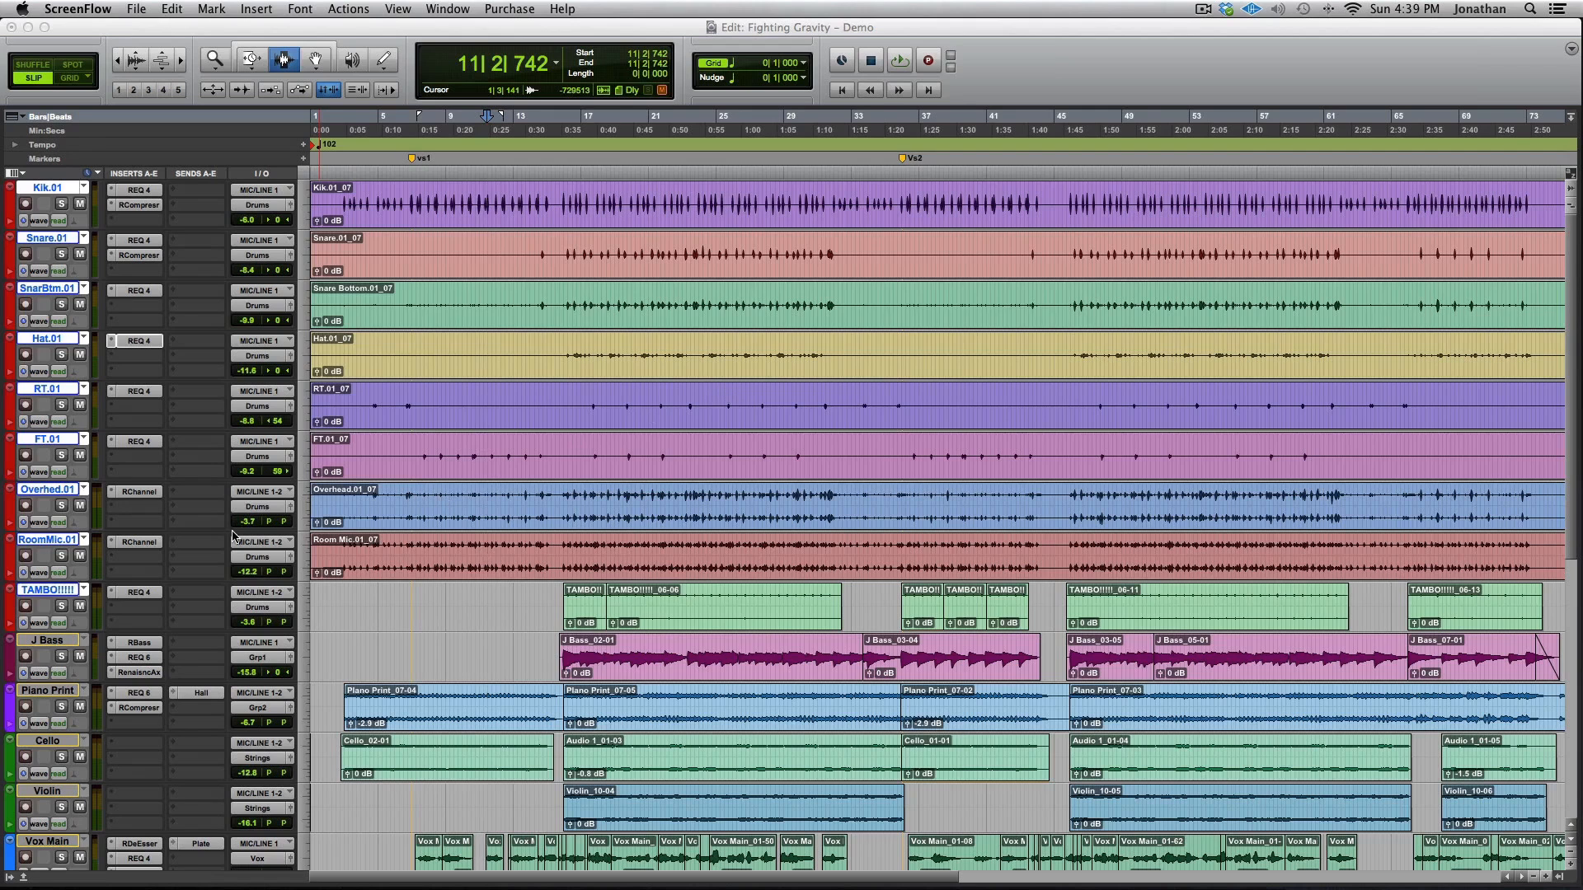
Look through the session's tracks, including the Hall return, the Strings submix and the Grp1 and Grp2 buses
scroll(243, 532, "down", 10)
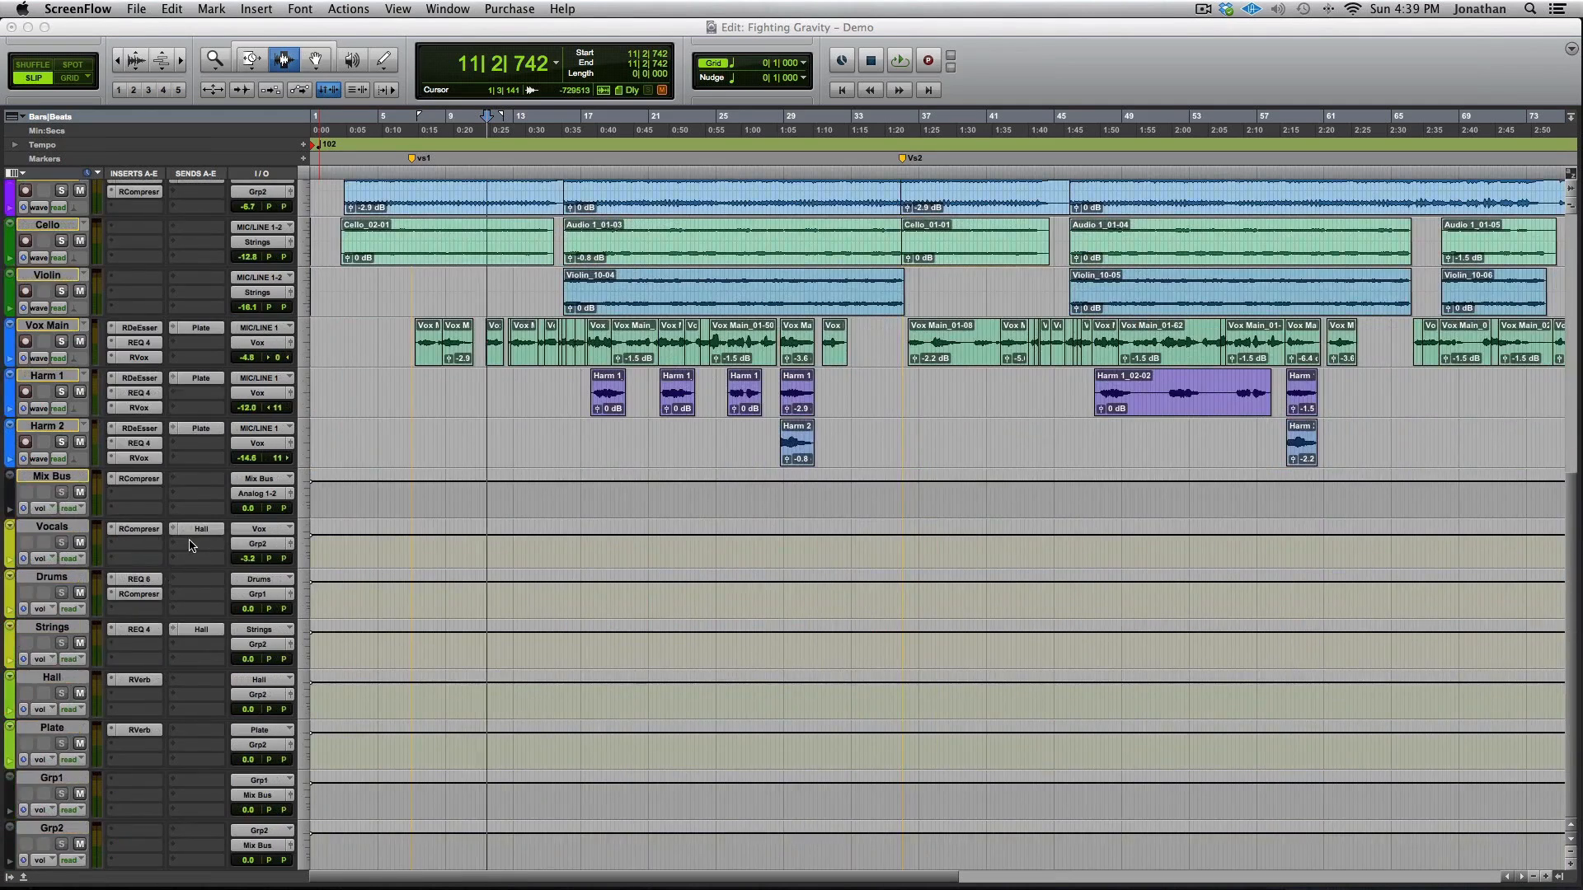
scroll(190, 546, "up", 10)
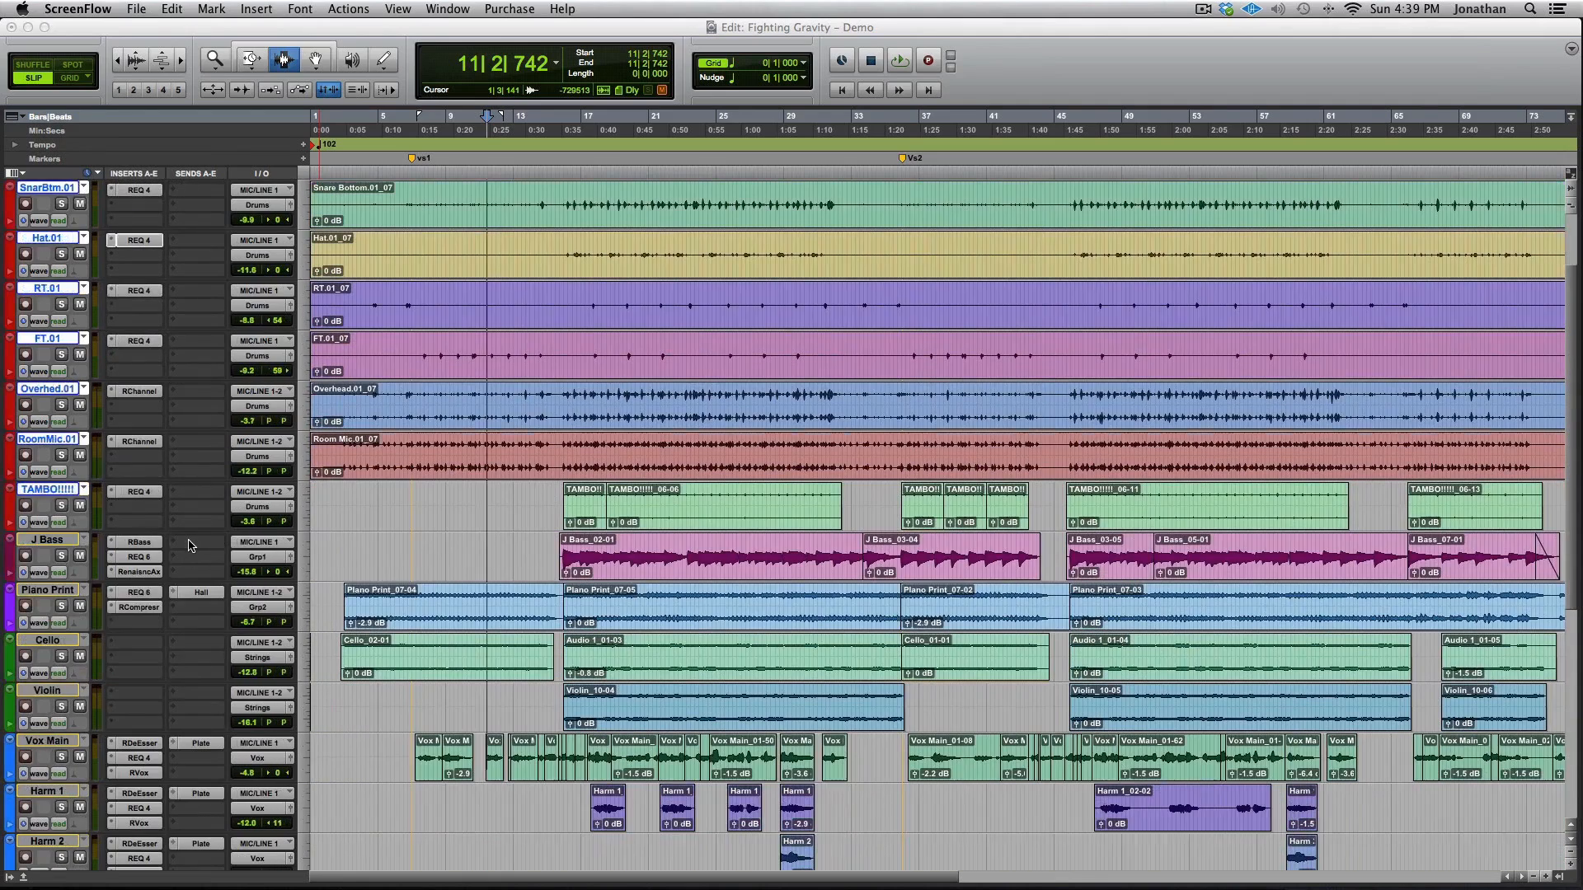
scroll(188, 546, "down", 2)
scroll(189, 546, "down", 7)
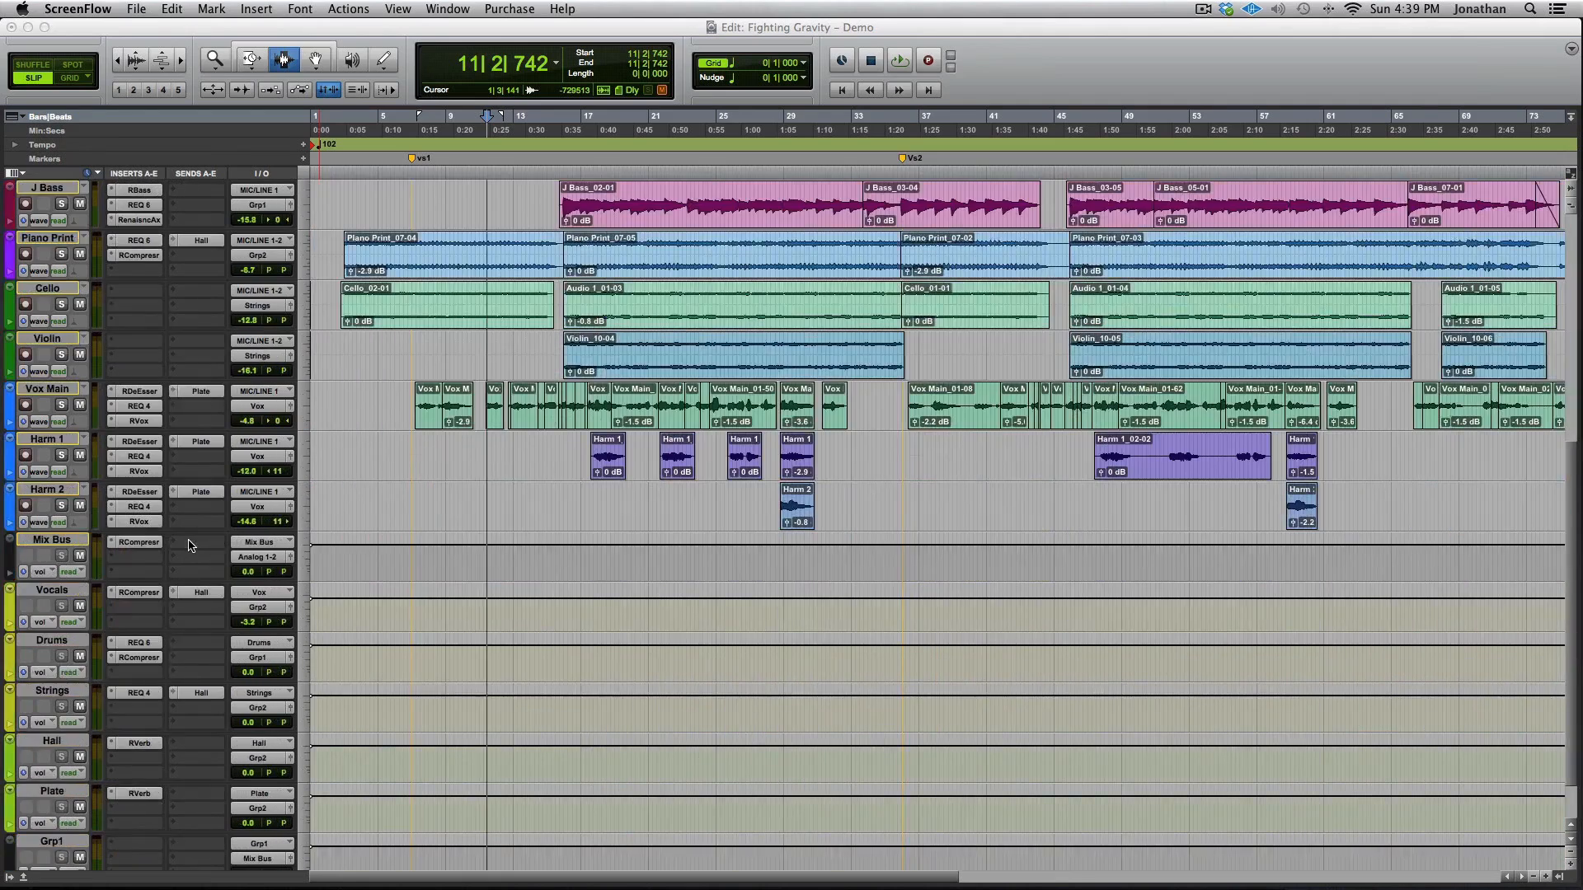
scroll(188, 546, "down", 1)
left_click(53, 679)
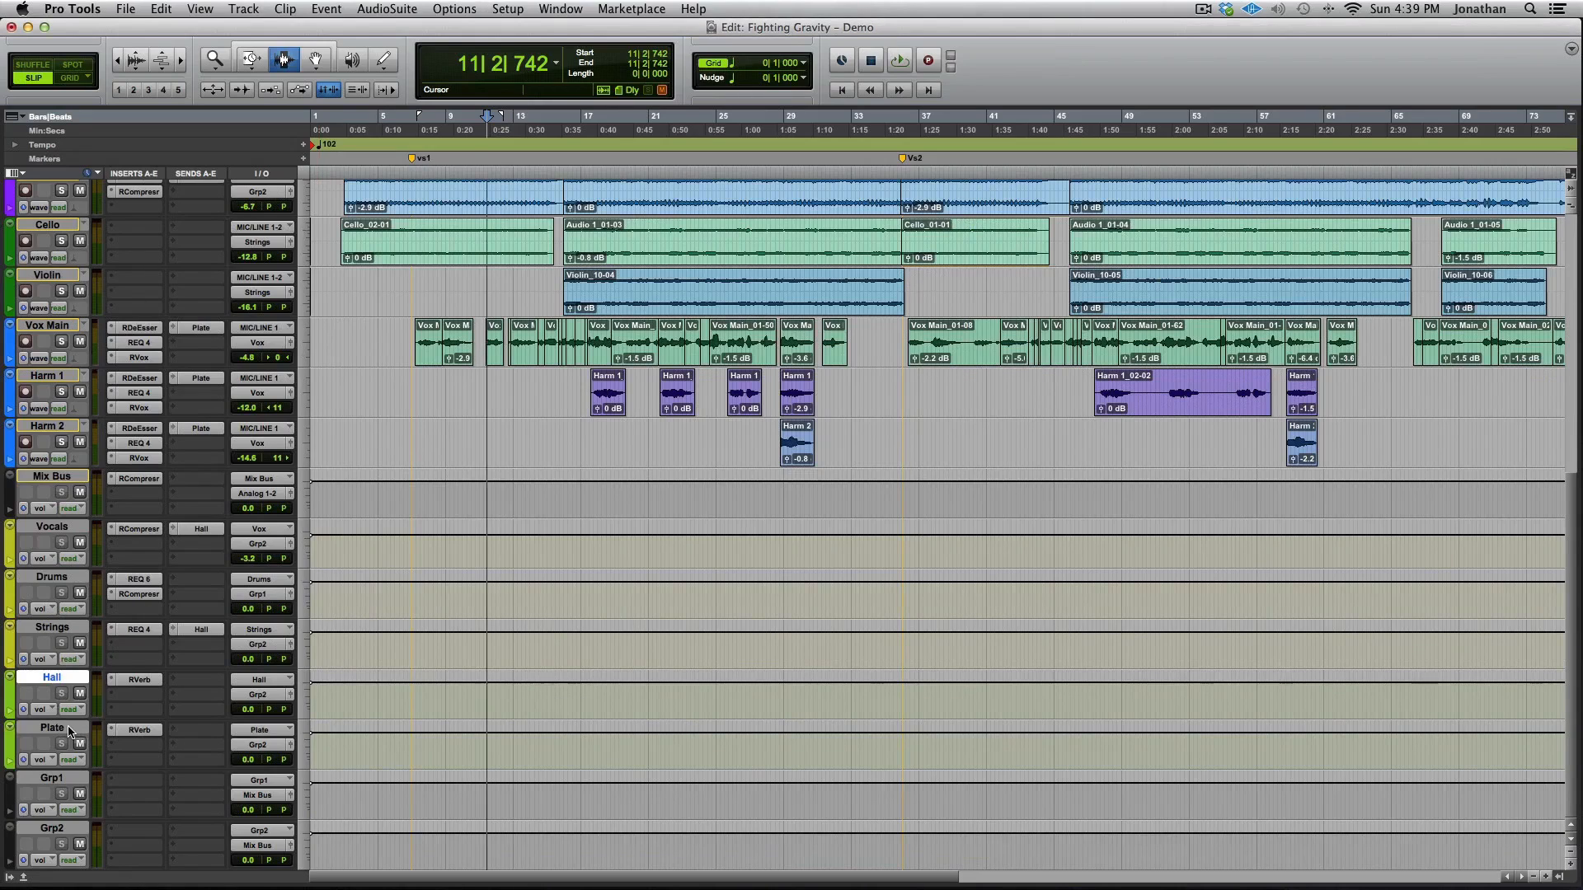
left_click(52, 628)
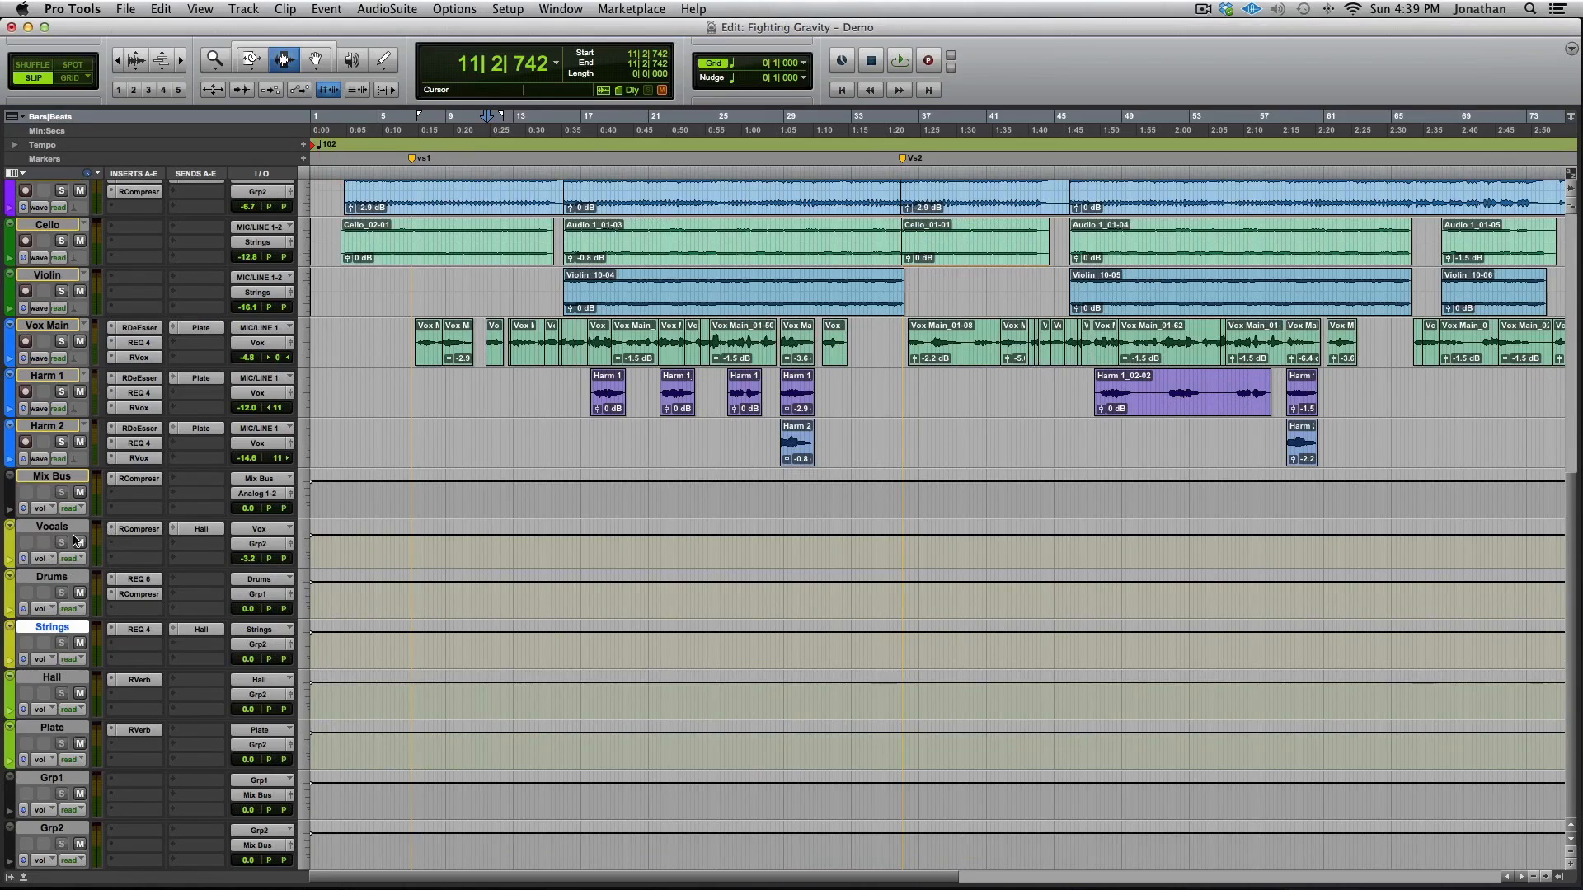
left_click(59, 779)
left_click(55, 830, "shift")
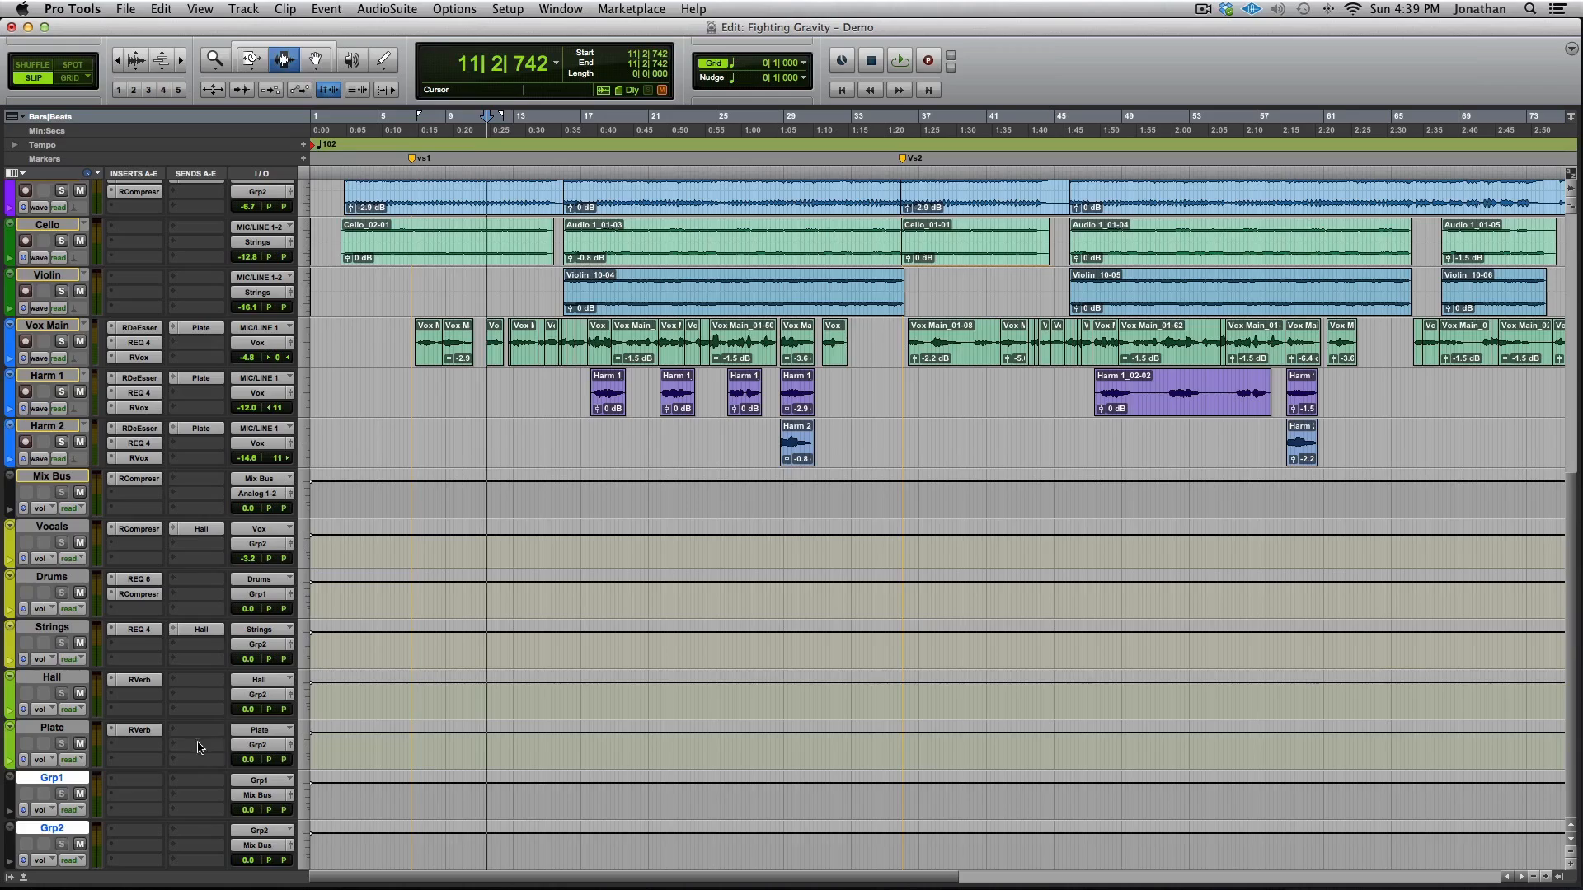
scroll(198, 748, "up", 8)
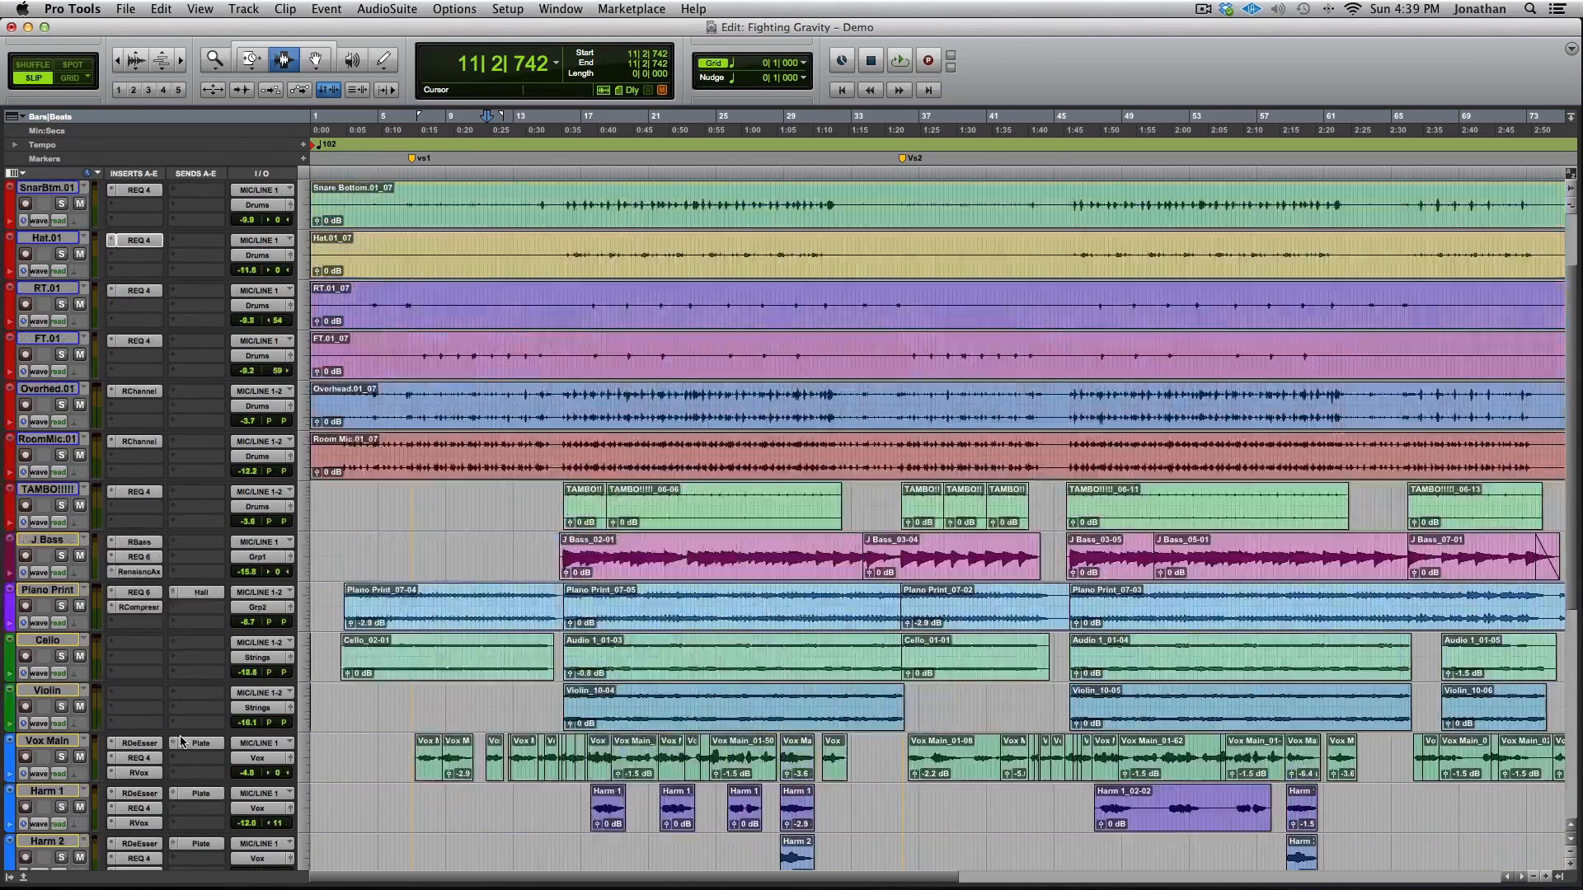
scroll(181, 742, "up", 2)
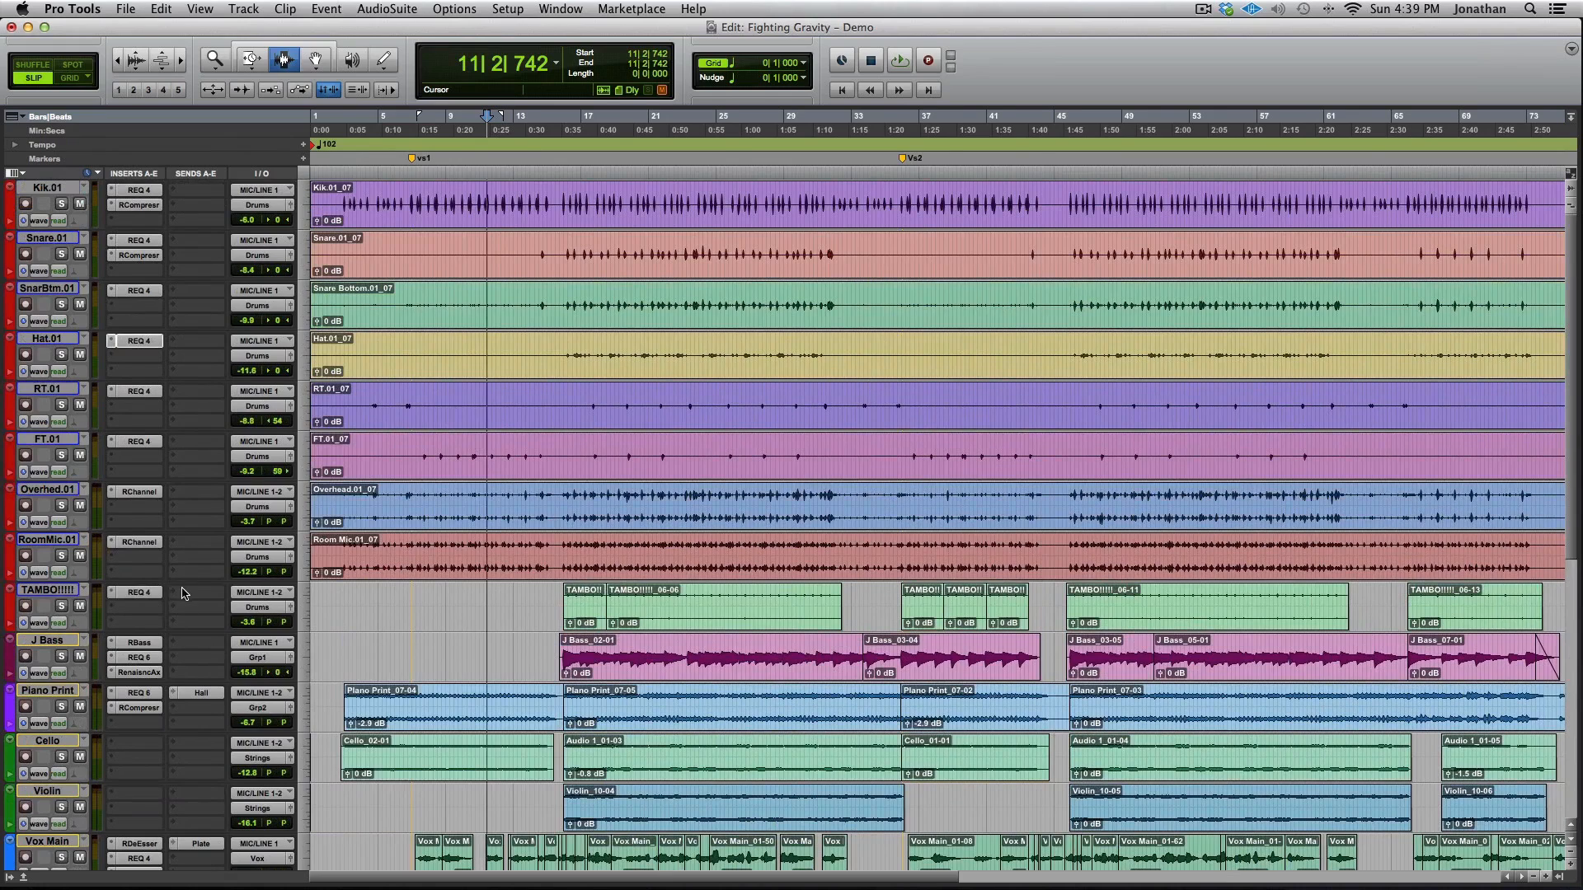
scroll(313, 506, "down", 4)
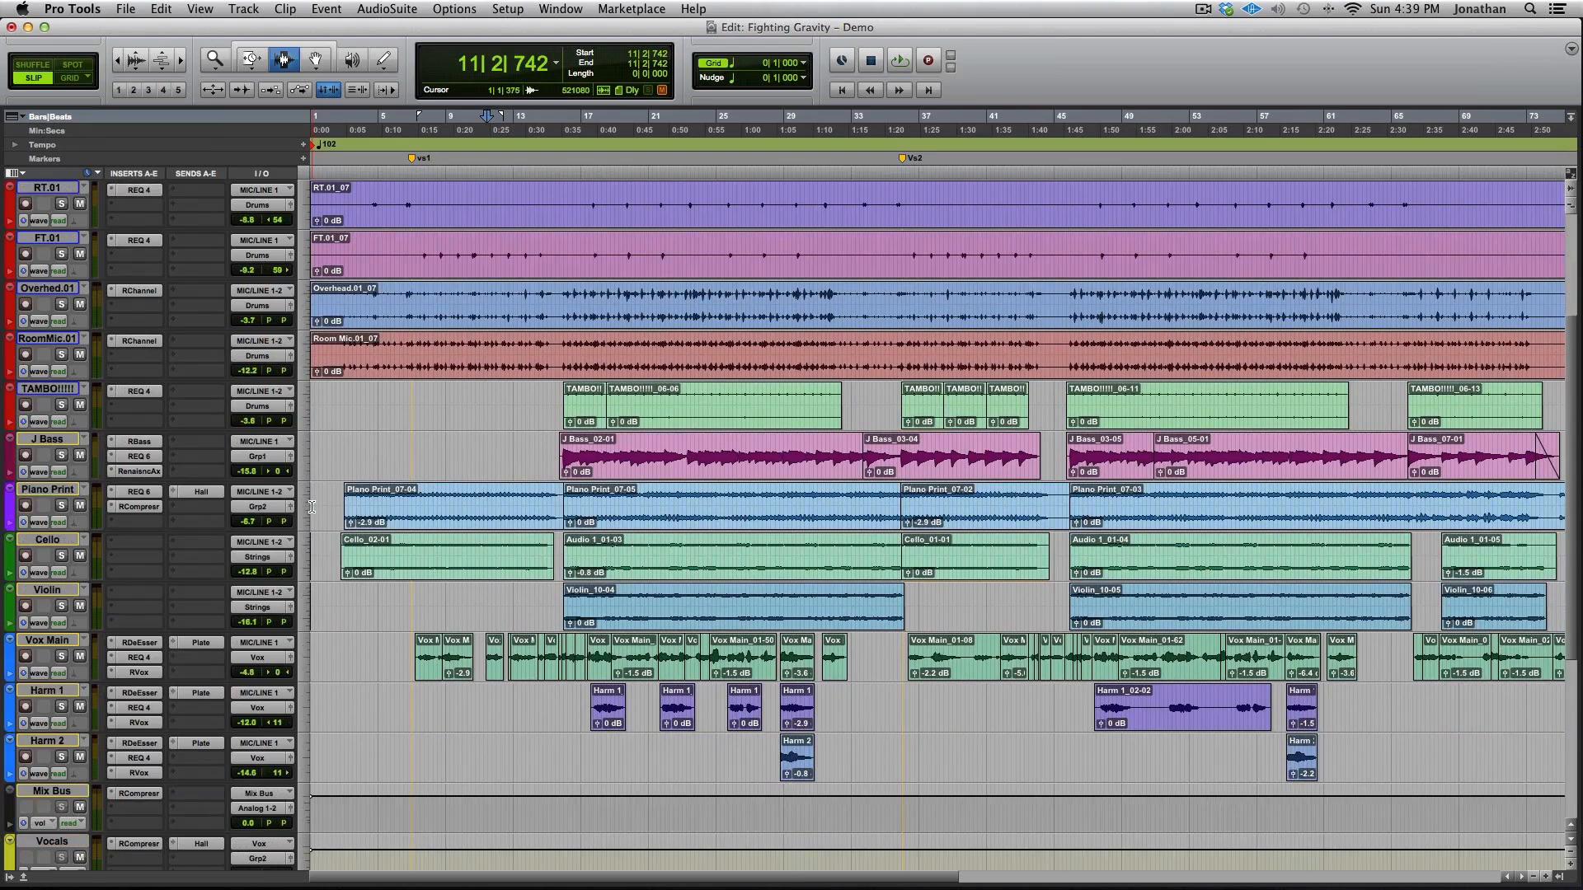
Listen to the full mix from the start of bar 11
left_click(480, 118)
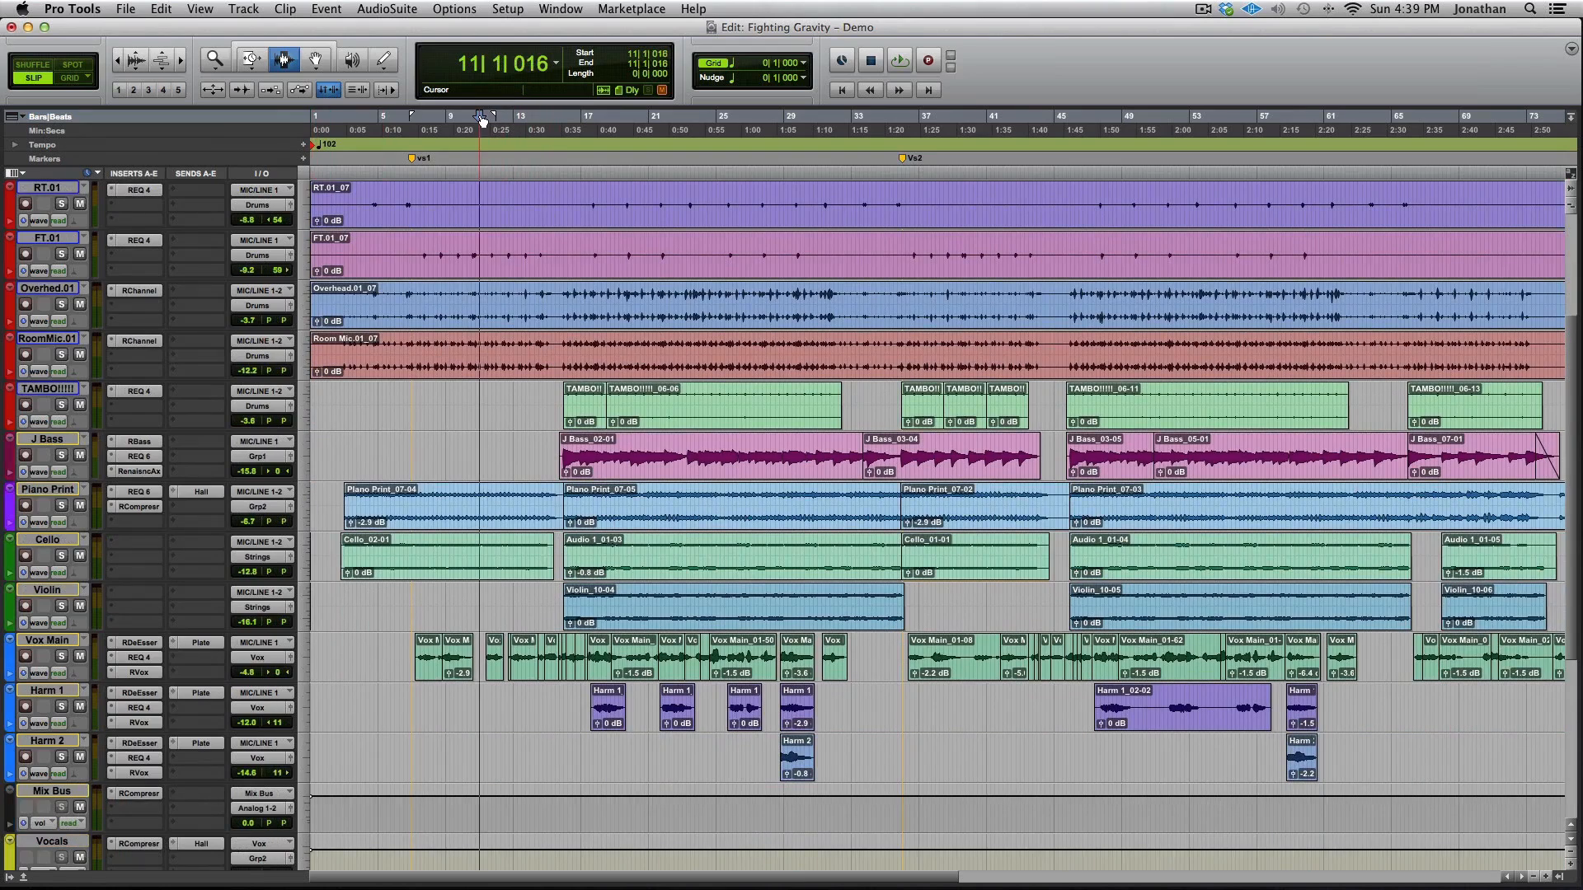
key("space")
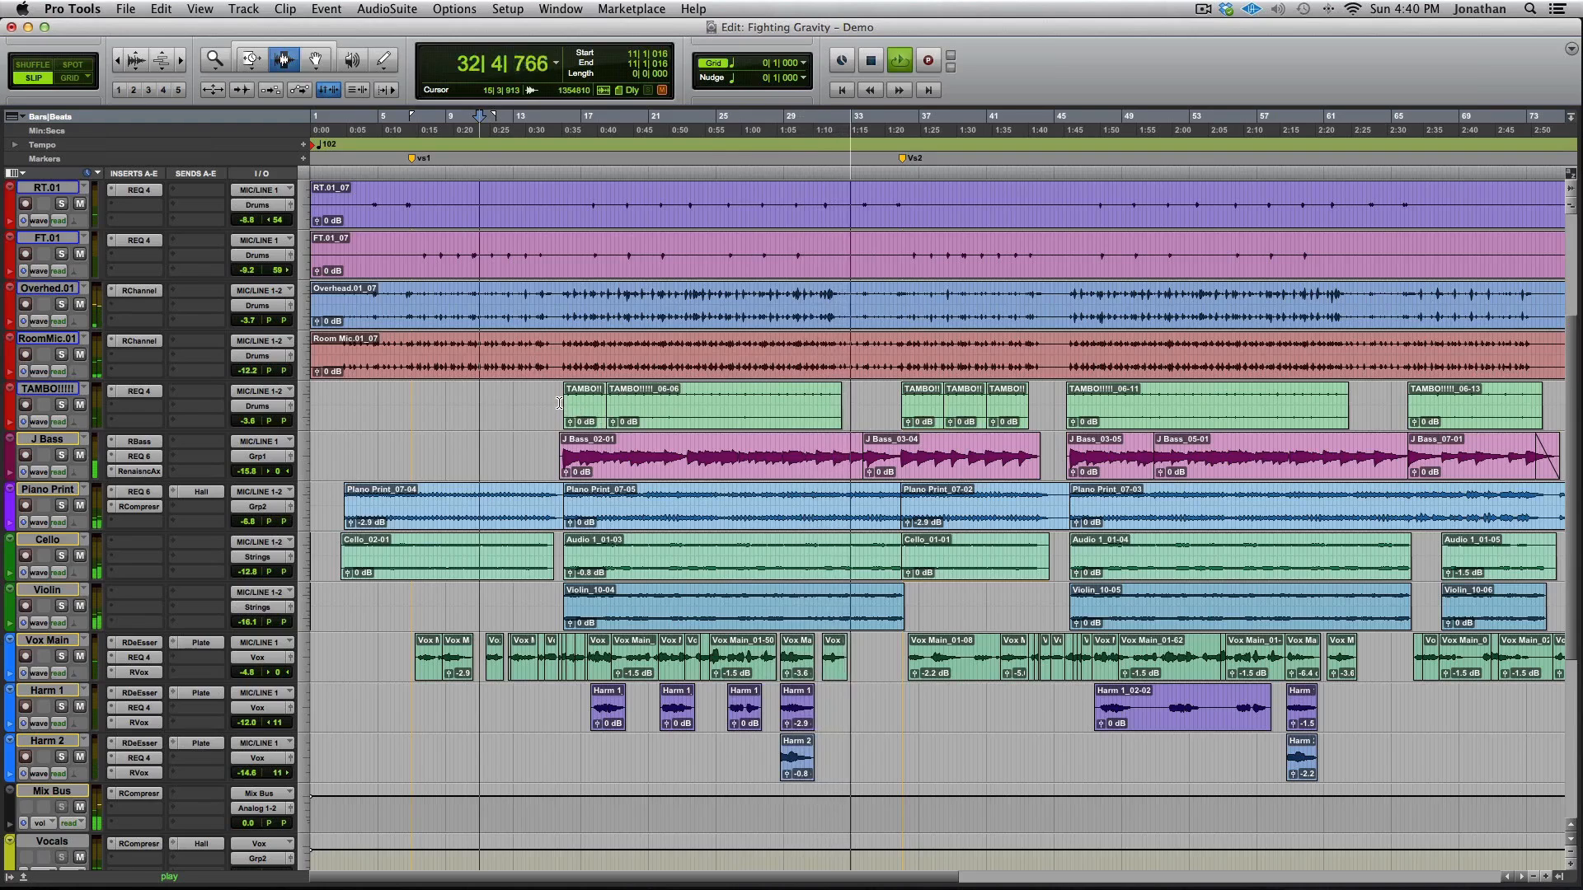
key("space")
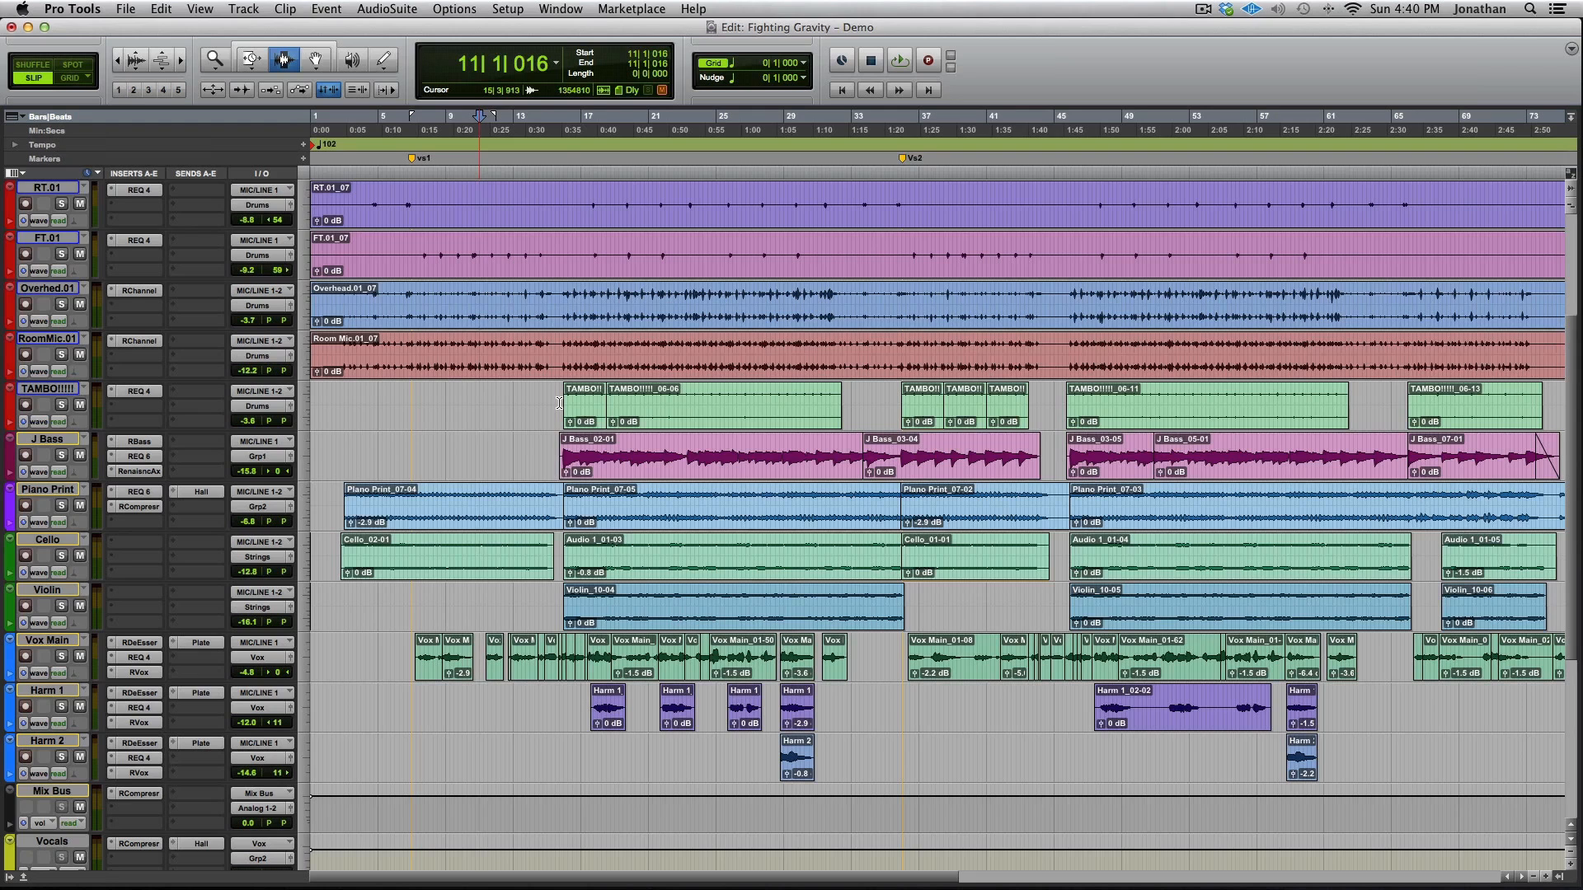
Select the drum tracks from Kik to TAMBO, solo them and play them from late in bar 15
scroll(456, 403, "up", 4)
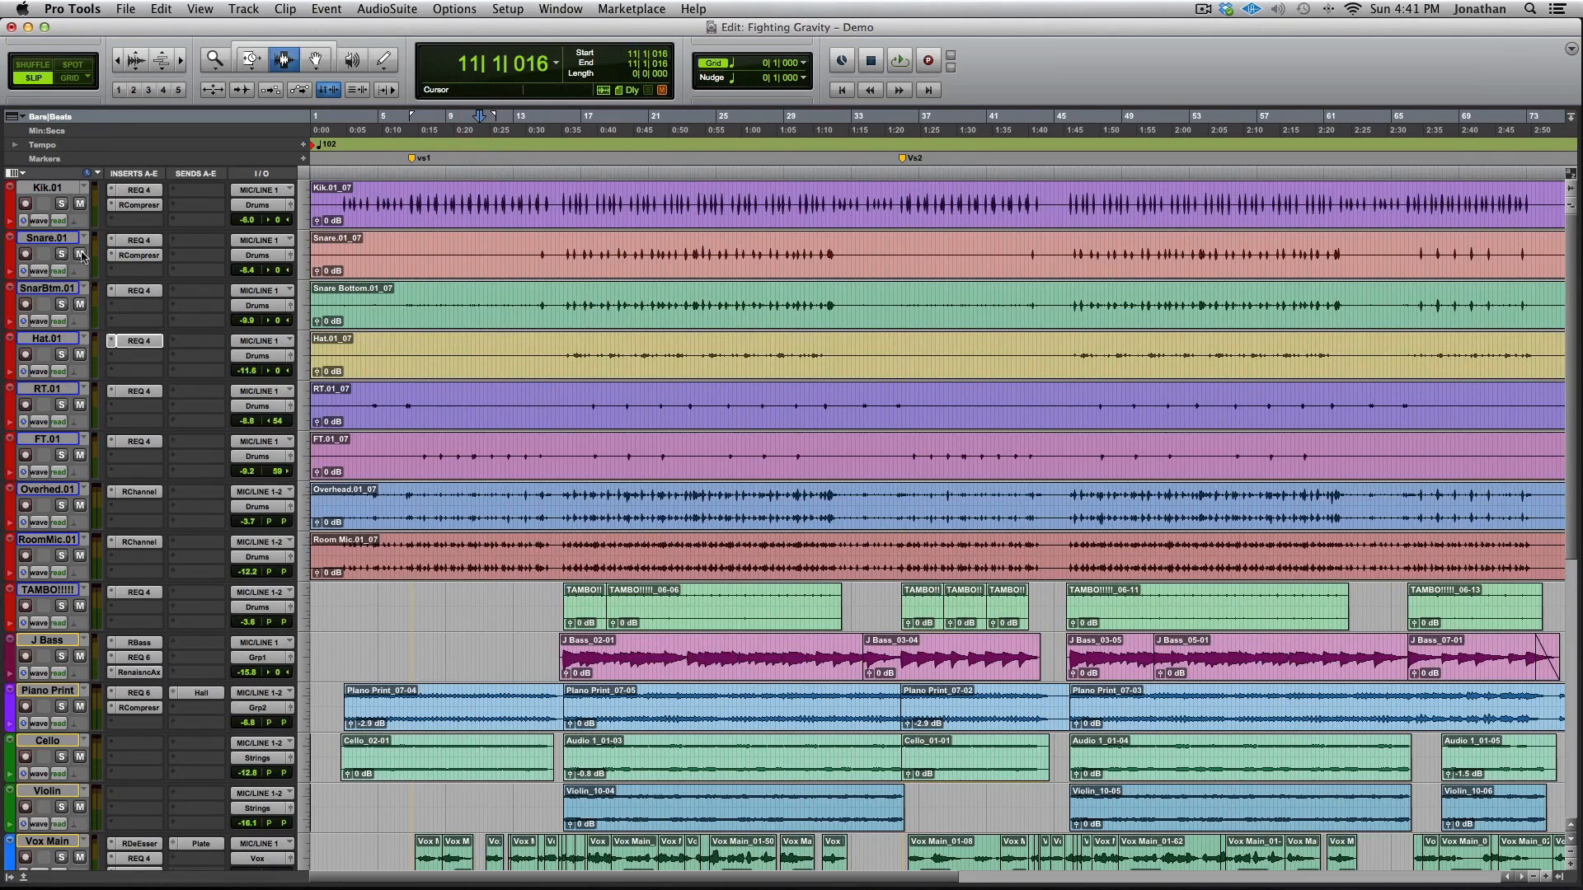
left_click(48, 188)
left_click(59, 623)
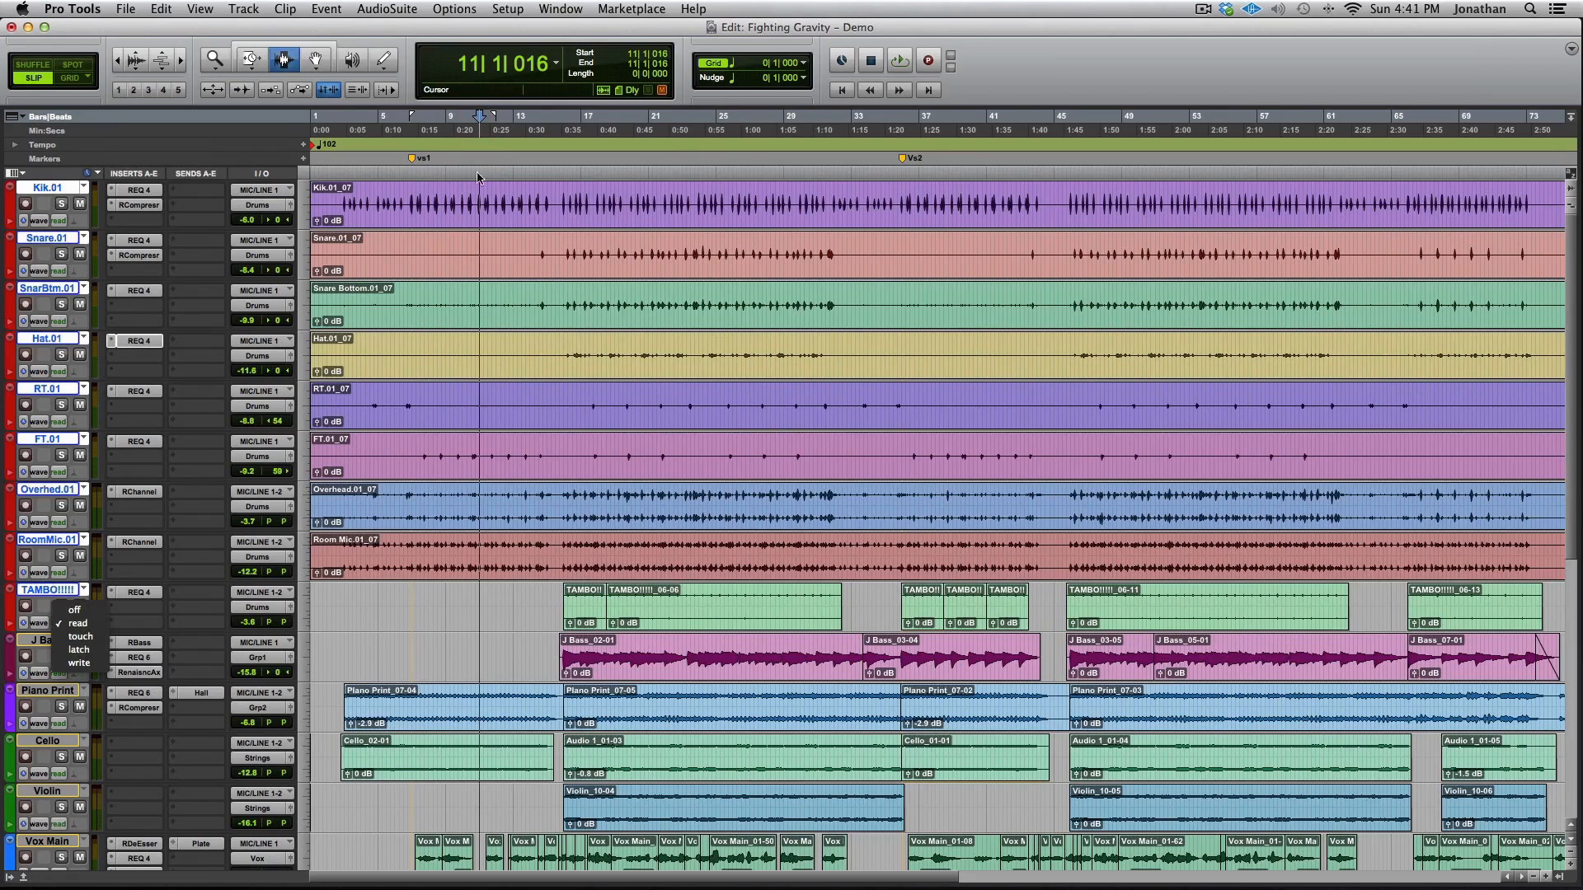
left_click(63, 624)
left_click(565, 166)
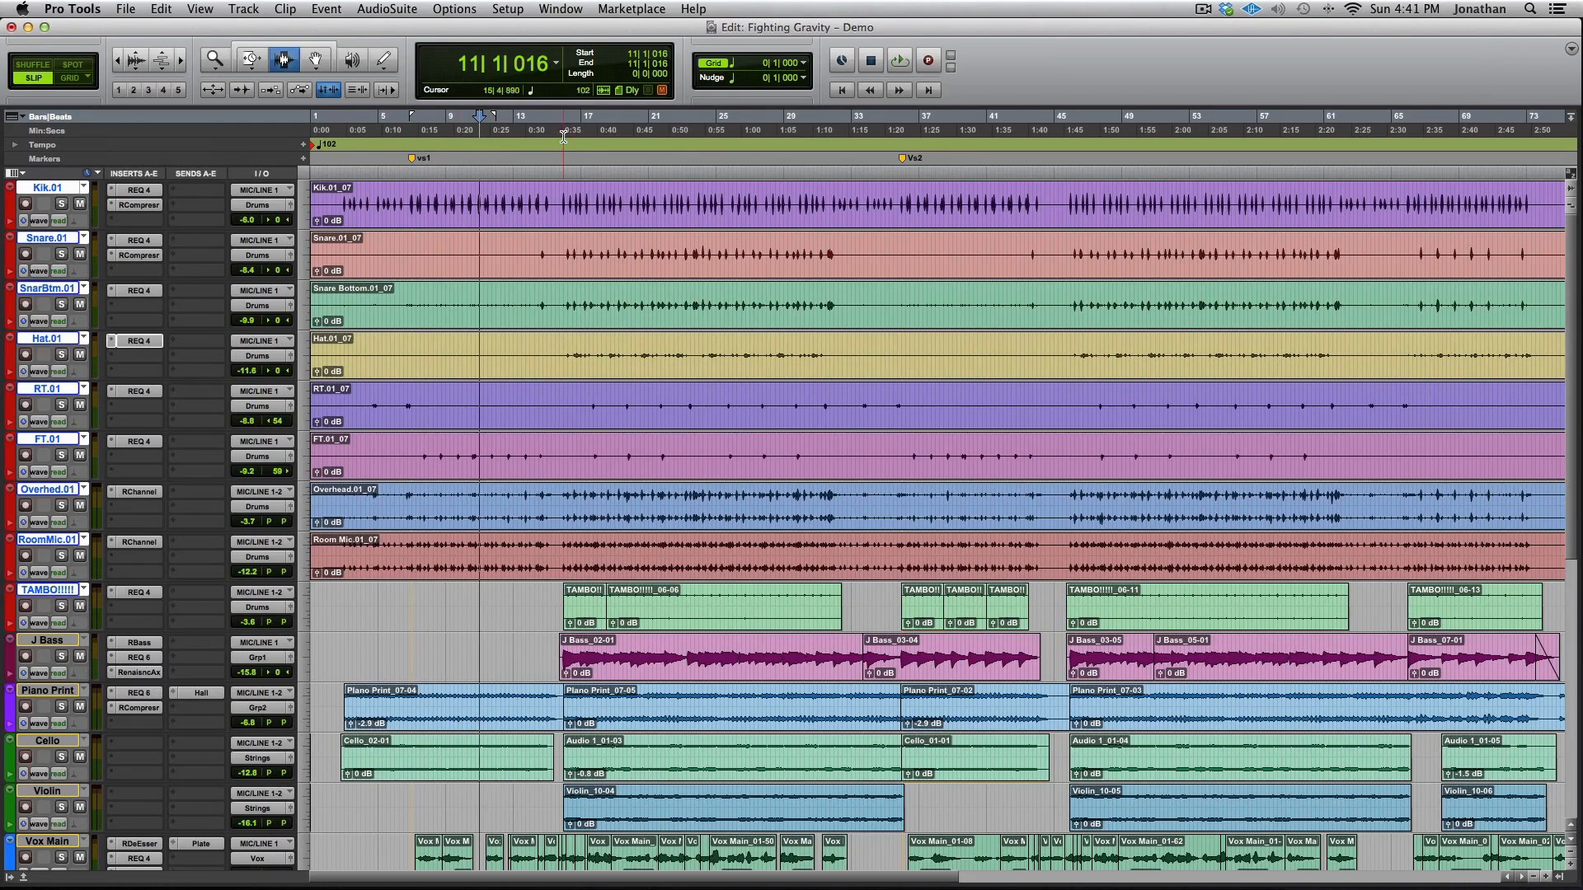
key("space")
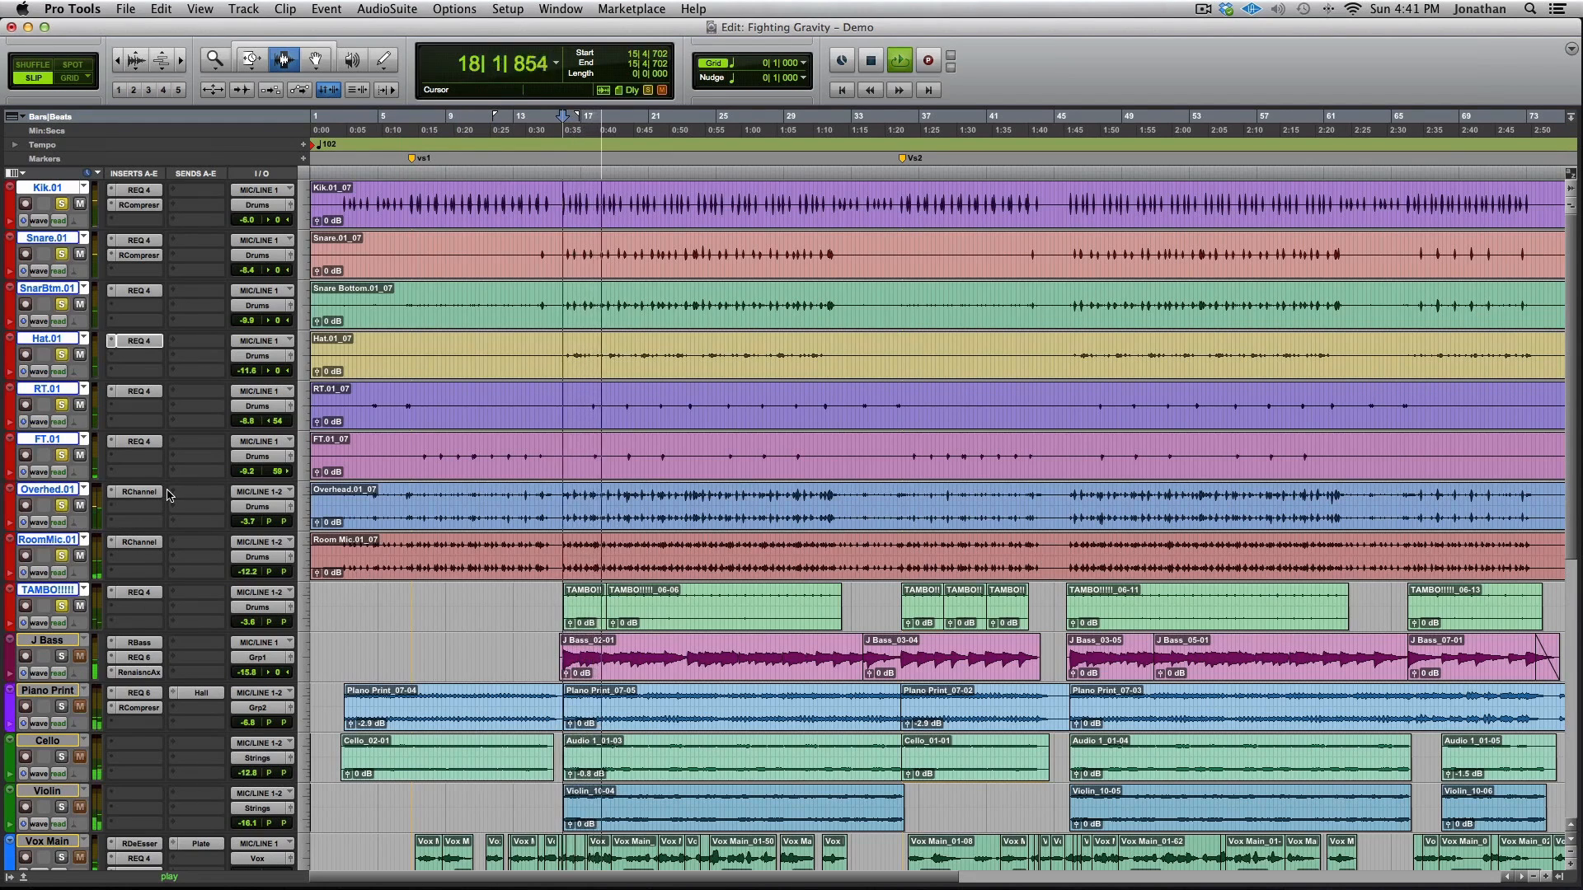
key("space")
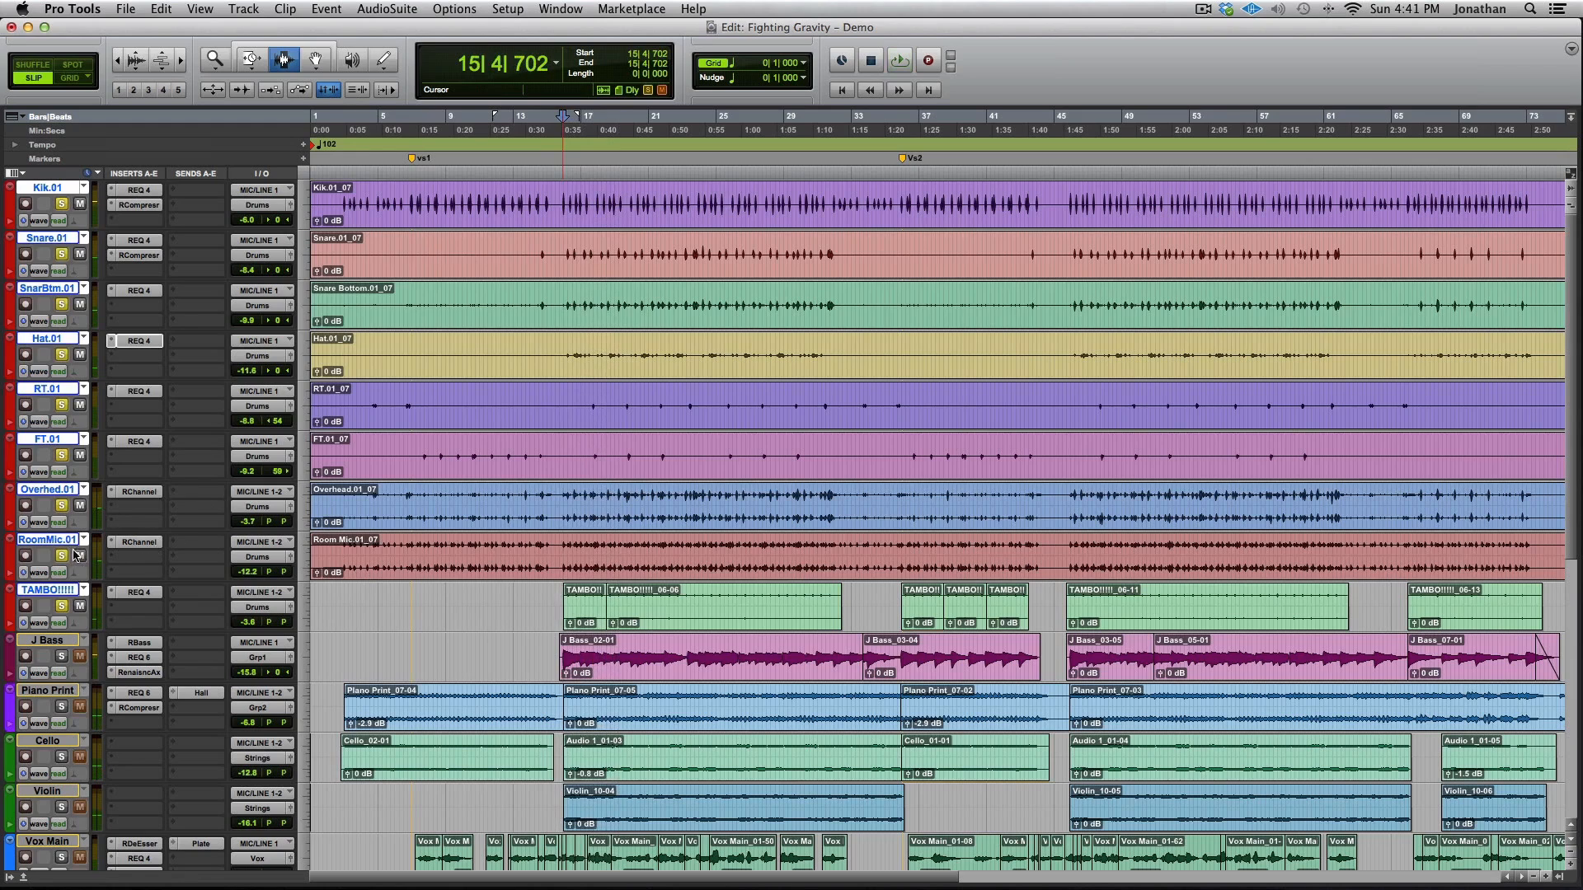
Solo only the overhead track, clearing the other drum solos, and audition it
left_click(59, 509, "super")
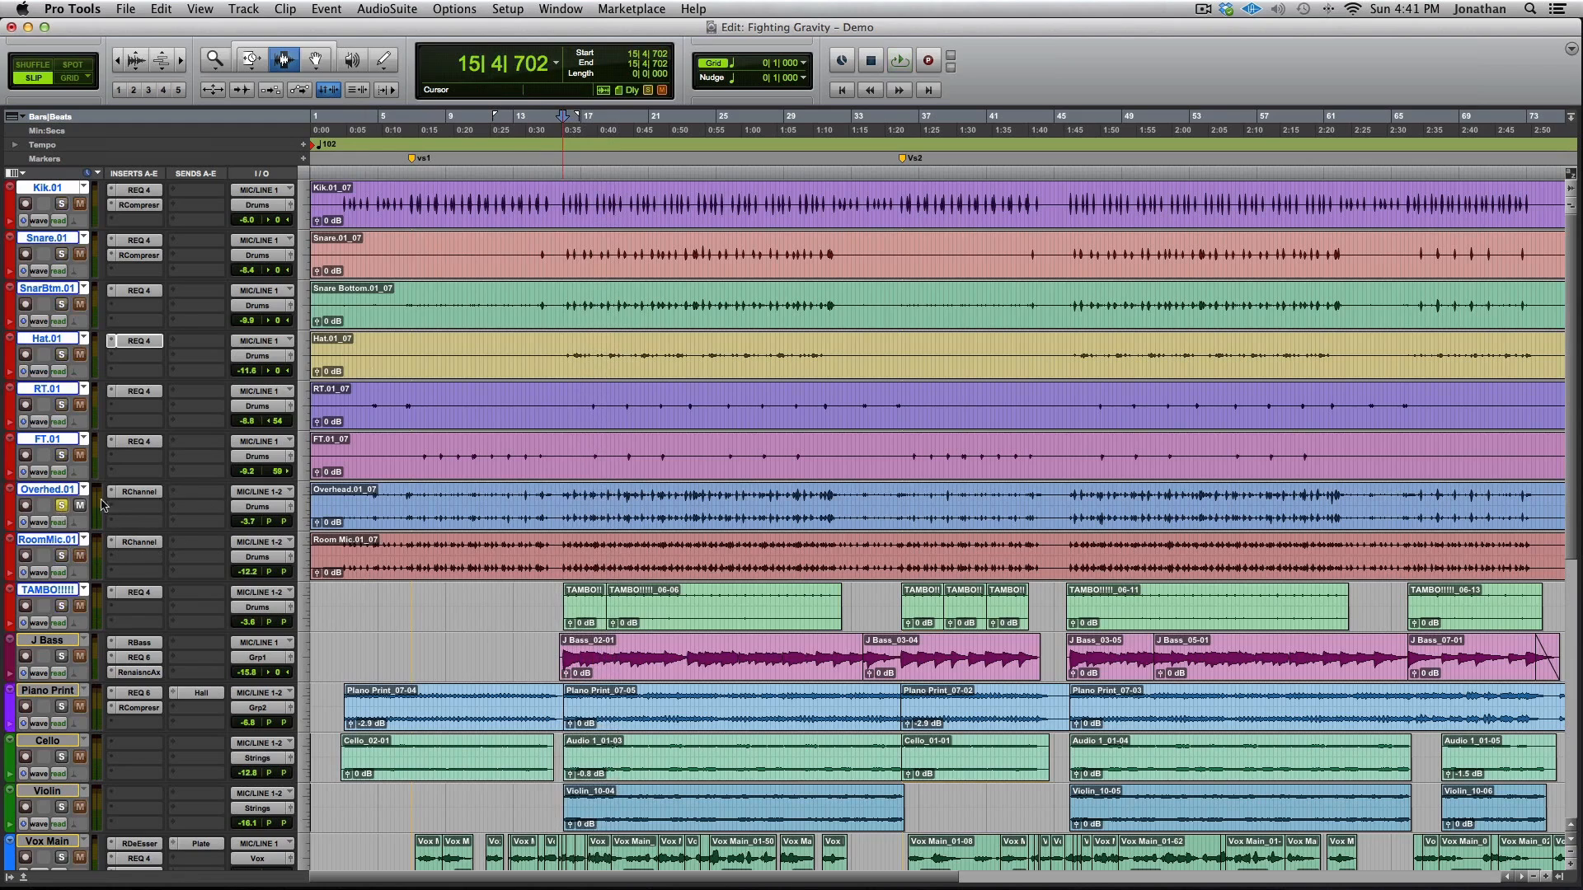
key("space")
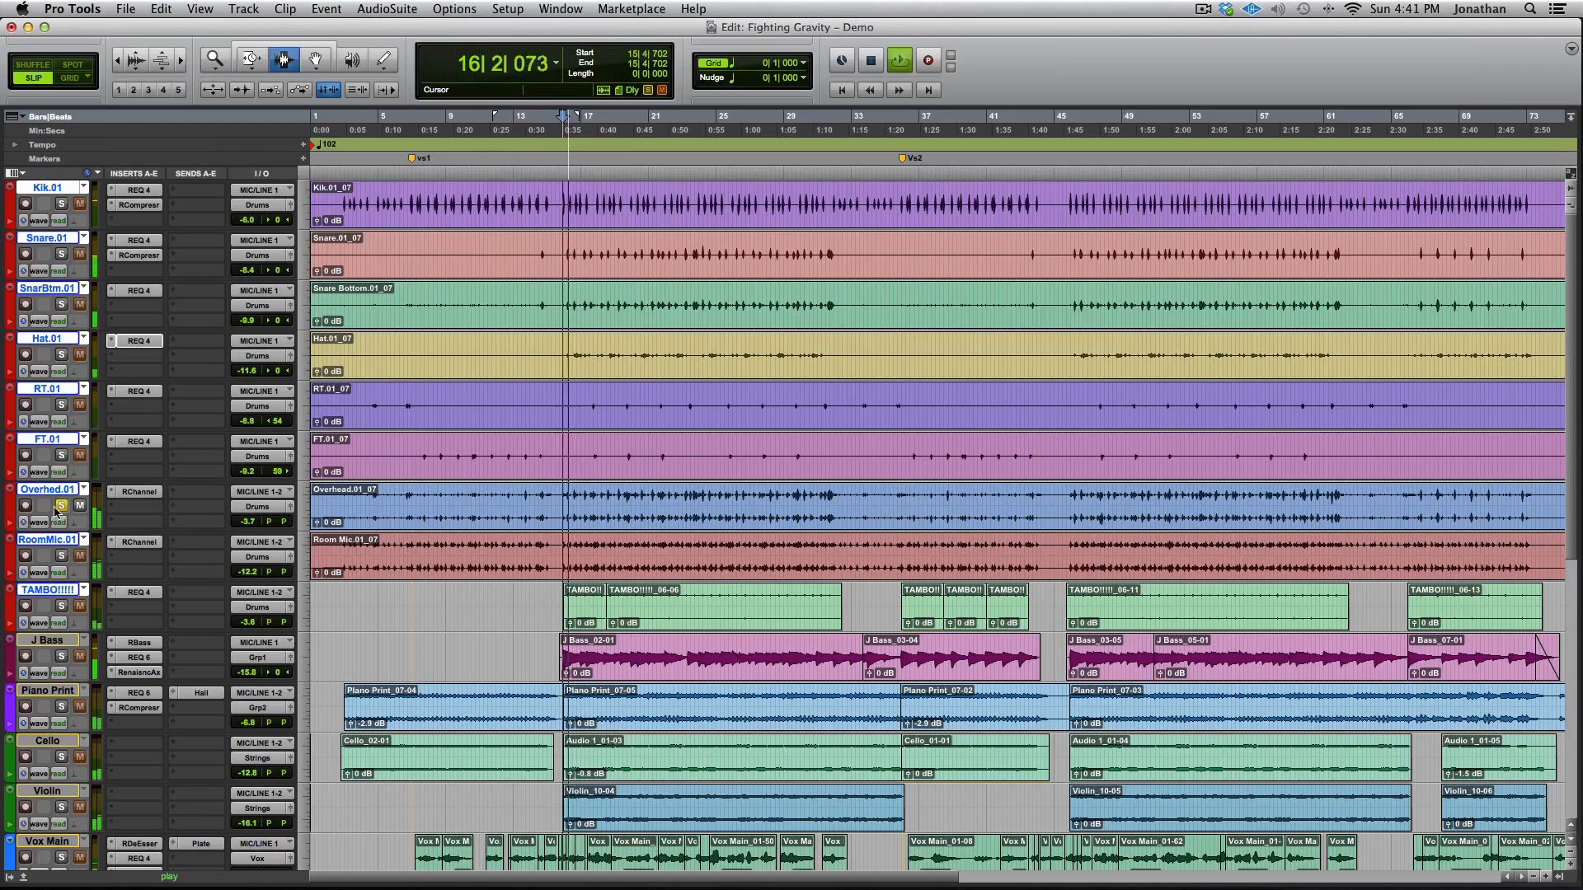
key("space")
Open the overhead track's RChannel plug-in and compare the sound with the plug-in bypassed and active
left_click(152, 493)
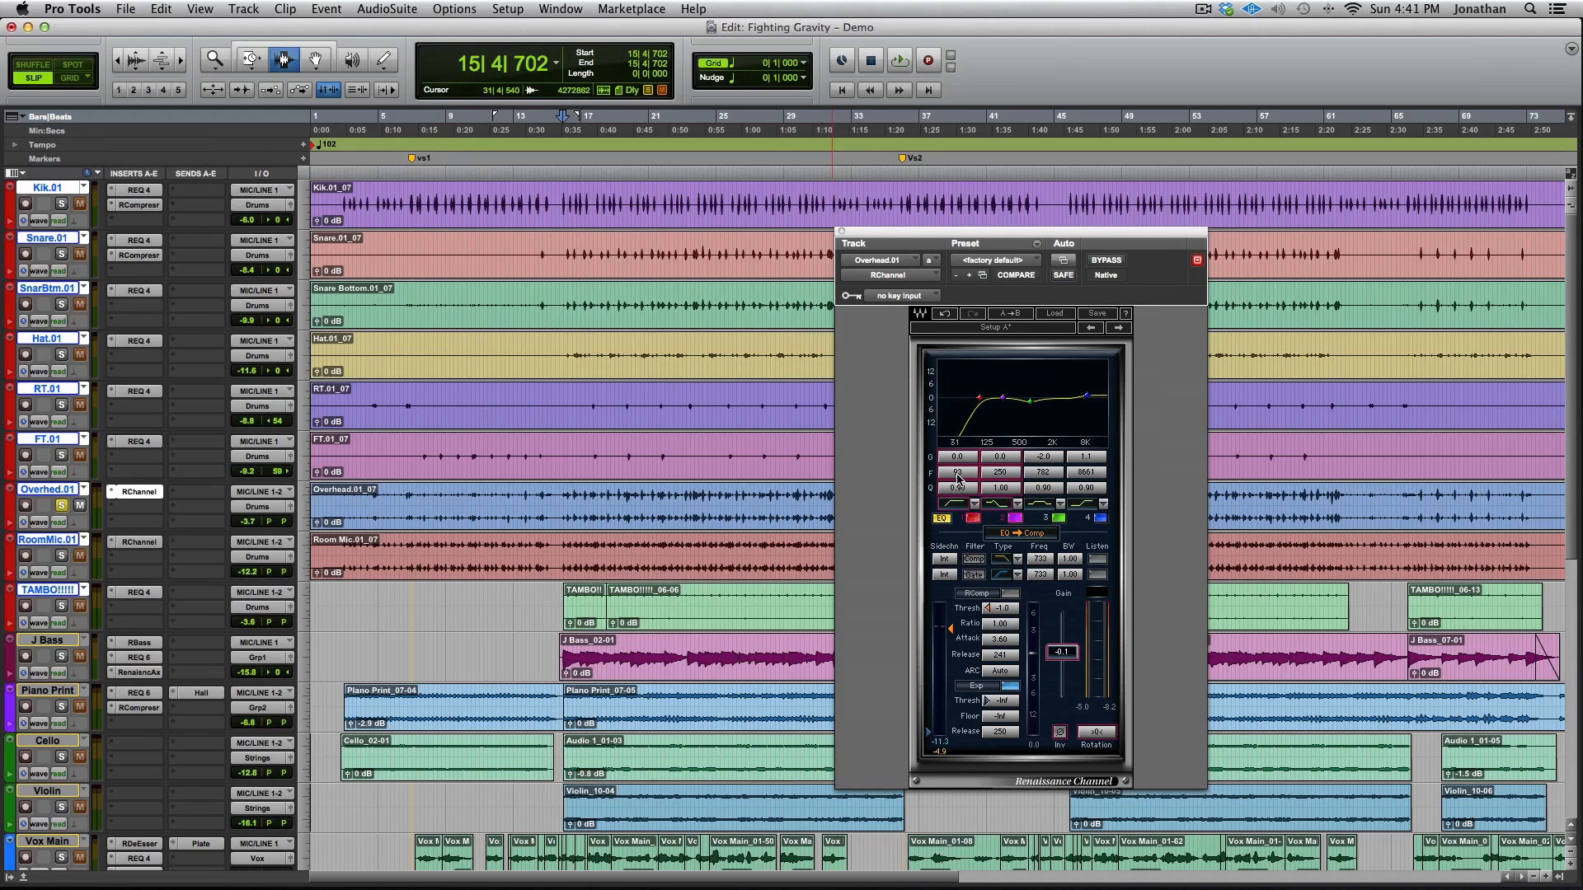
left_click(1086, 472)
key("space")
left_click(1103, 261)
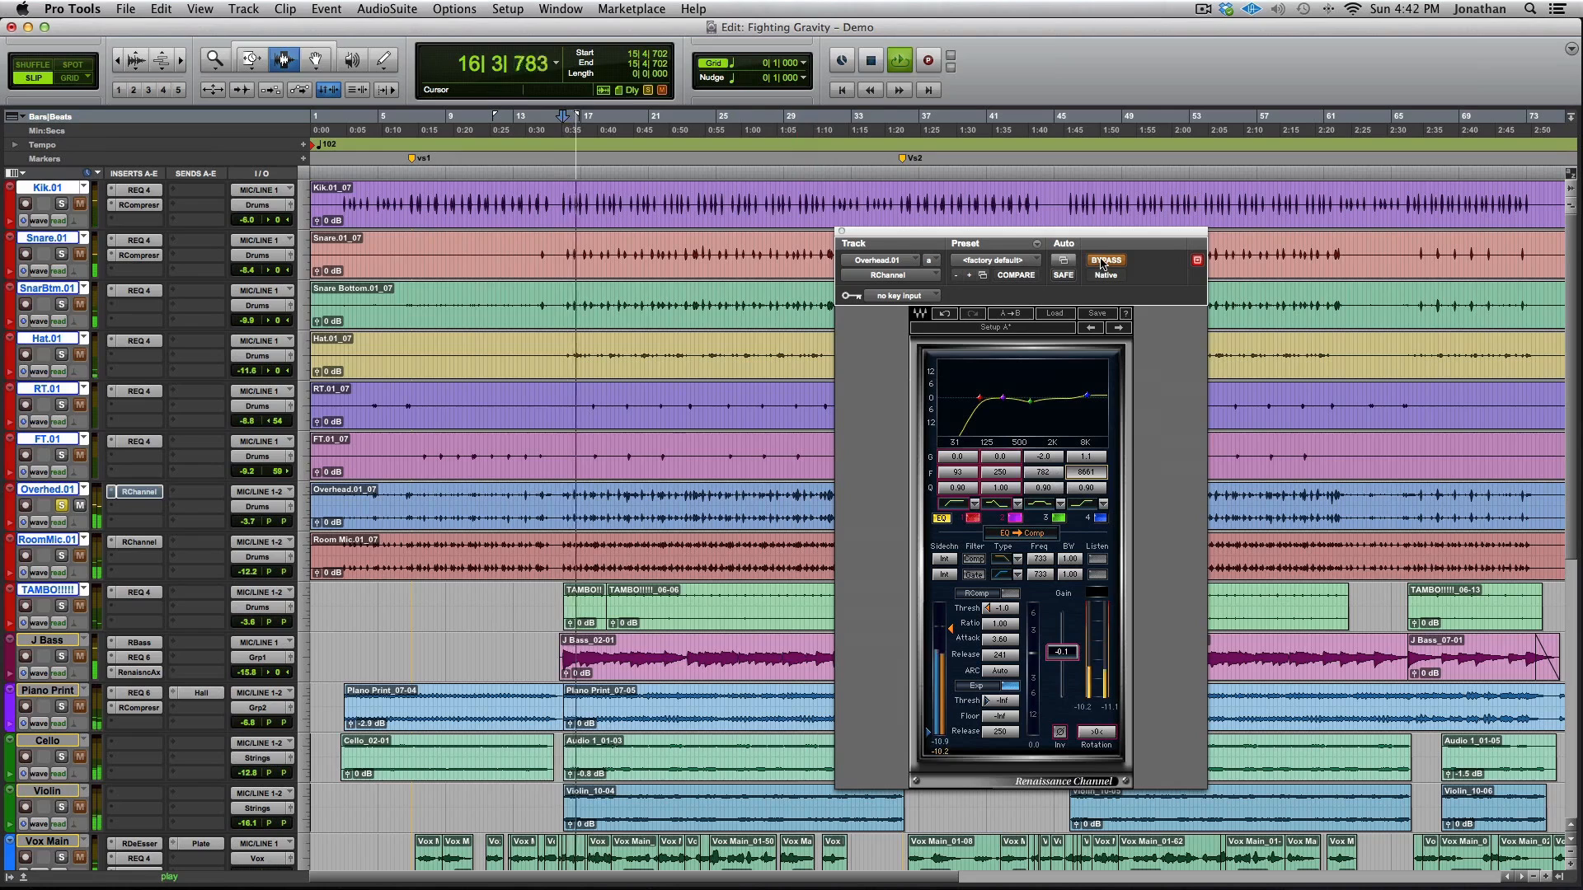
left_click(1101, 261)
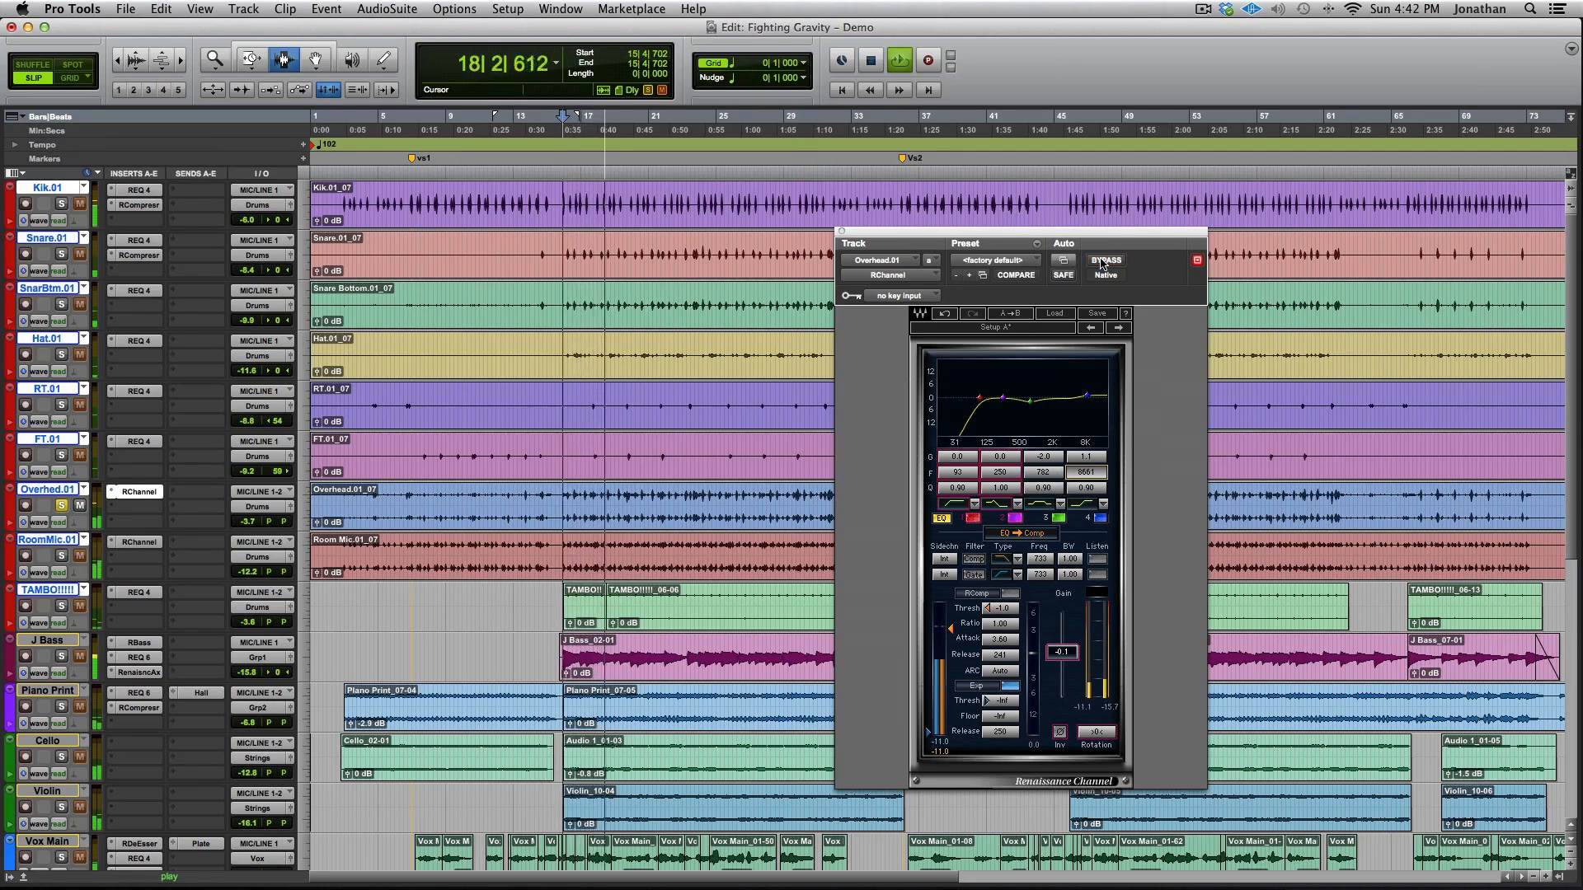
key("space")
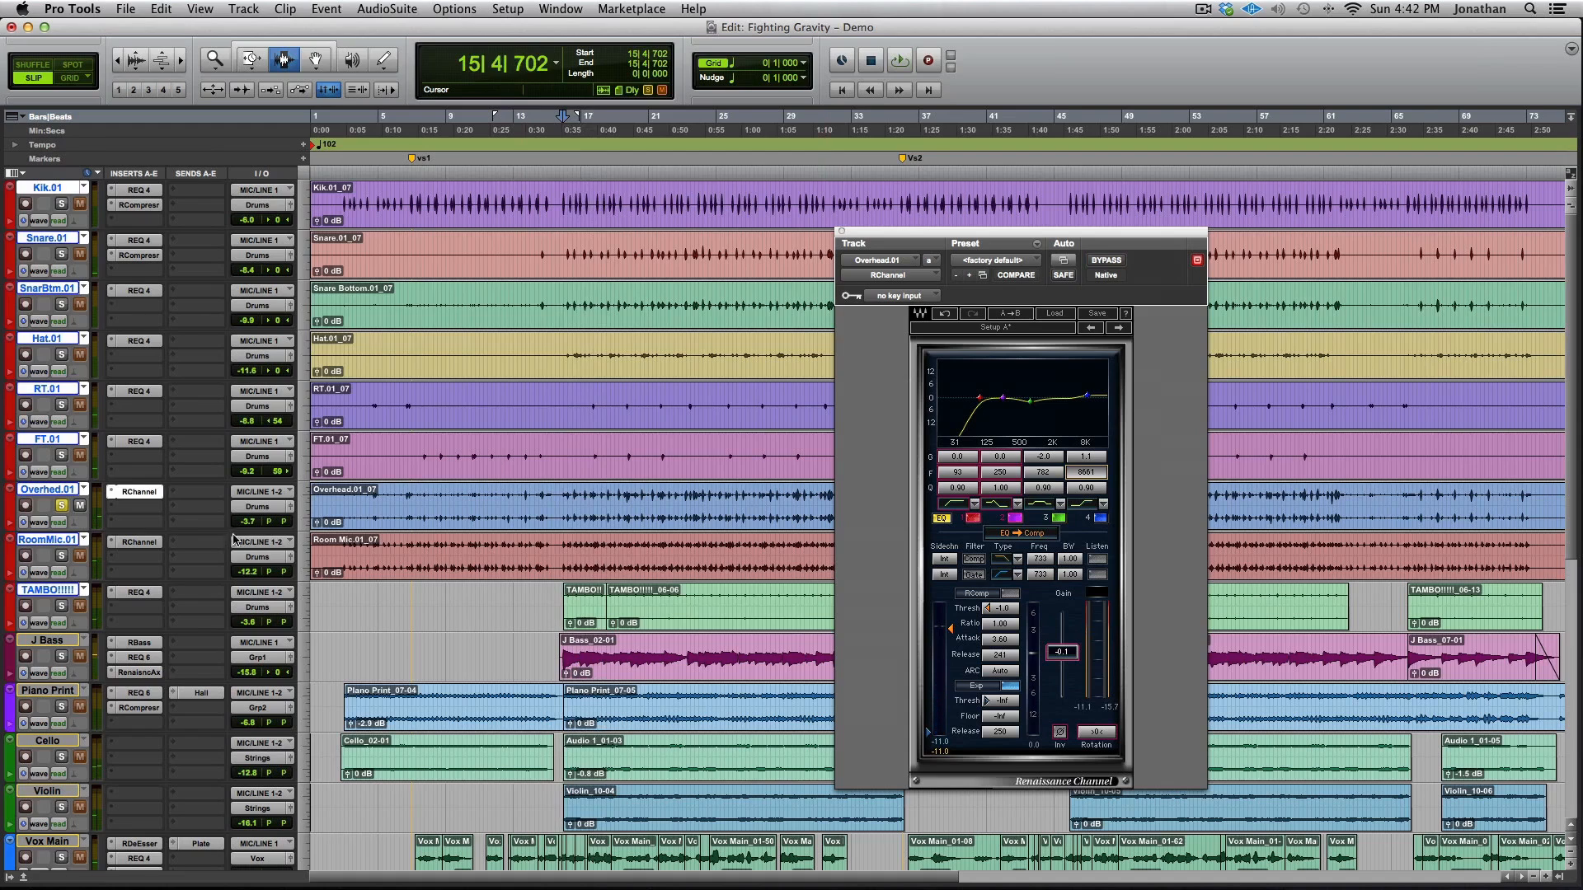
Solo the room mic track instead of the overheads and open its RChannel plug-in
left_click(61, 557)
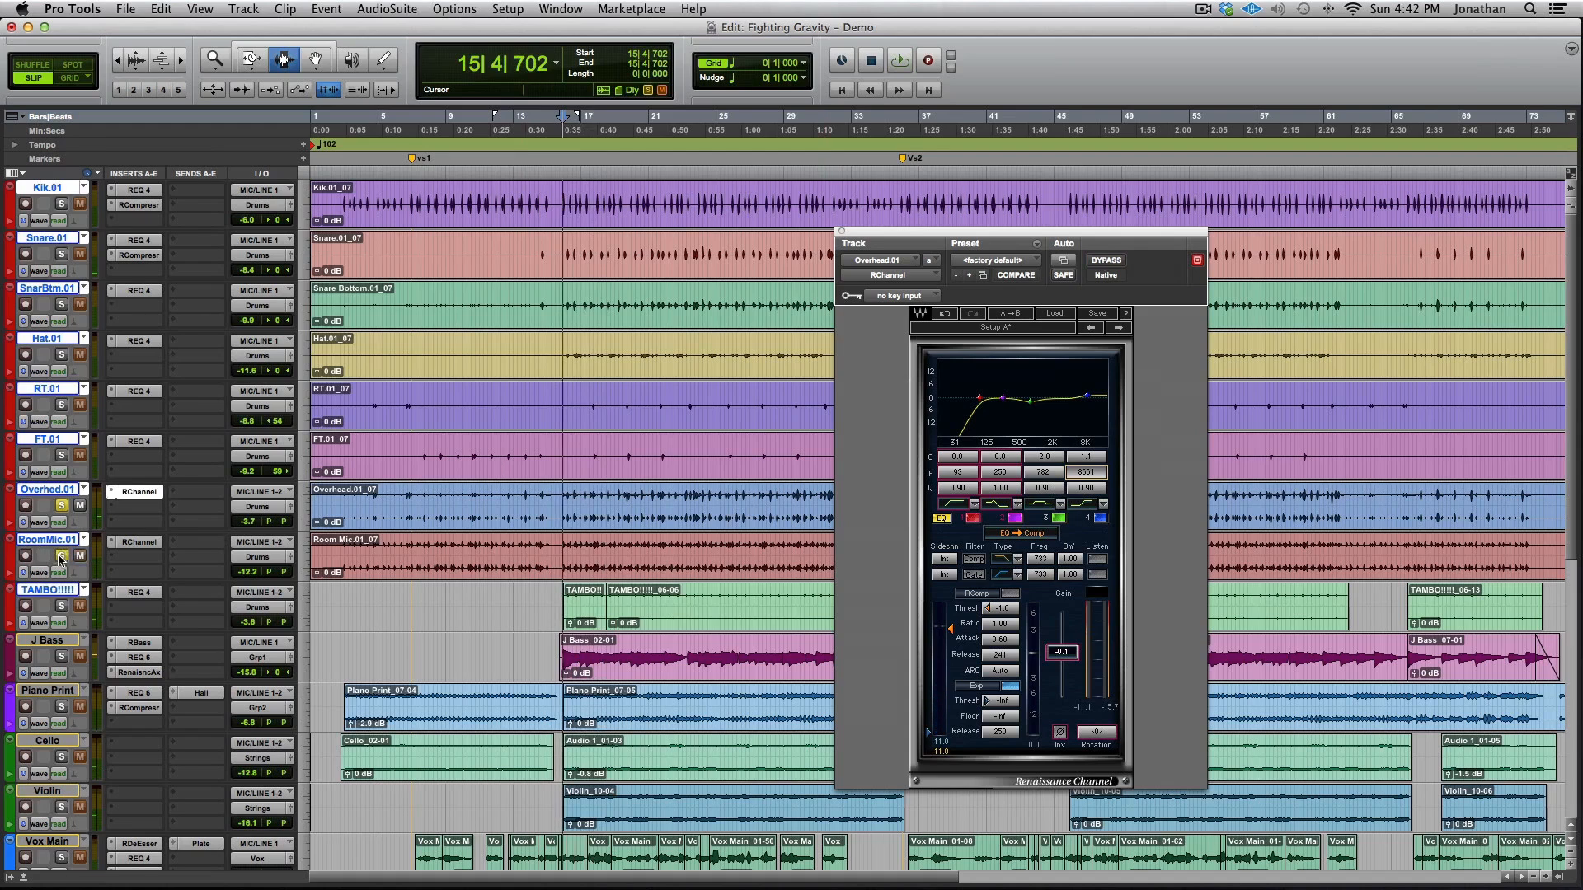
left_click(60, 506)
left_click(136, 542)
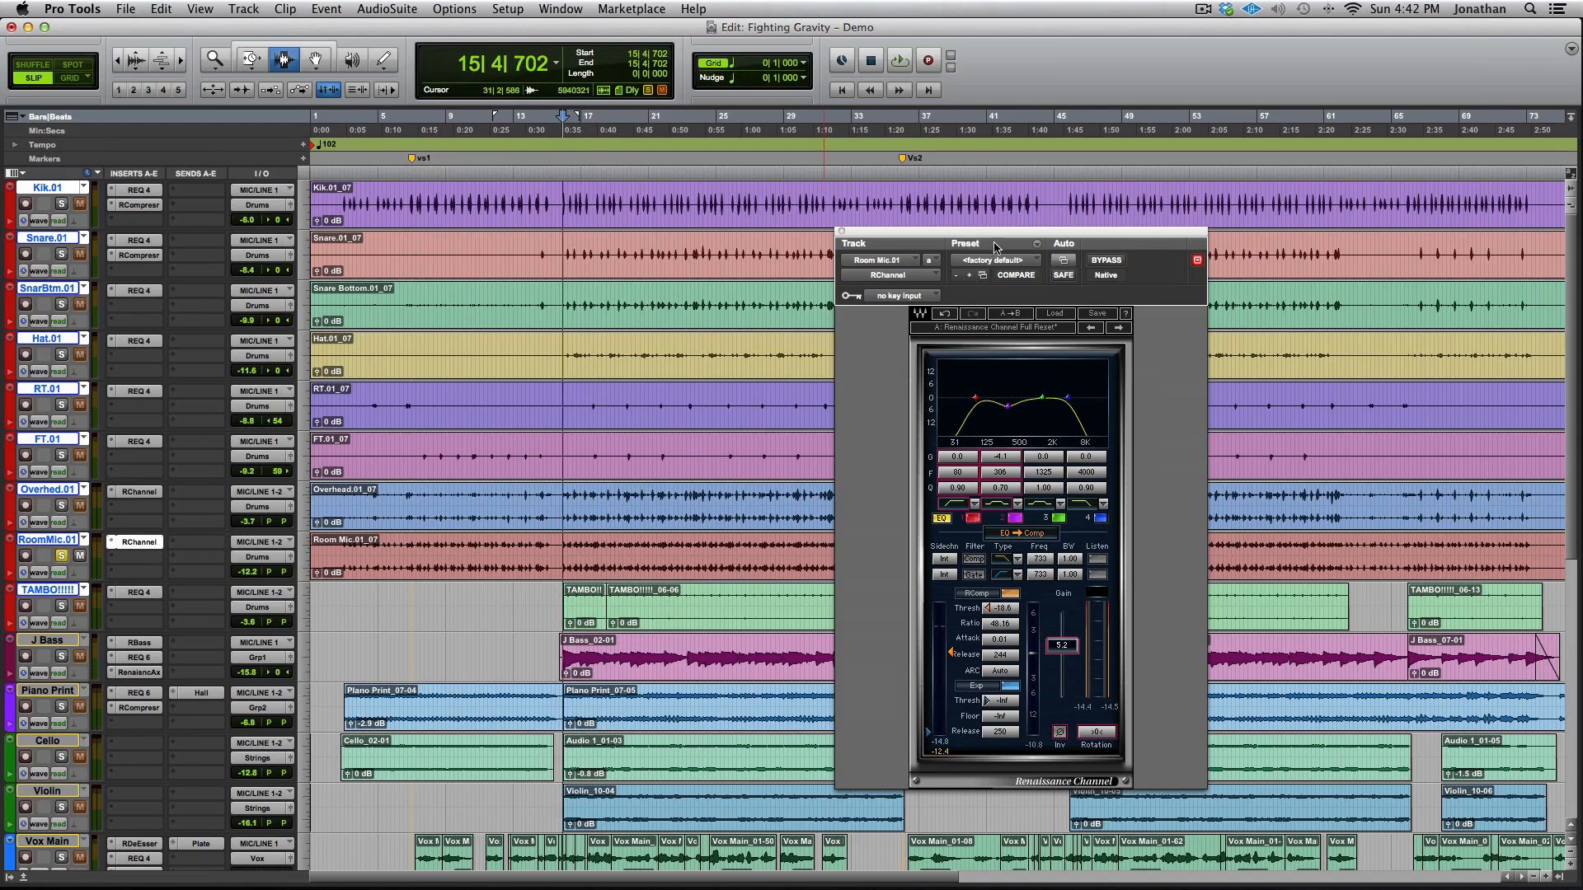
left_click_drag(993, 240, 952, 240)
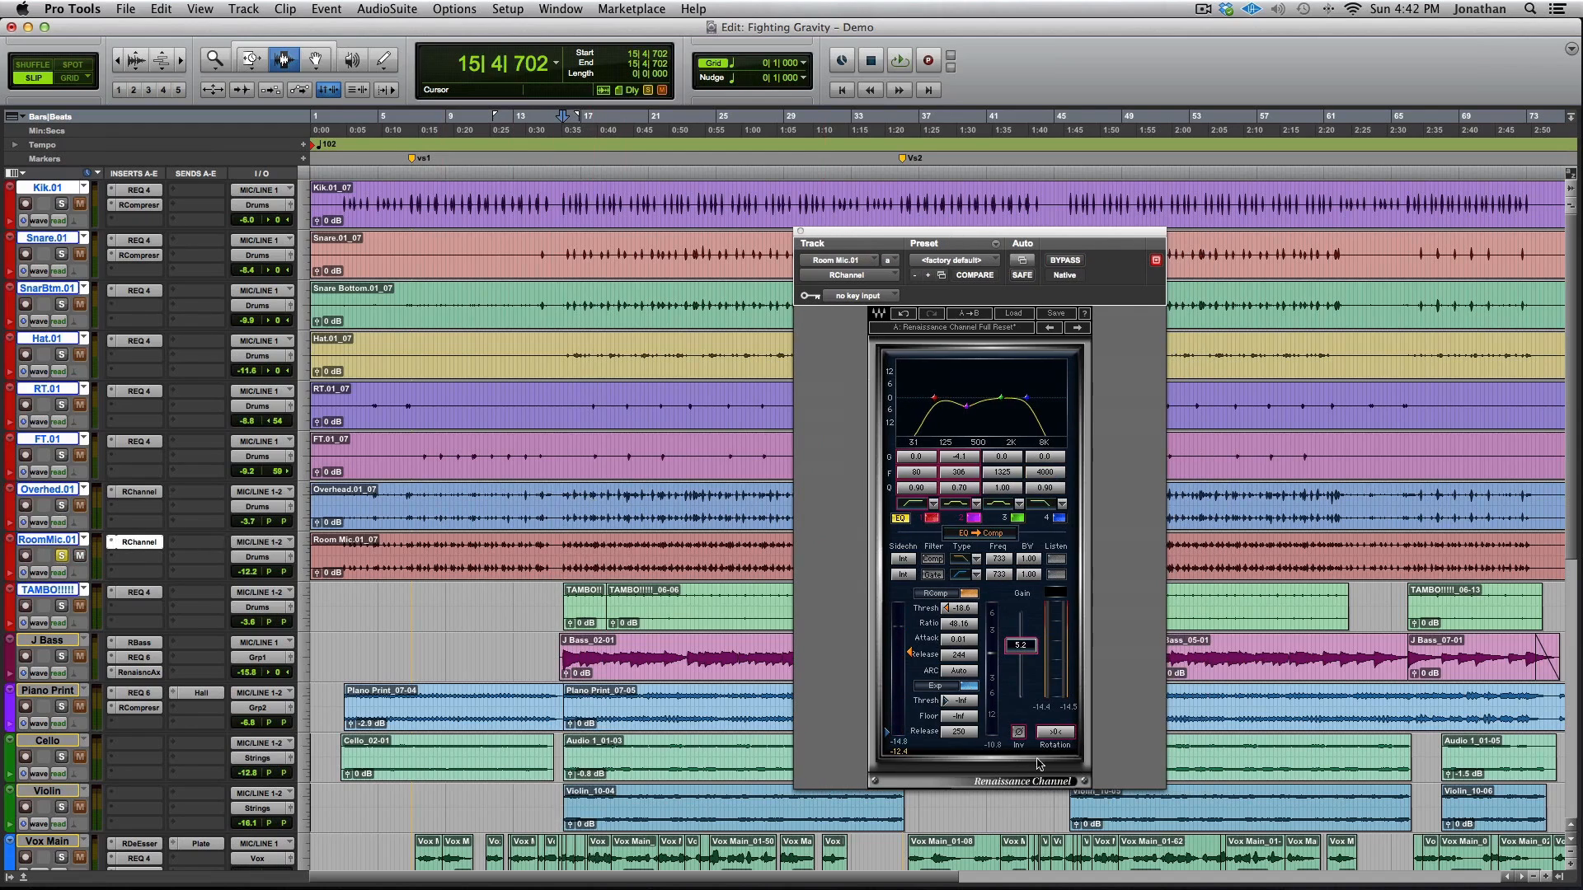
Set the room mic RChannel gain to 4.9 and audition the track with its compressor and EQ switched off
key("space")
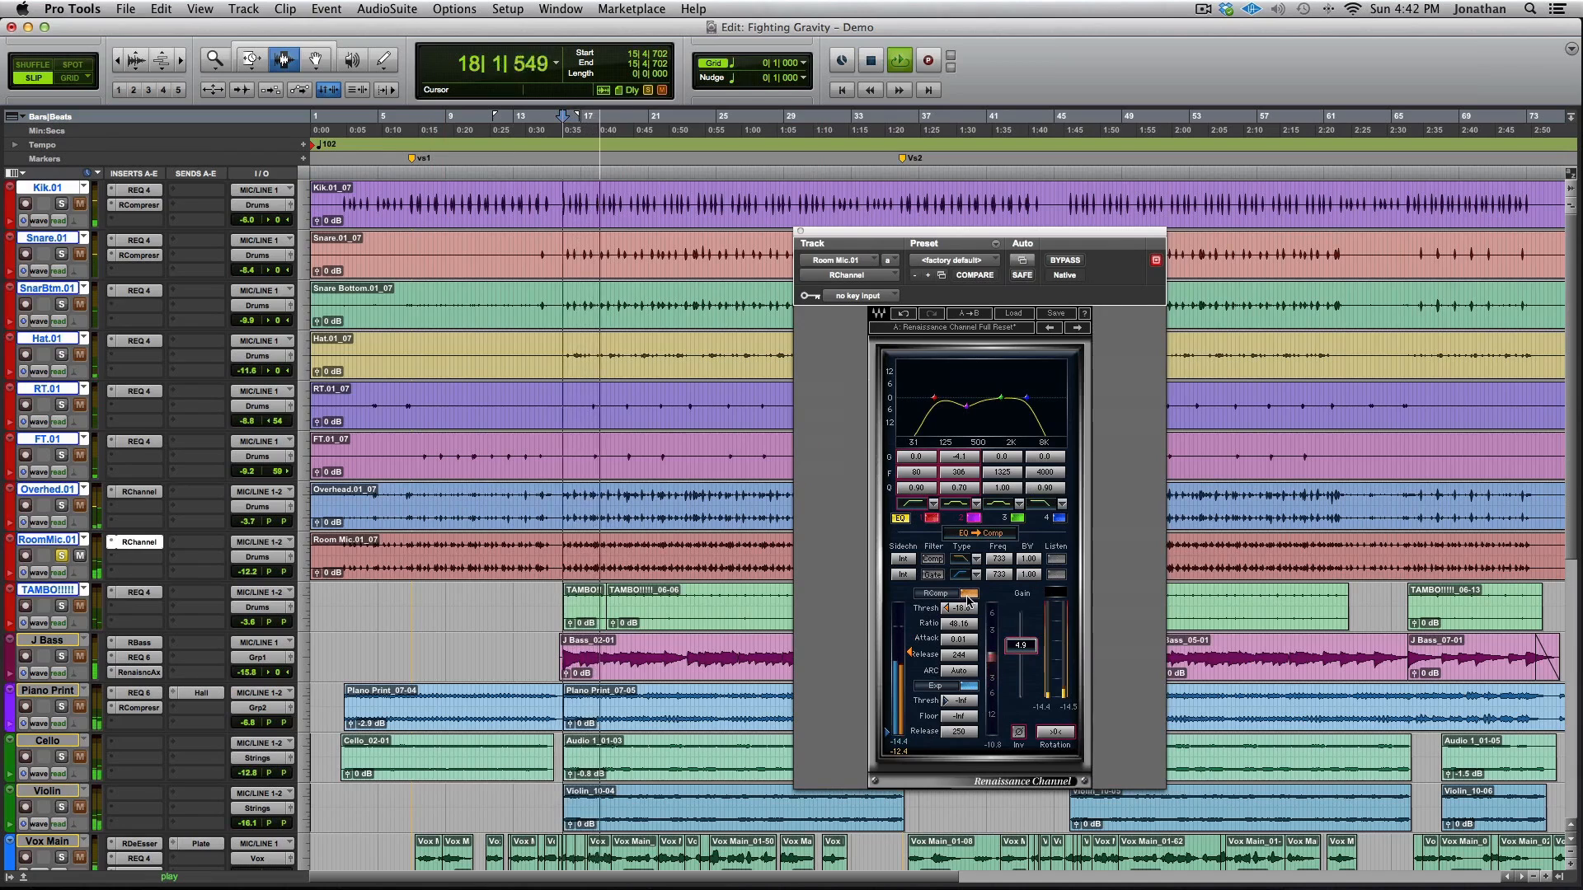
key("space")
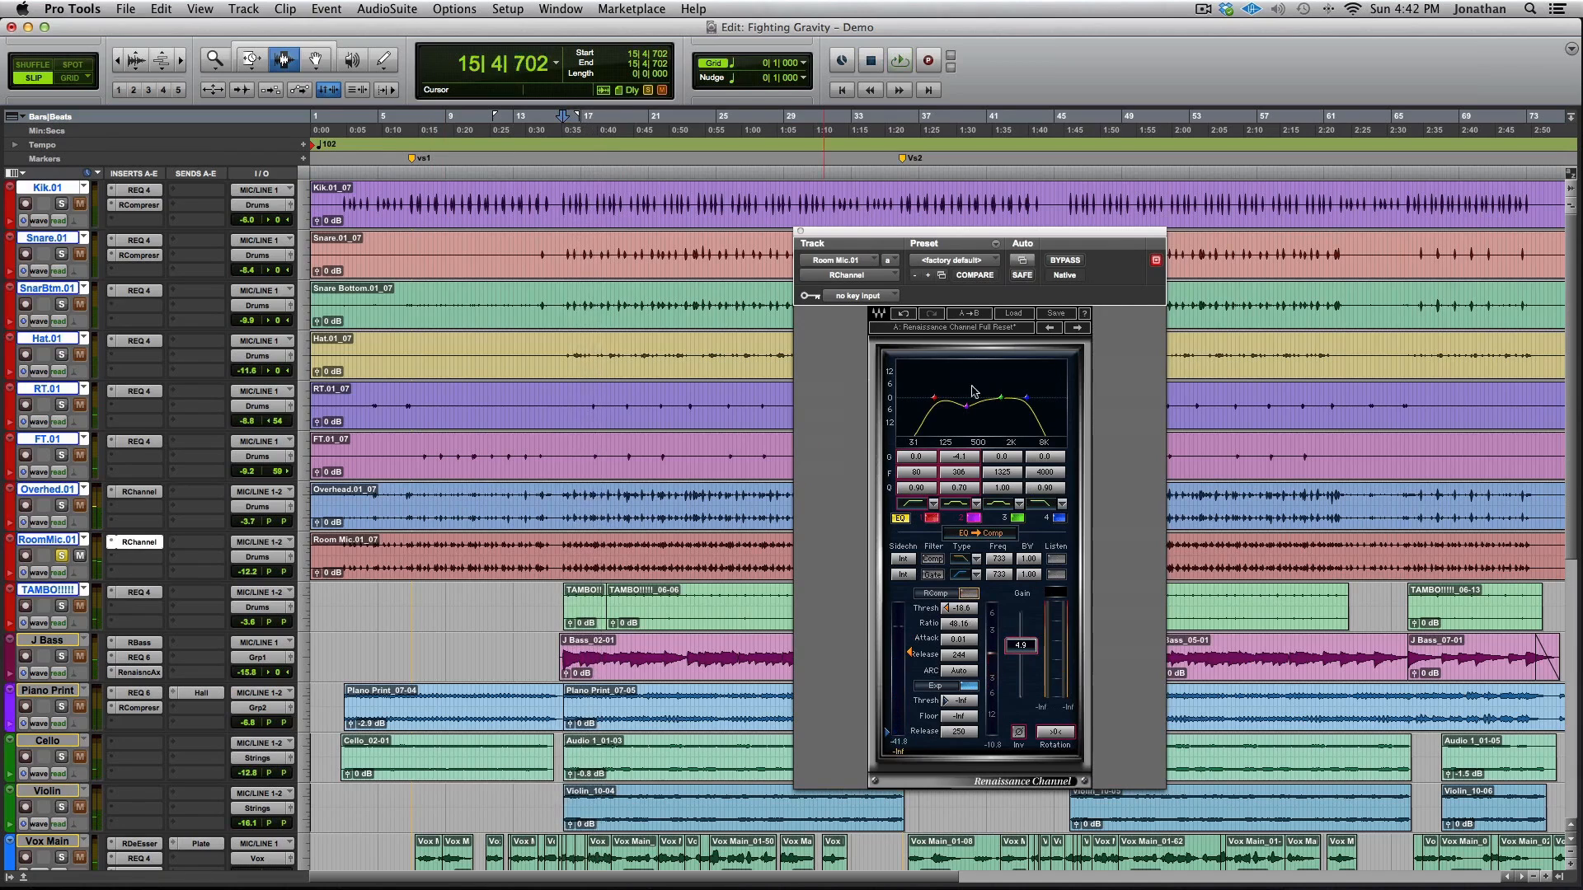
left_click(900, 519)
key("space")
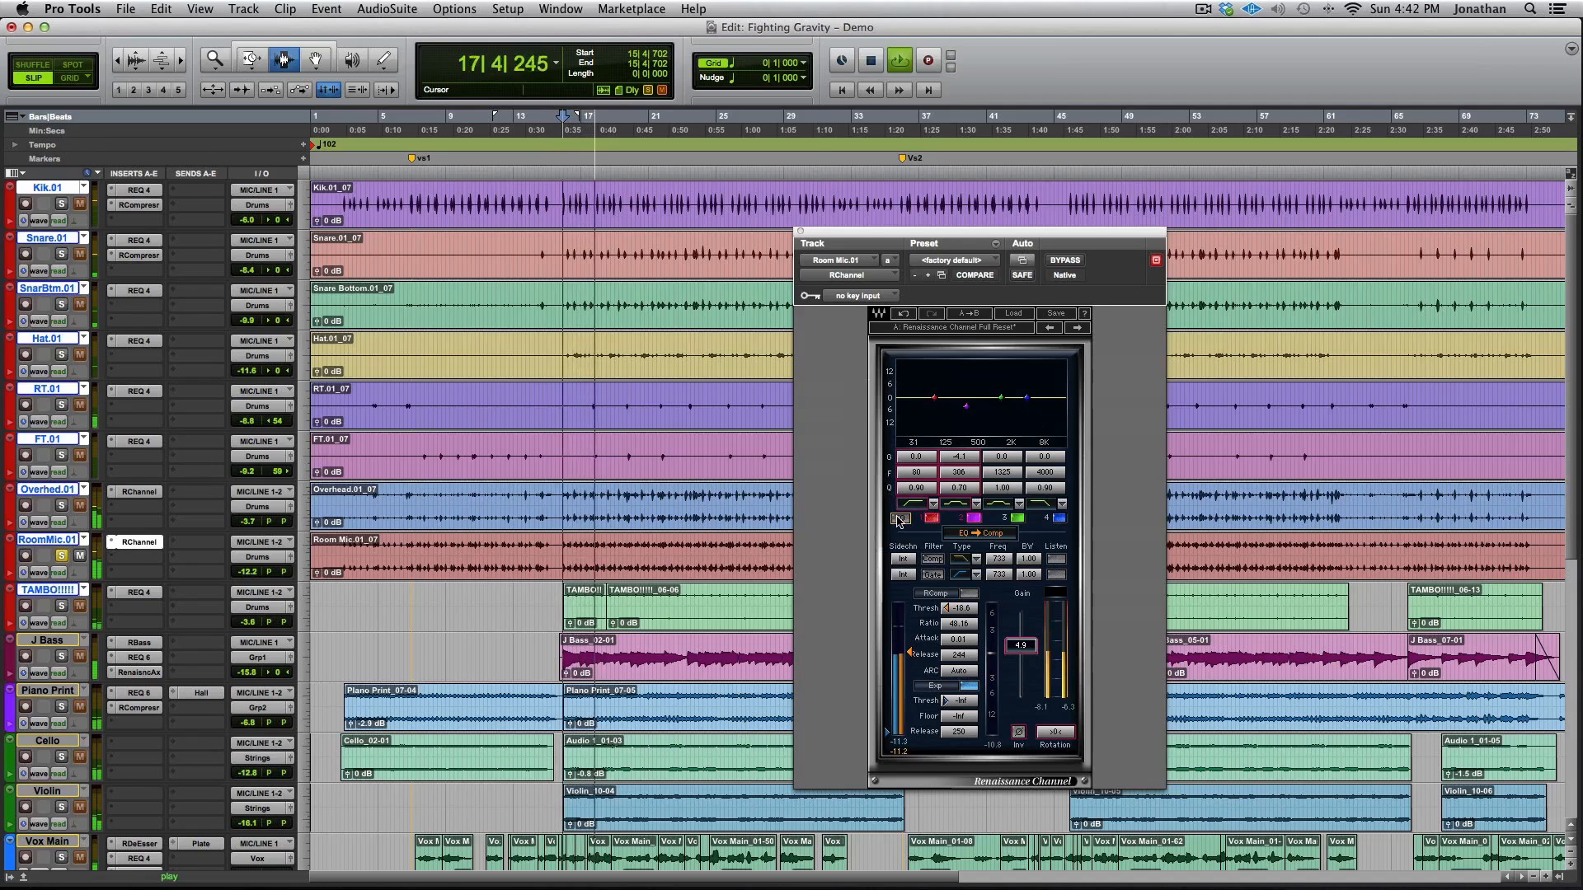
key("space")
Switch the room mic's EQ back on and audition it with the compressor off
left_click(902, 520)
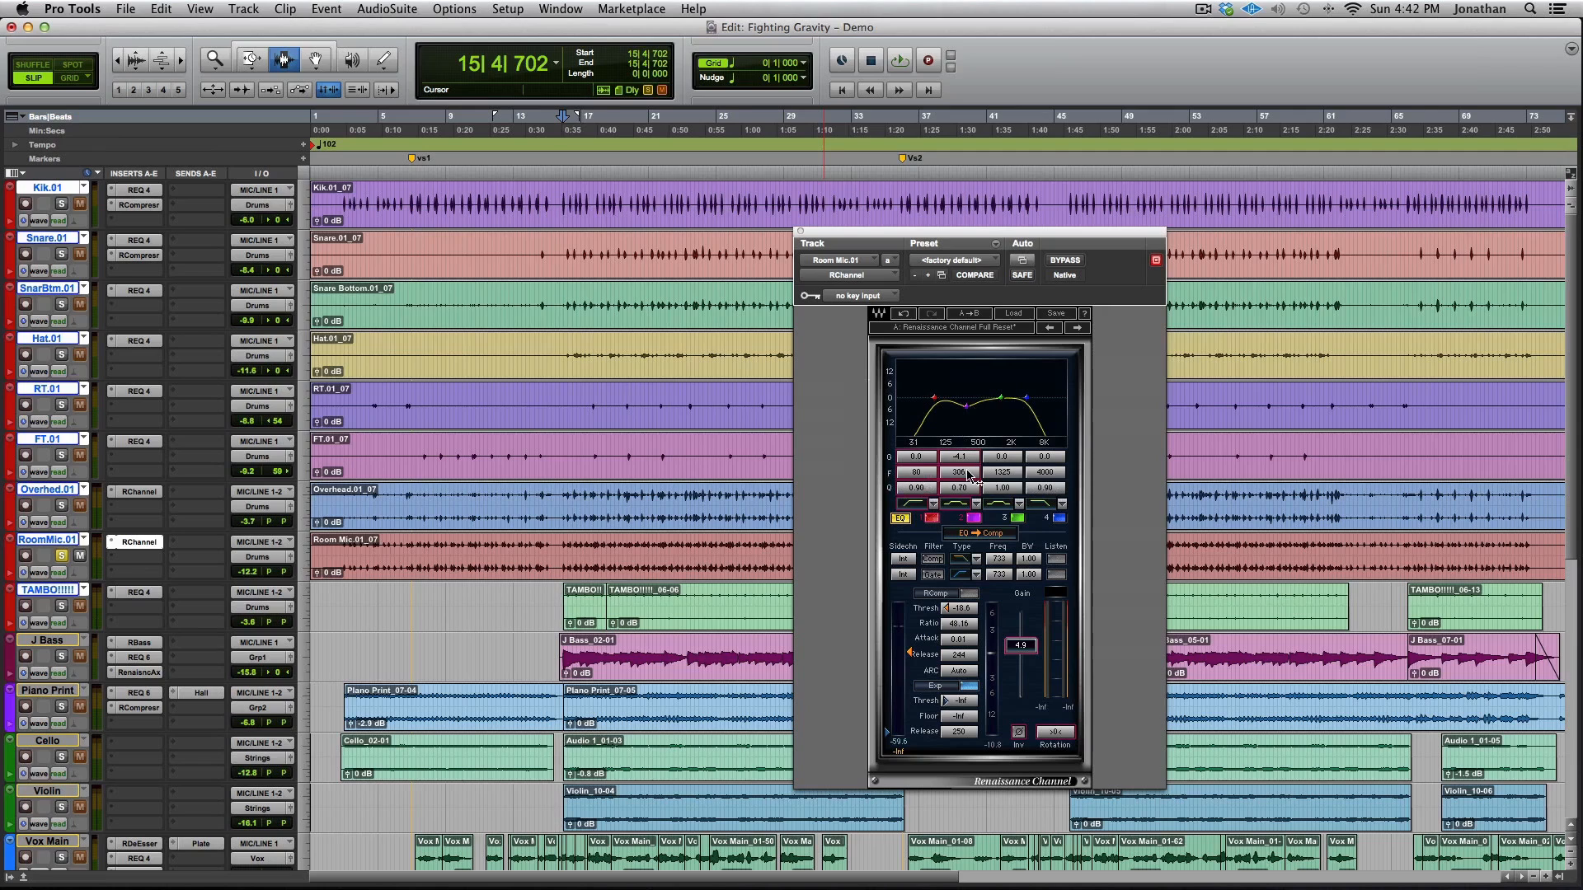
key("space")
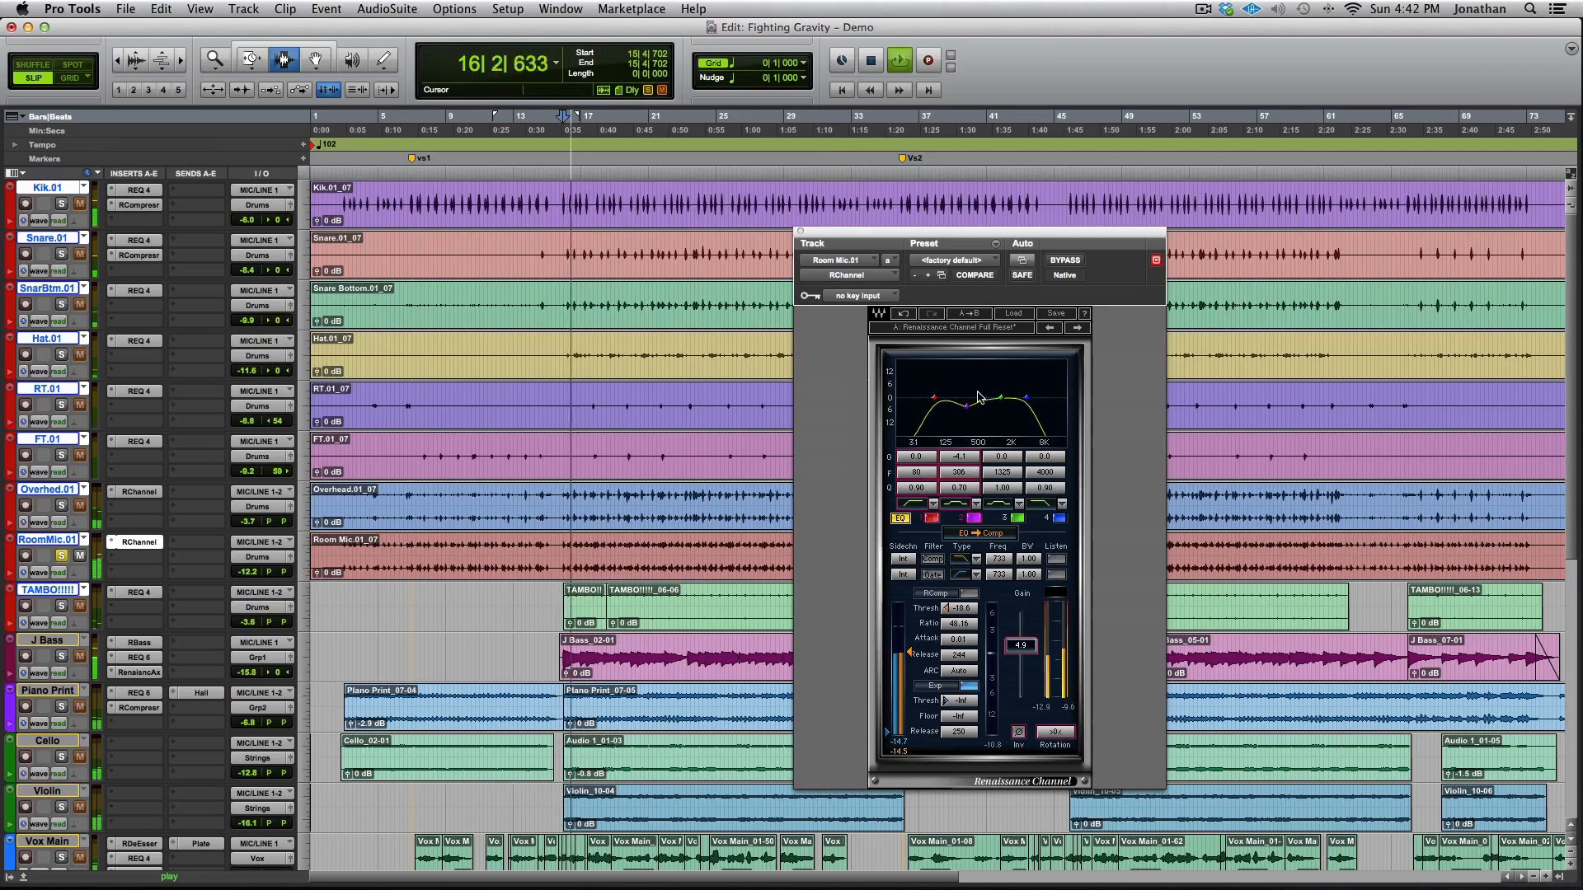
key("space")
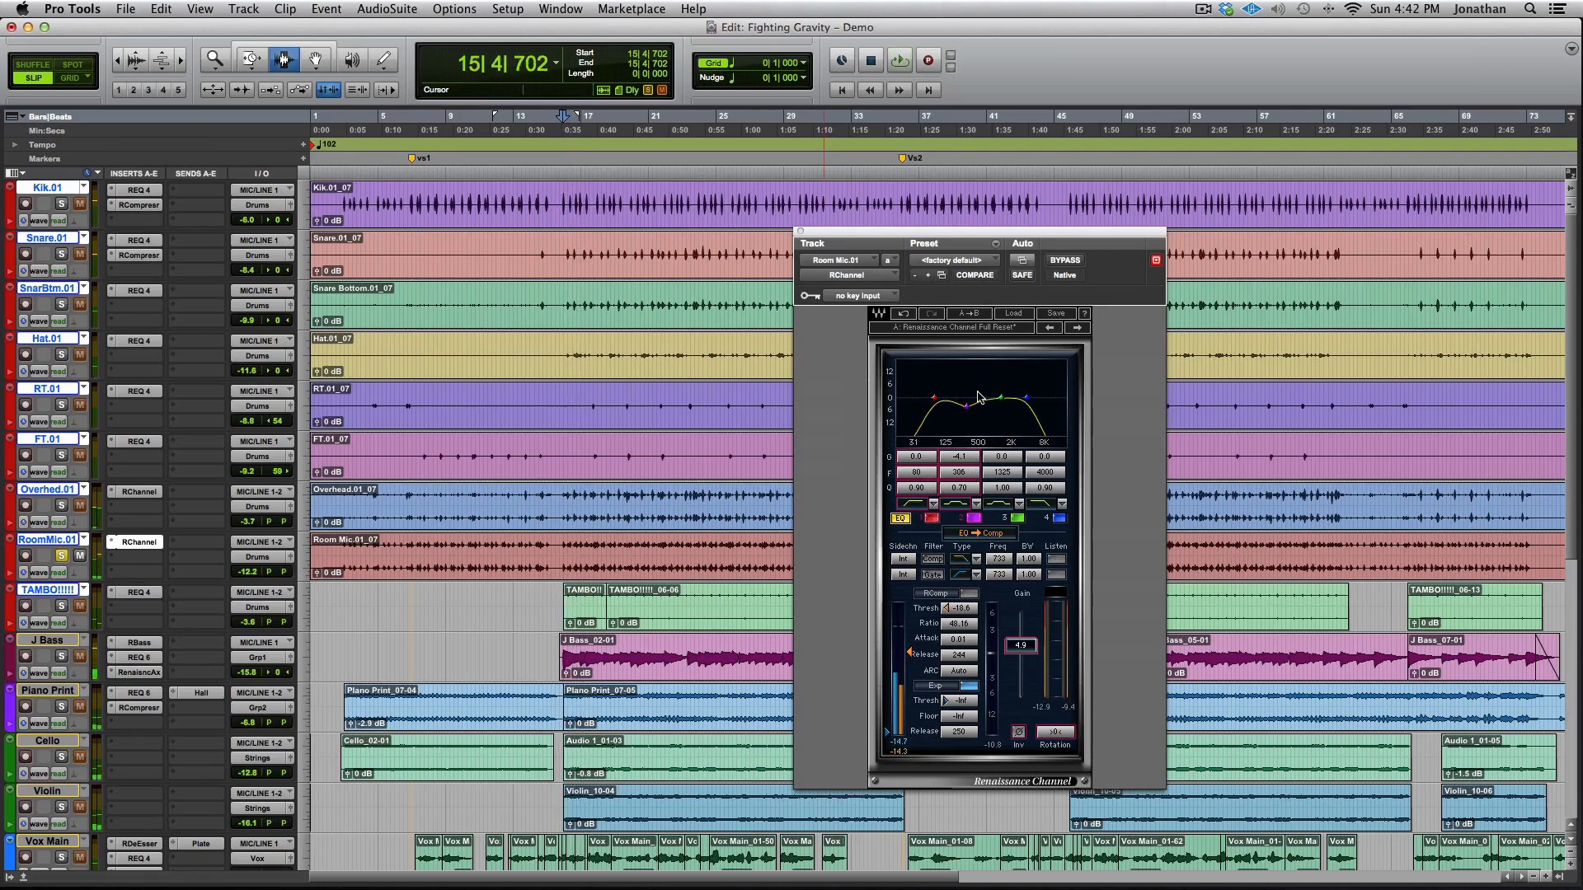
Switch the room mic's compressor back on and audition the track with both EQ and compression
left_click(970, 594)
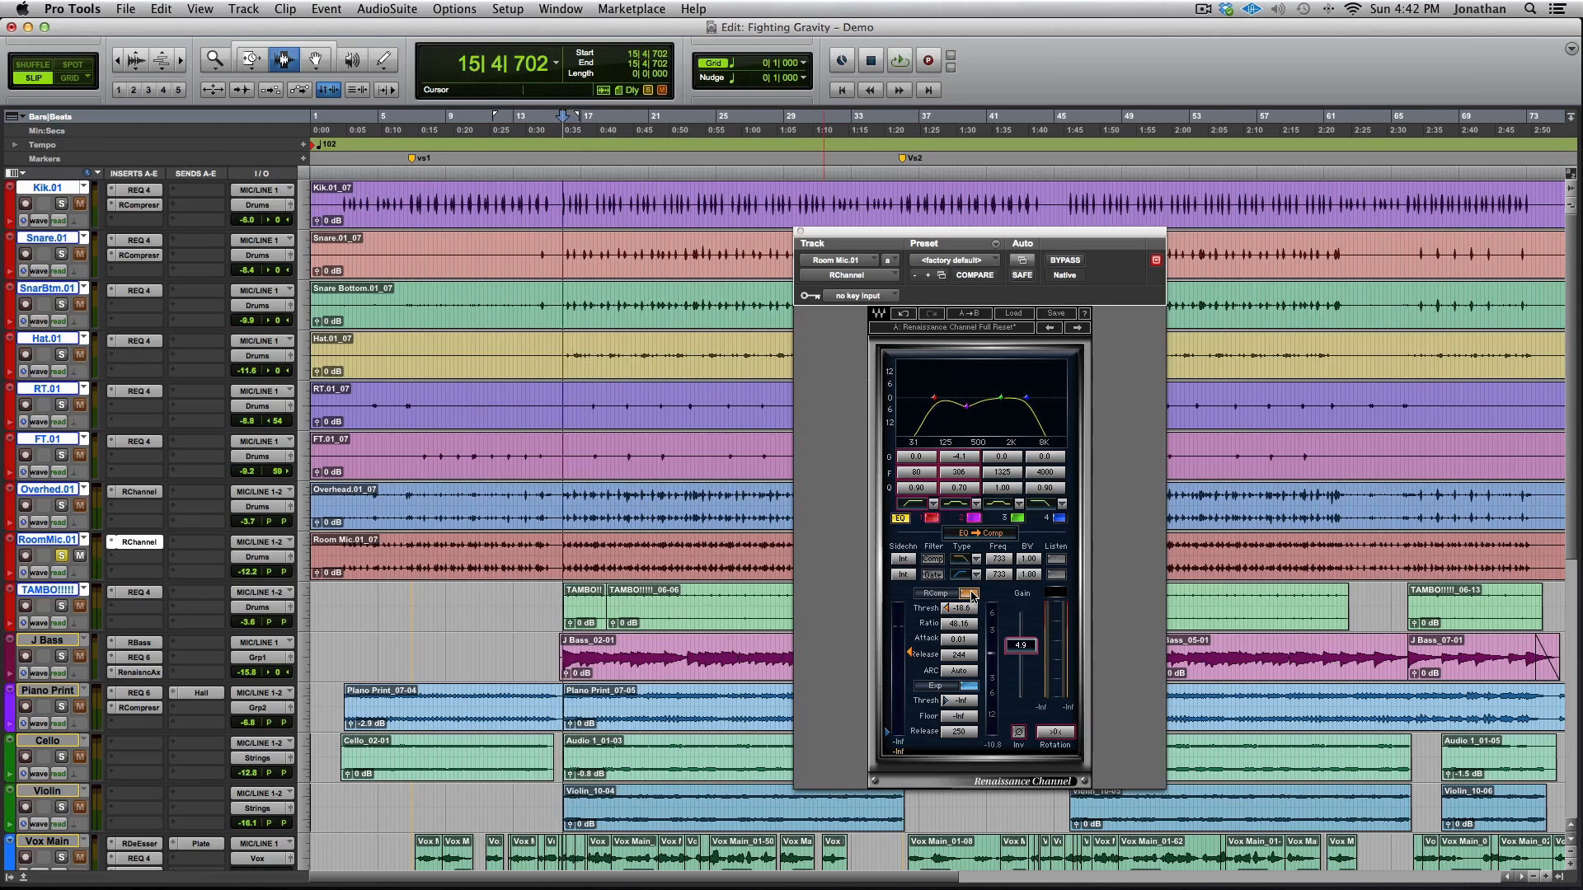
key("space")
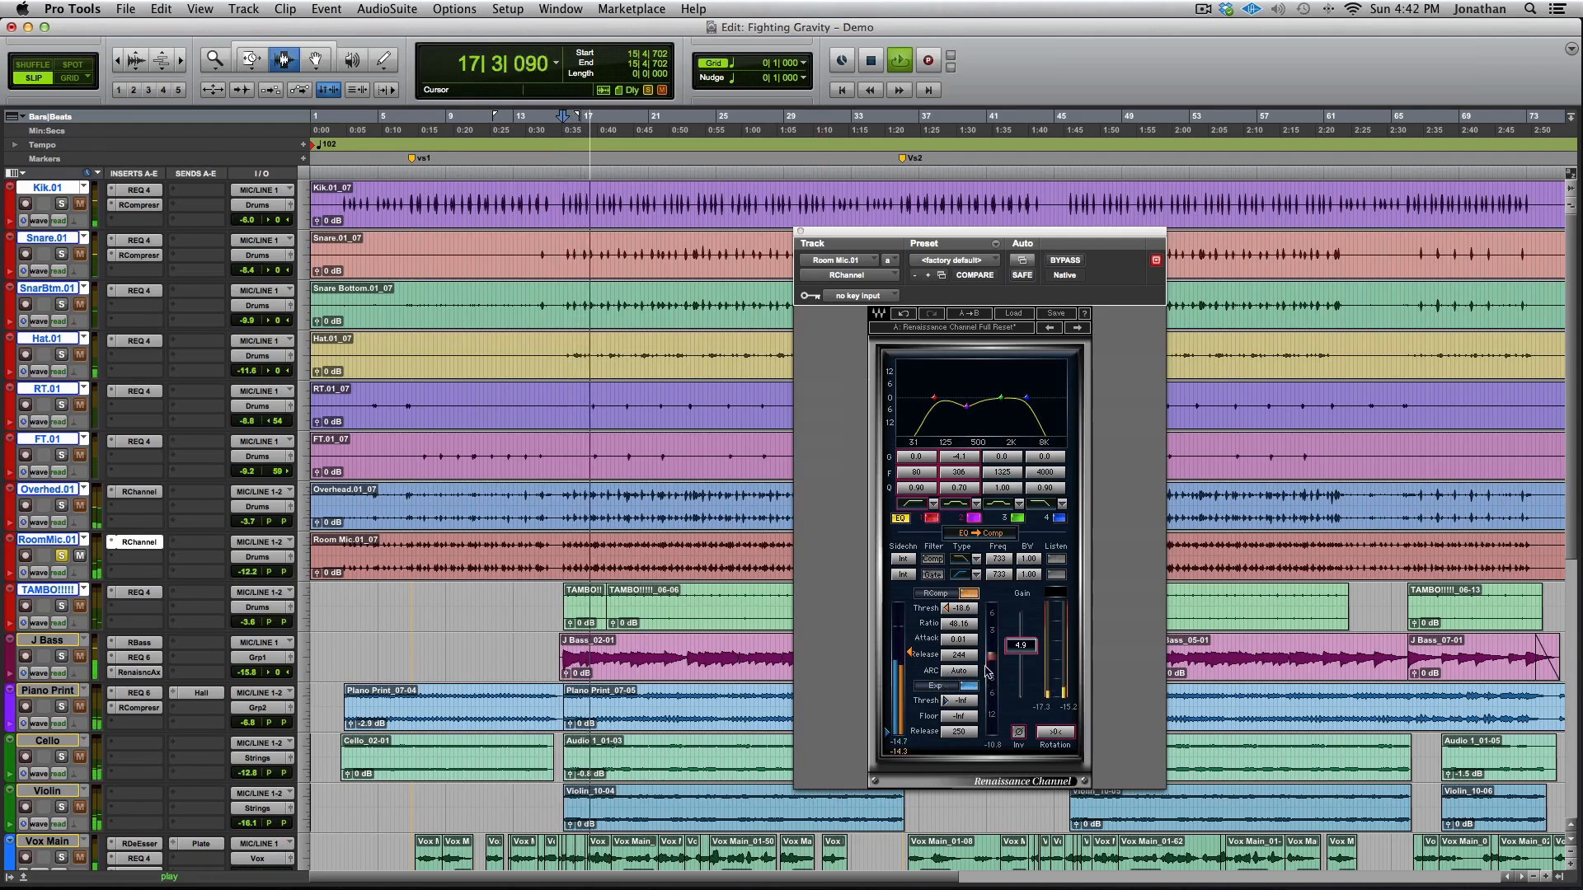
key("space")
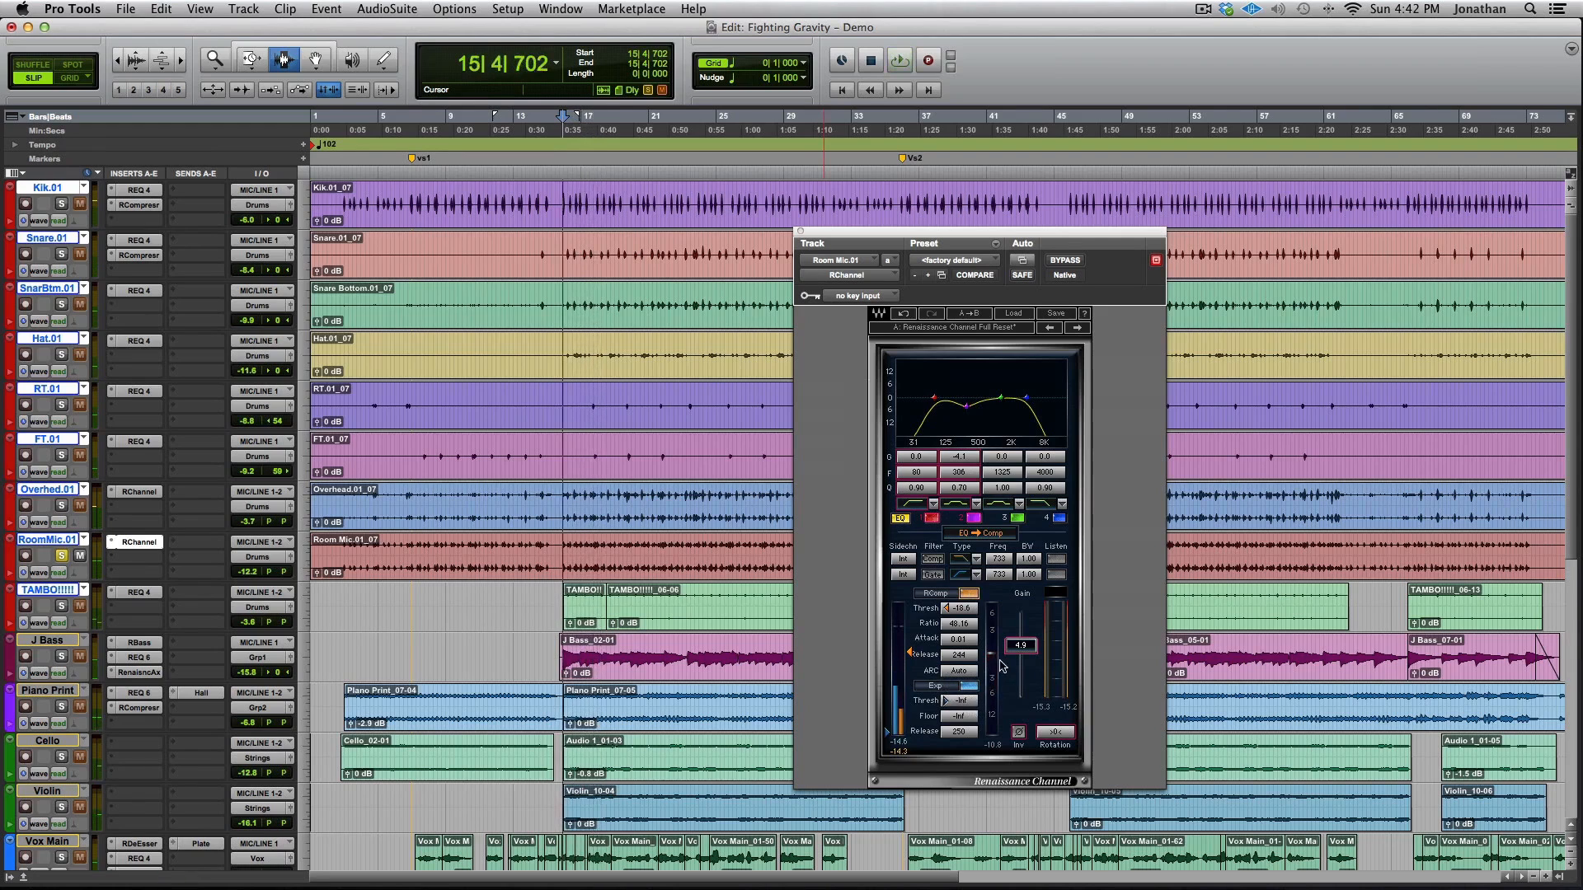
Set the room mic compressor's release to 243 and start playback
left_click(959, 625)
left_click(959, 640)
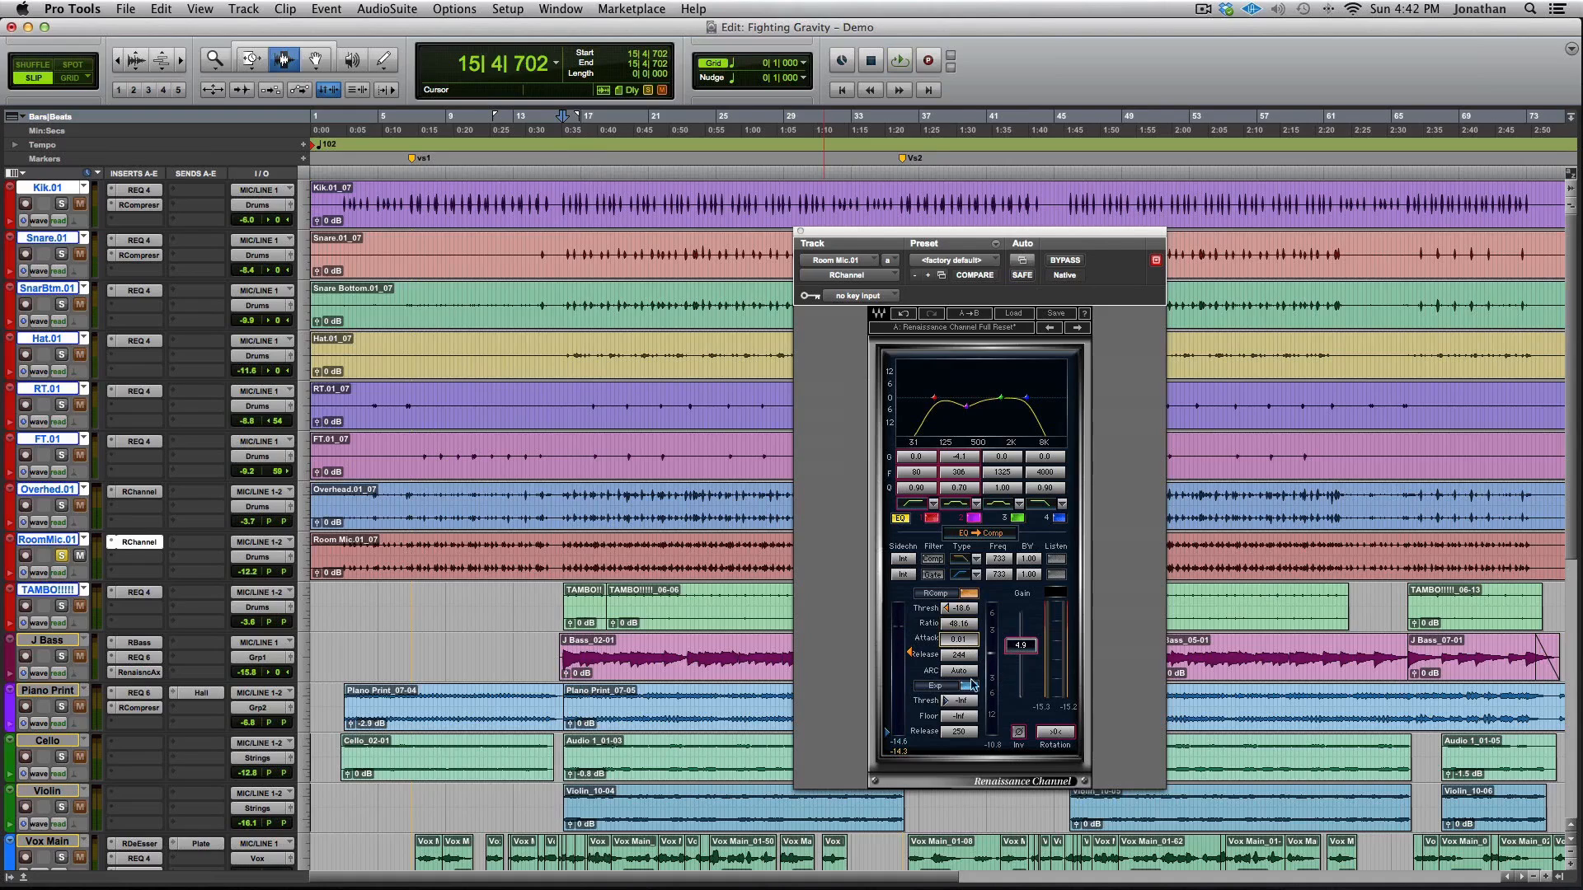
left_click(959, 655)
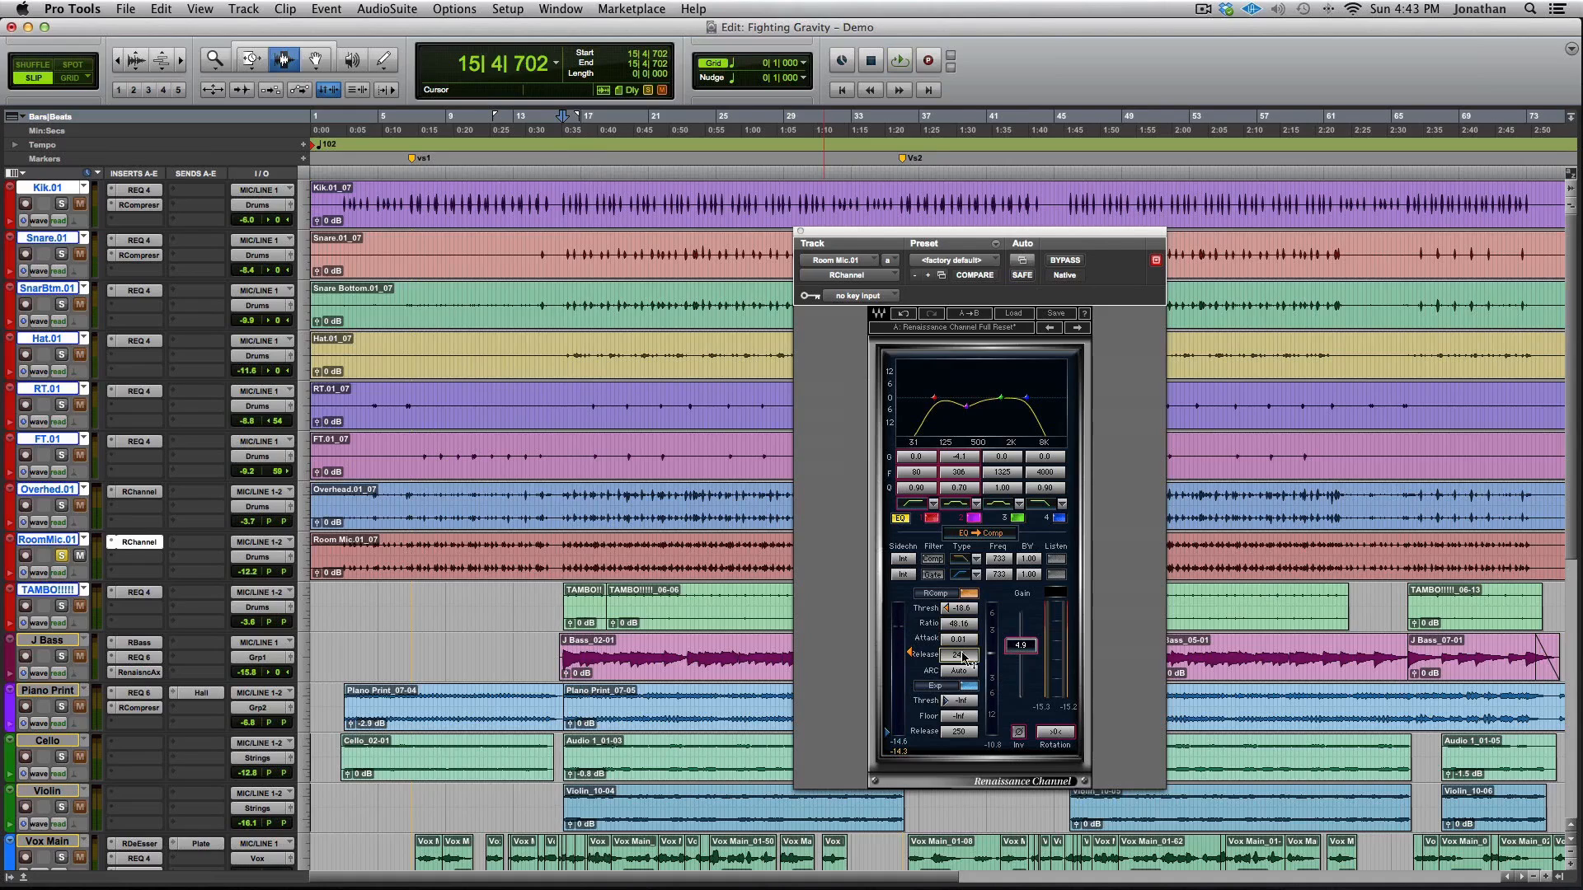
key("space")
key("Down")
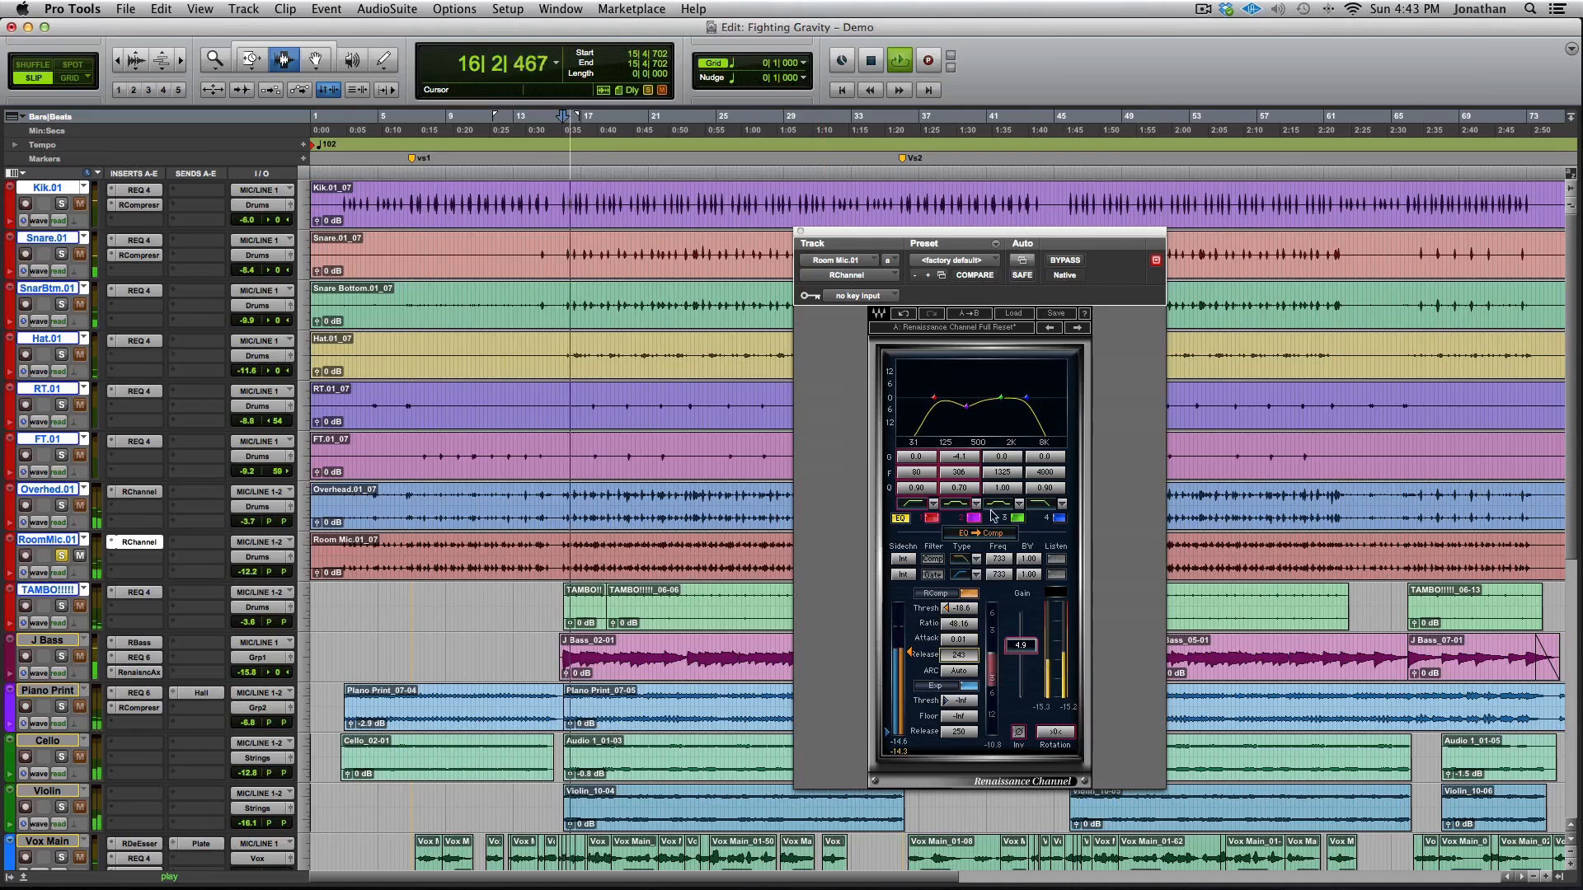
Compare the room mic with its RChannel compressor switched off and back on during playback
left_click(971, 594)
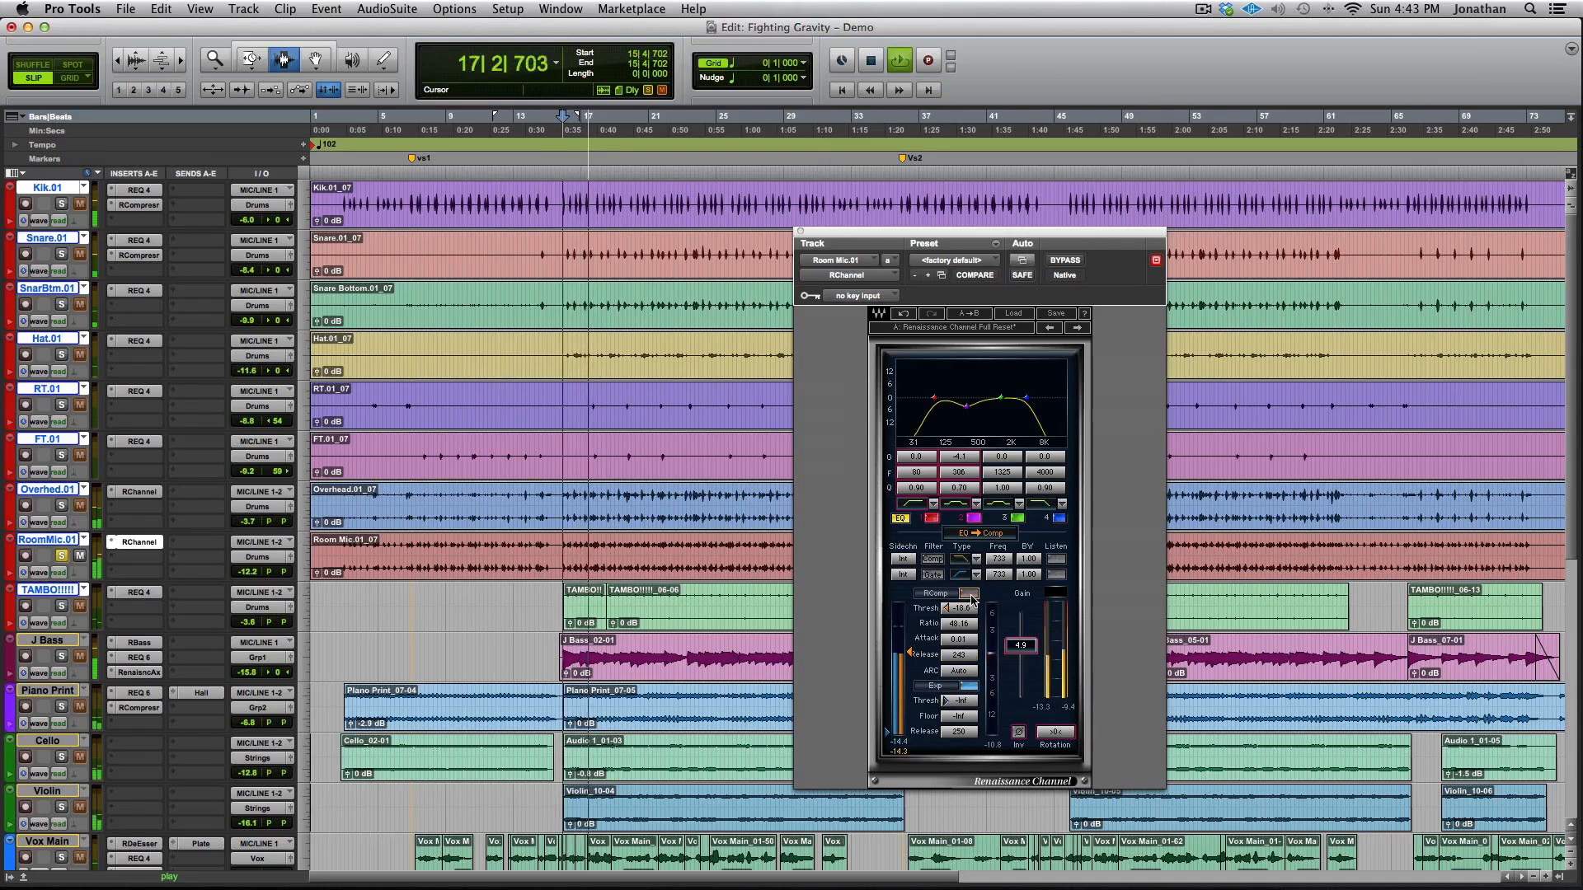
left_click(970, 594)
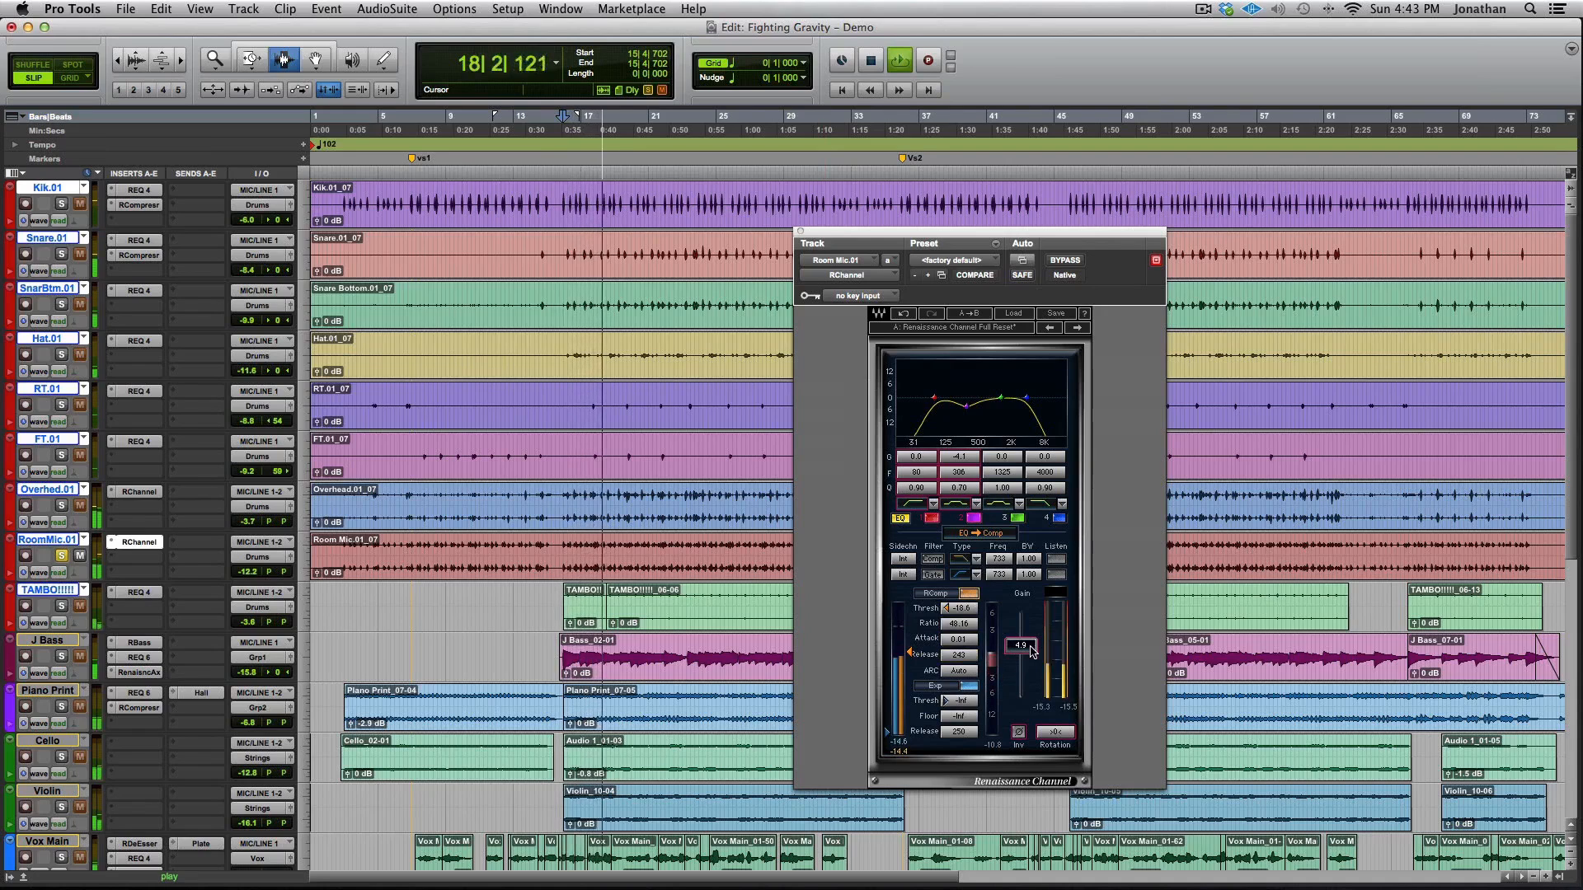
key("space")
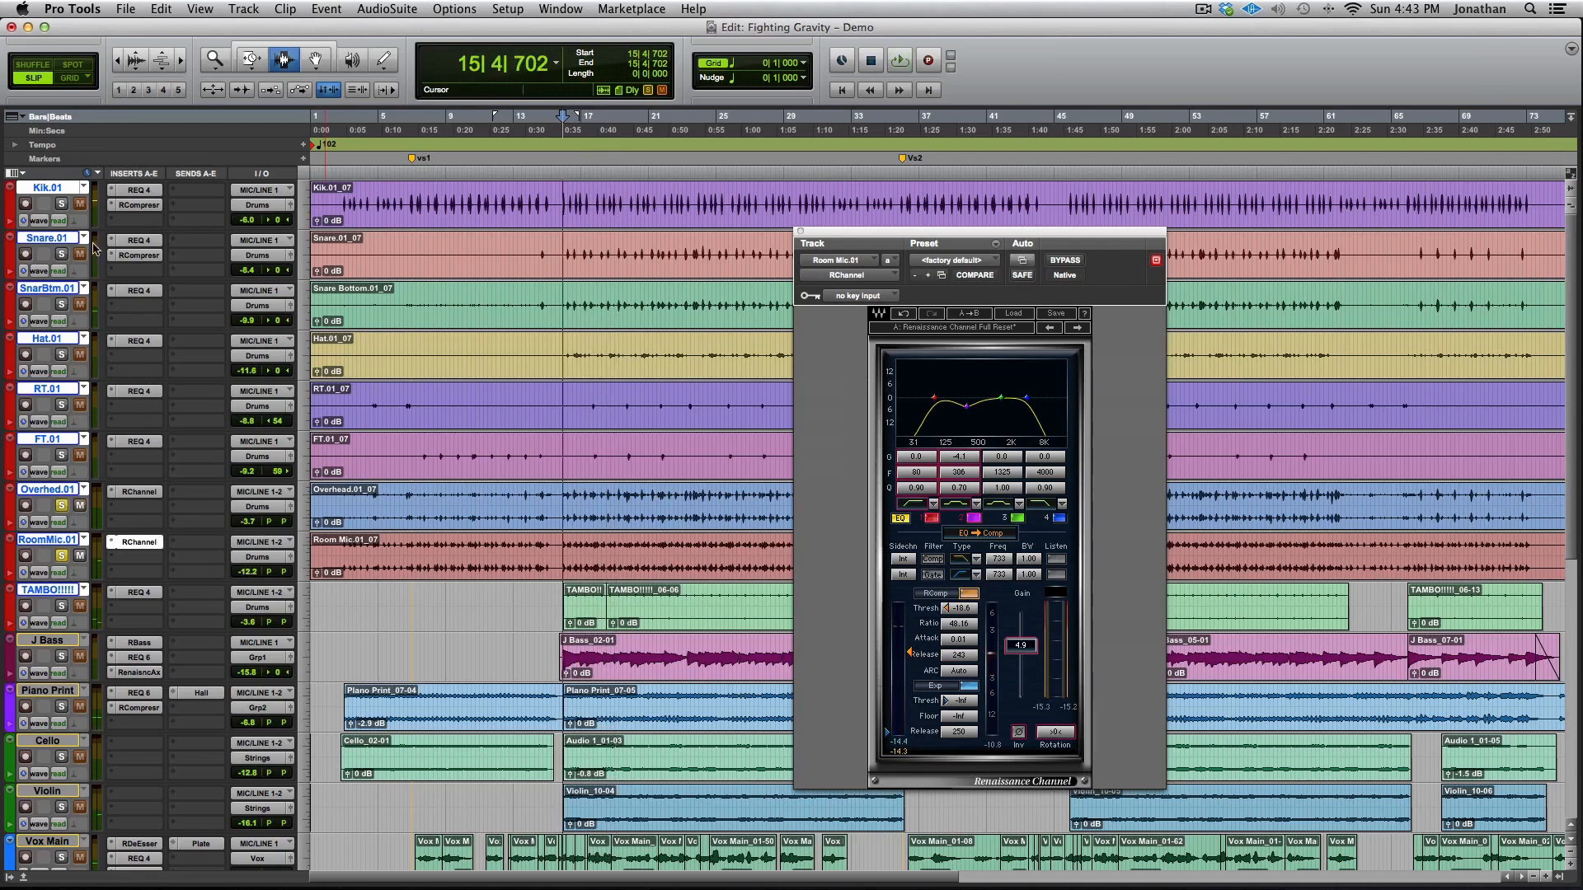
Solo the kick along with the overheads and room mic, and audition them with the kick's REQ 4 open
left_click(63, 204)
key("space")
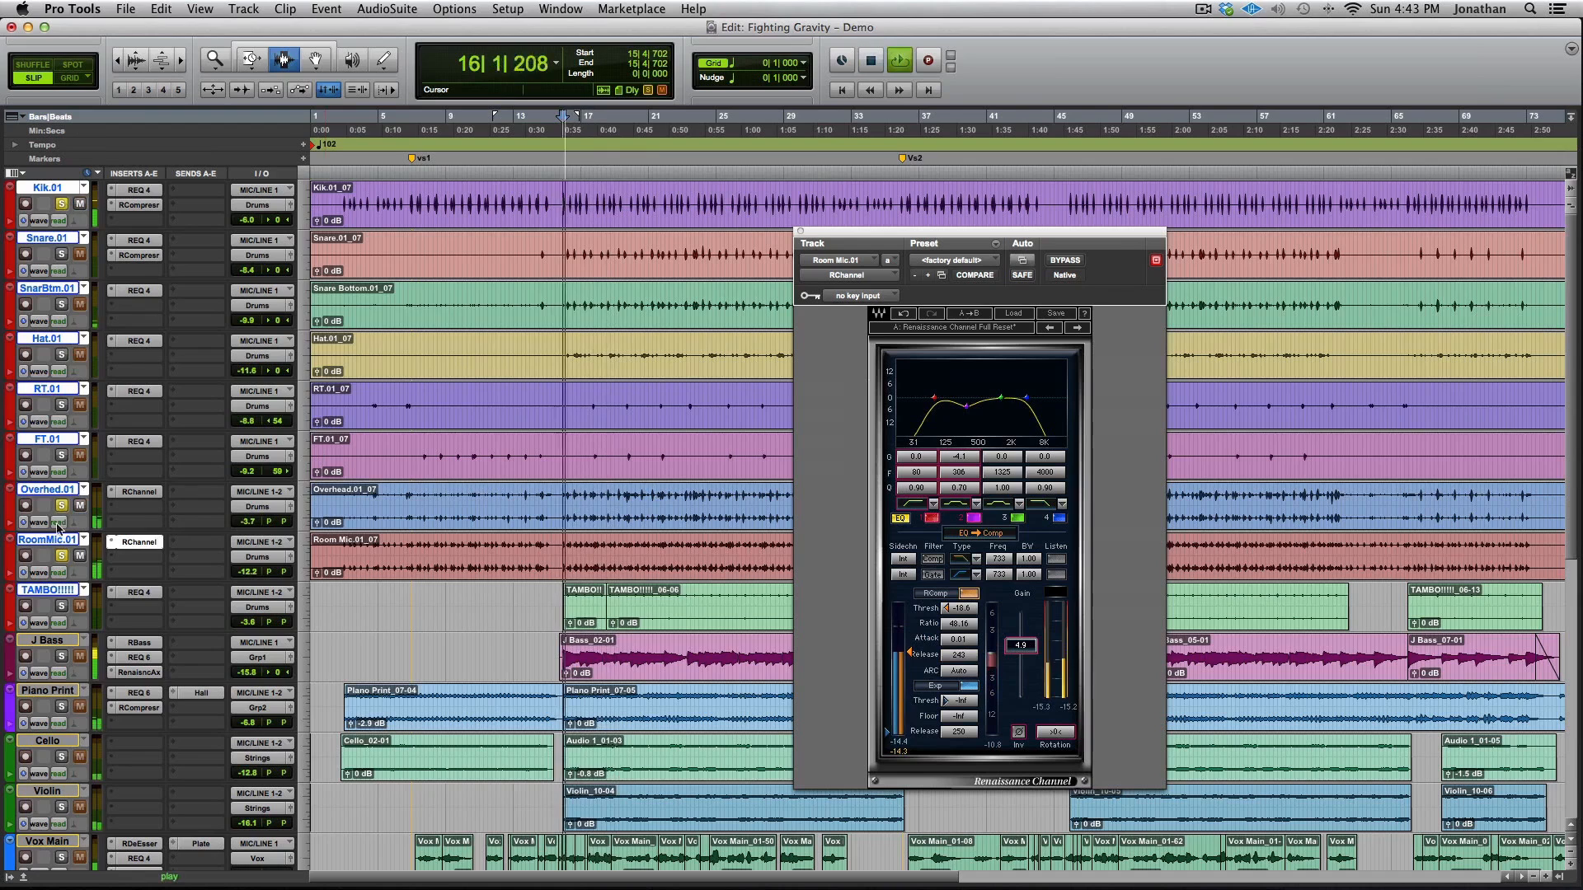
left_click(138, 190)
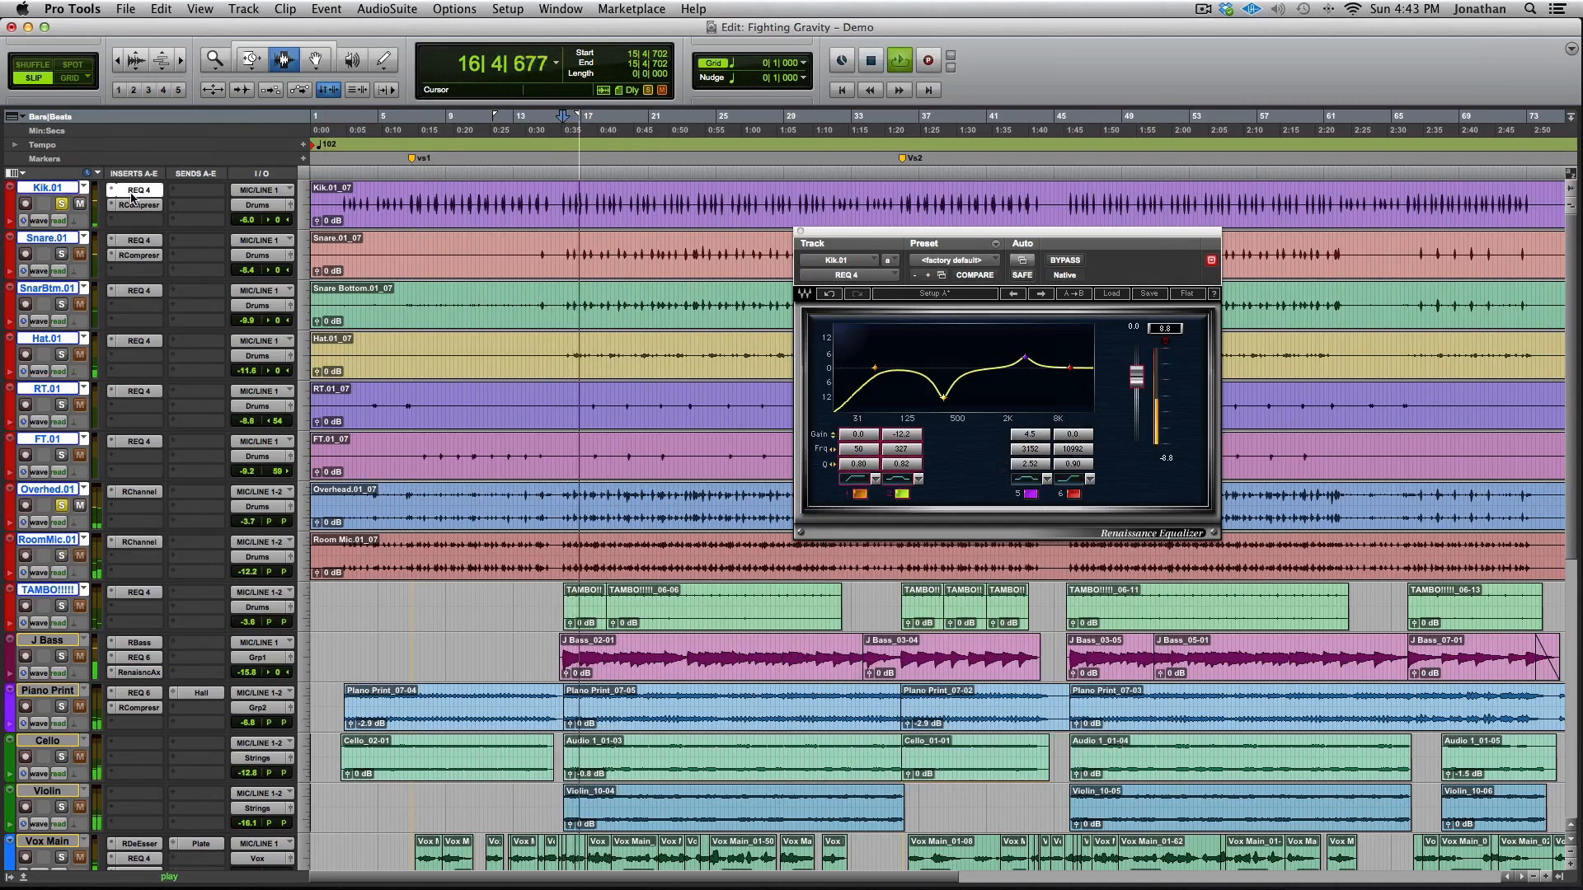
key("space")
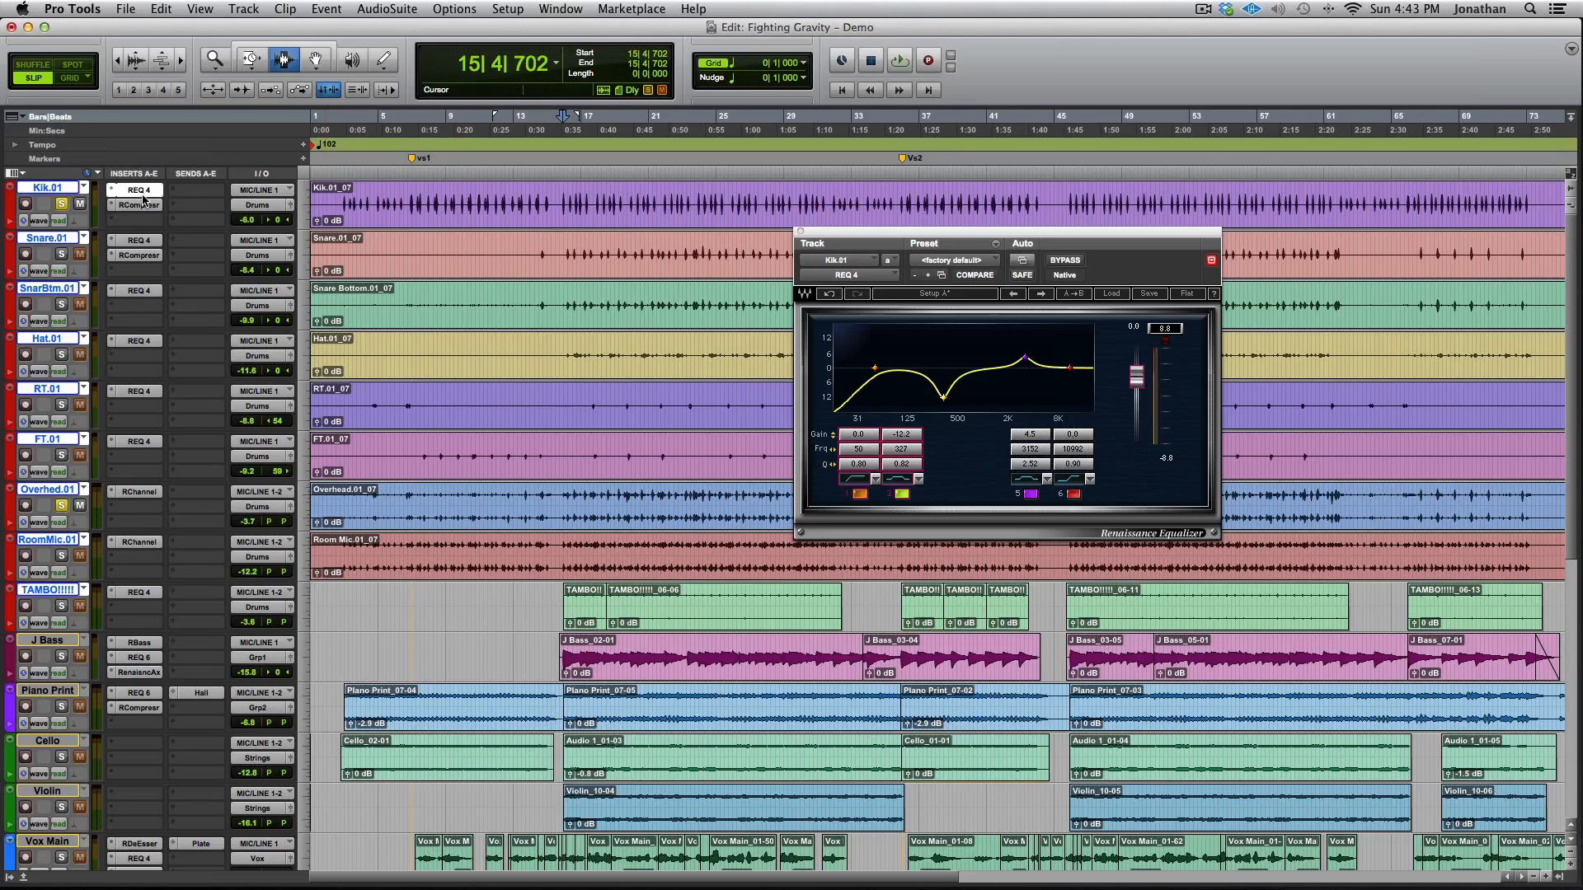
key("space")
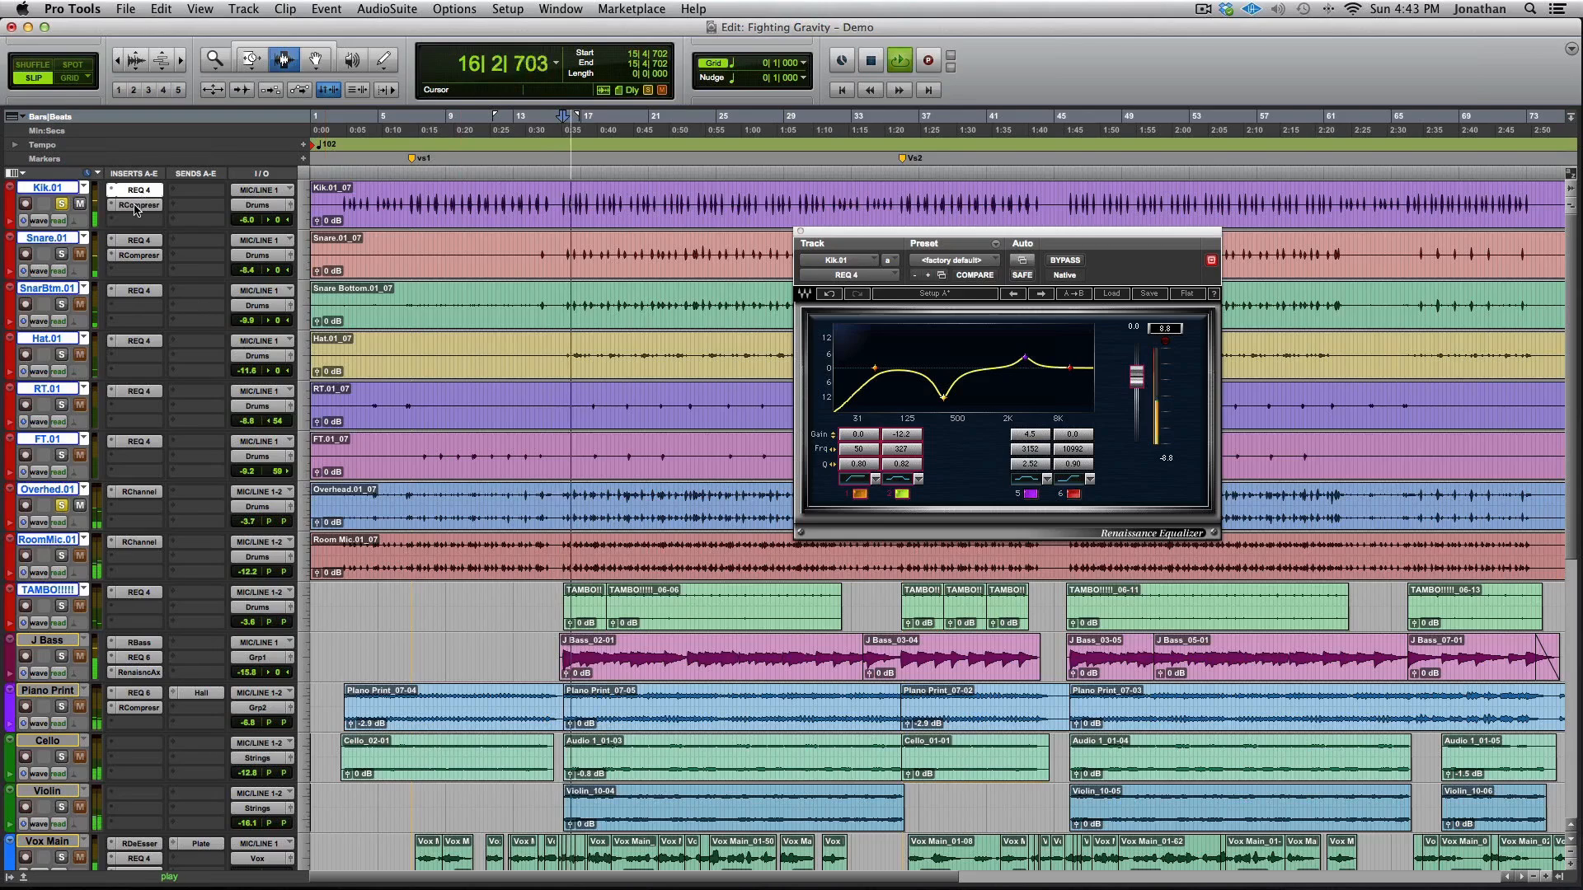
key("space")
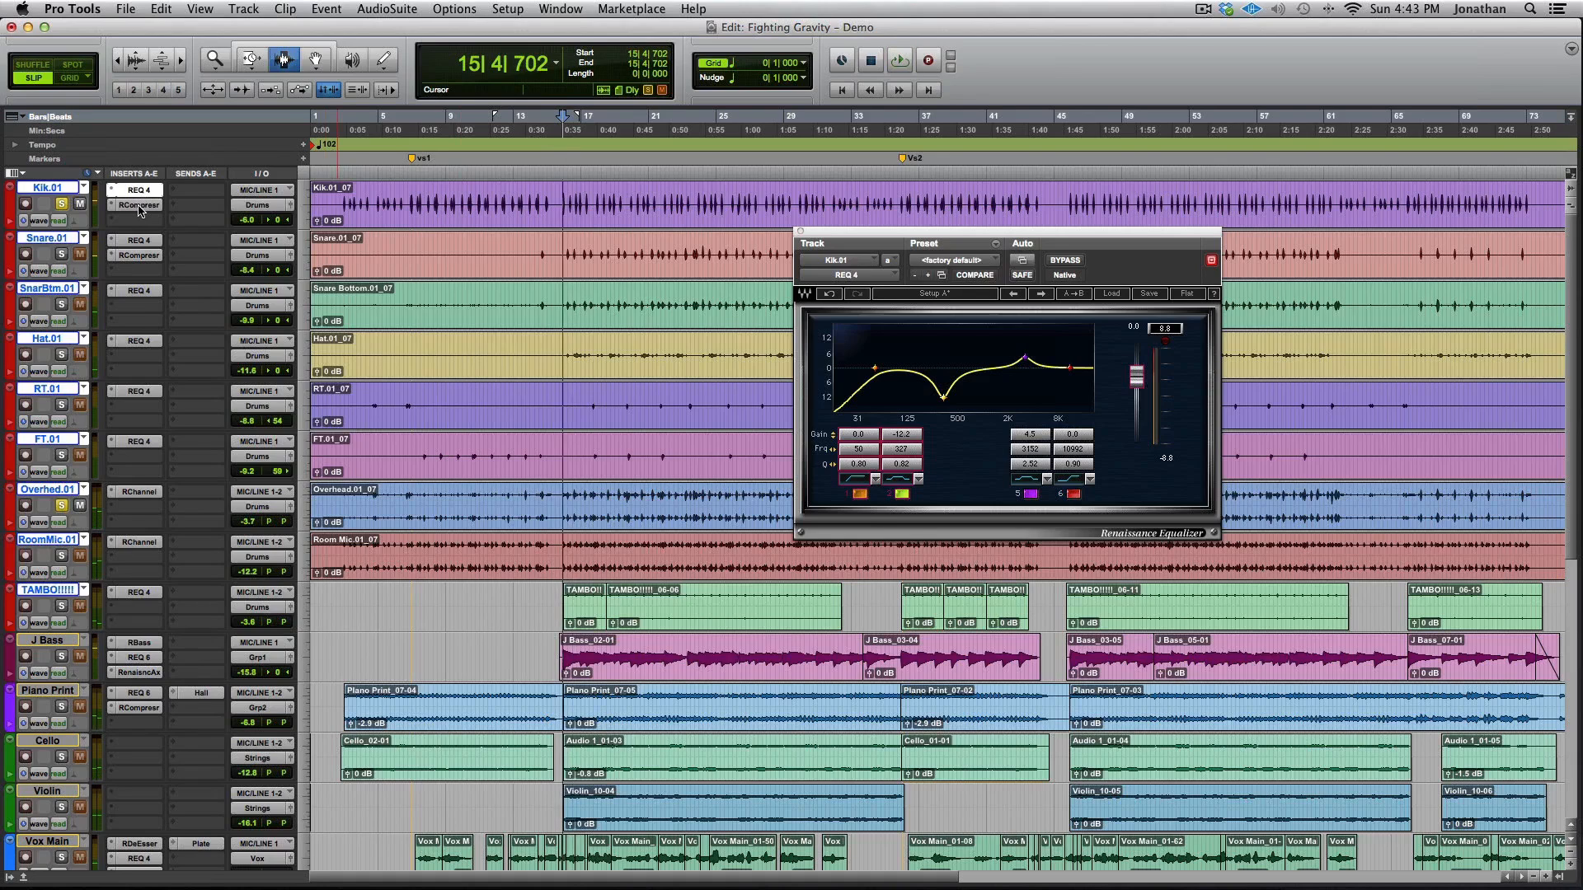
Open the kick's RCompressor and compare the drums with it bypassed and re-enabled during playback
left_click(138, 206)
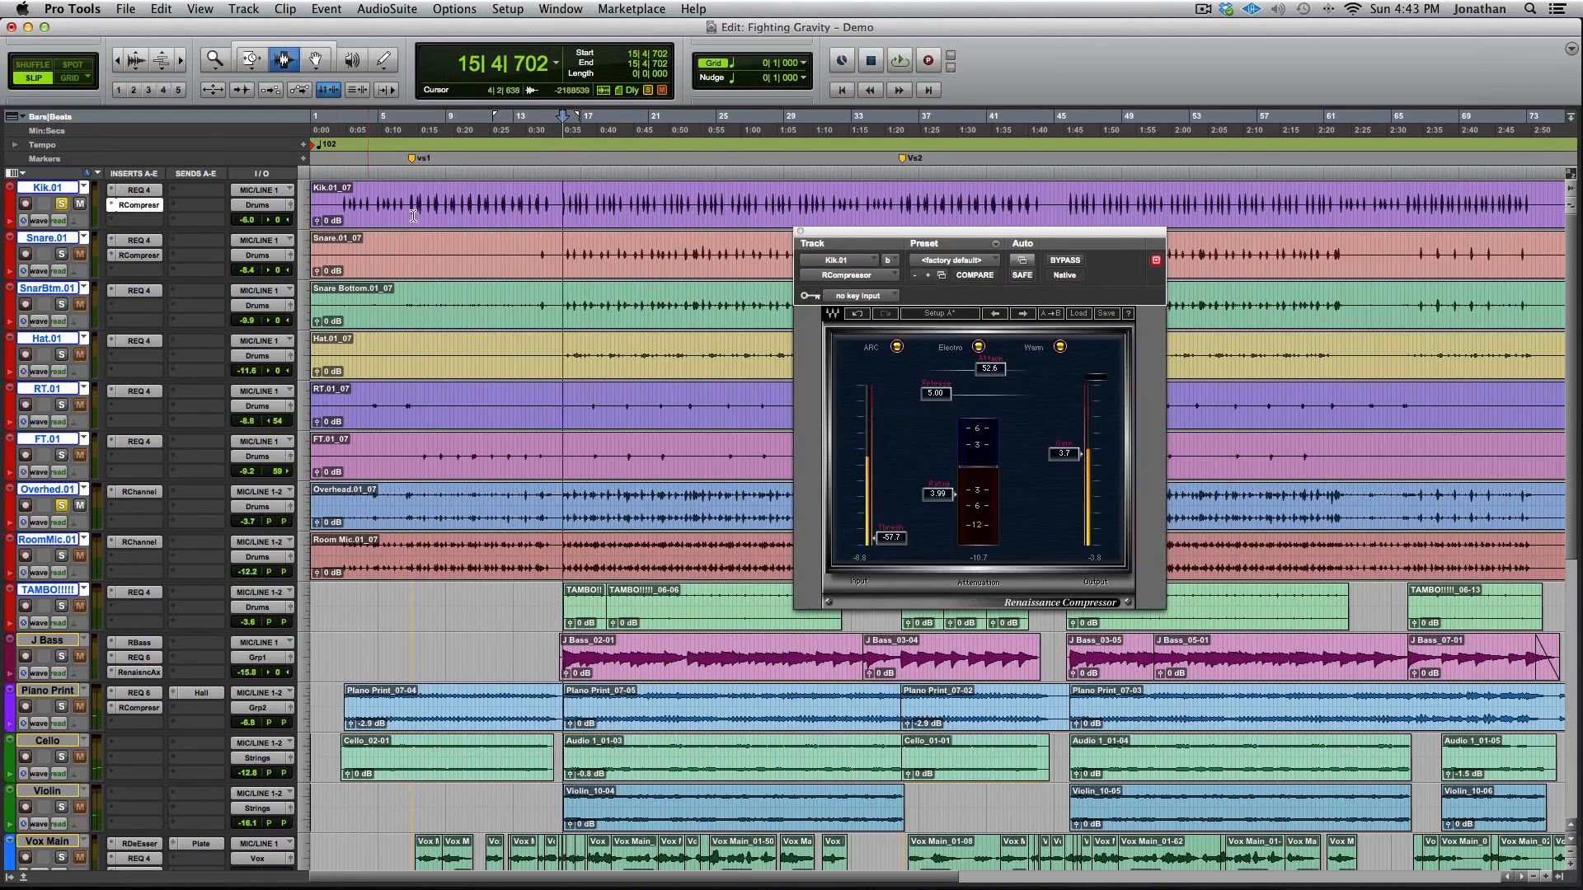
left_click_drag(857, 239, 740, 224)
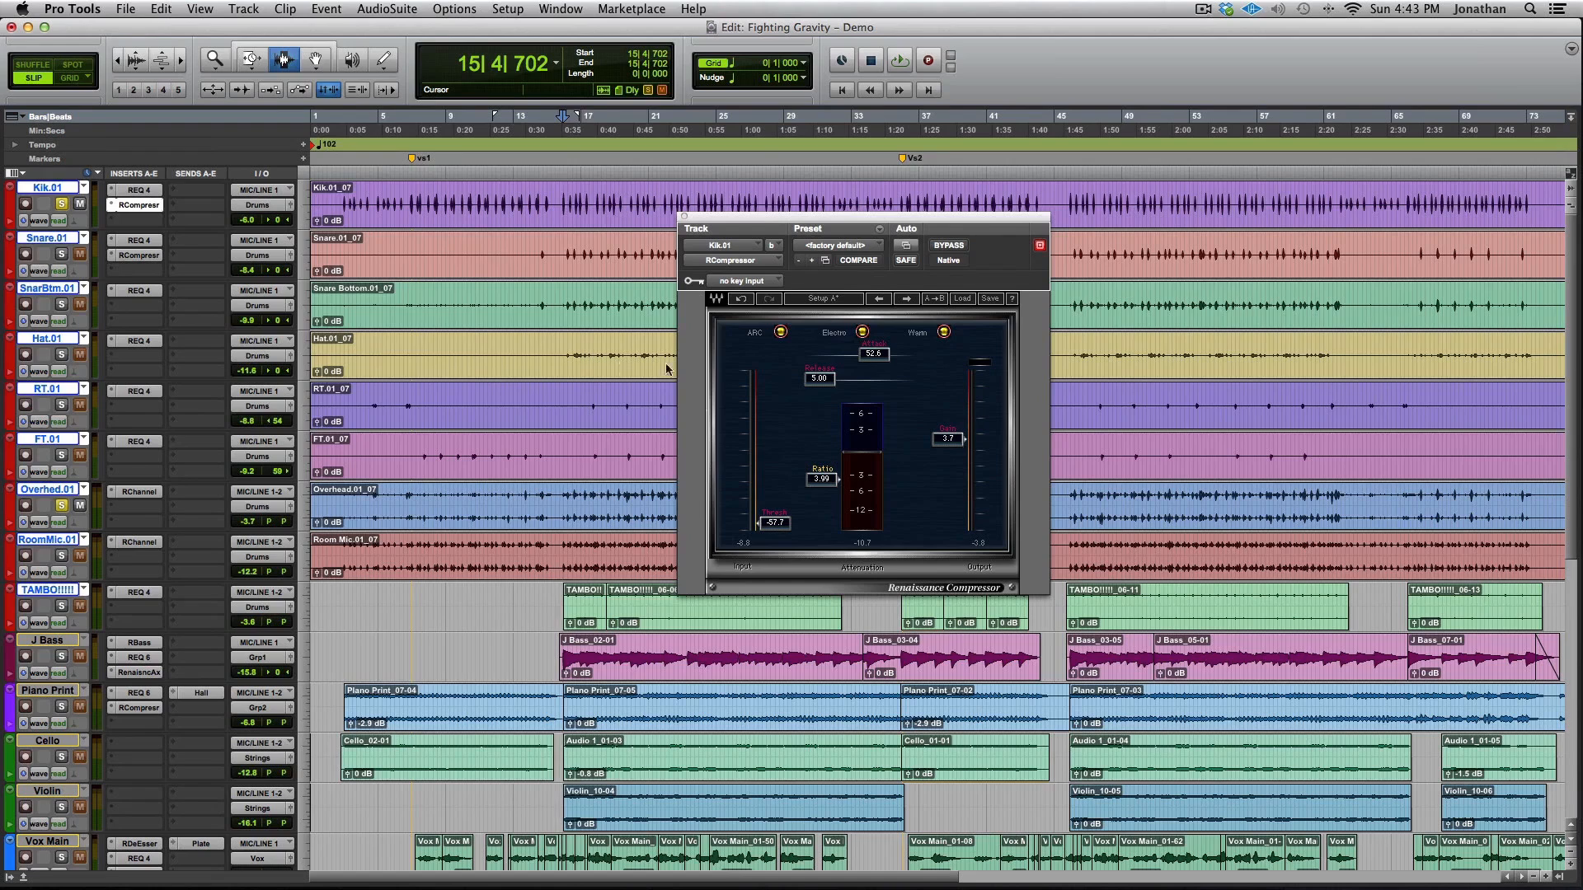
key("space")
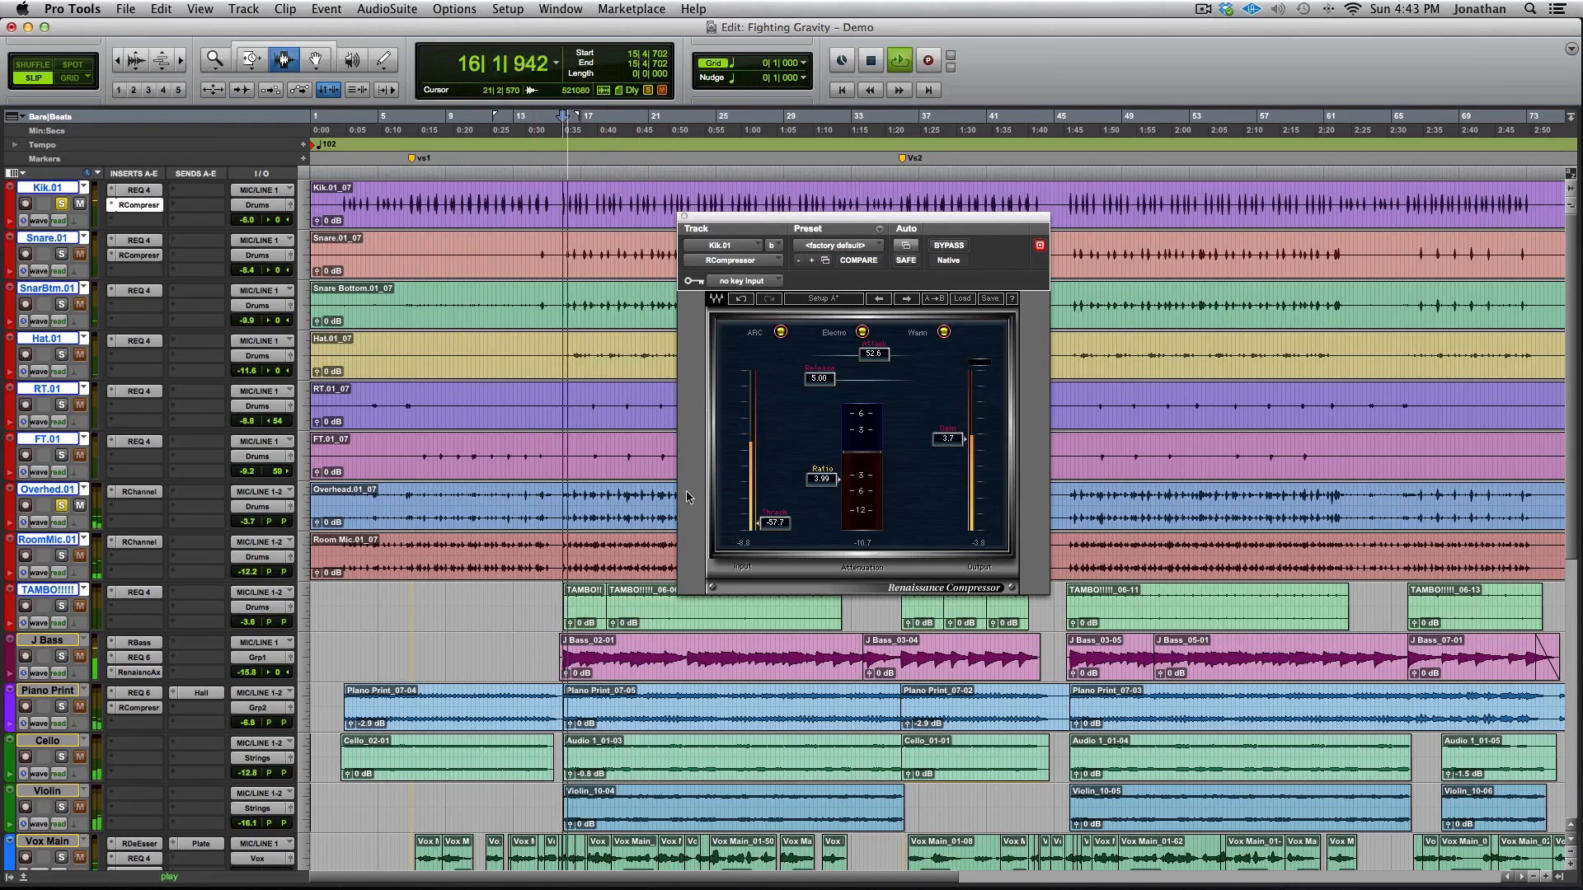
left_click(946, 247)
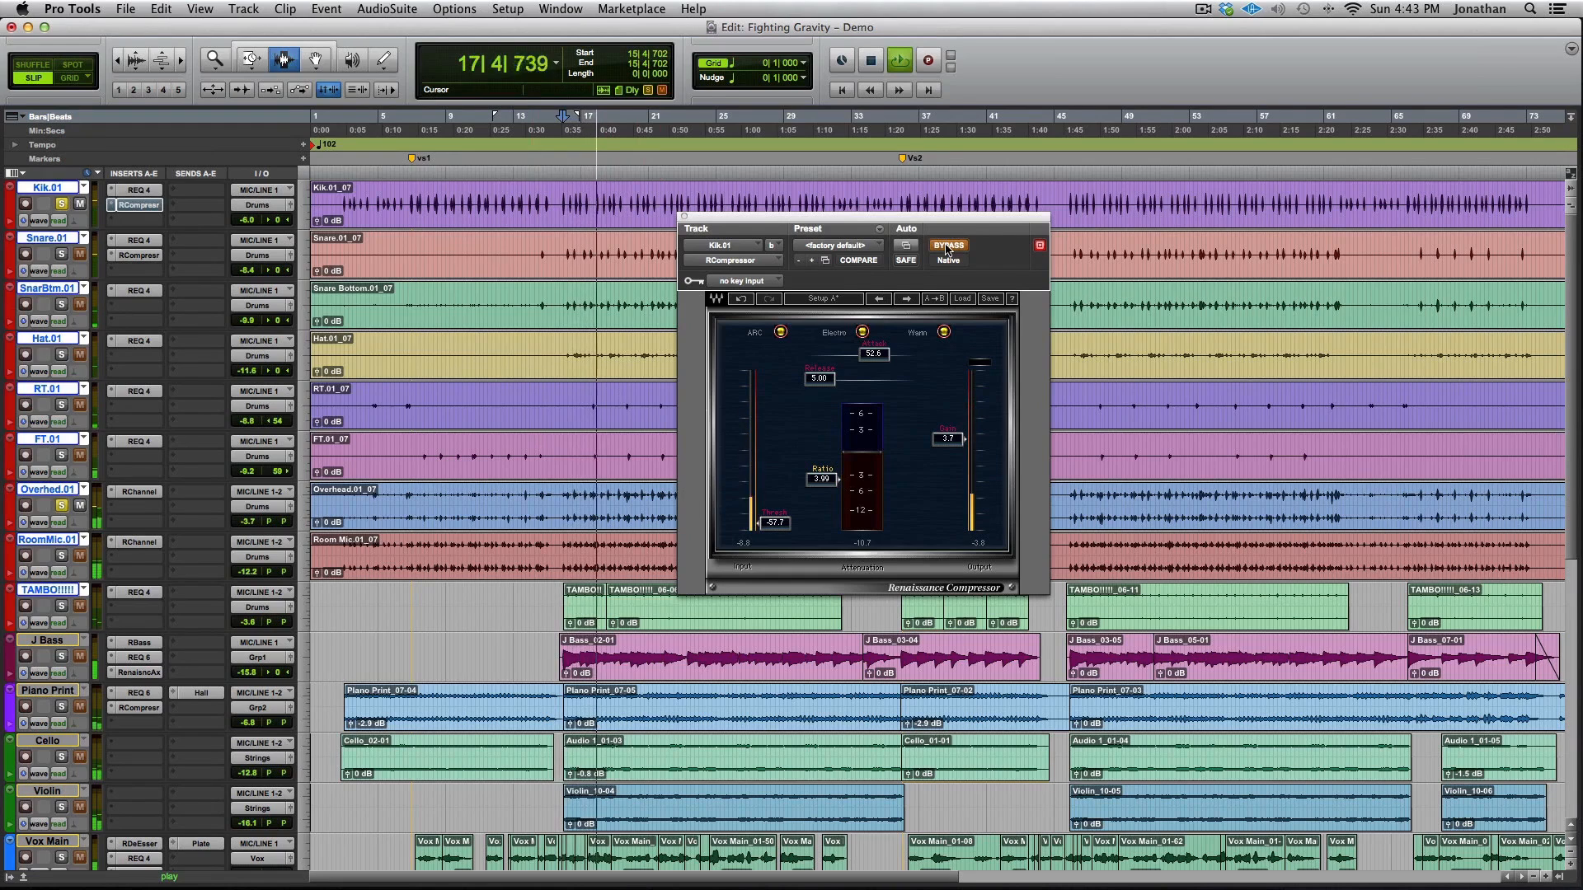
left_click(946, 248)
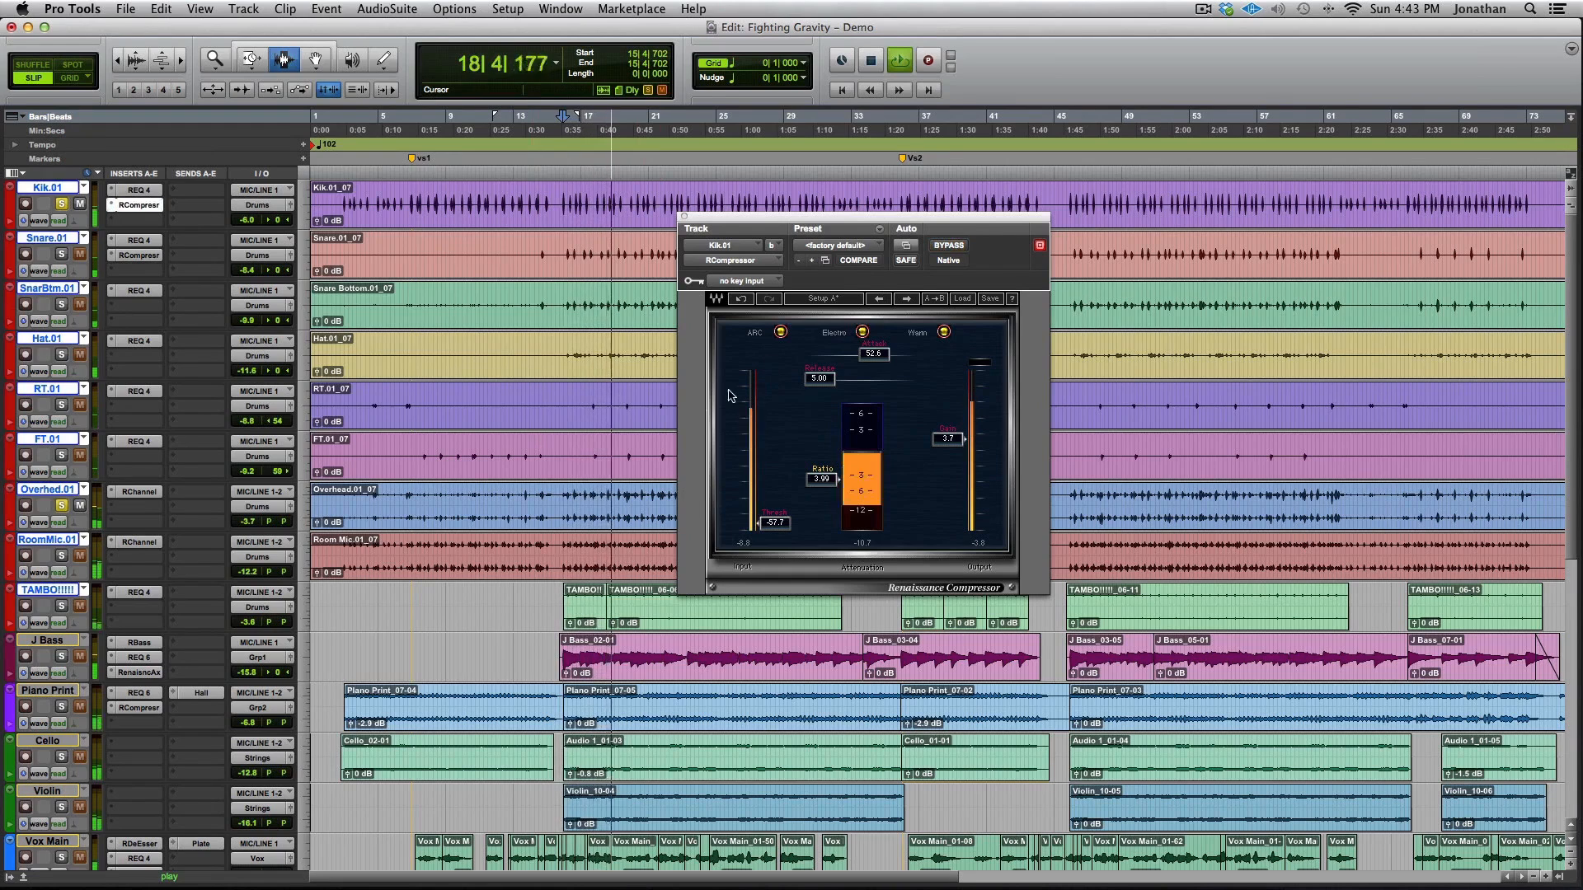
key("space")
Audition the kick and overheads while toggling the solo on the room mic track
key("space")
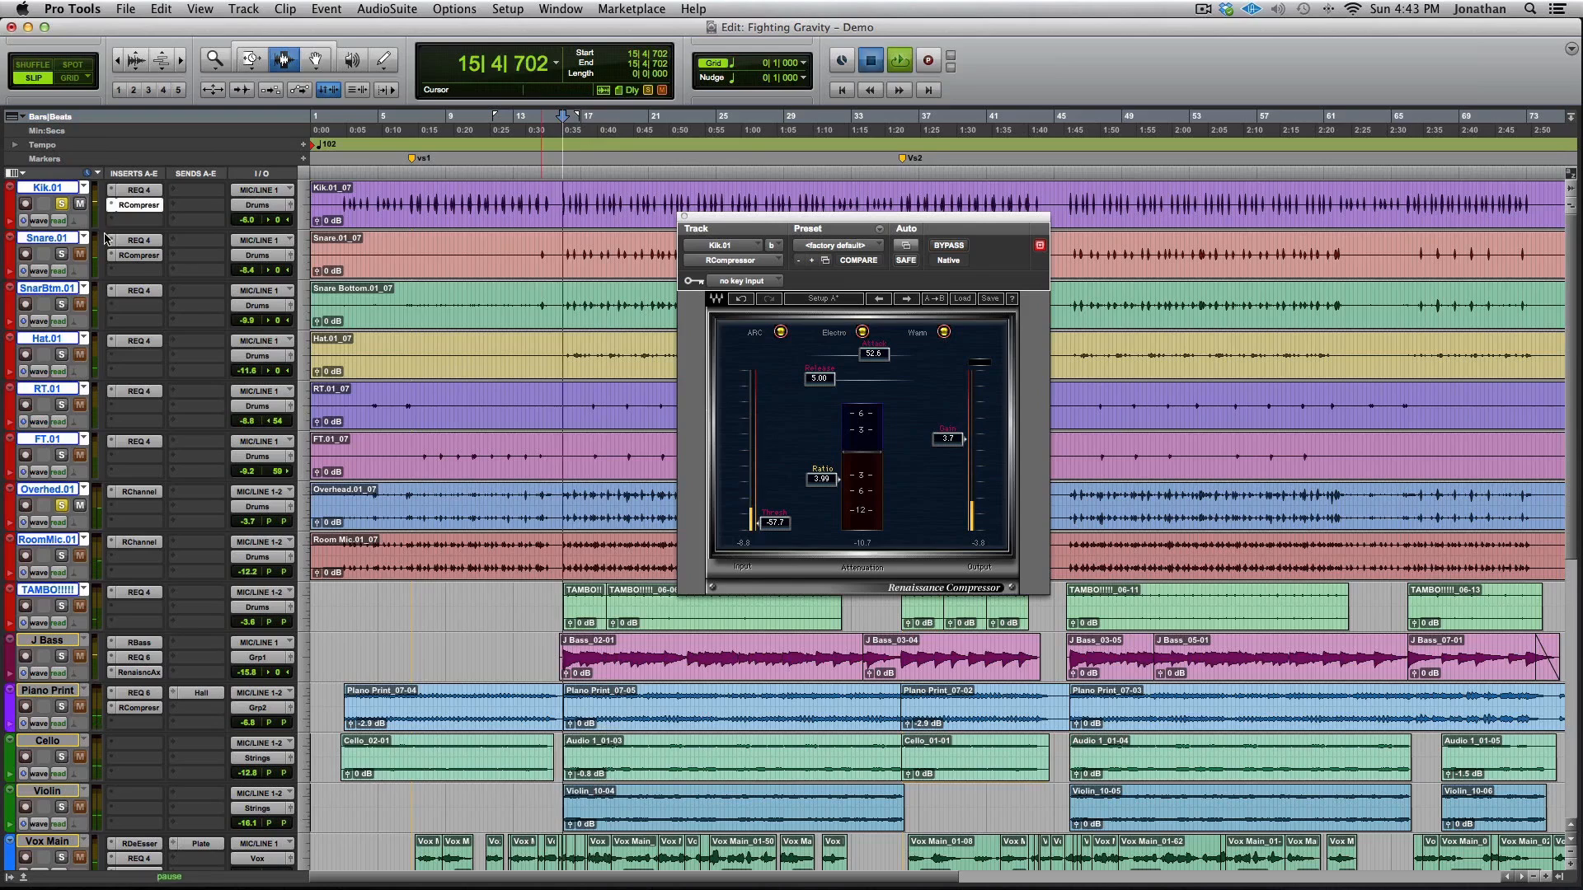
left_click(61, 555)
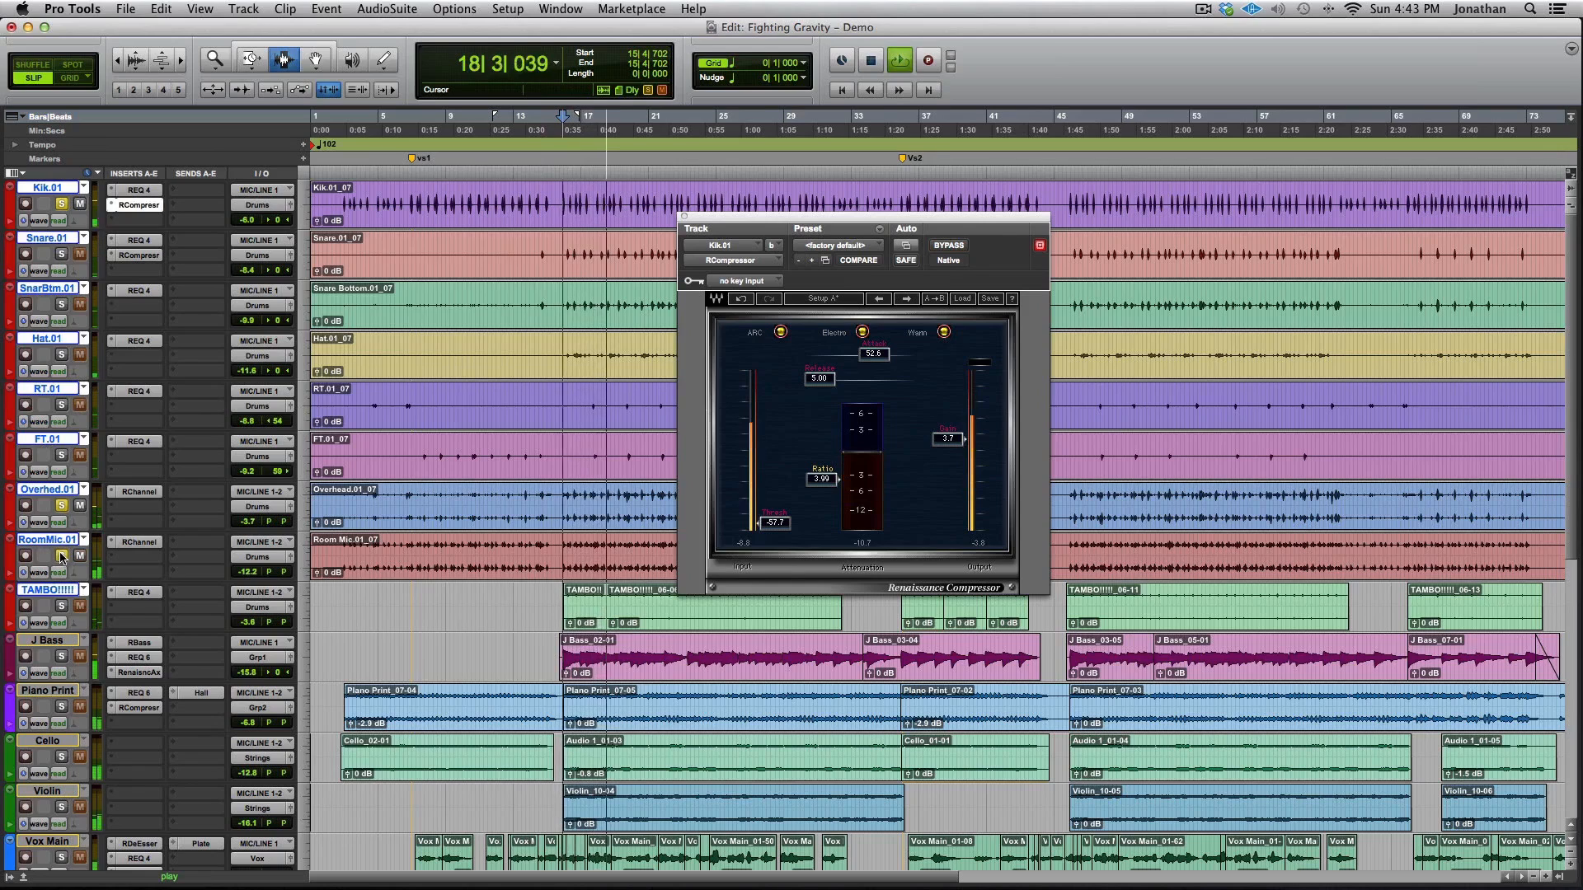
key("space")
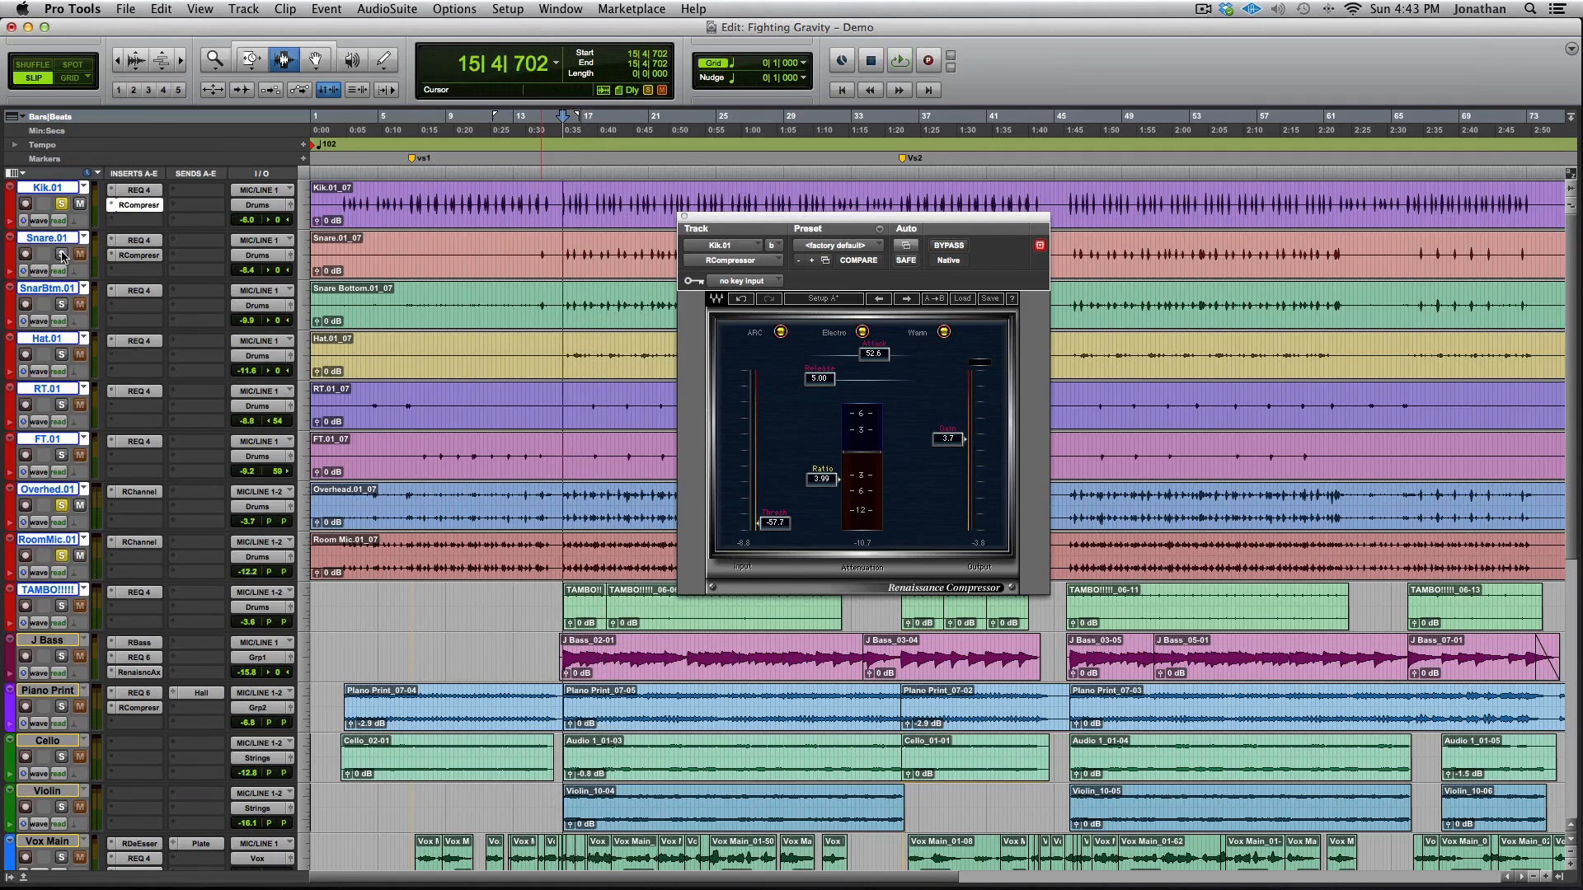
Solo the snare in place of the kick, open its REQ 4 and audition it
left_click(60, 255)
left_click(131, 240)
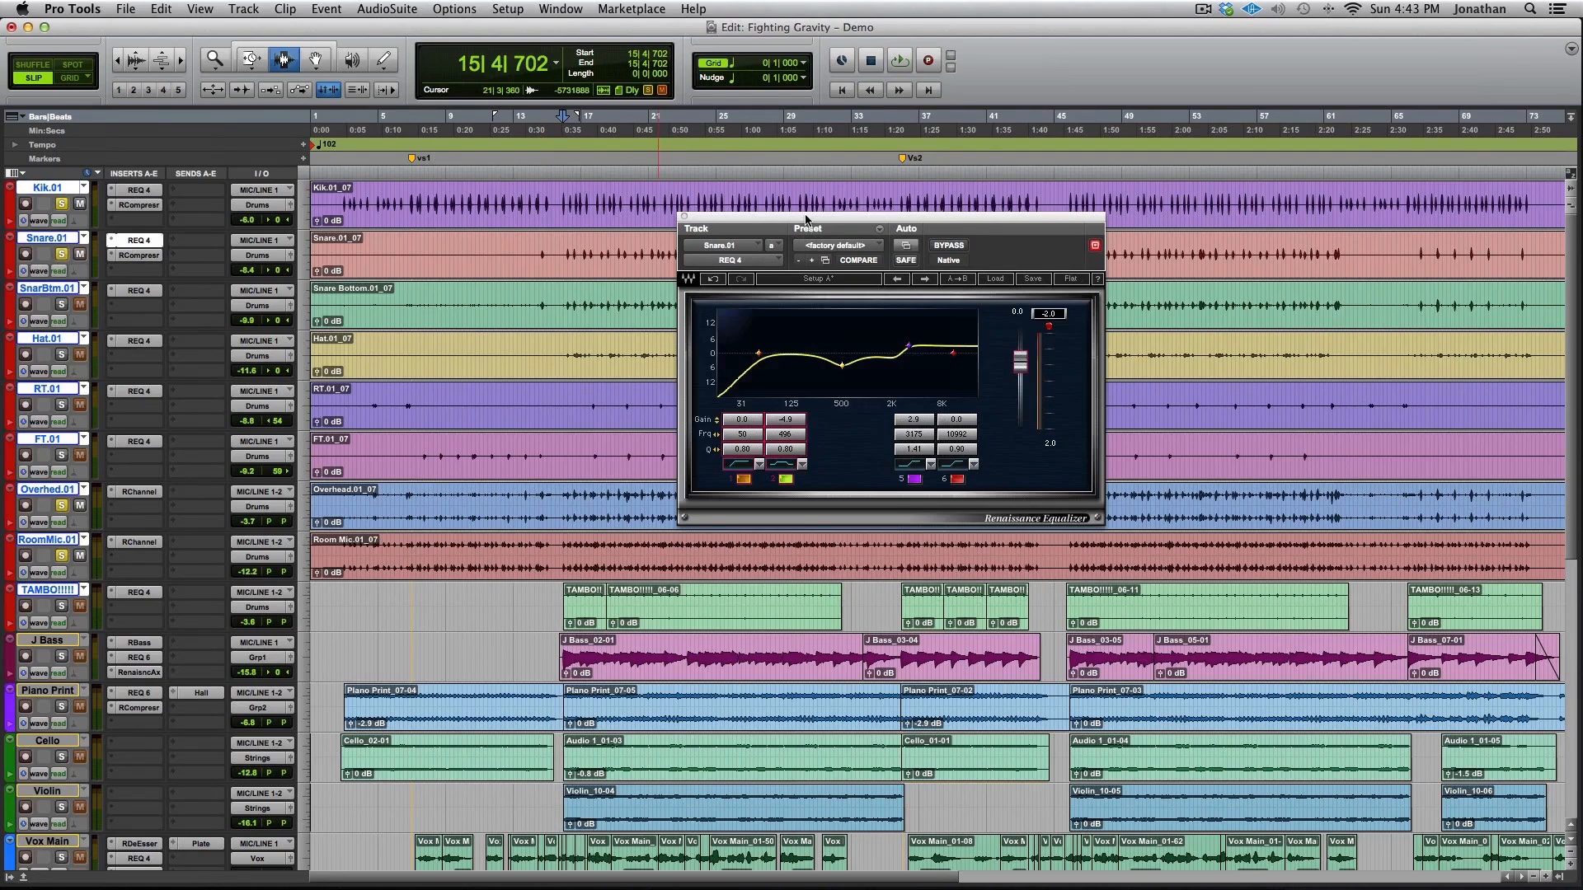
left_click_drag(806, 219, 790, 231)
key("space")
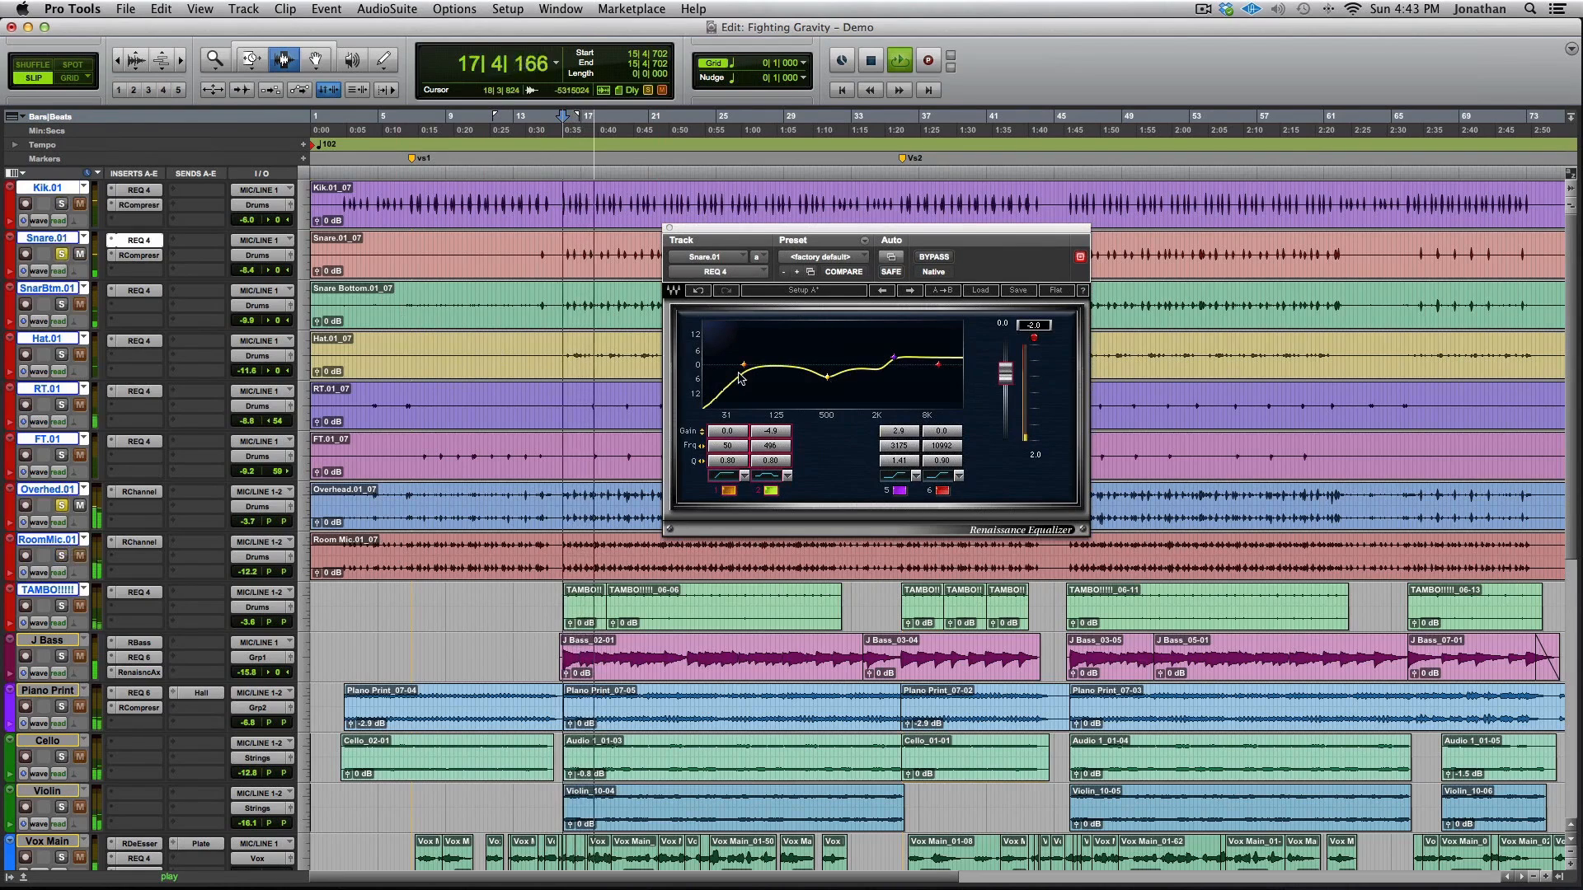
key("space")
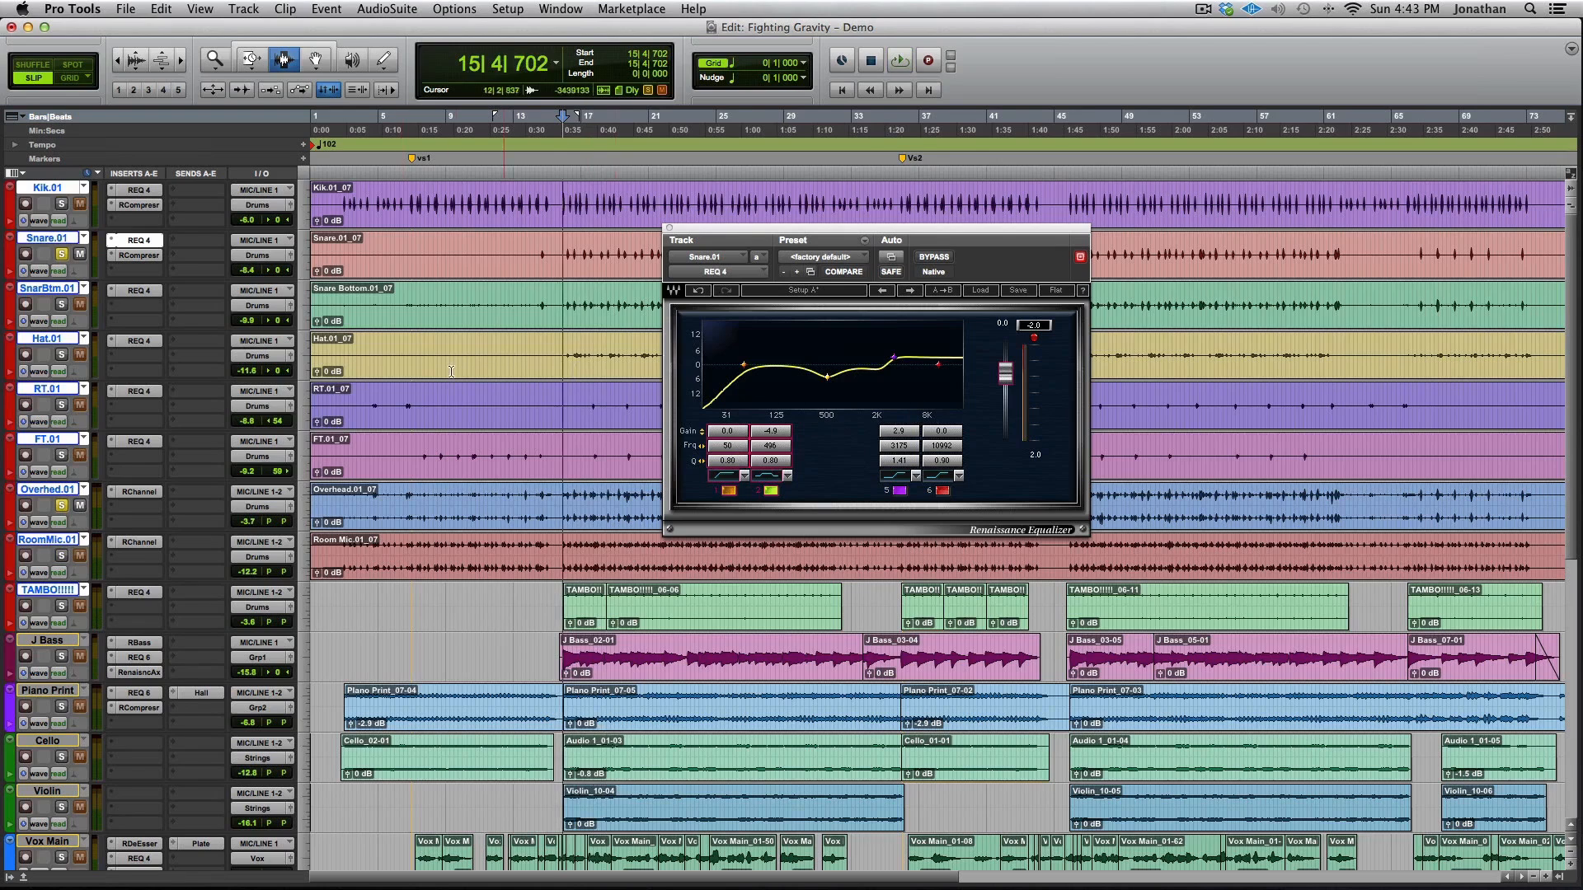
Compare the snare with its REQ 4 bypassed and re-enabled during playback
key("space")
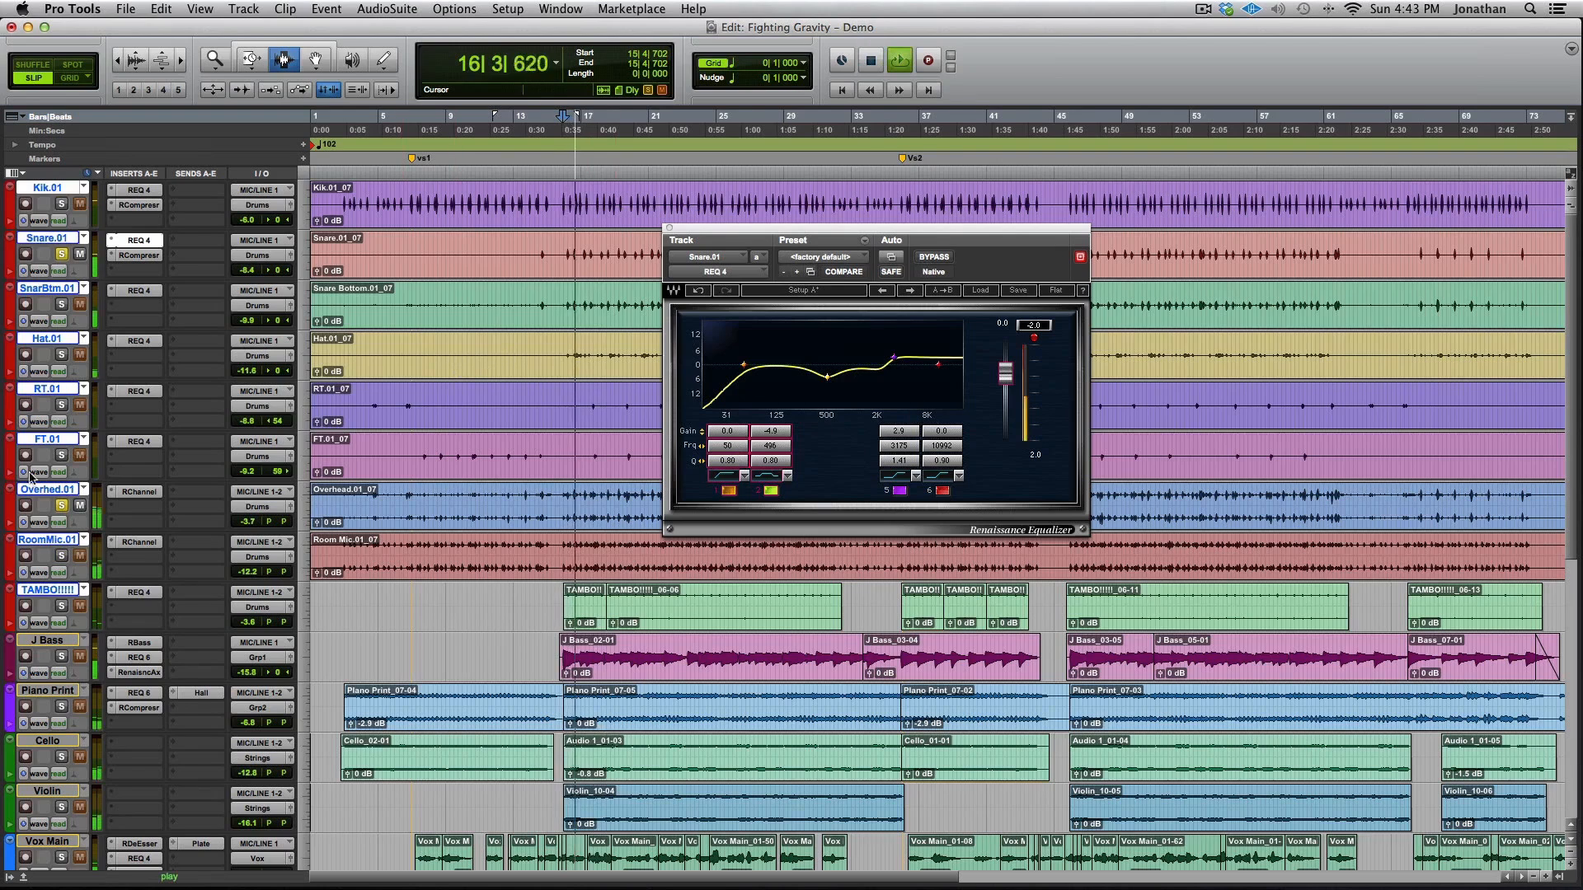
left_click(940, 257)
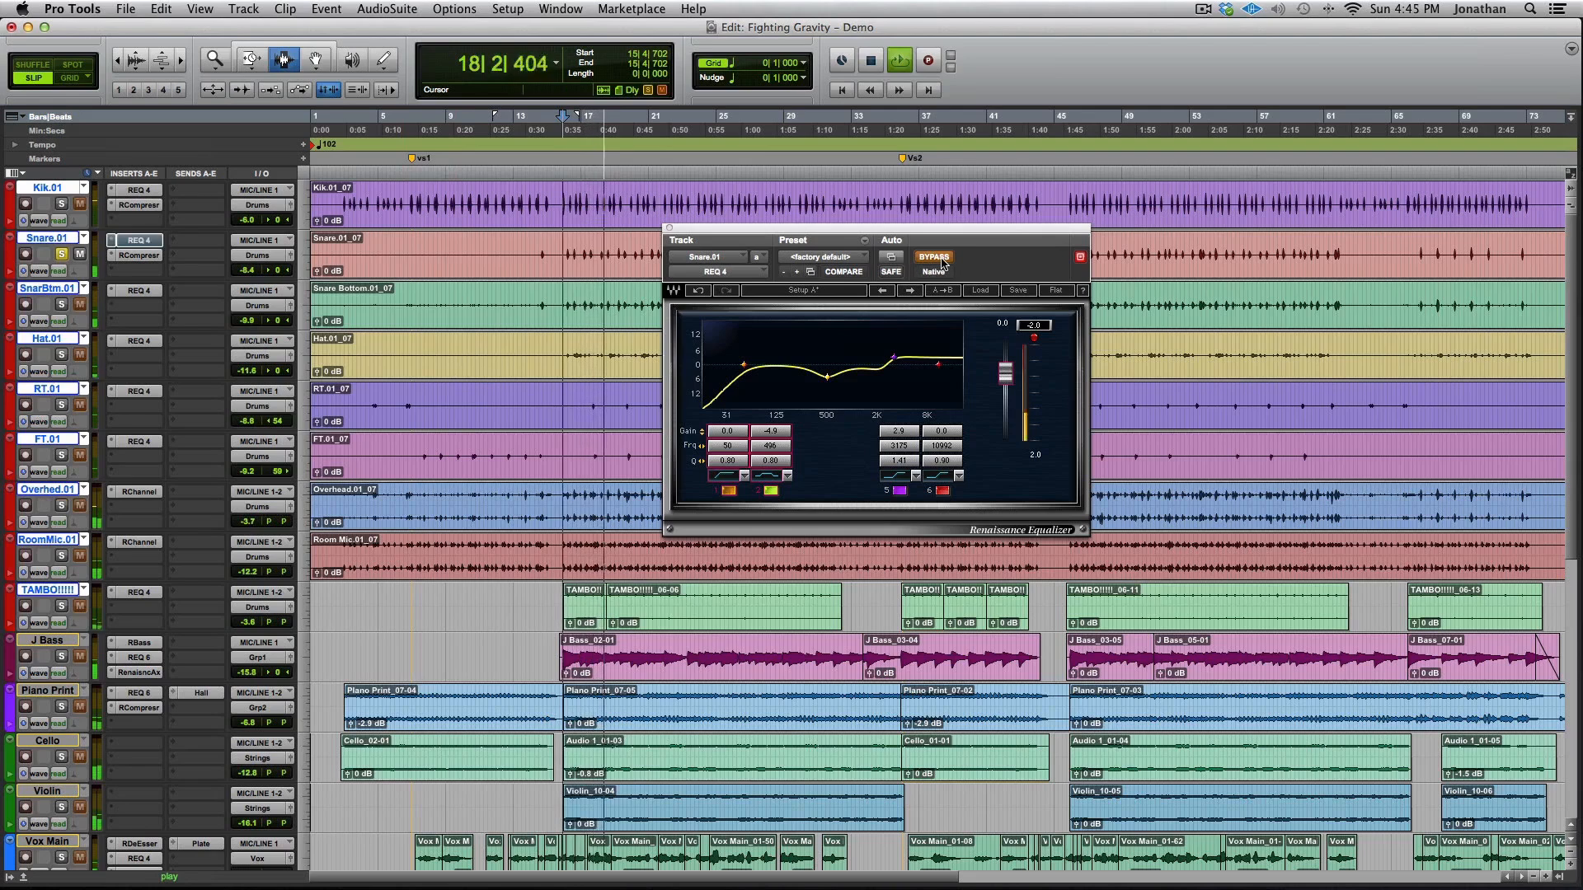
left_click(939, 257)
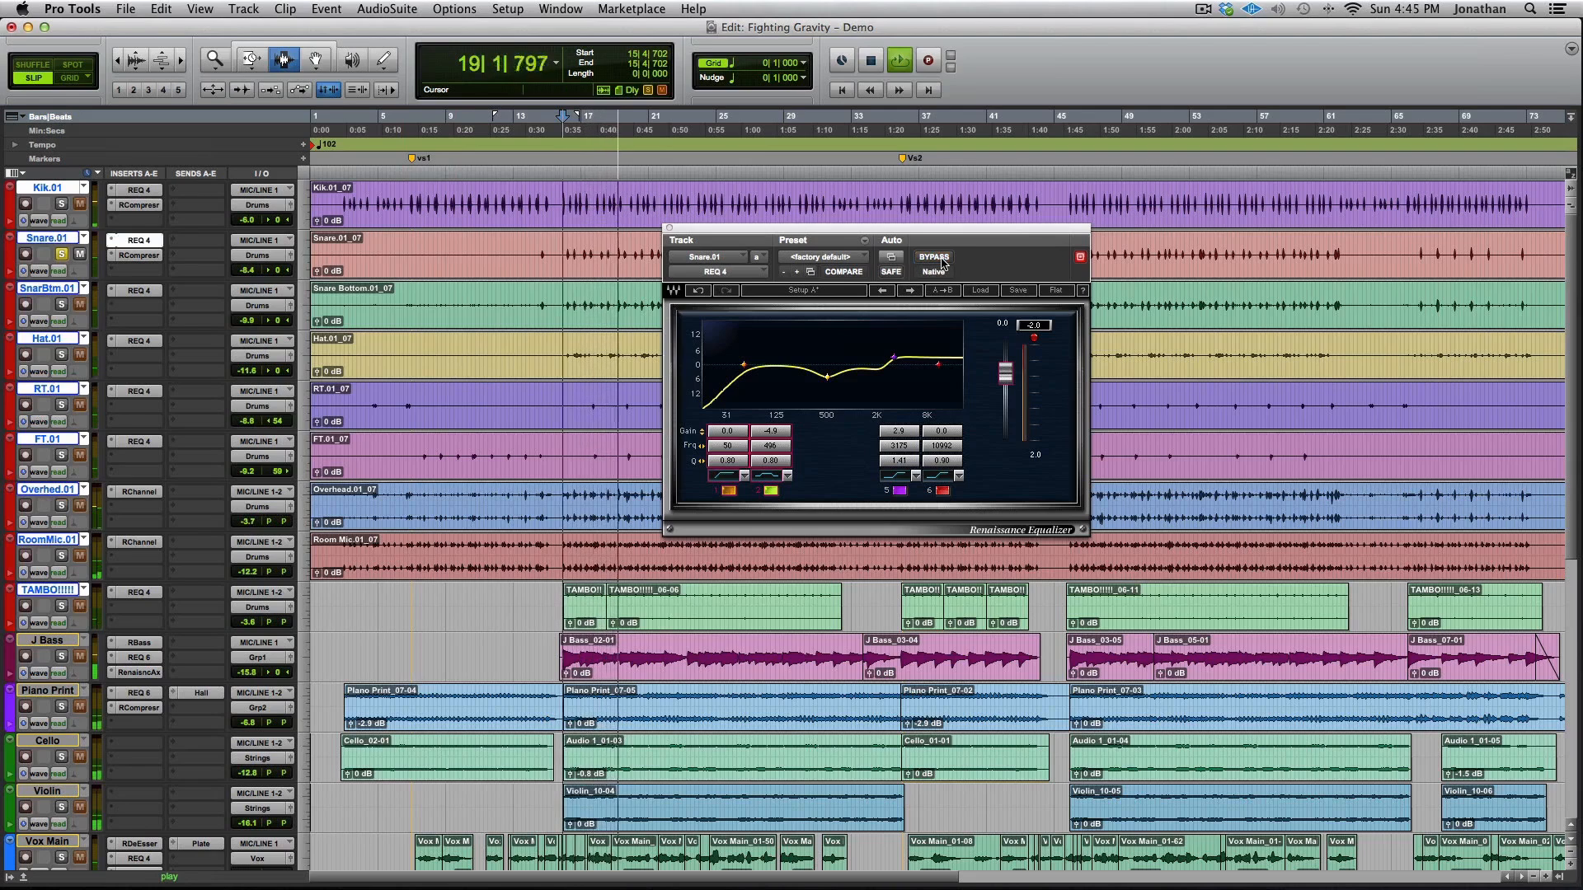
key("space")
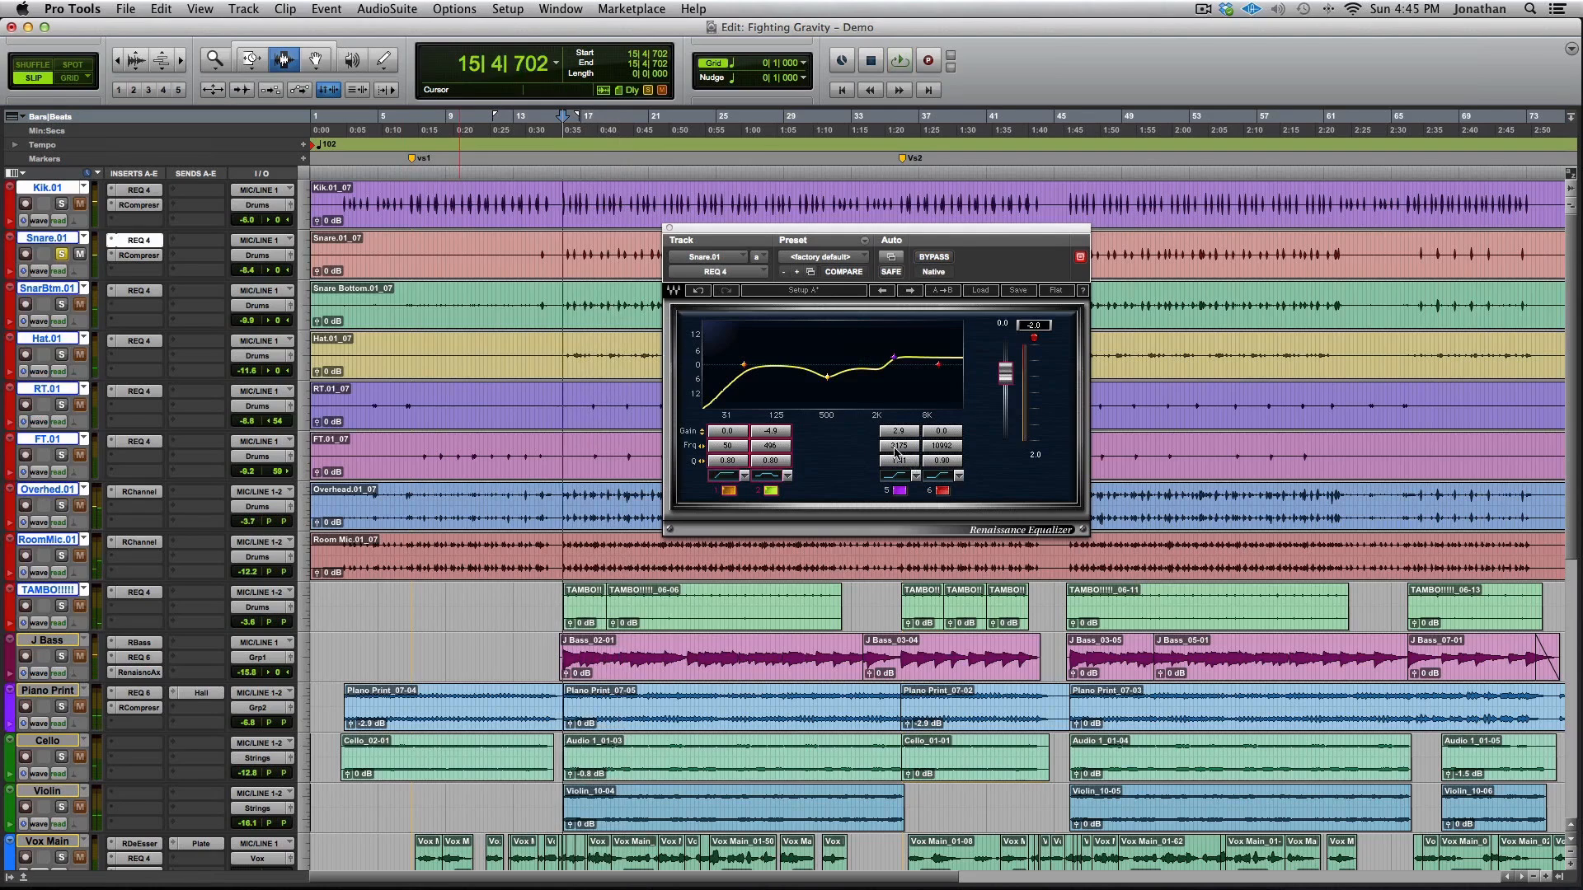
Compare the snare with REQ 4 band 5, the 3175 Hz boost, switched off and back on
key("space")
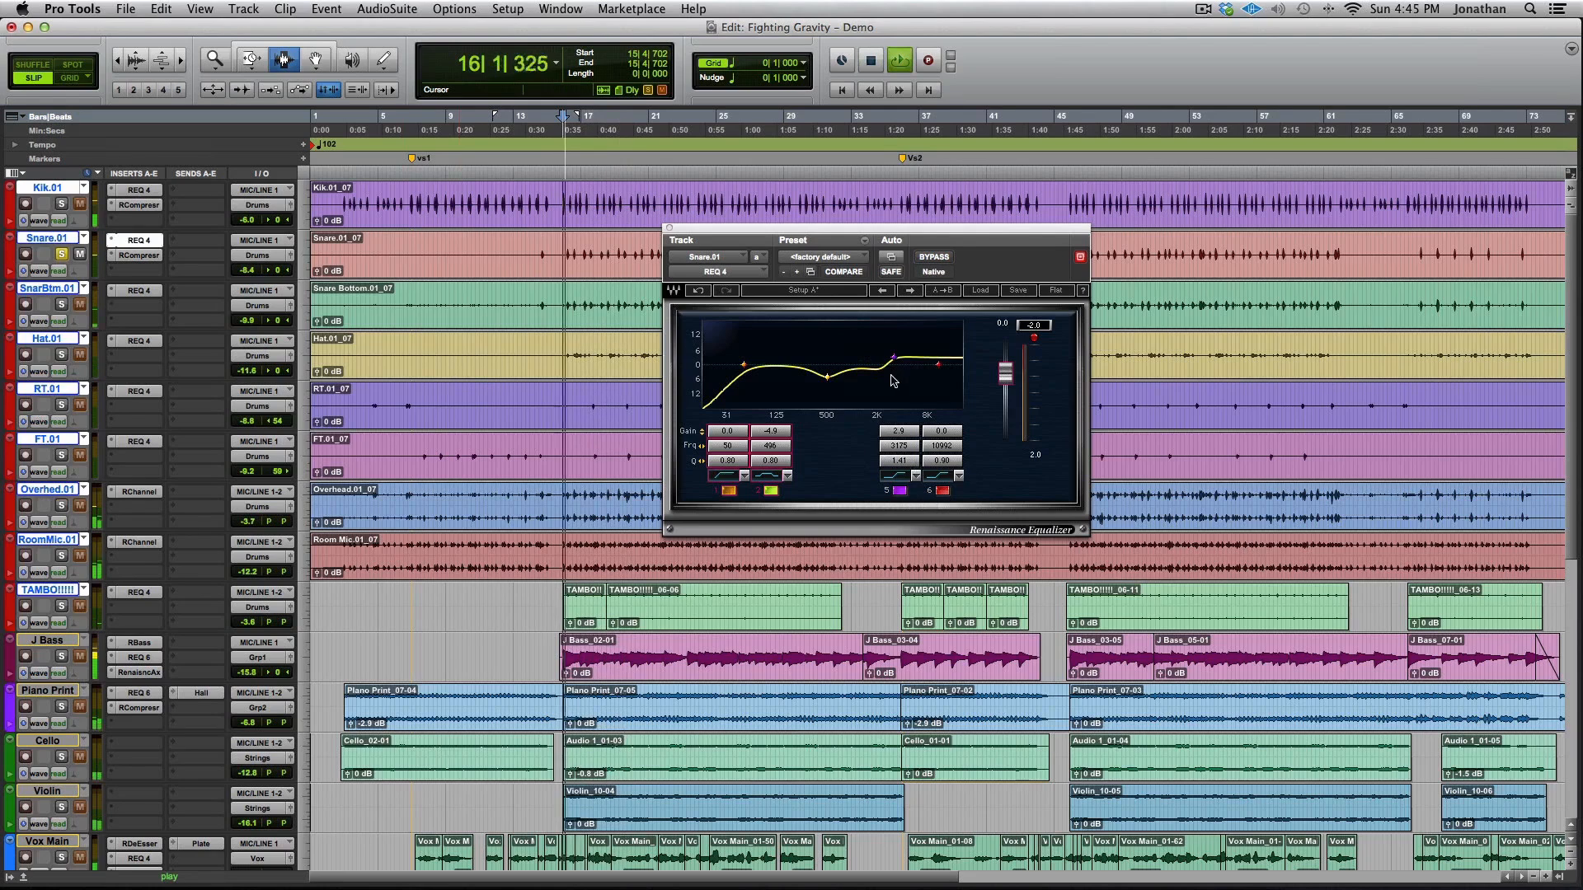
left_click(901, 491)
left_click(900, 491)
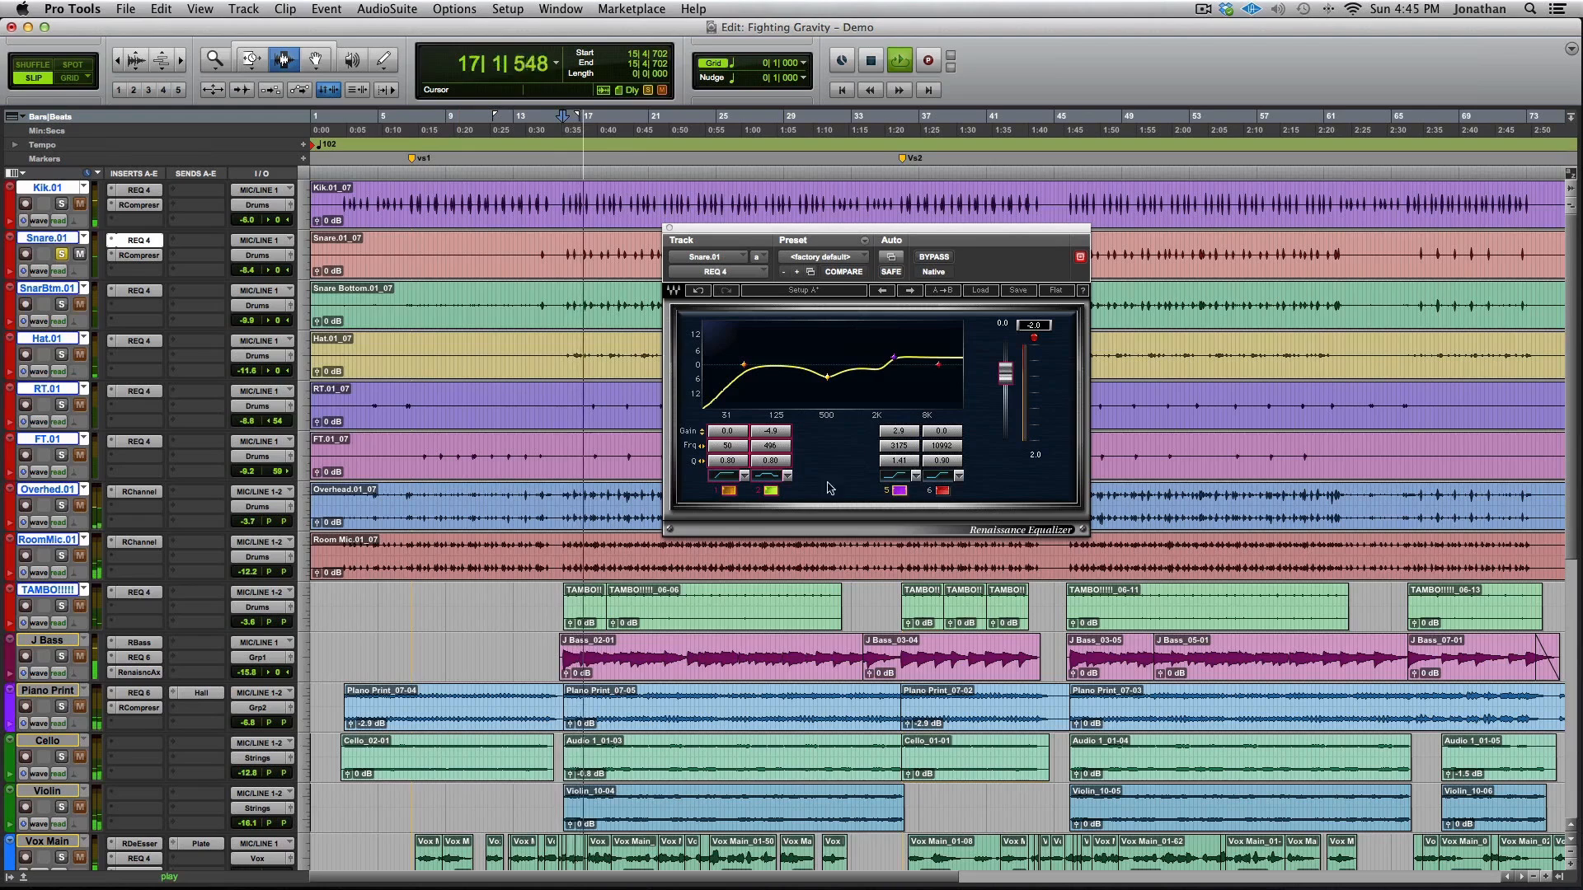
key("space")
Open the snare's RCompressor and audition the track through it
left_click(130, 257)
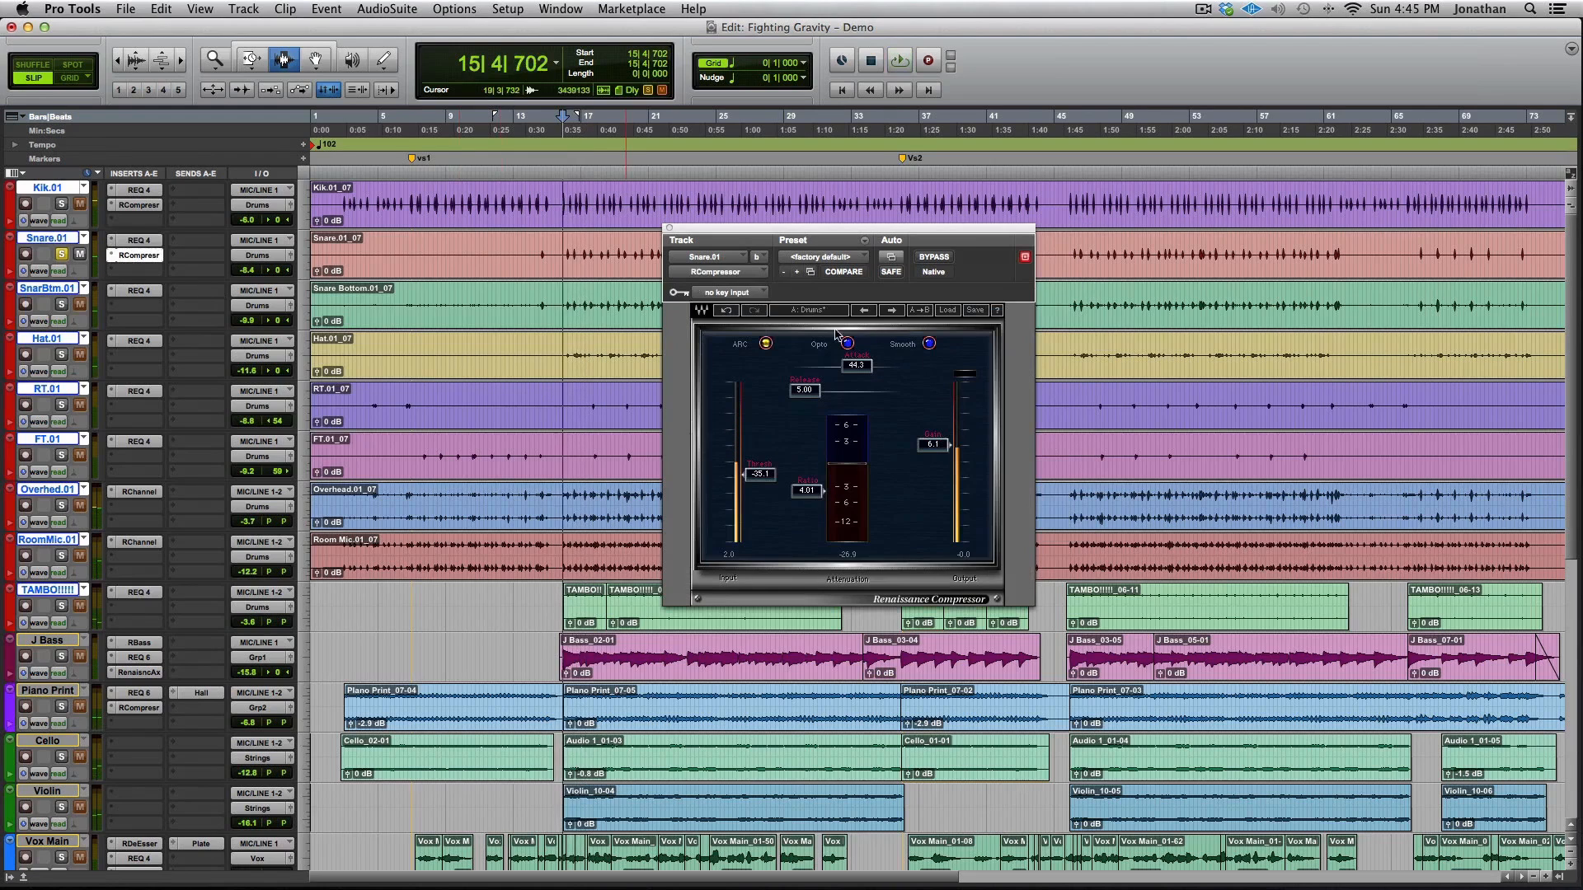
key("space")
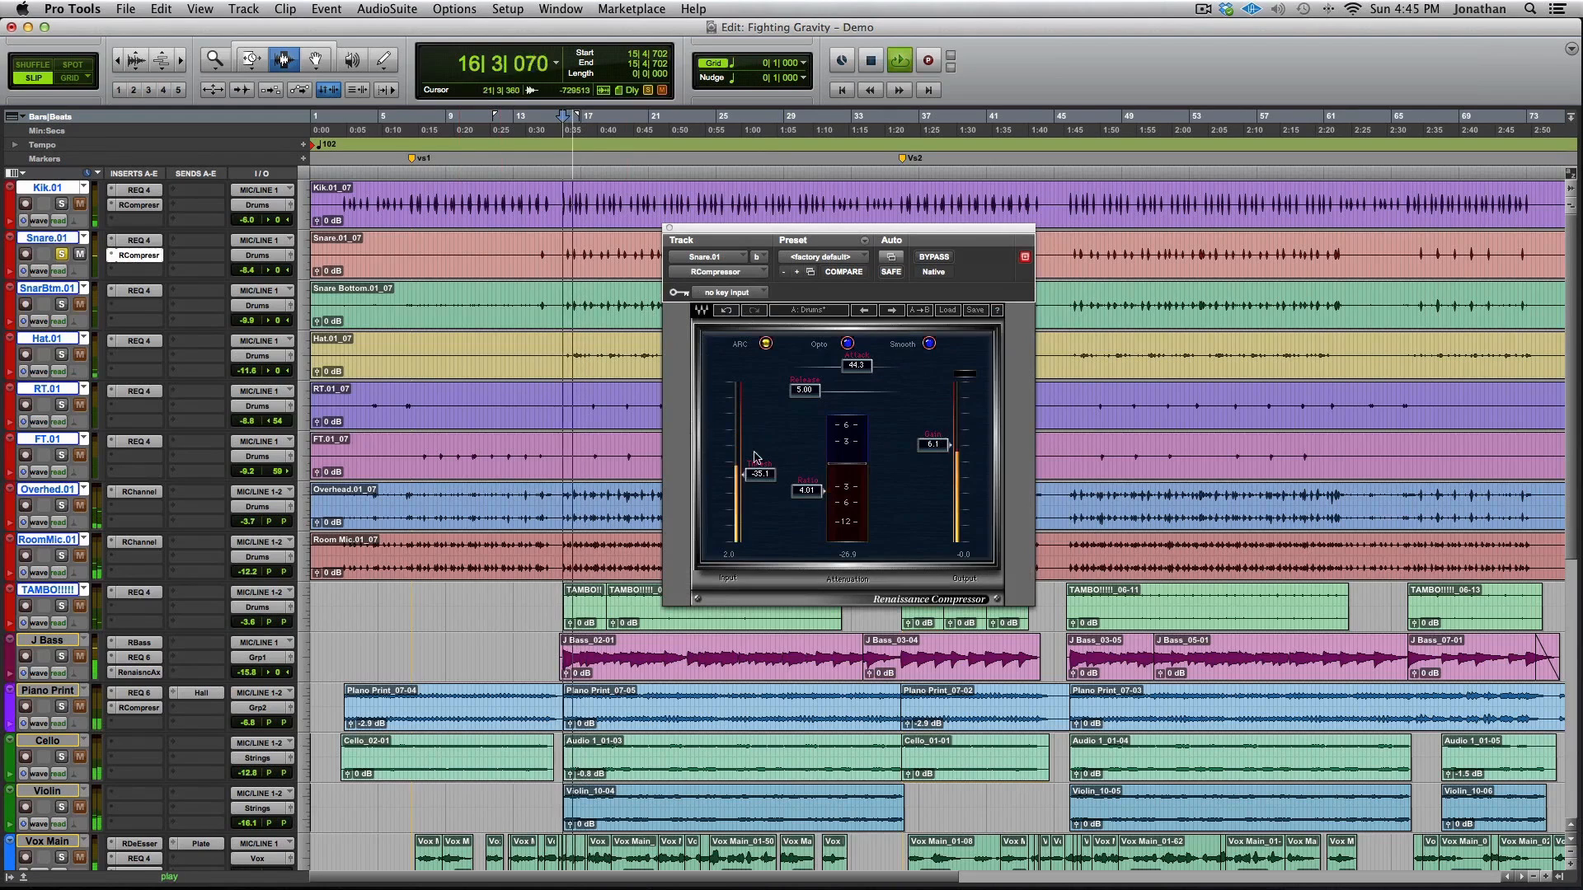
key("space")
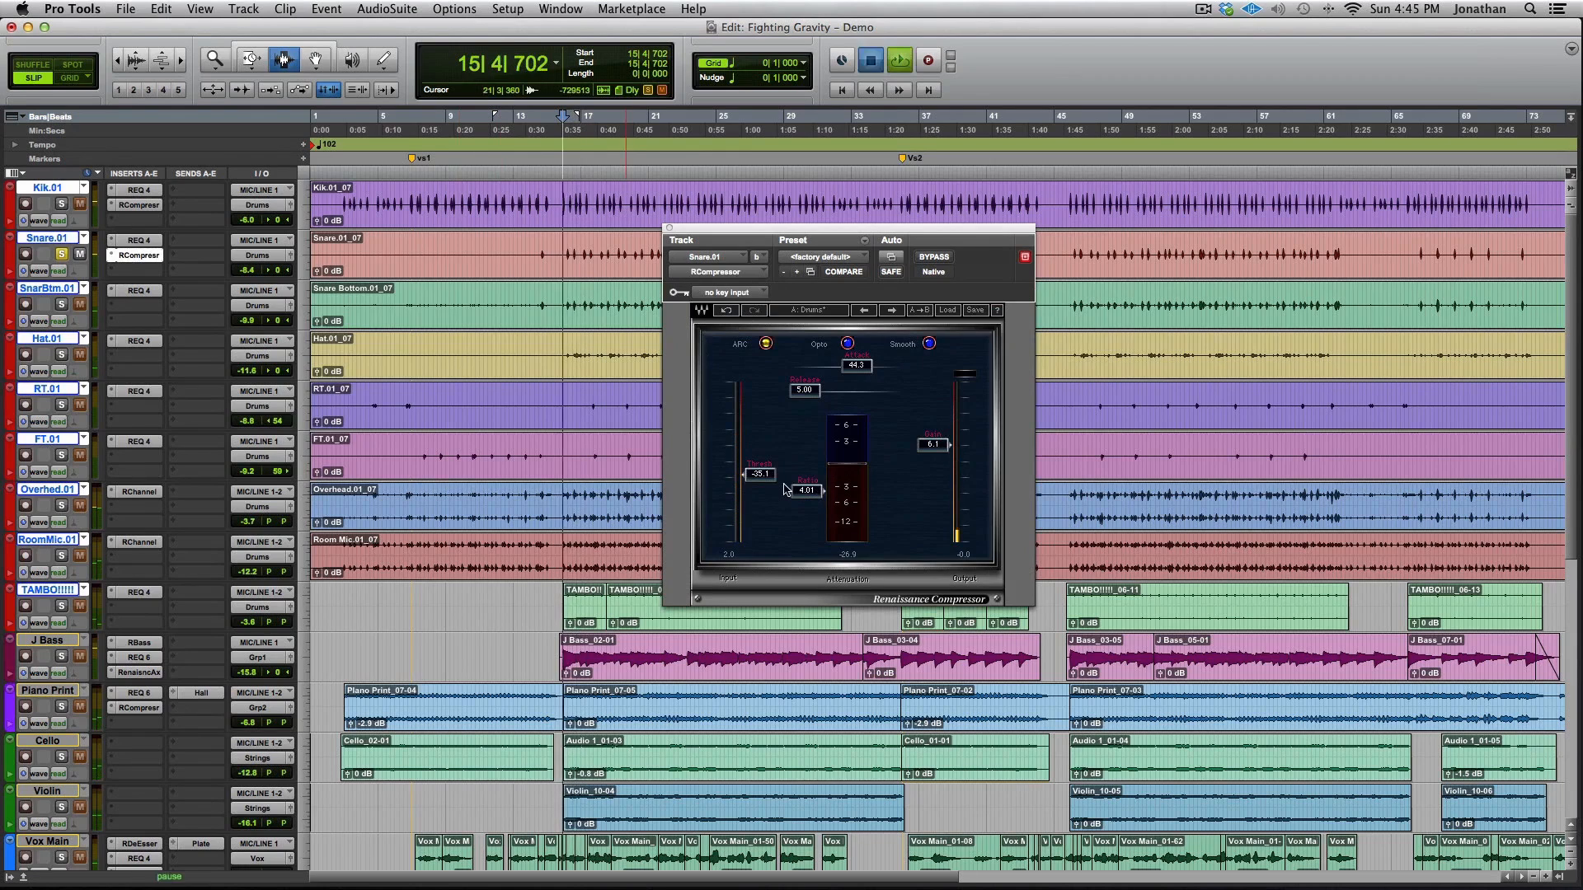
Switch the snare's RCompressor from Opto to Electro mode, keep its character on Smooth, and audition the result
key("space")
left_click(847, 343)
key("space")
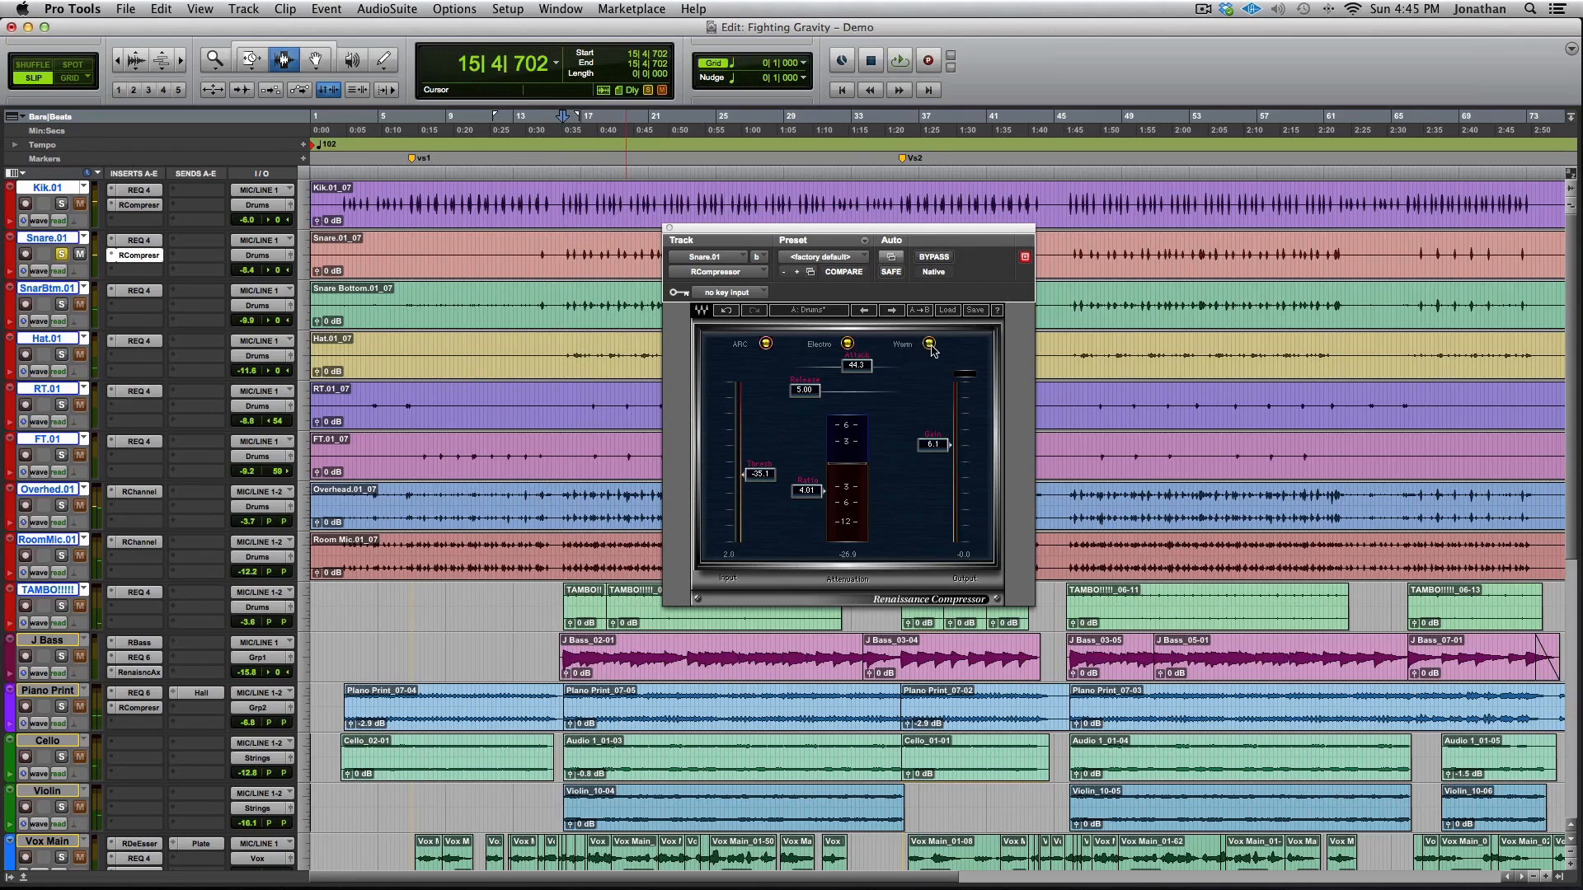
key("space")
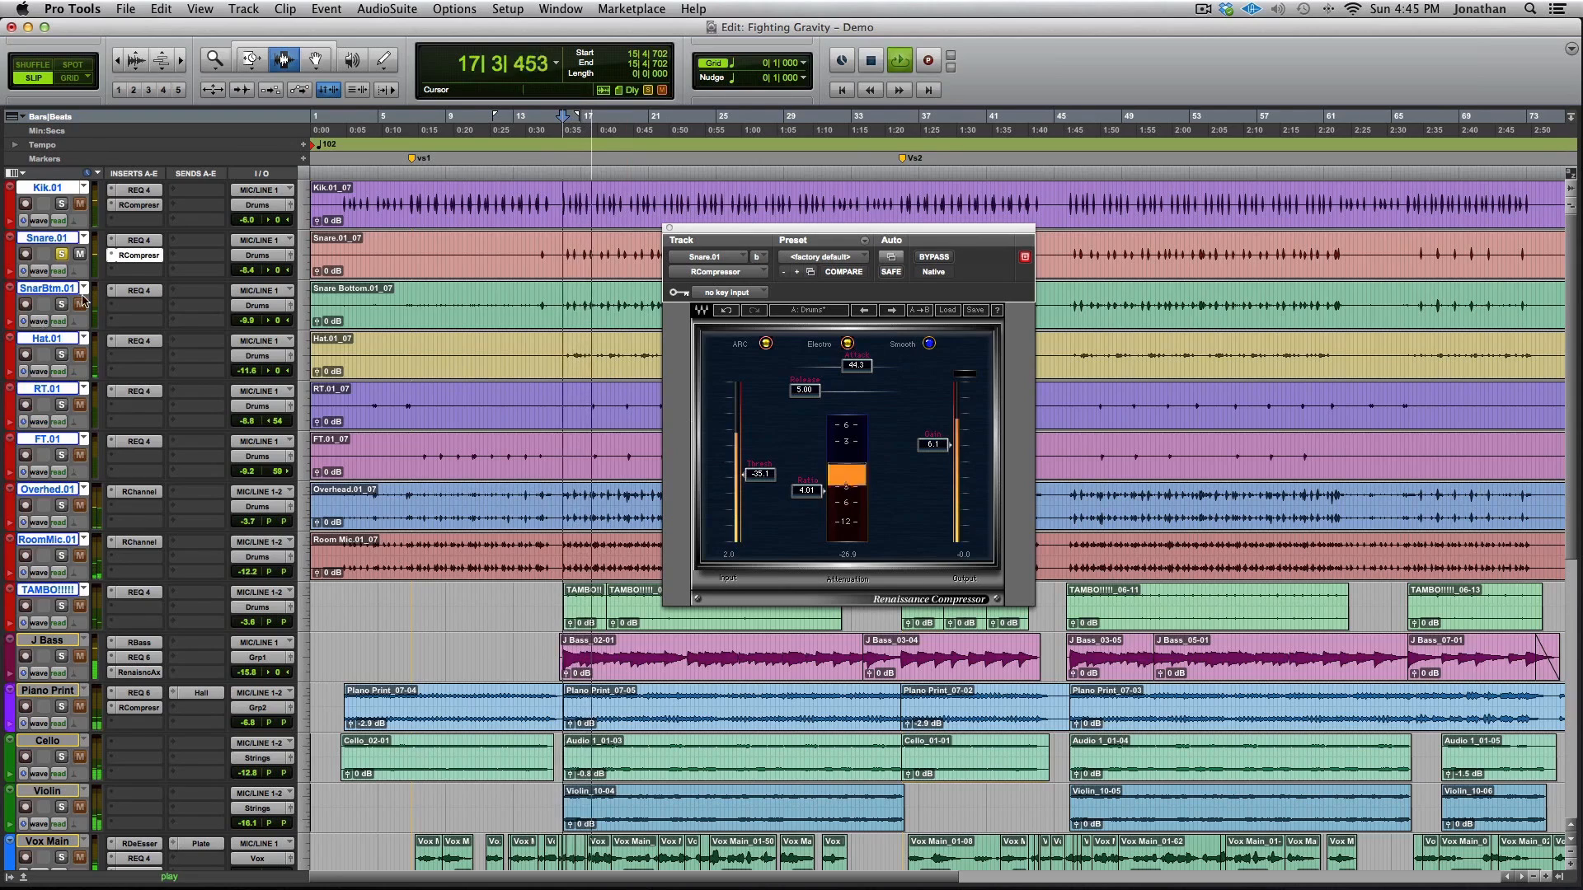
Solo the kick, snare, overheads and room mic together and audition the combined drums
left_click(61, 255)
left_click(61, 504)
key("space")
left_click(61, 504)
key("space")
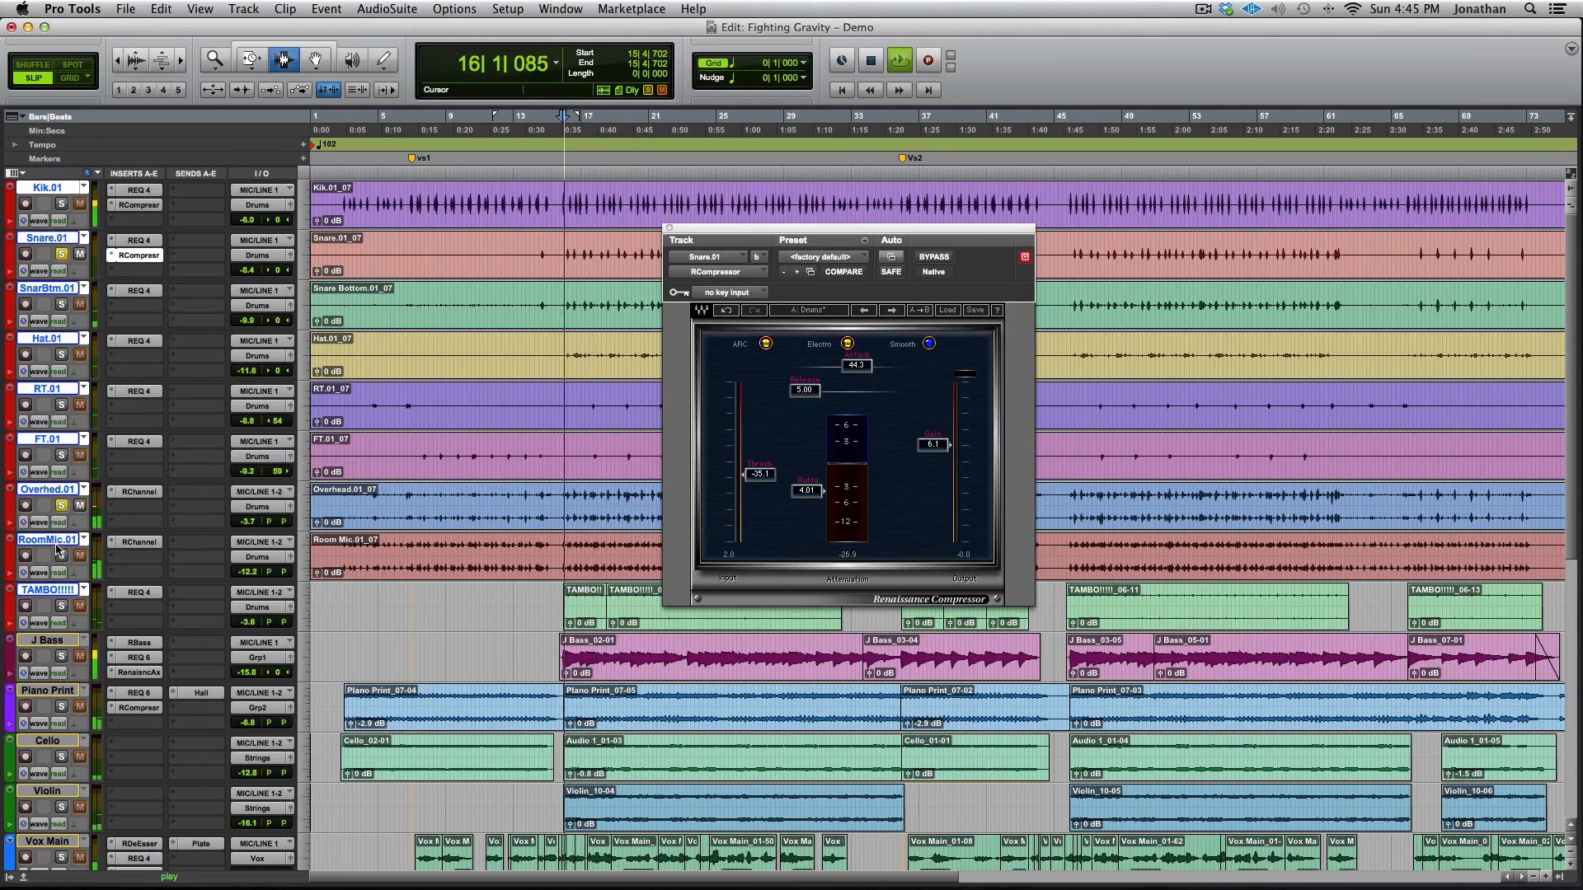
left_click(61, 254)
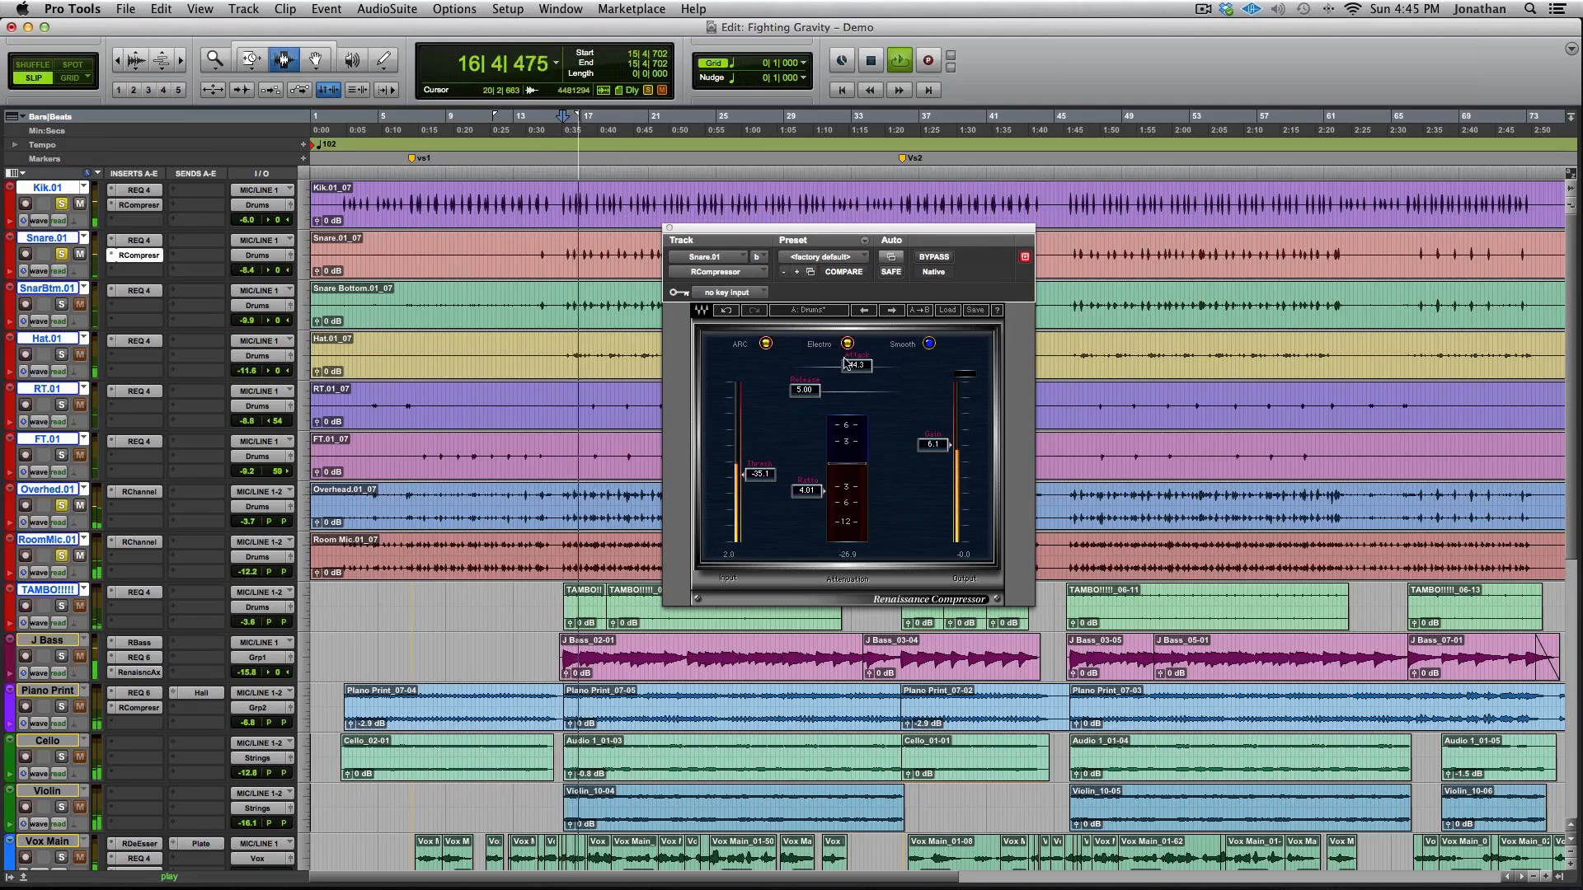
Open the bottom snare mic's REQ 4 and compare the snare with the bottom mic soloed in and out
key("space")
left_click(61, 306)
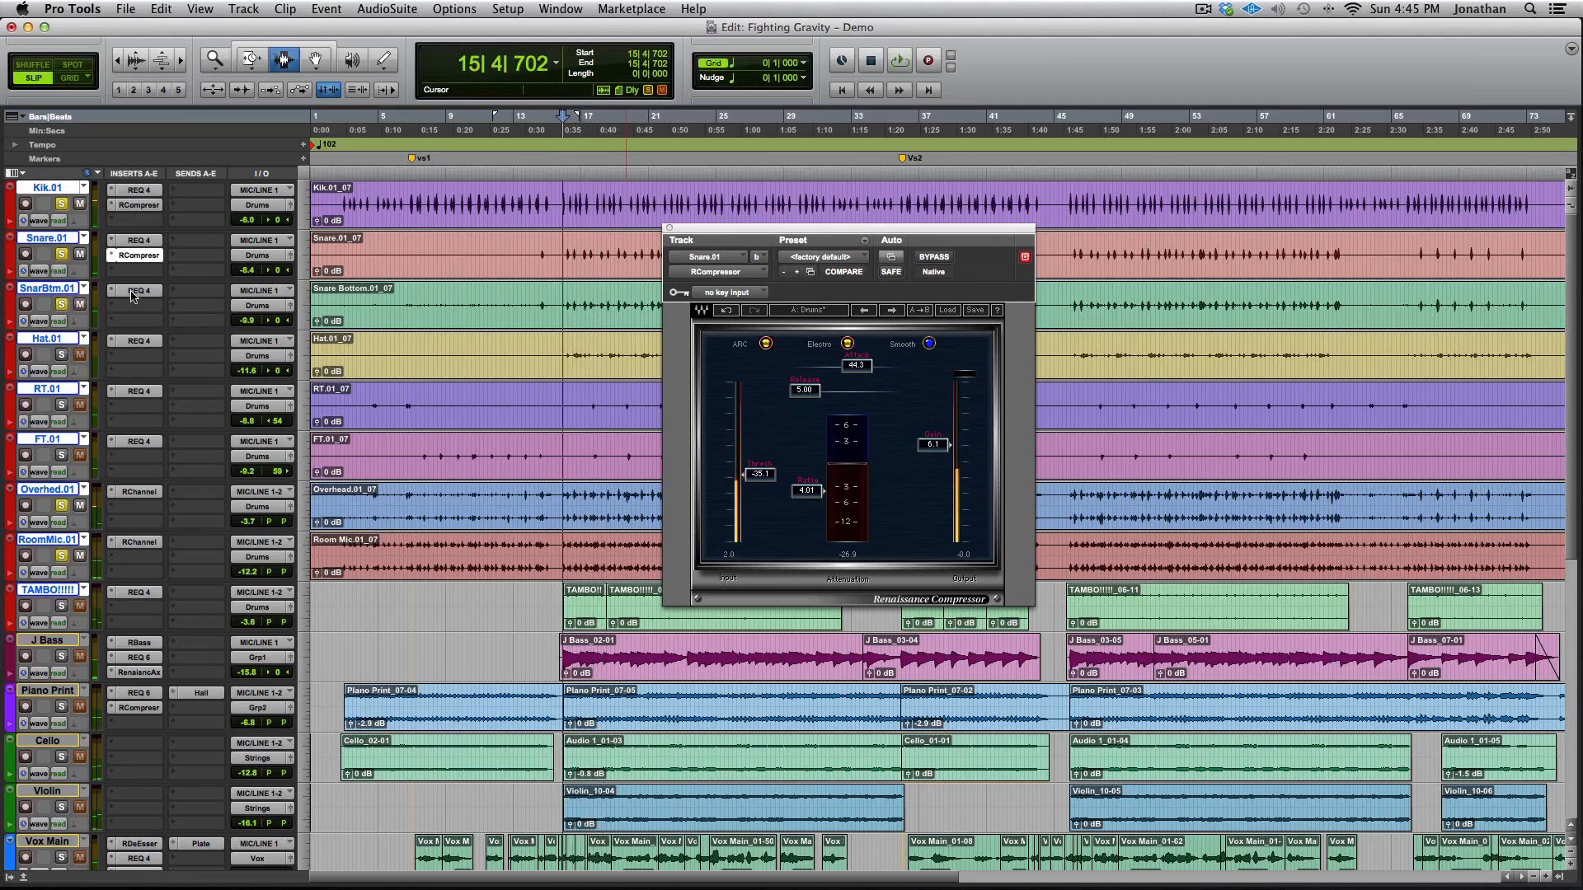
left_click(139, 290)
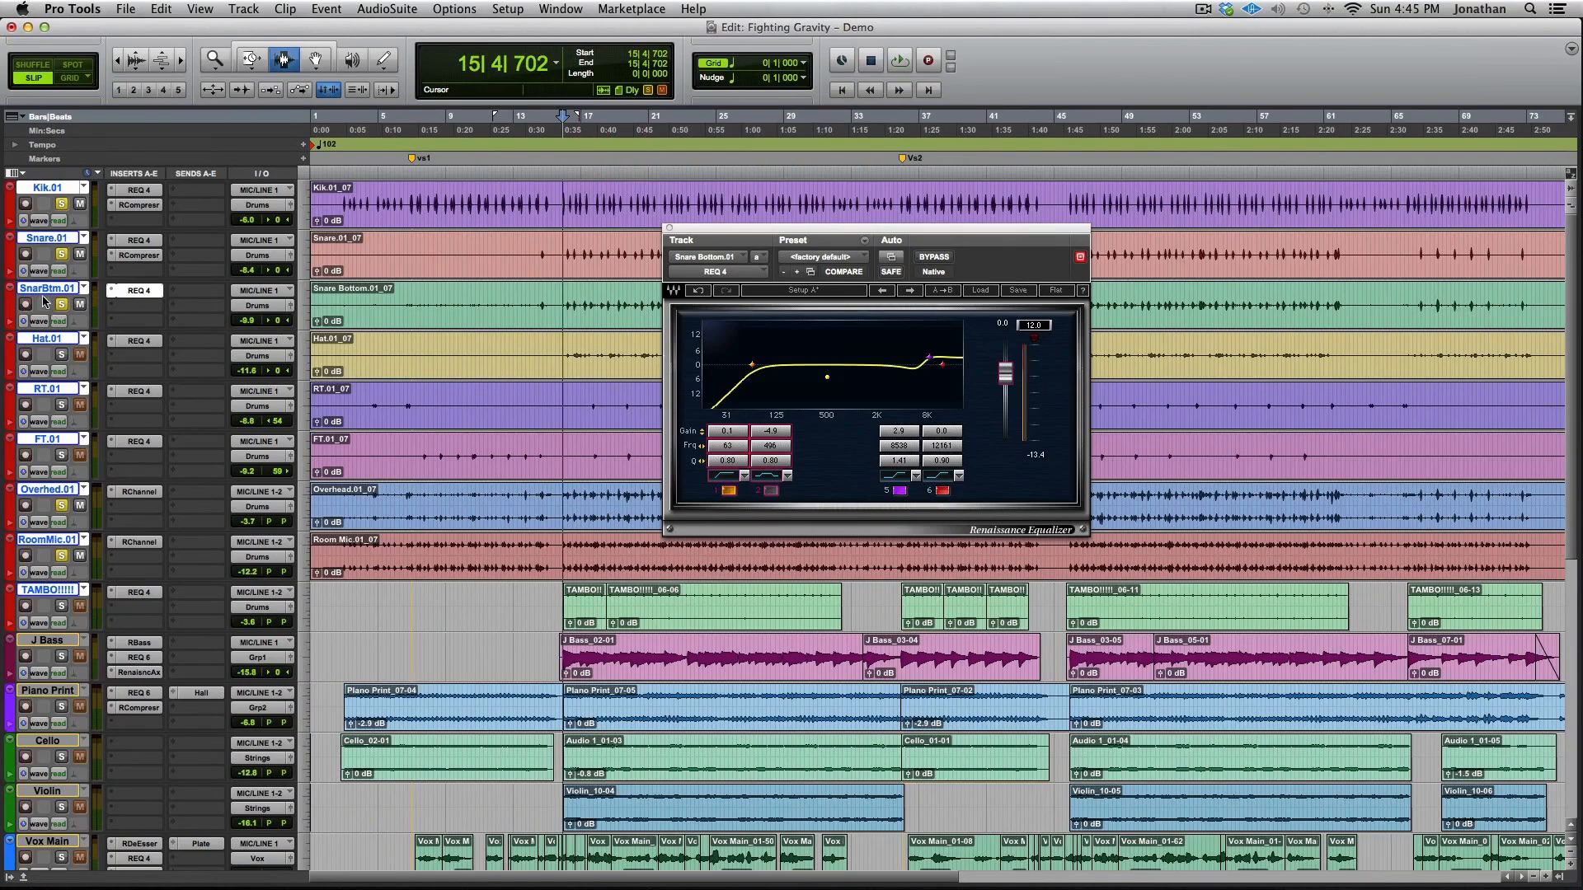
key("space")
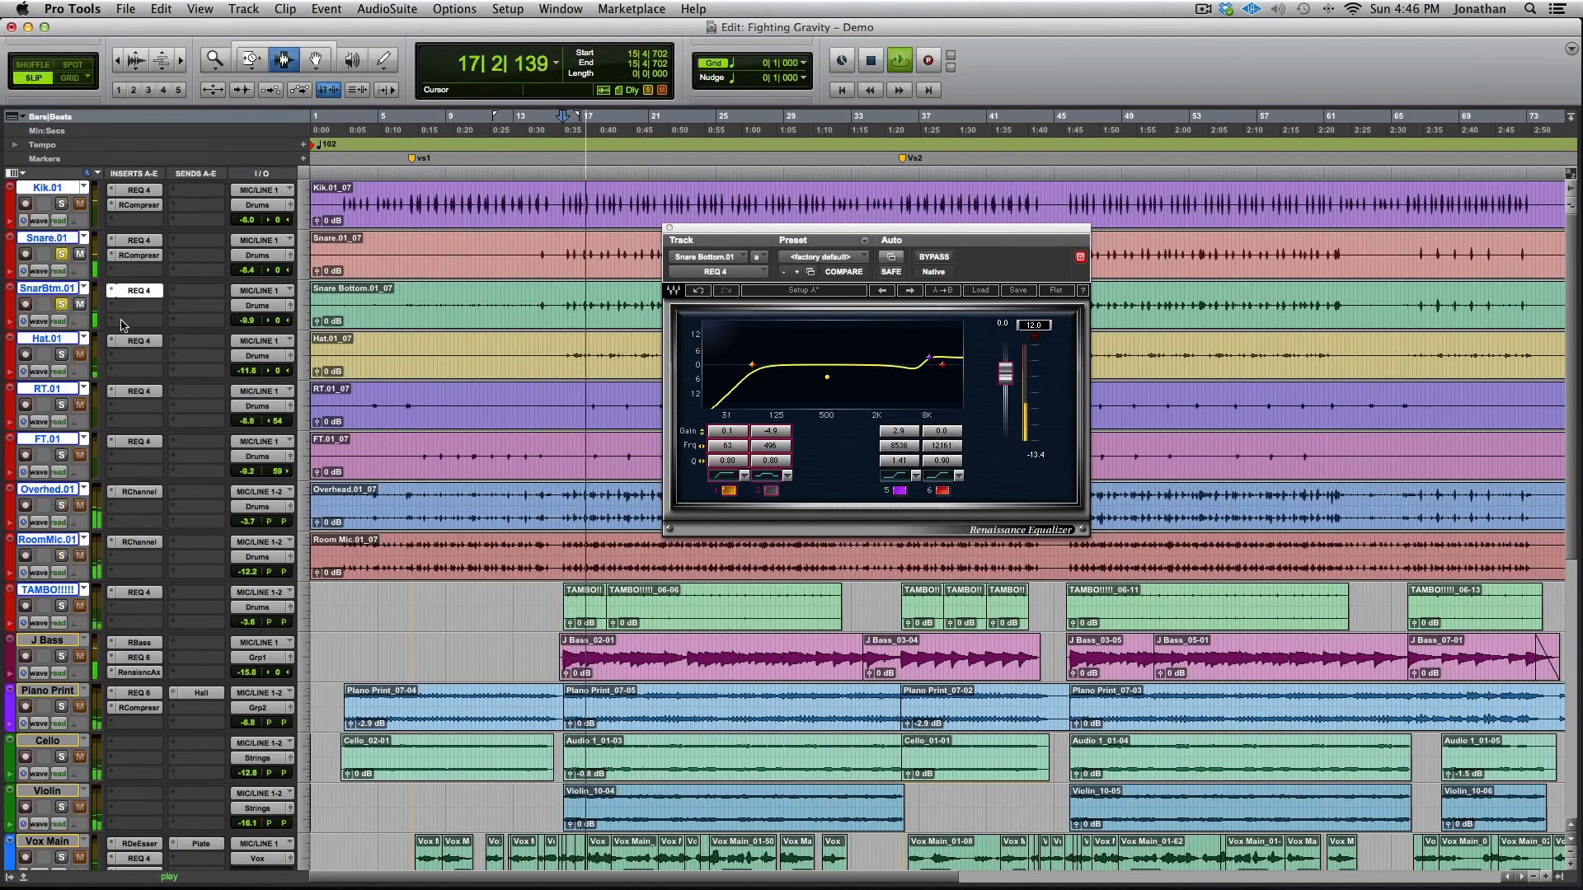
left_click(62, 305)
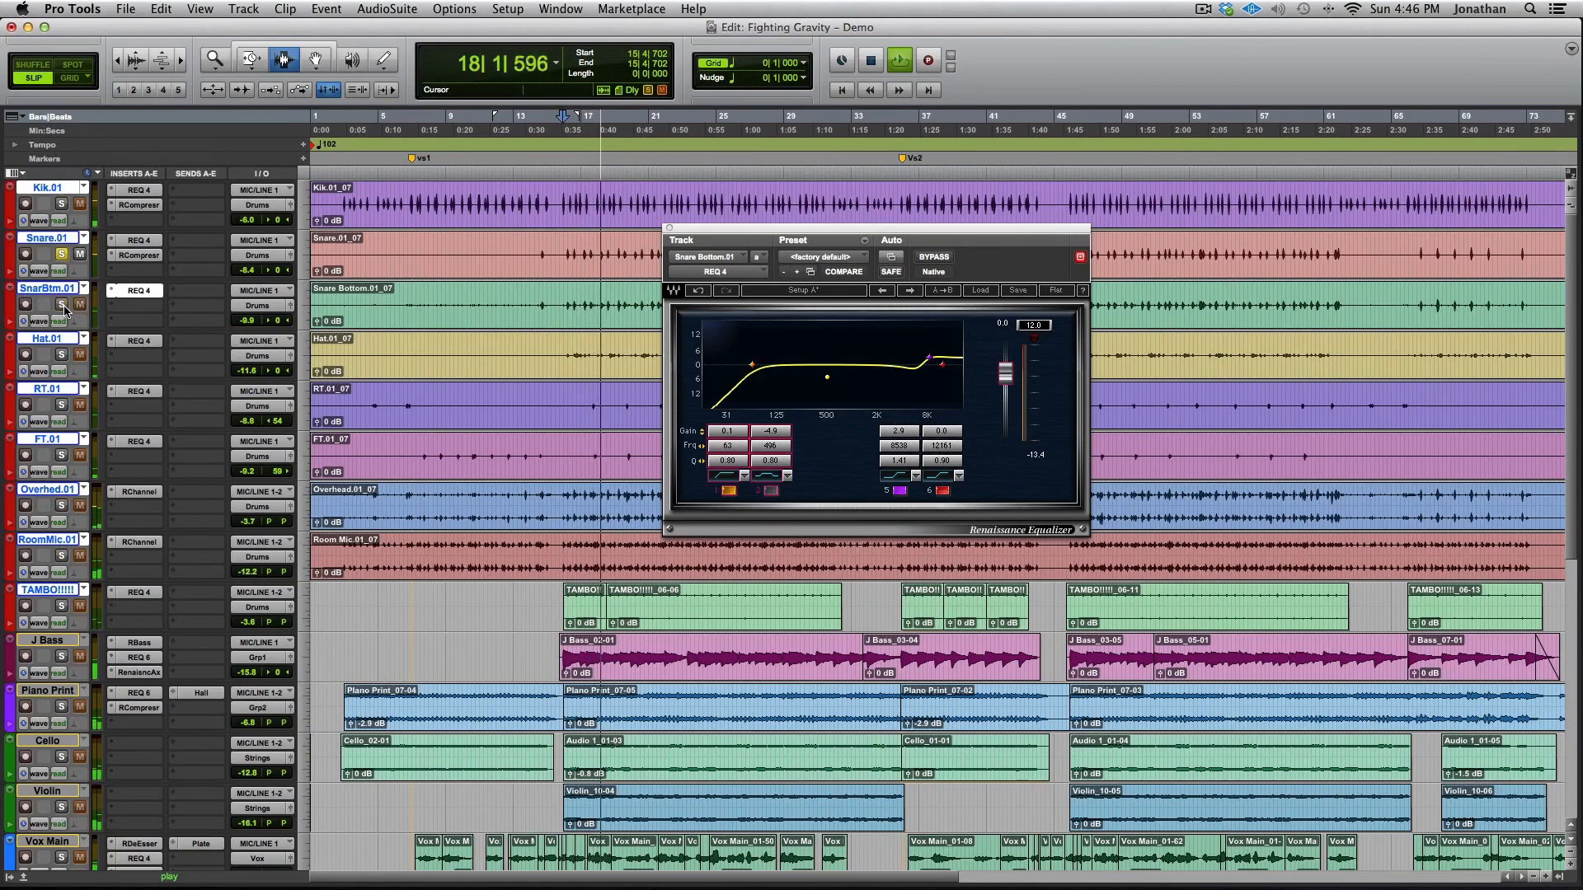
left_click(62, 305)
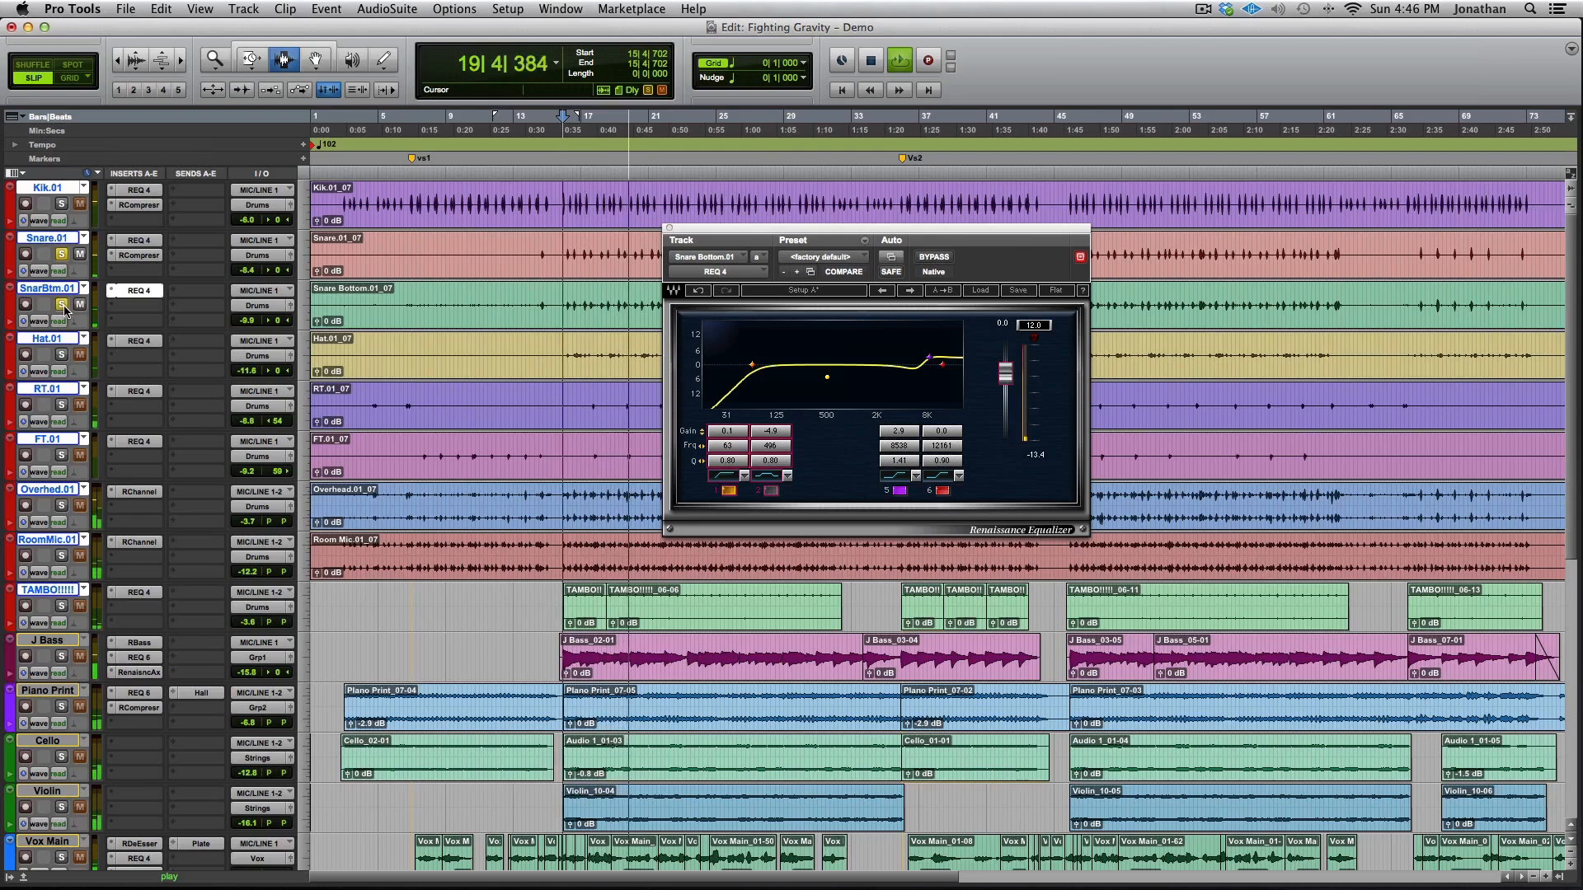
key("space")
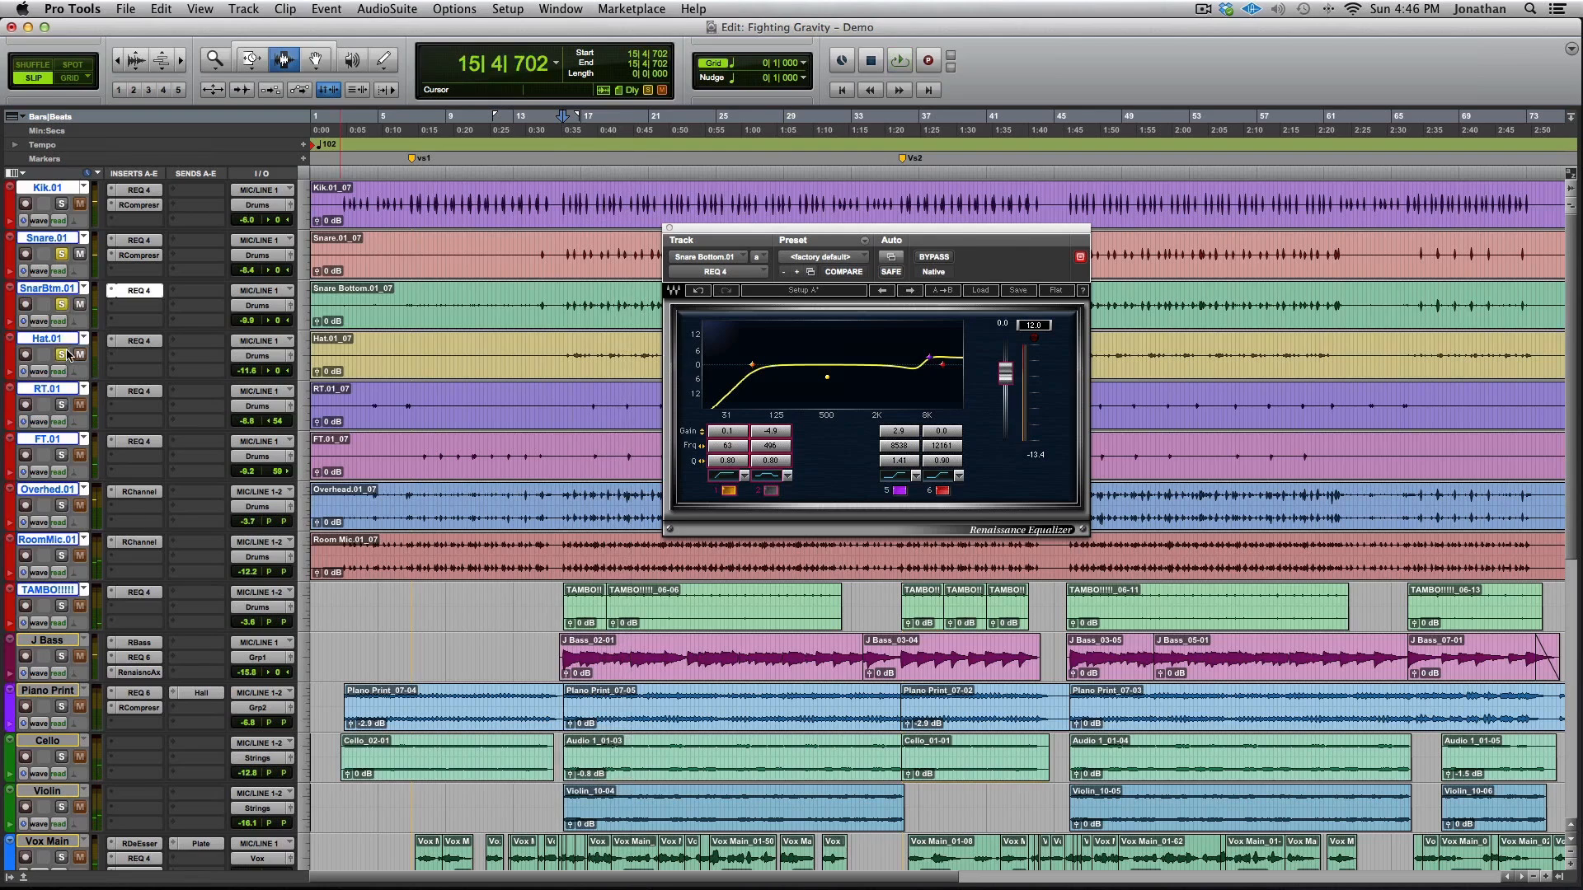
Open the soloed hi-hat's REQ 4 and add the snare, bottom snare and kick back to the solo
left_click(126, 345)
left_click(64, 305)
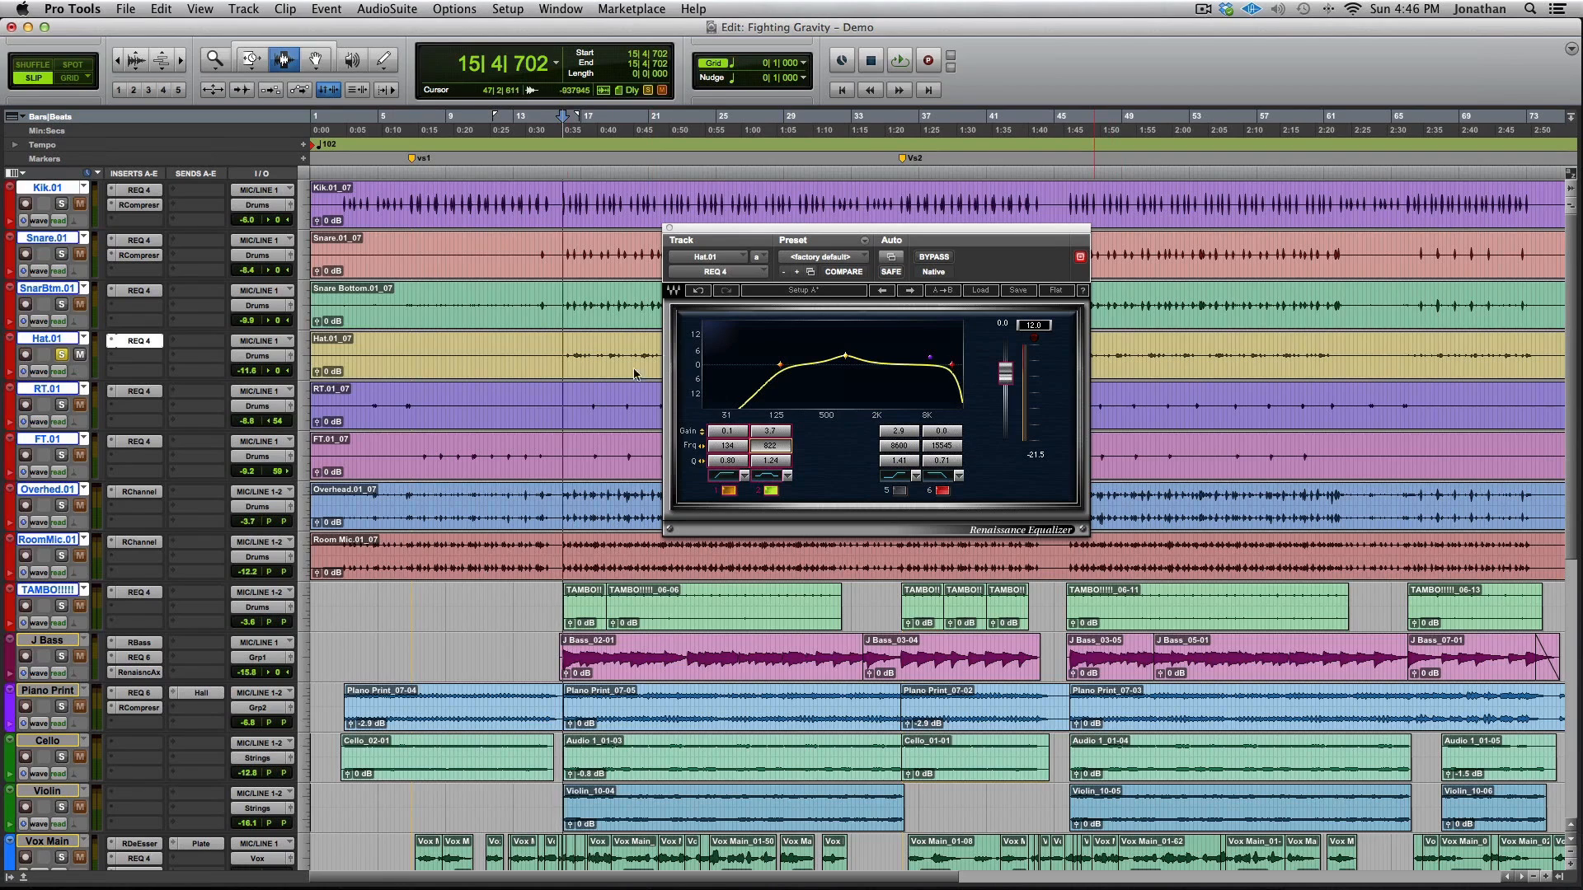
left_click(61, 254)
left_click(62, 304)
left_click(60, 205)
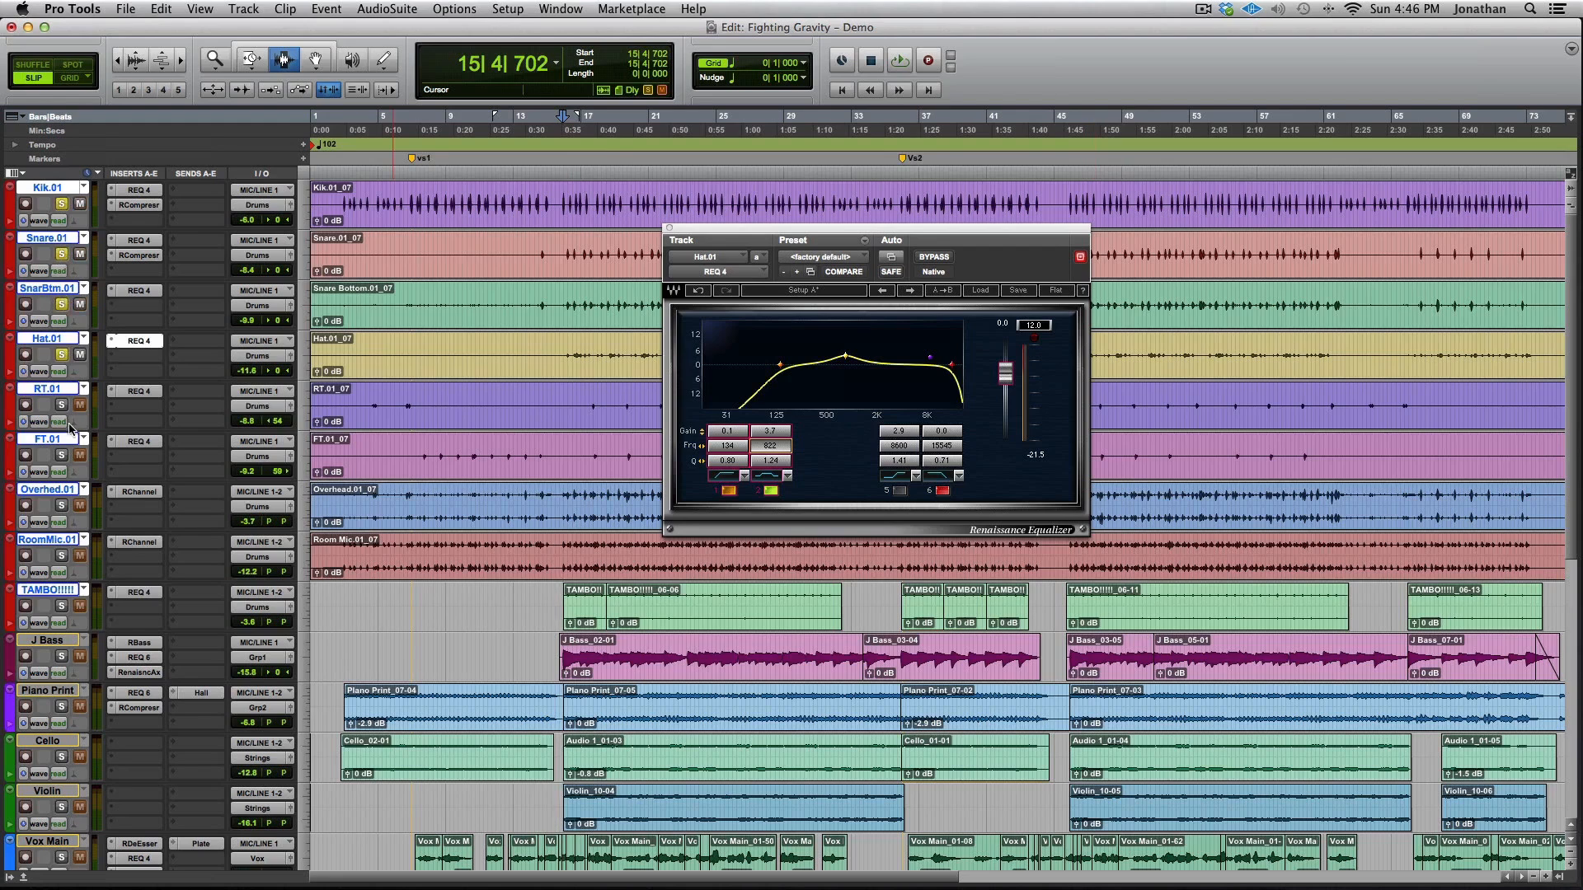
Add the rack tom and floor tom to the solo and open the REQ 4 on each
left_click(61, 407)
left_click(62, 457)
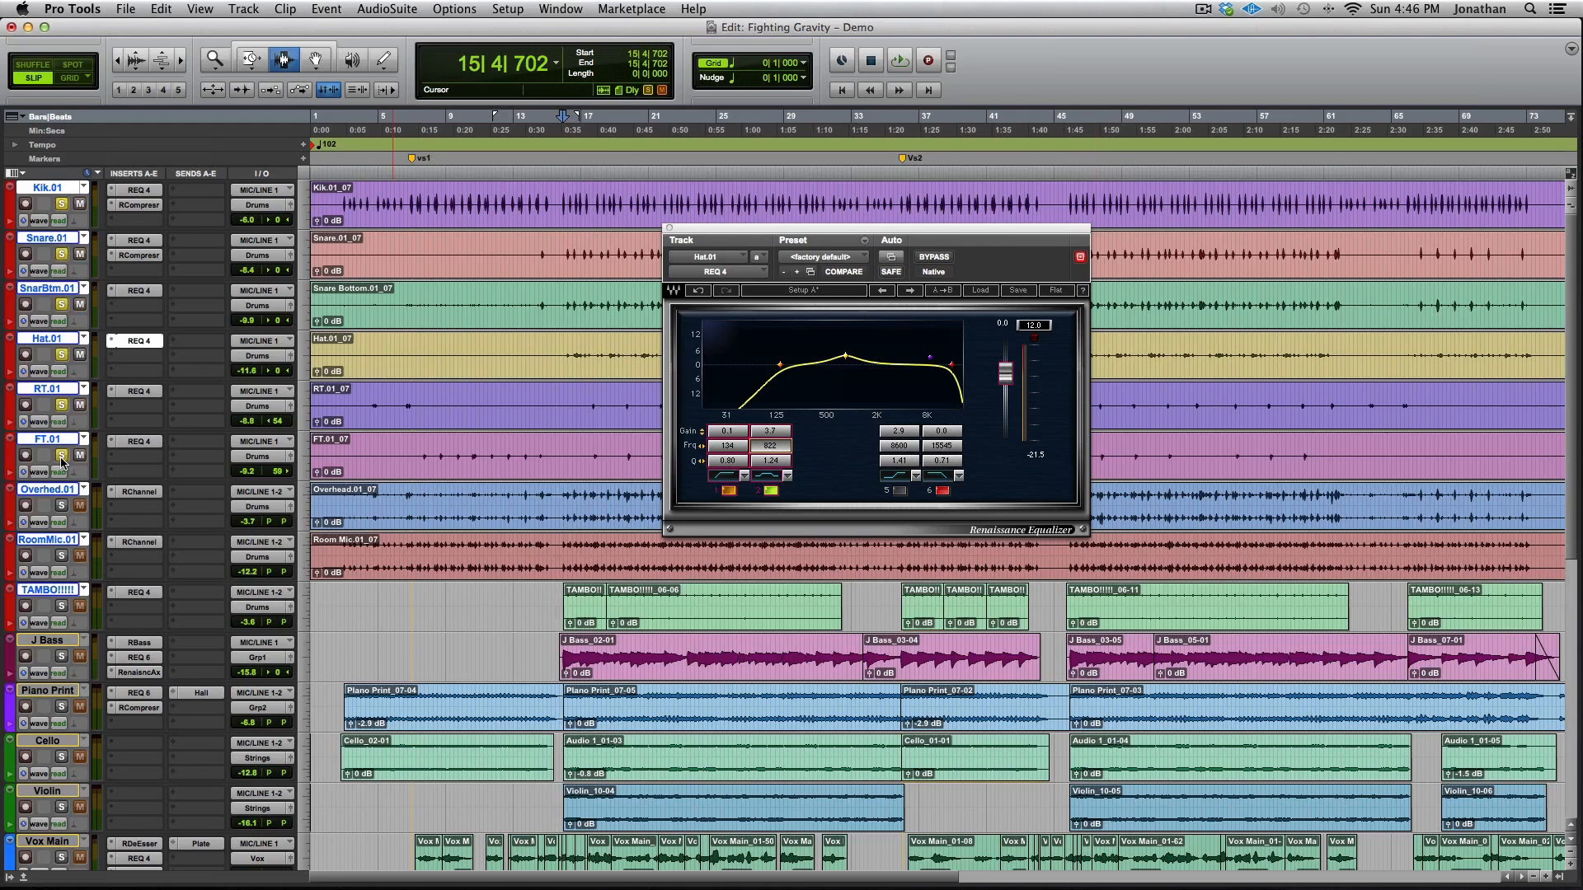
left_click(134, 443)
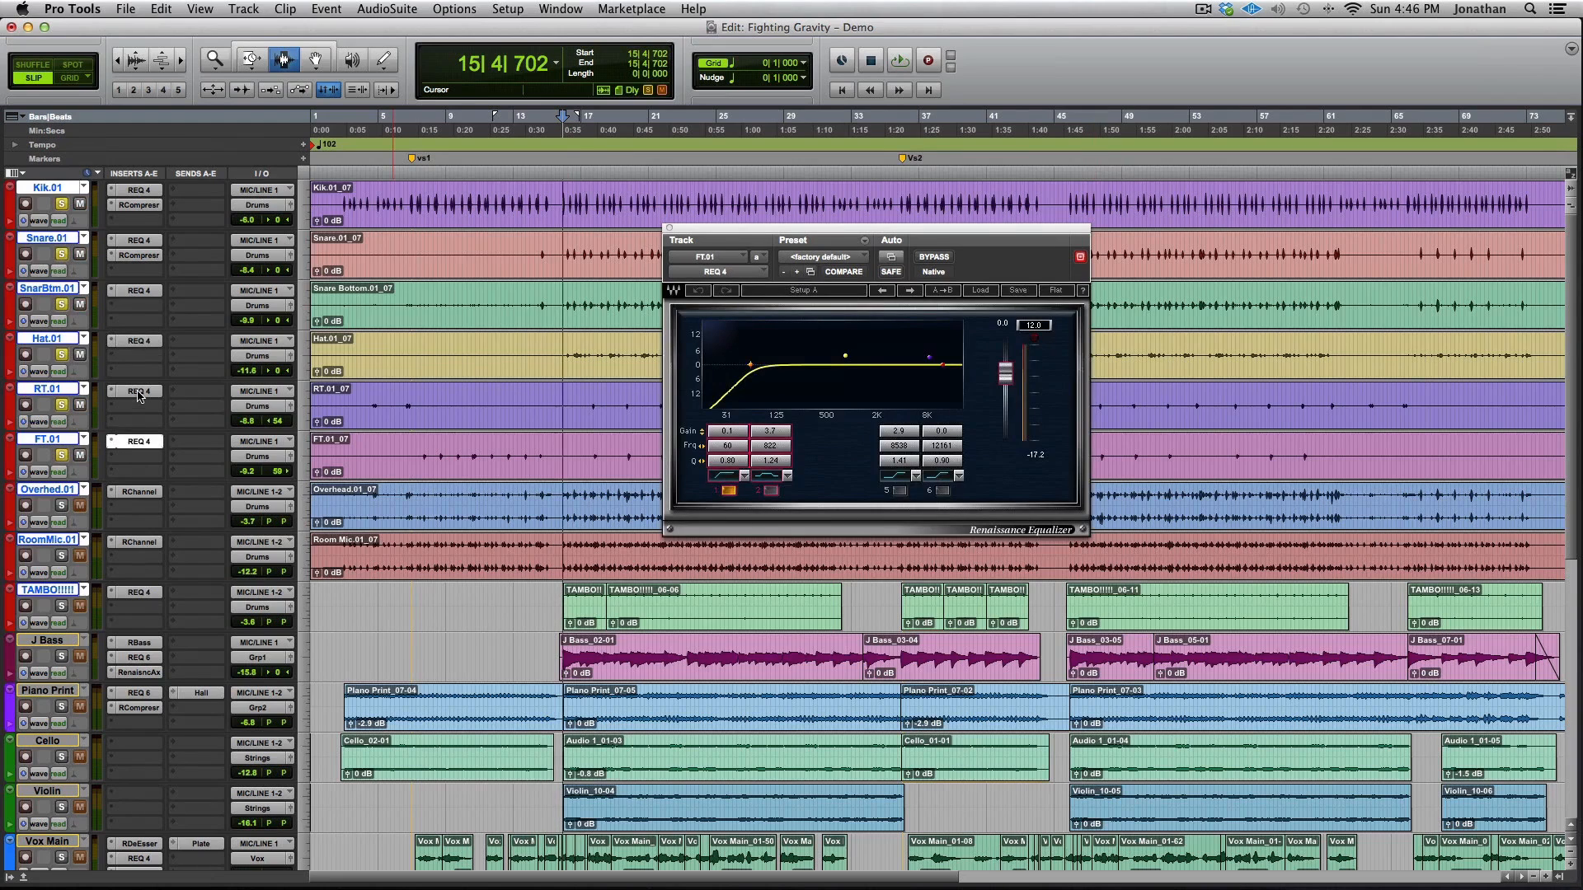
left_click(138, 393)
Audition the soloed drums while adding the overheads and the room mic to the solo
key("space")
left_click(61, 506)
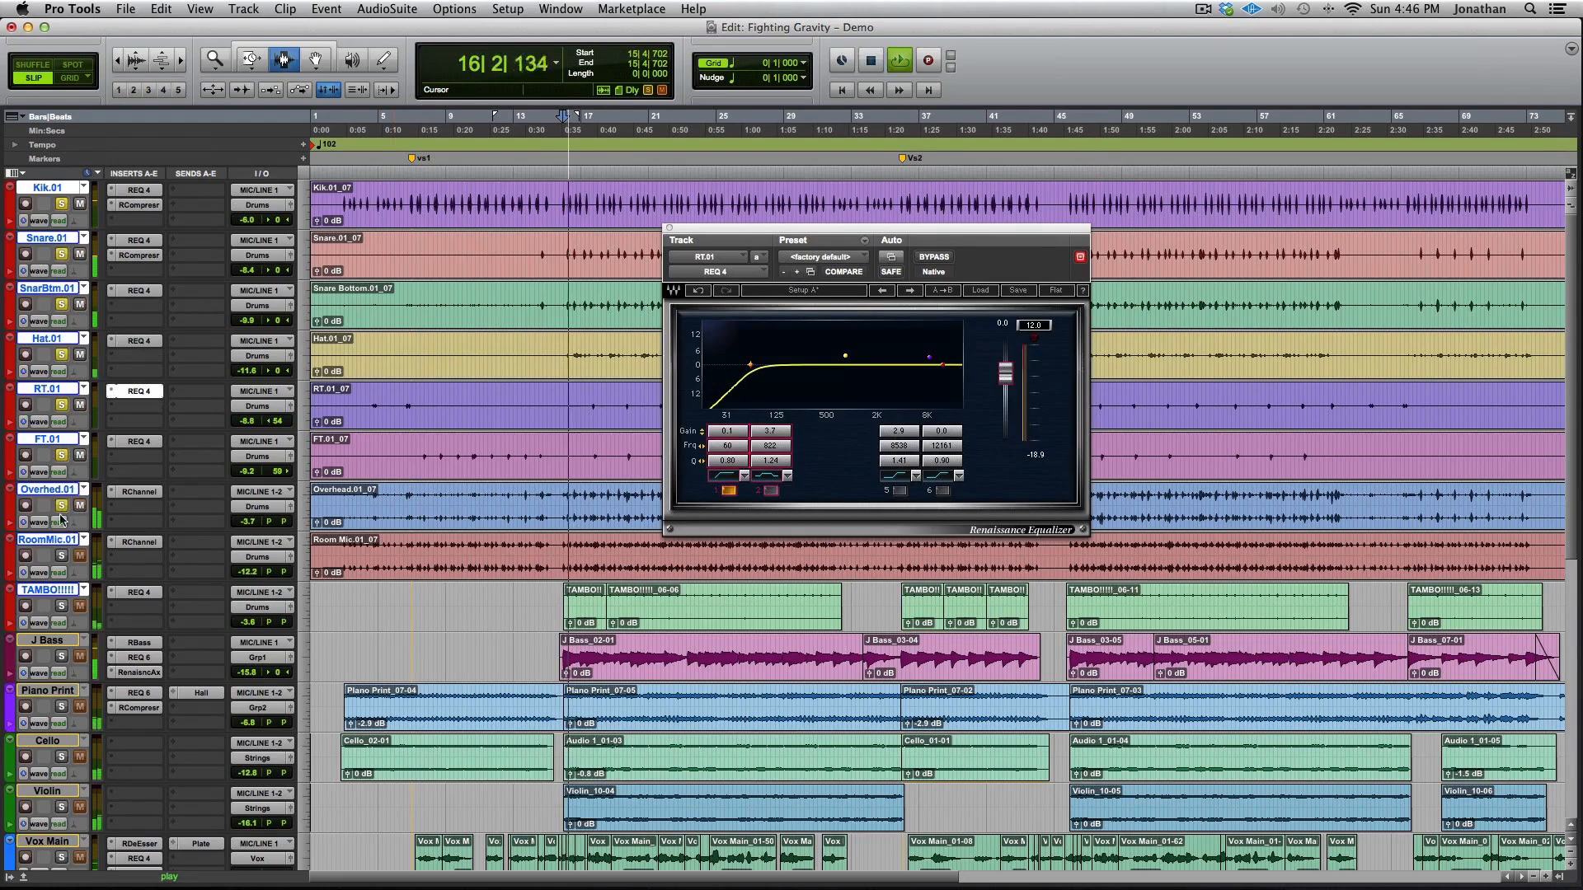
left_click(61, 556)
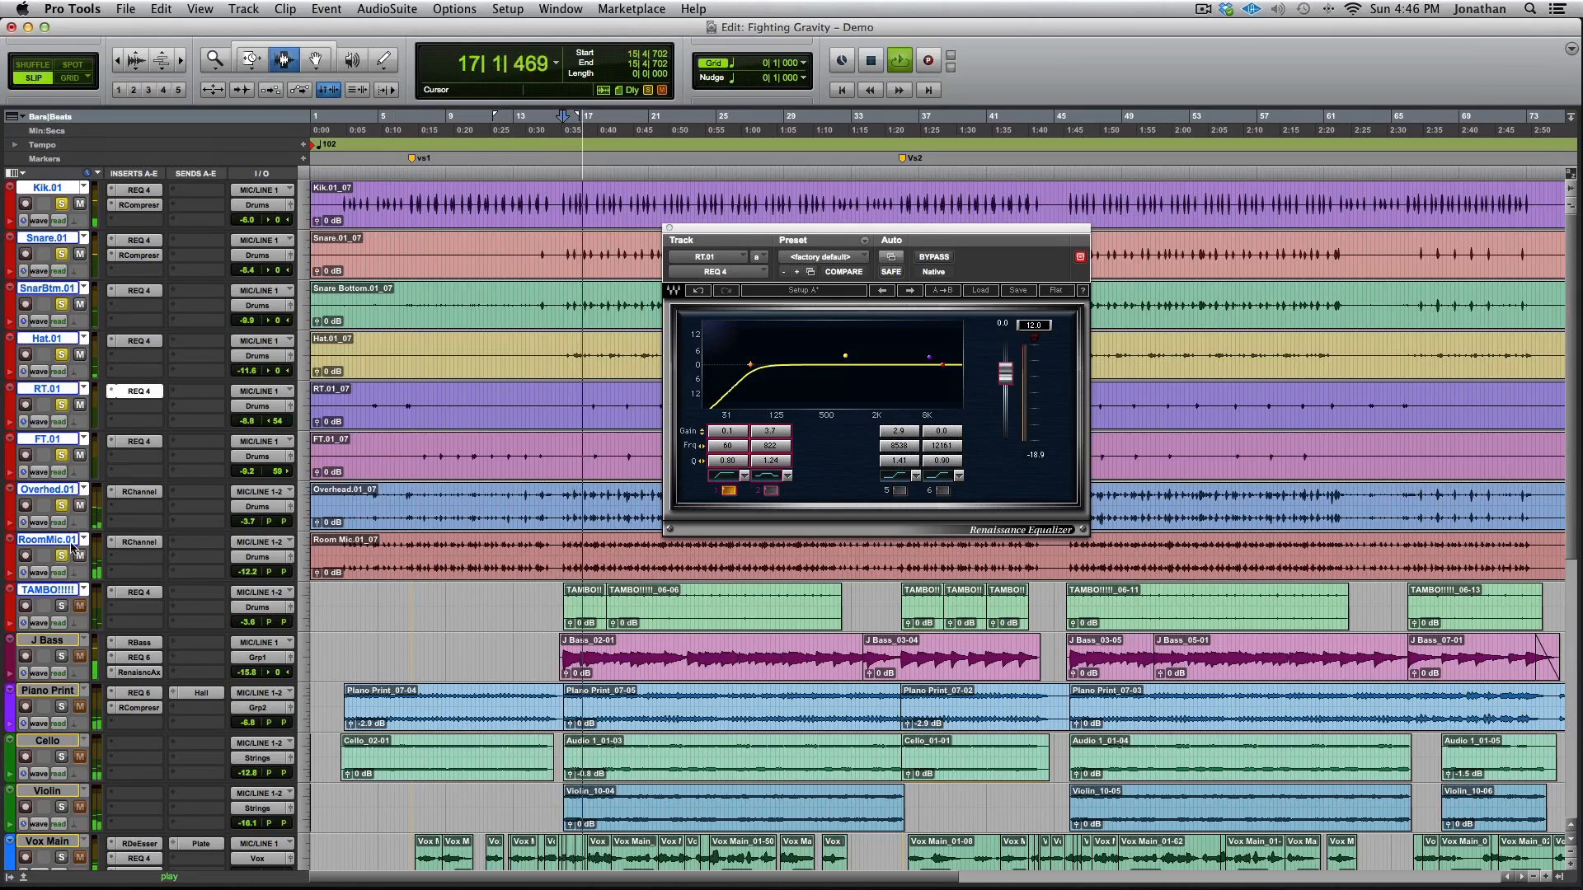
key("space")
Solo the tambourine, open its REQ 4 and compare the track with the EQ bypassed and active
left_click(62, 606)
left_click(135, 592)
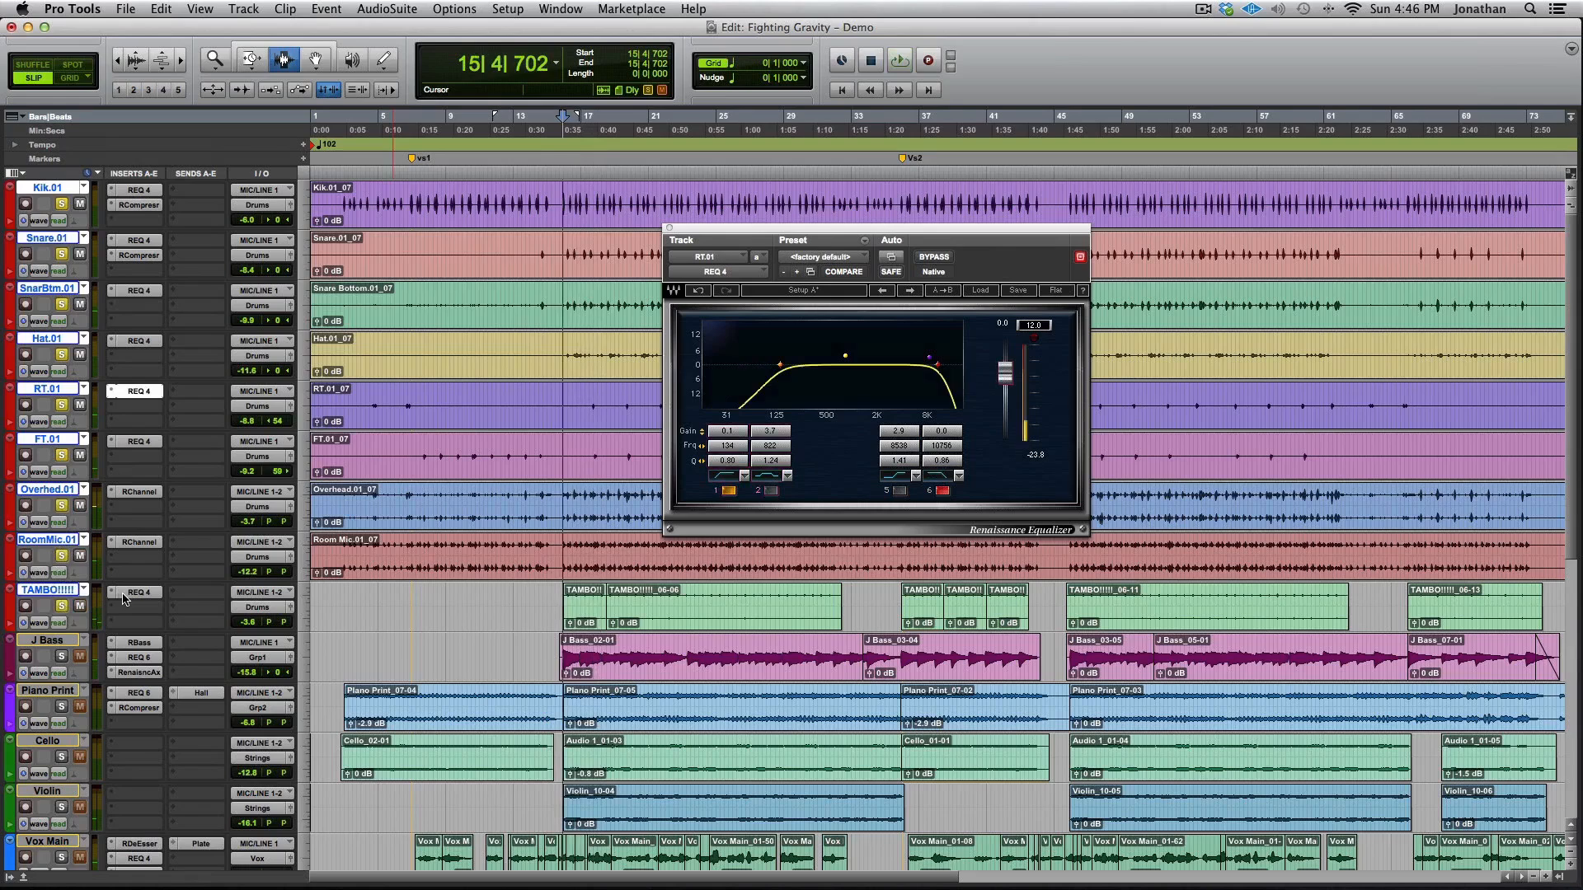
key("space")
key("space")
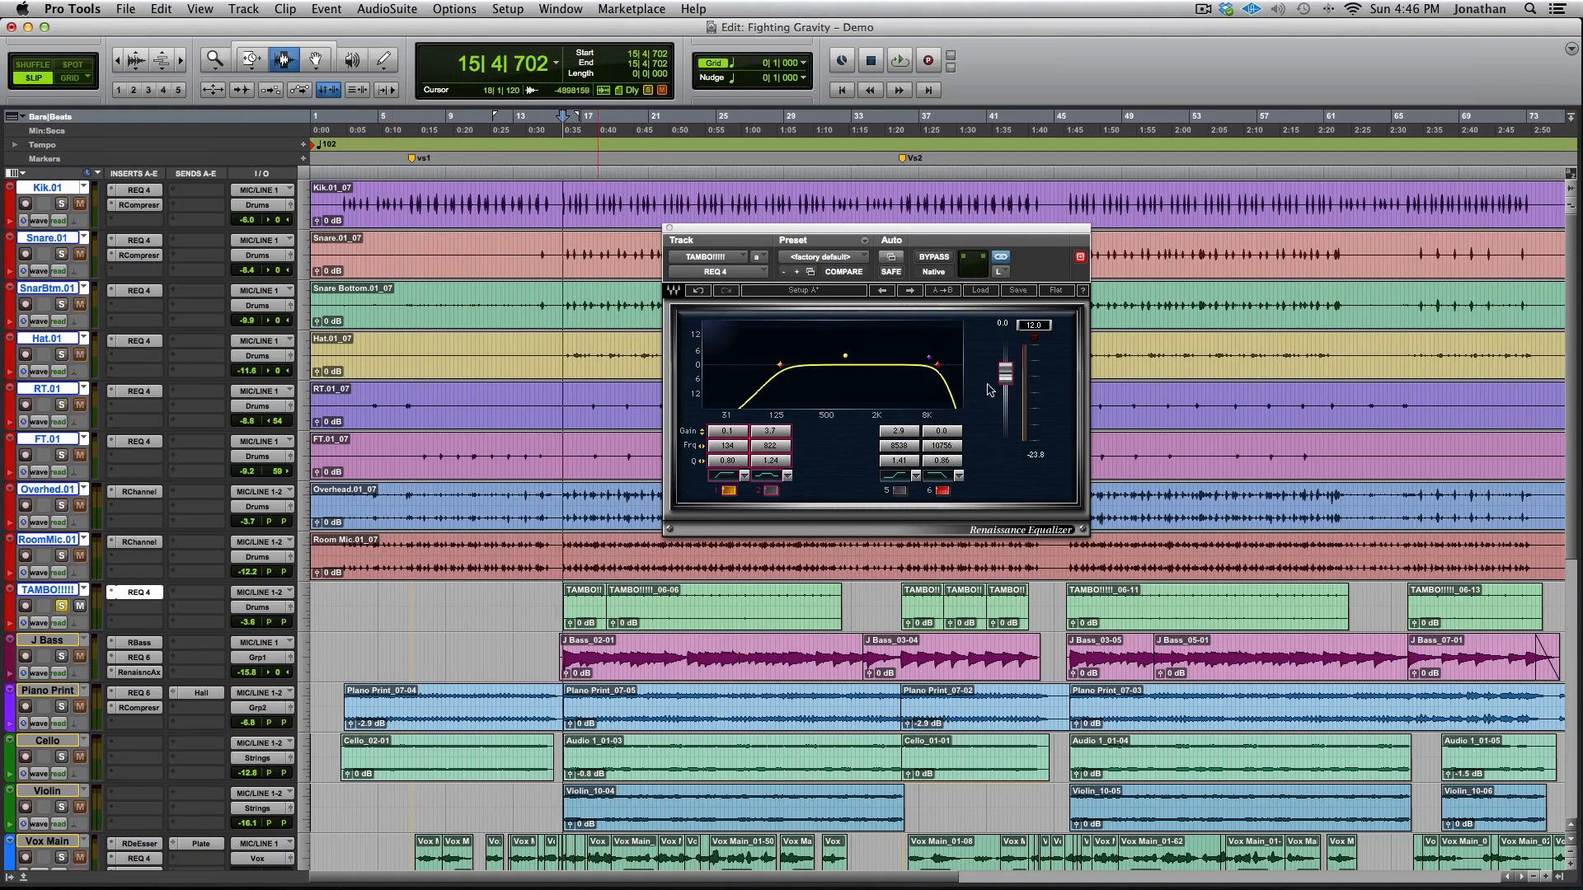
key("space")
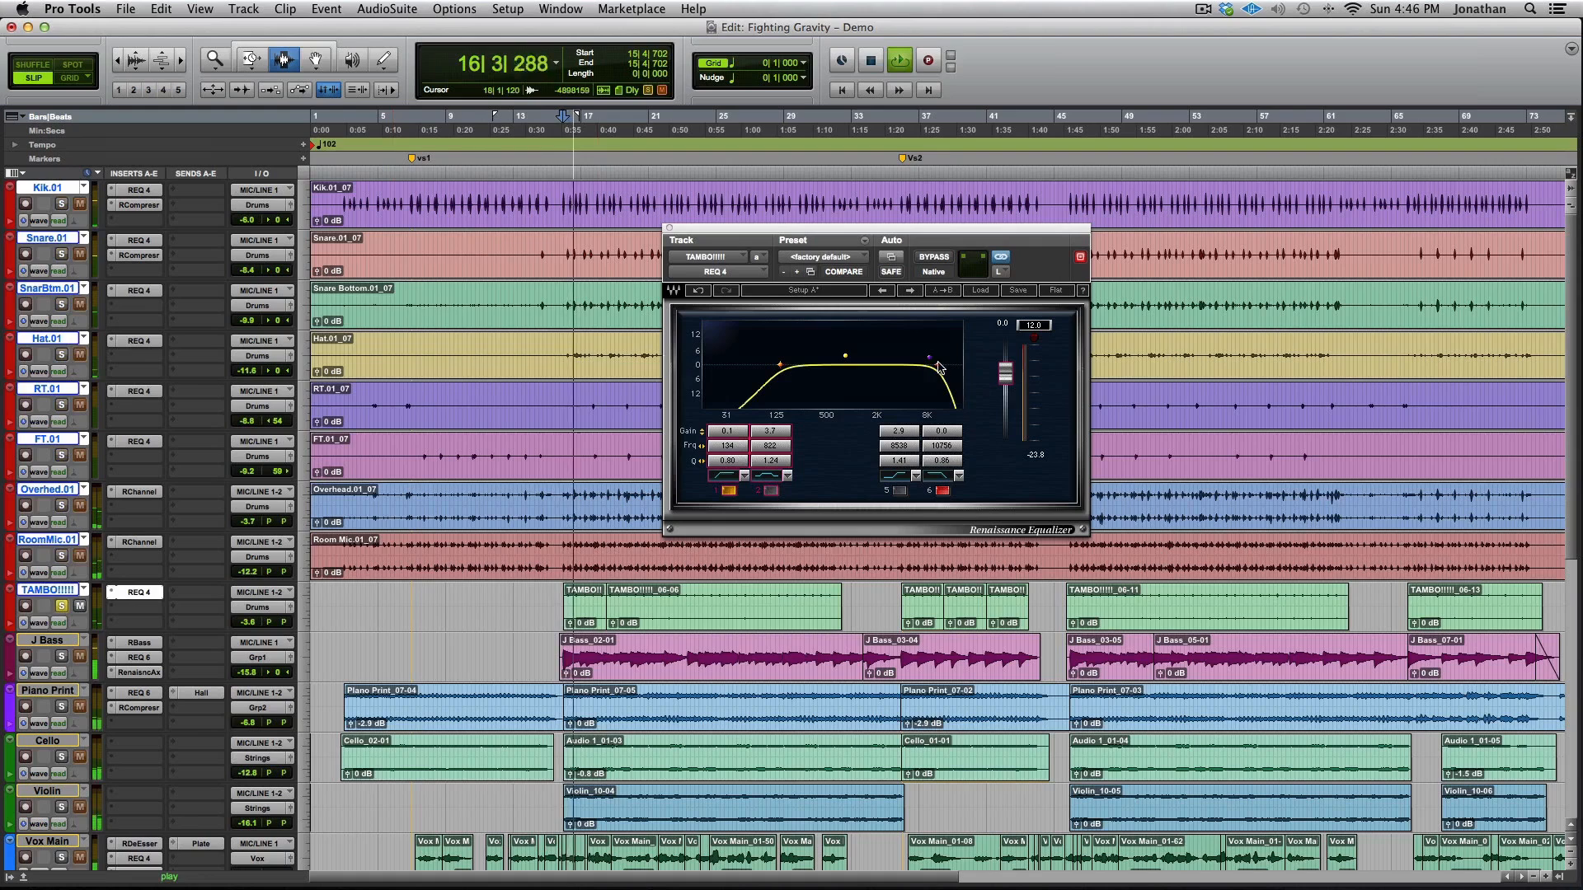
left_click(928, 261)
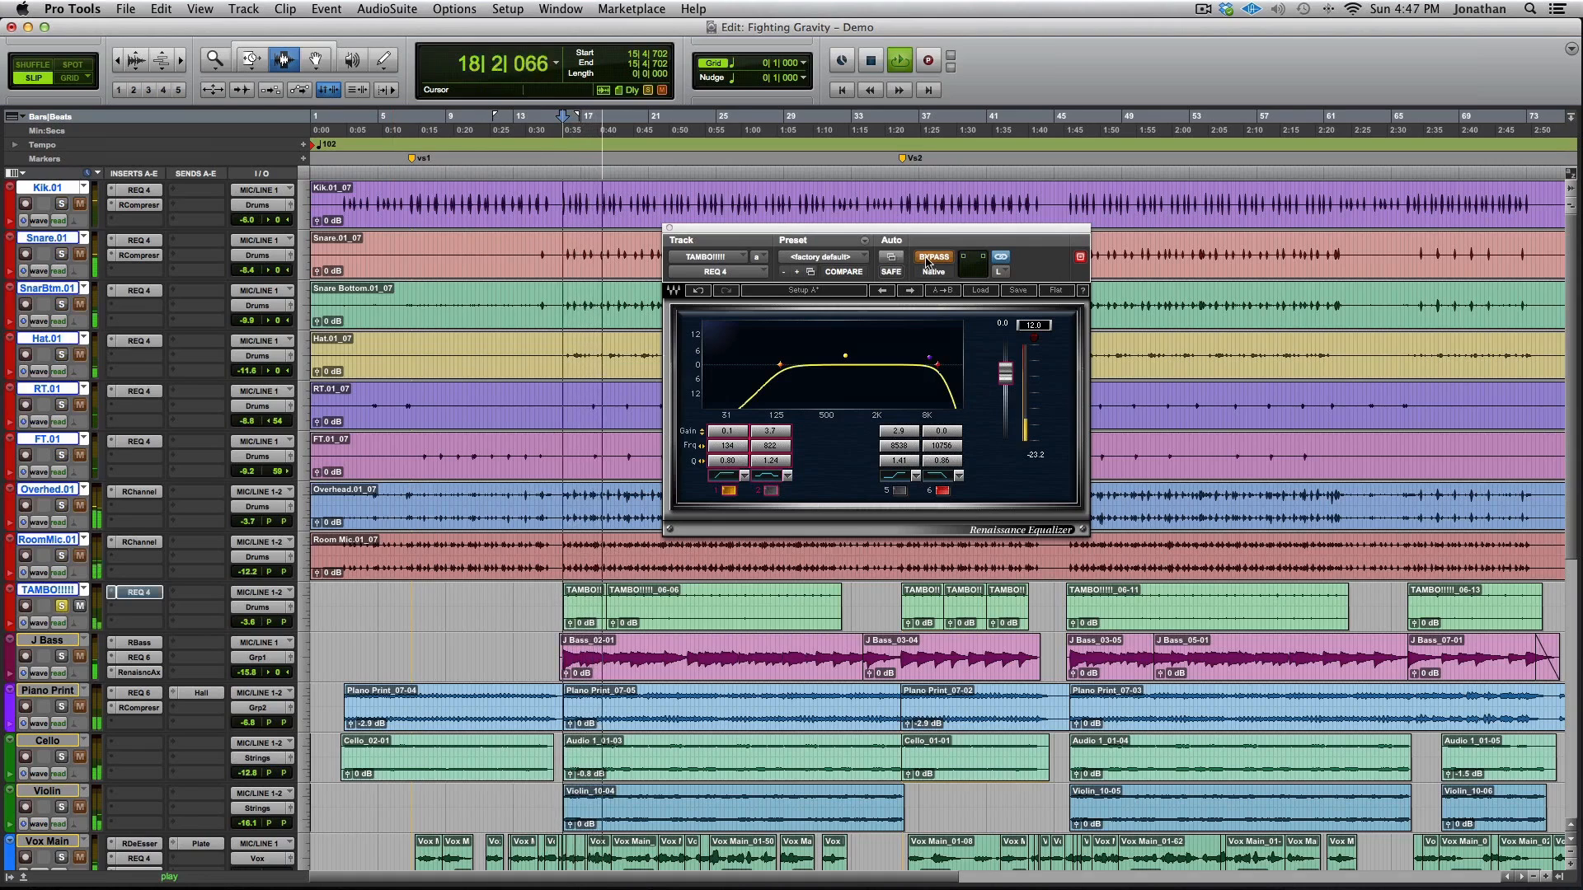
left_click(928, 261)
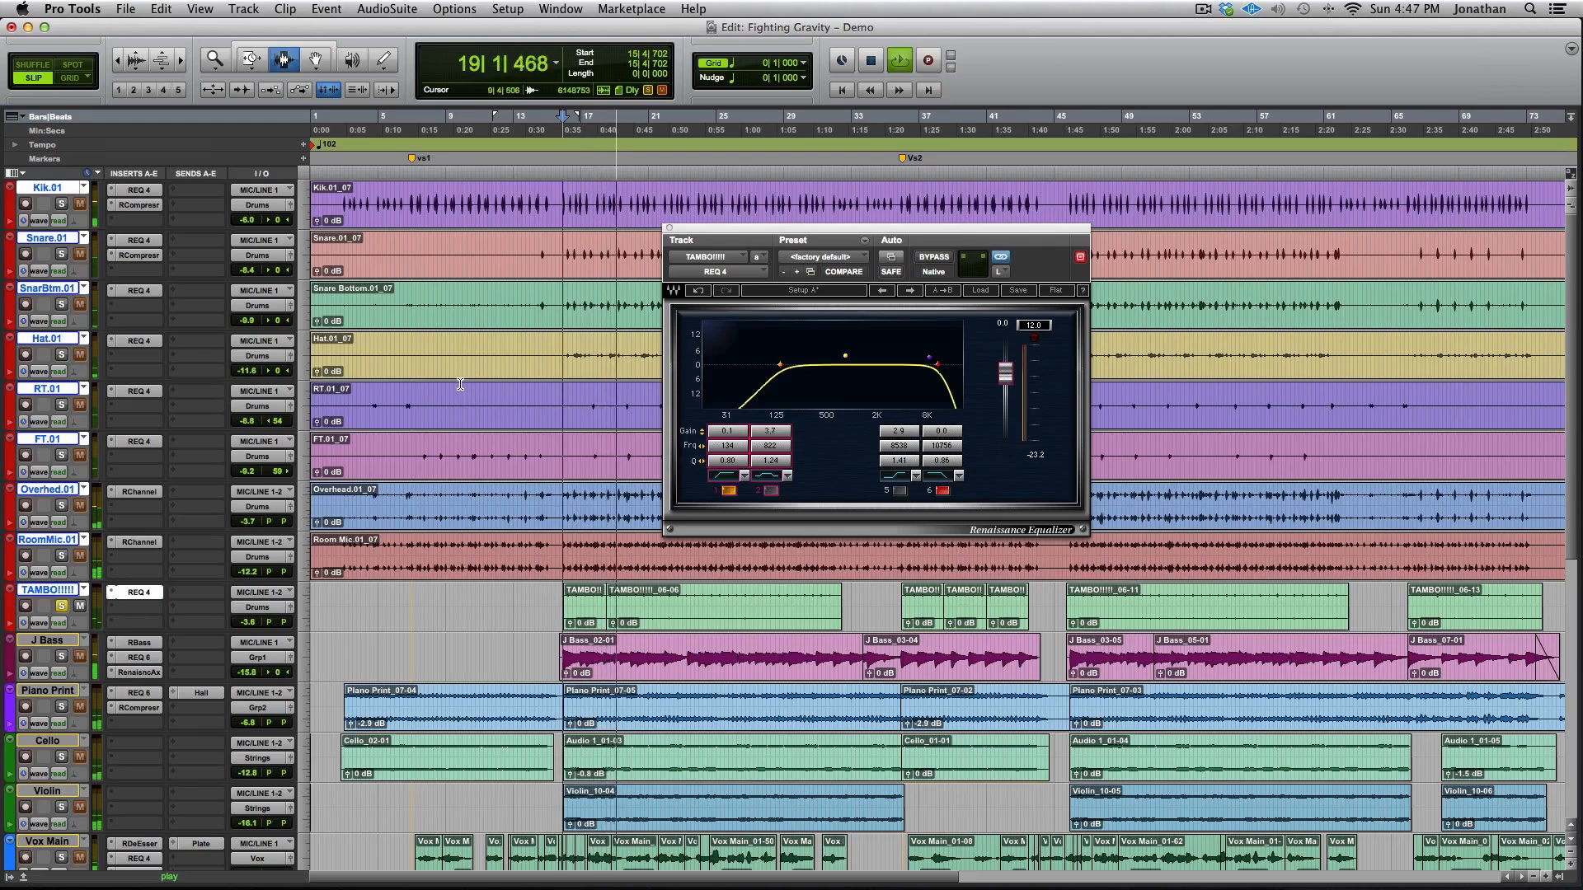
key("space")
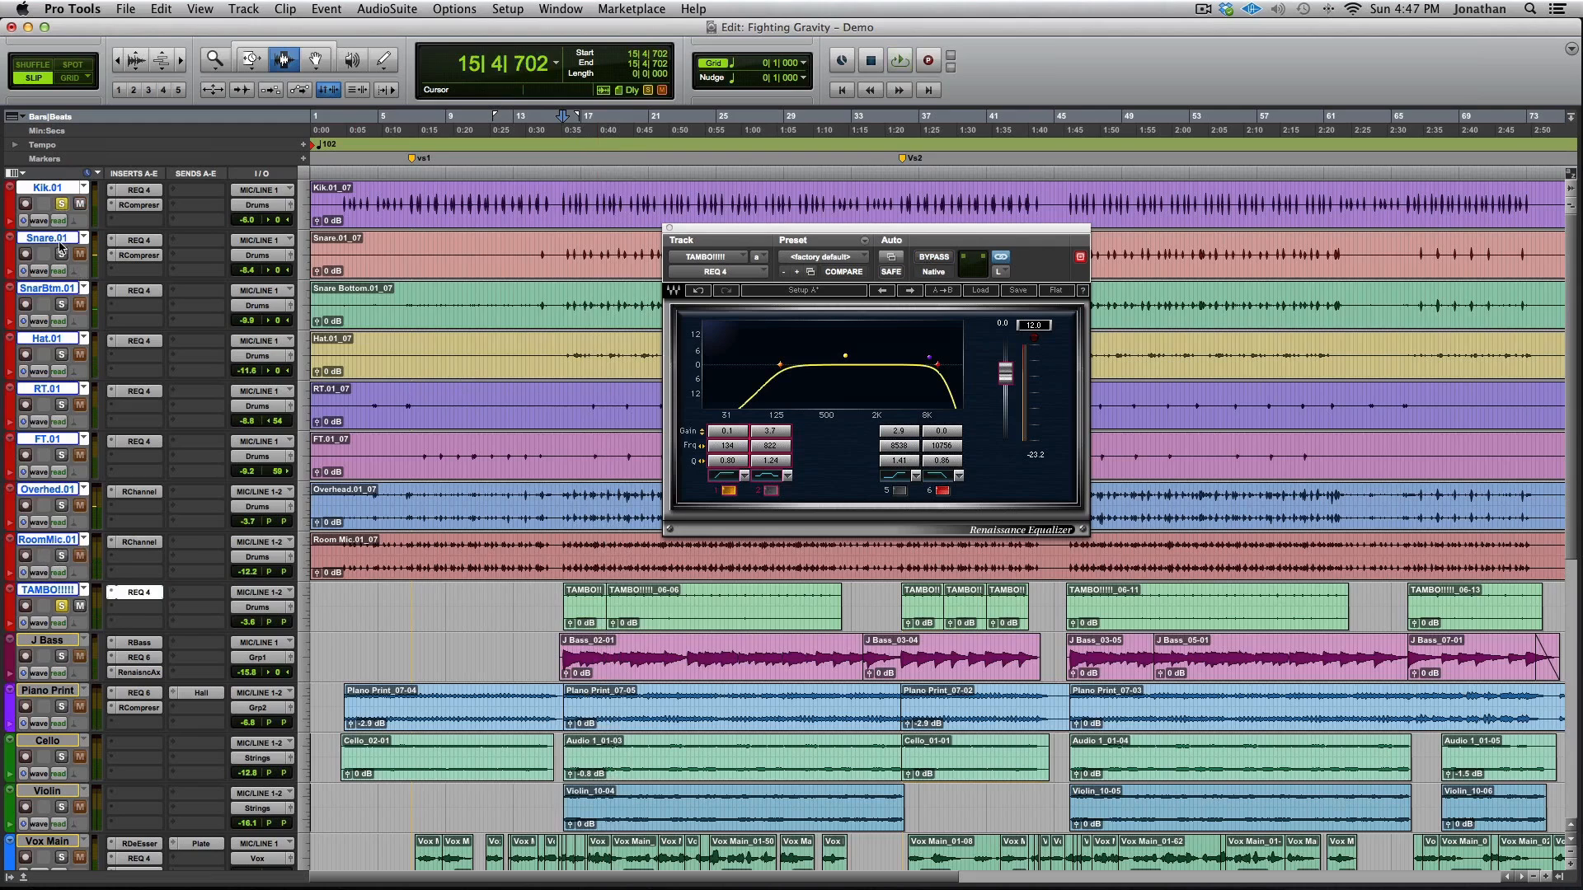
Solo all drum tracks from the kick through the tambourine and audition them together
key("space")
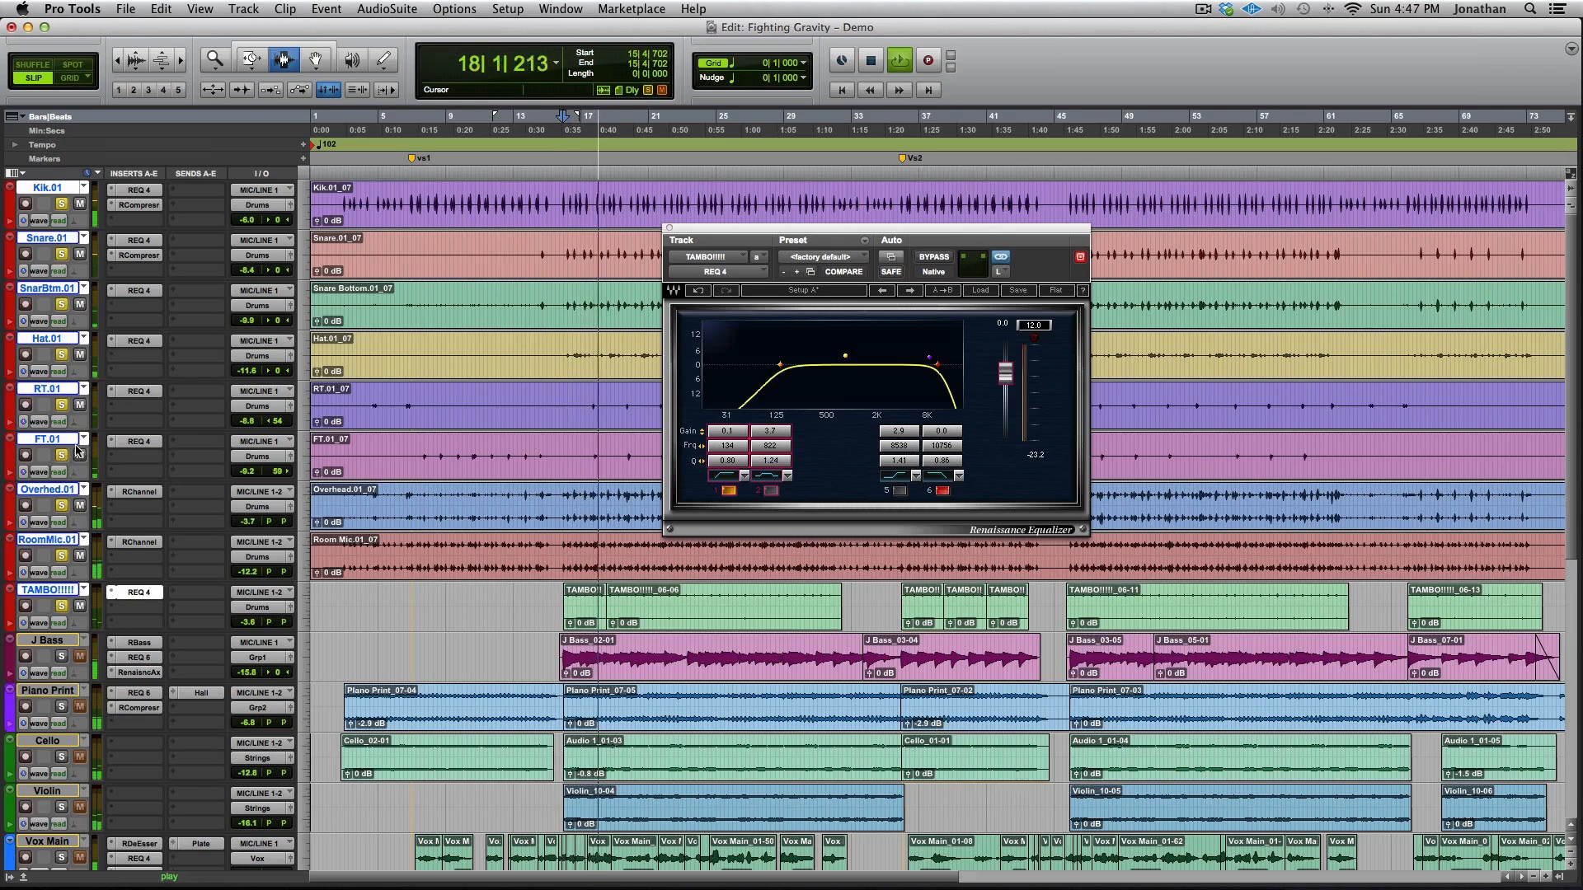
key("space")
Open the Drums bus's REQ 6 and compare the full drum mix with the EQ bypassed and active
scroll(76, 450, "down", 10)
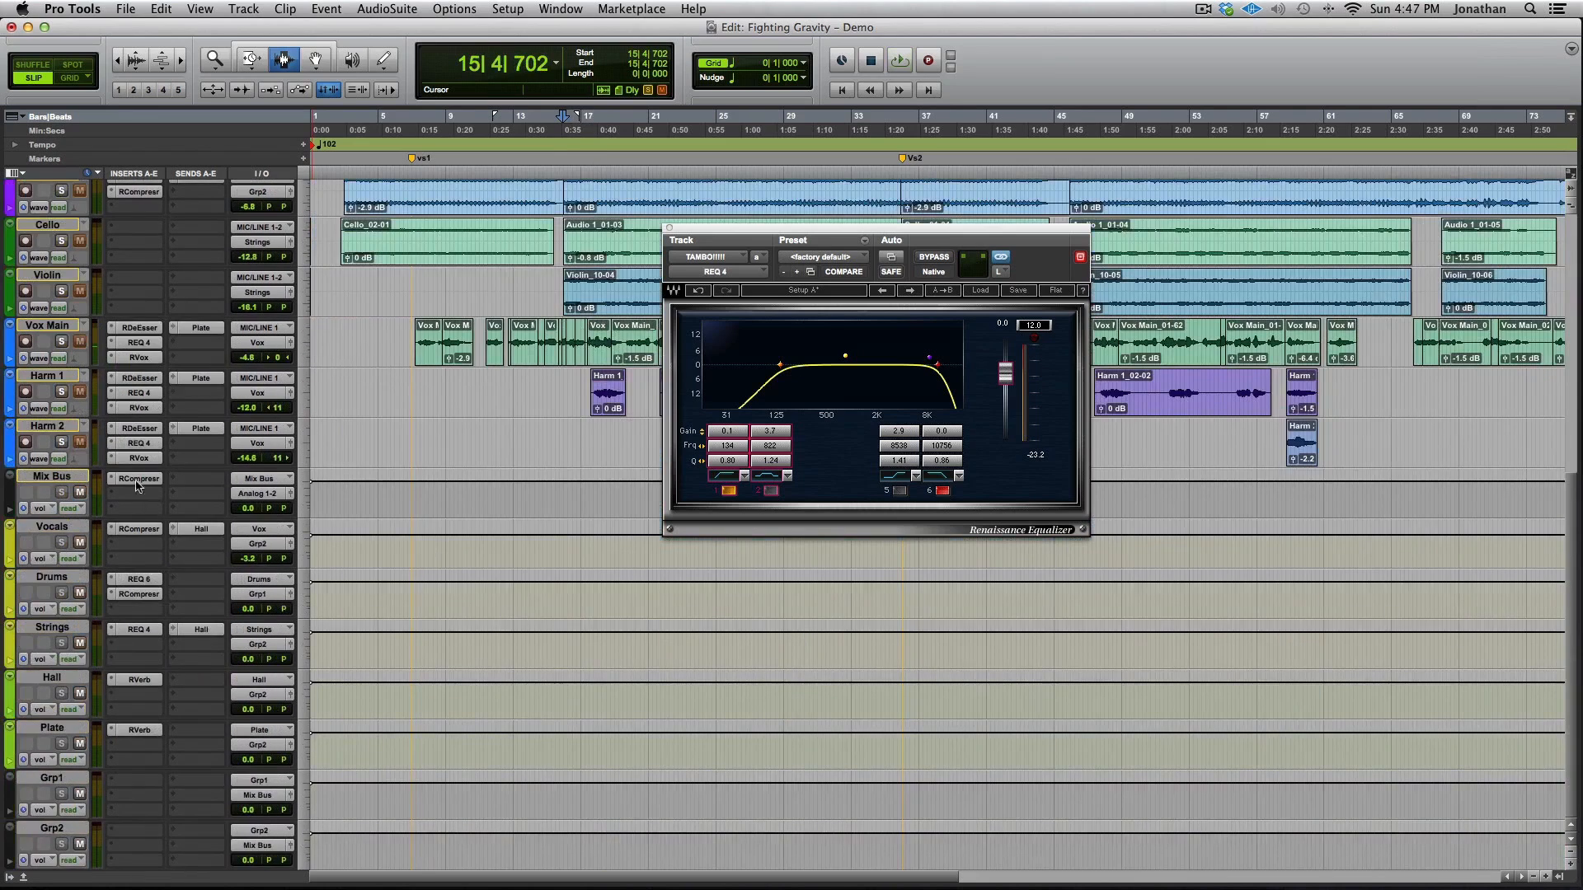
left_click(139, 579)
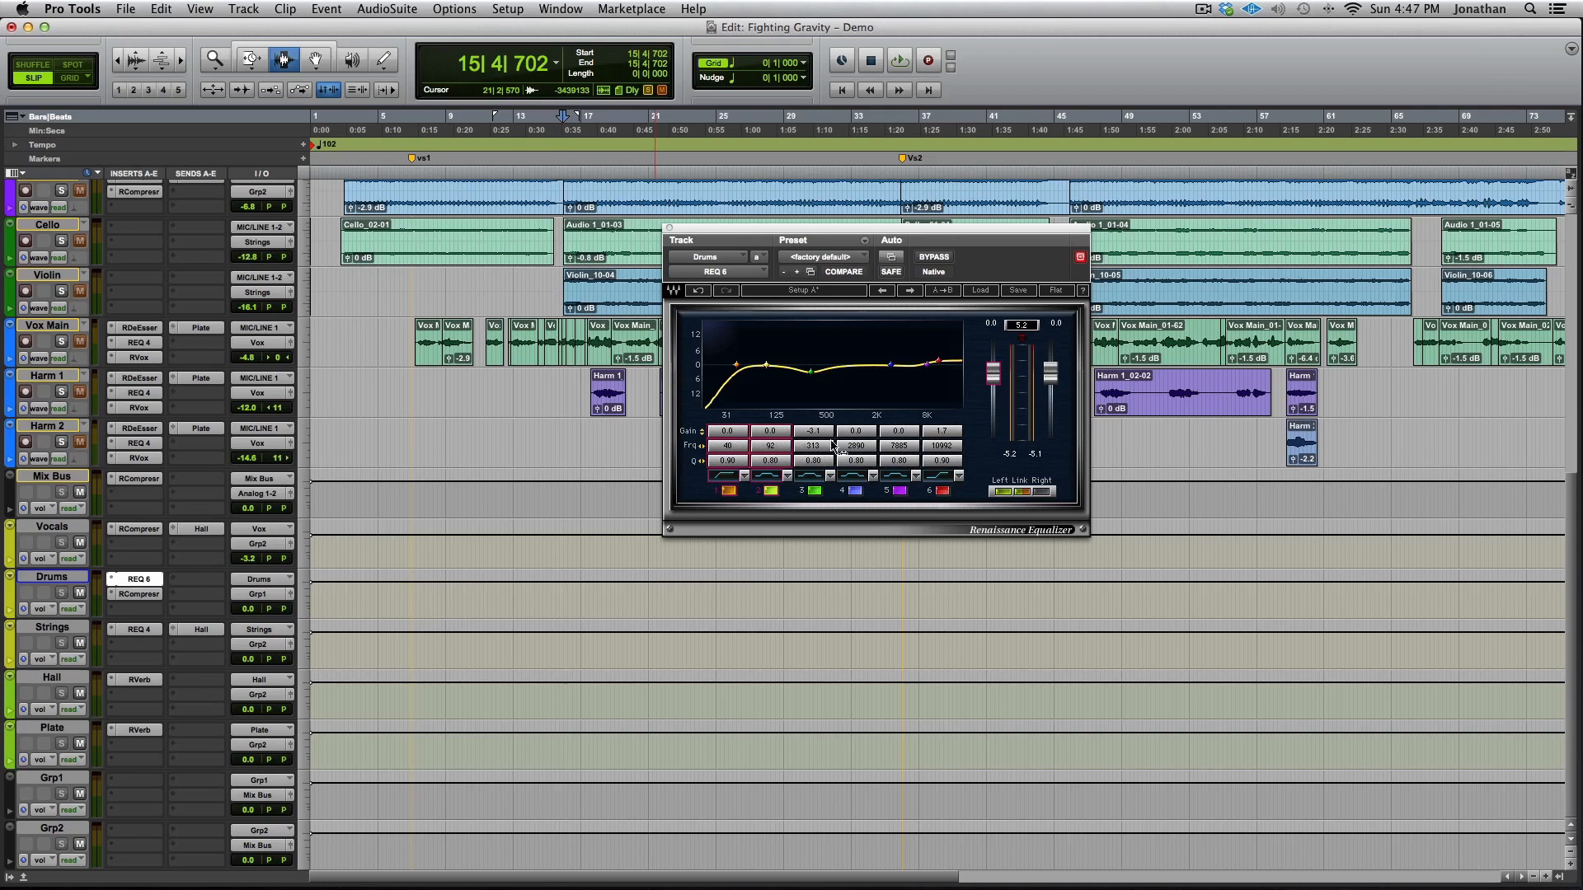
left_click(947, 450)
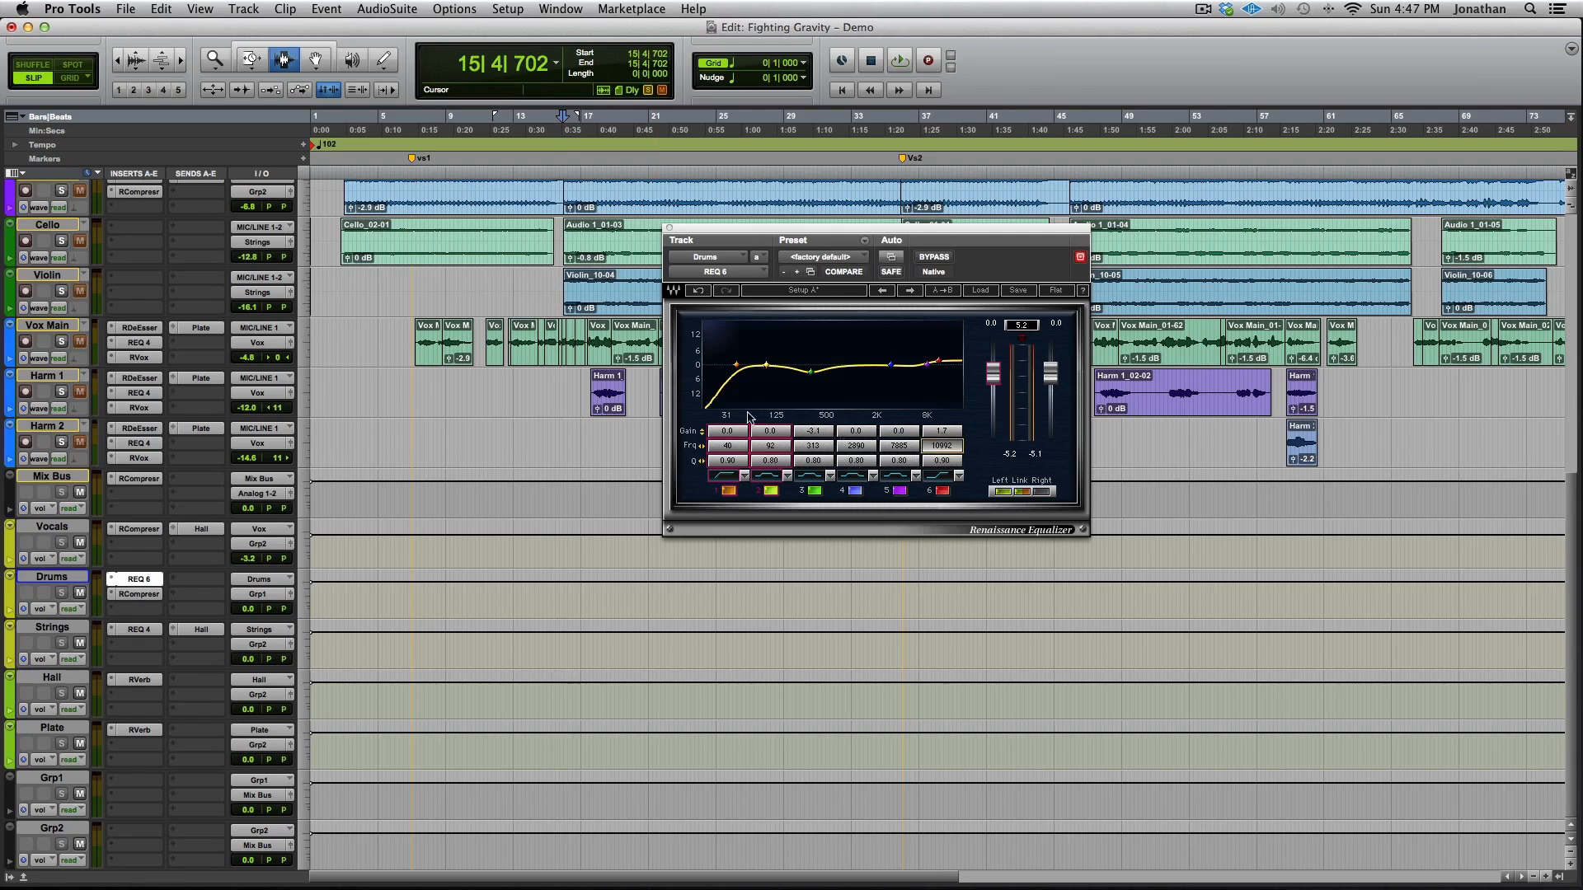
key("space")
left_click(934, 262)
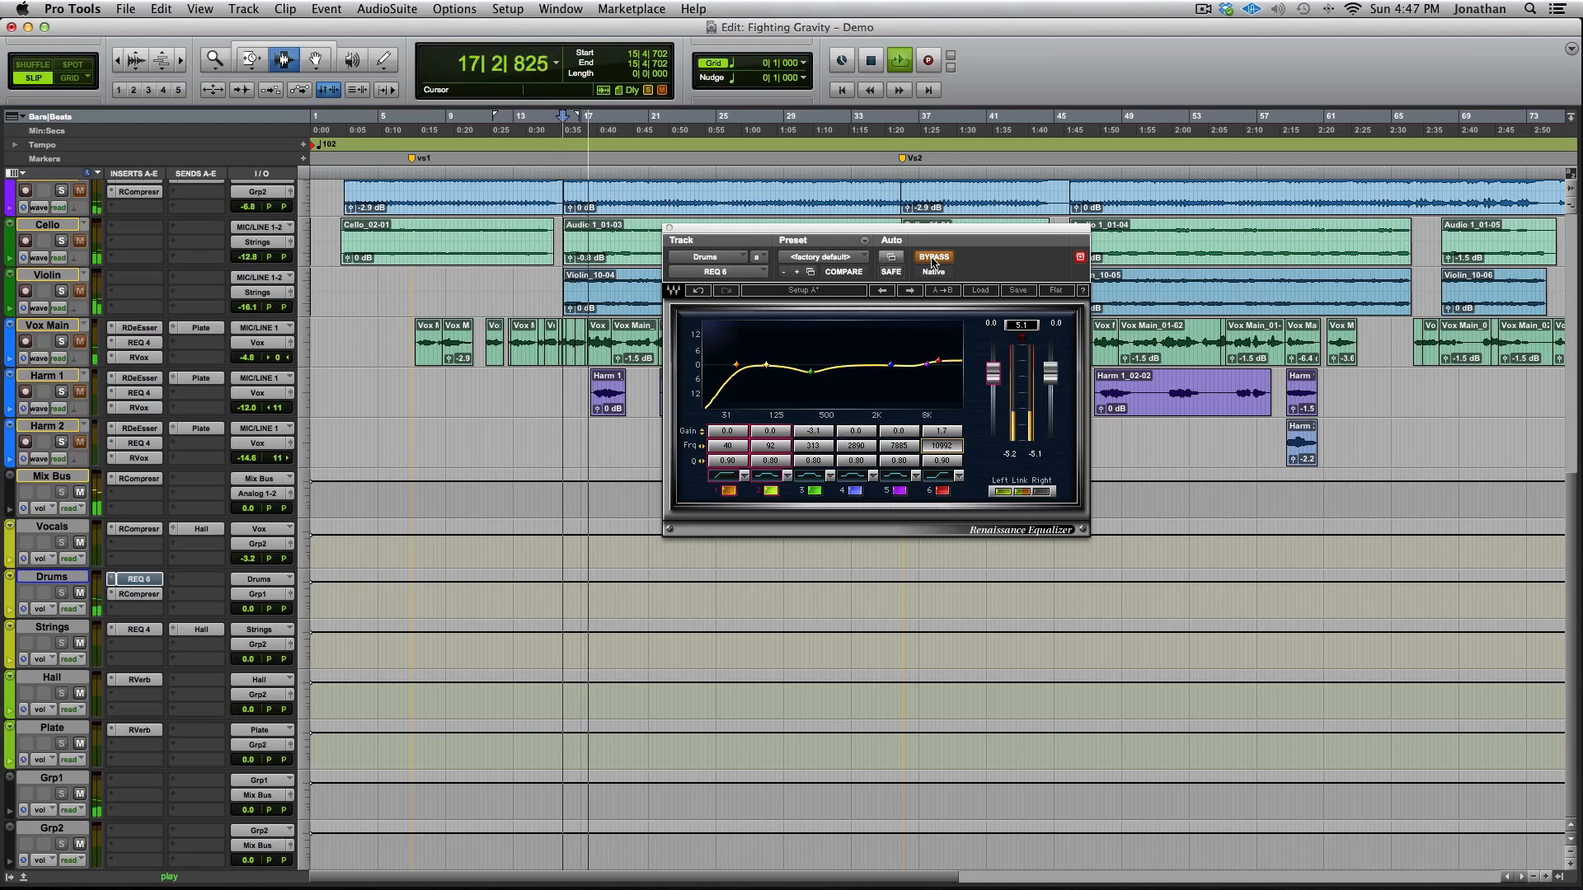
left_click(934, 262)
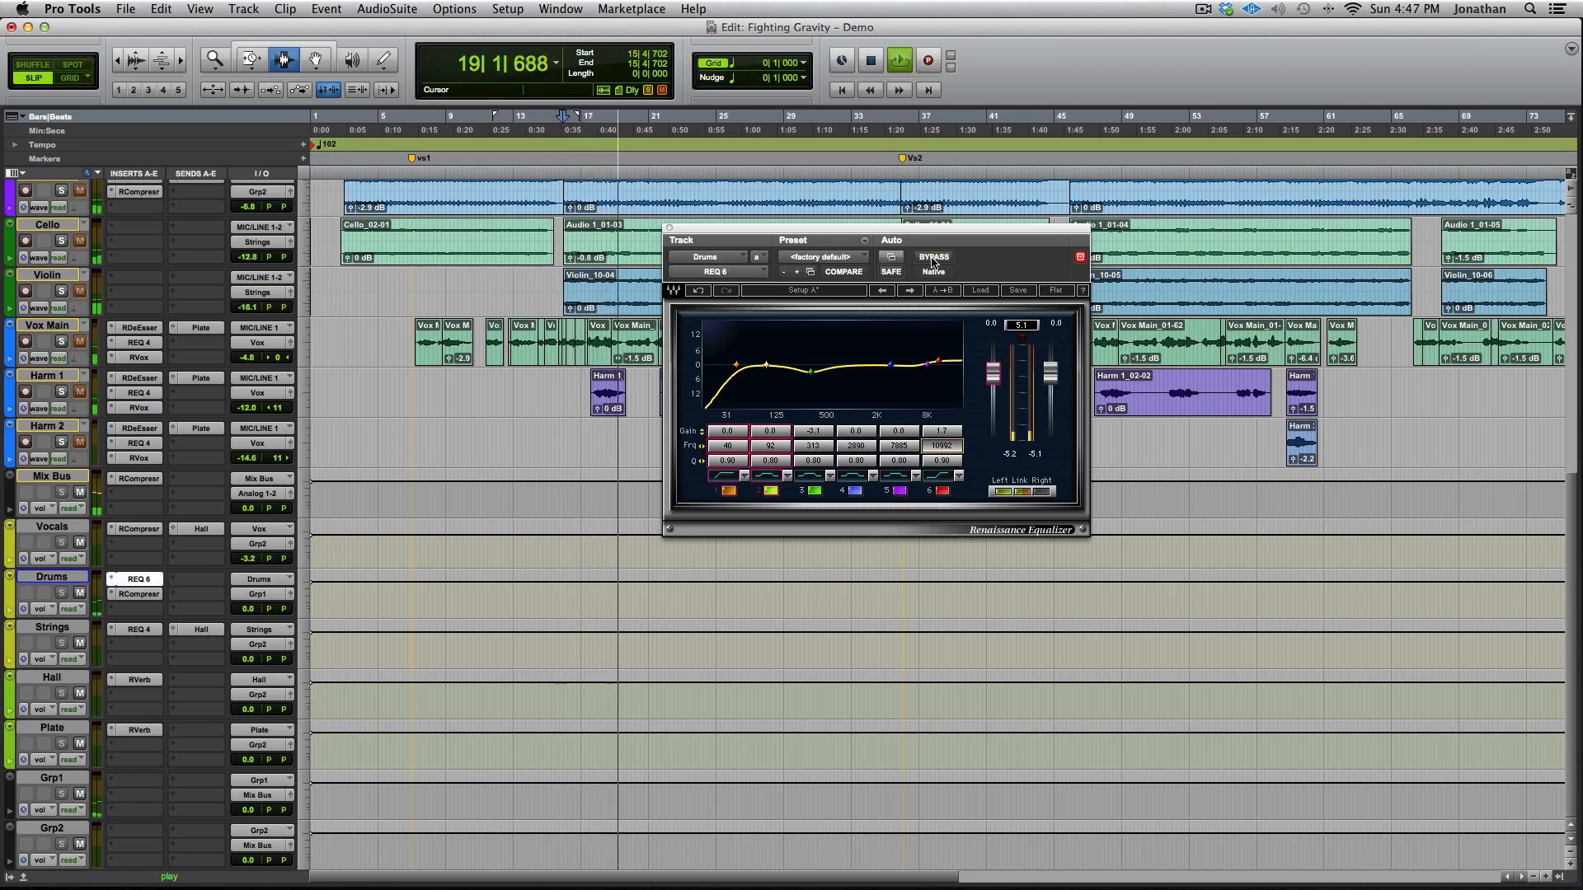
left_click(934, 262)
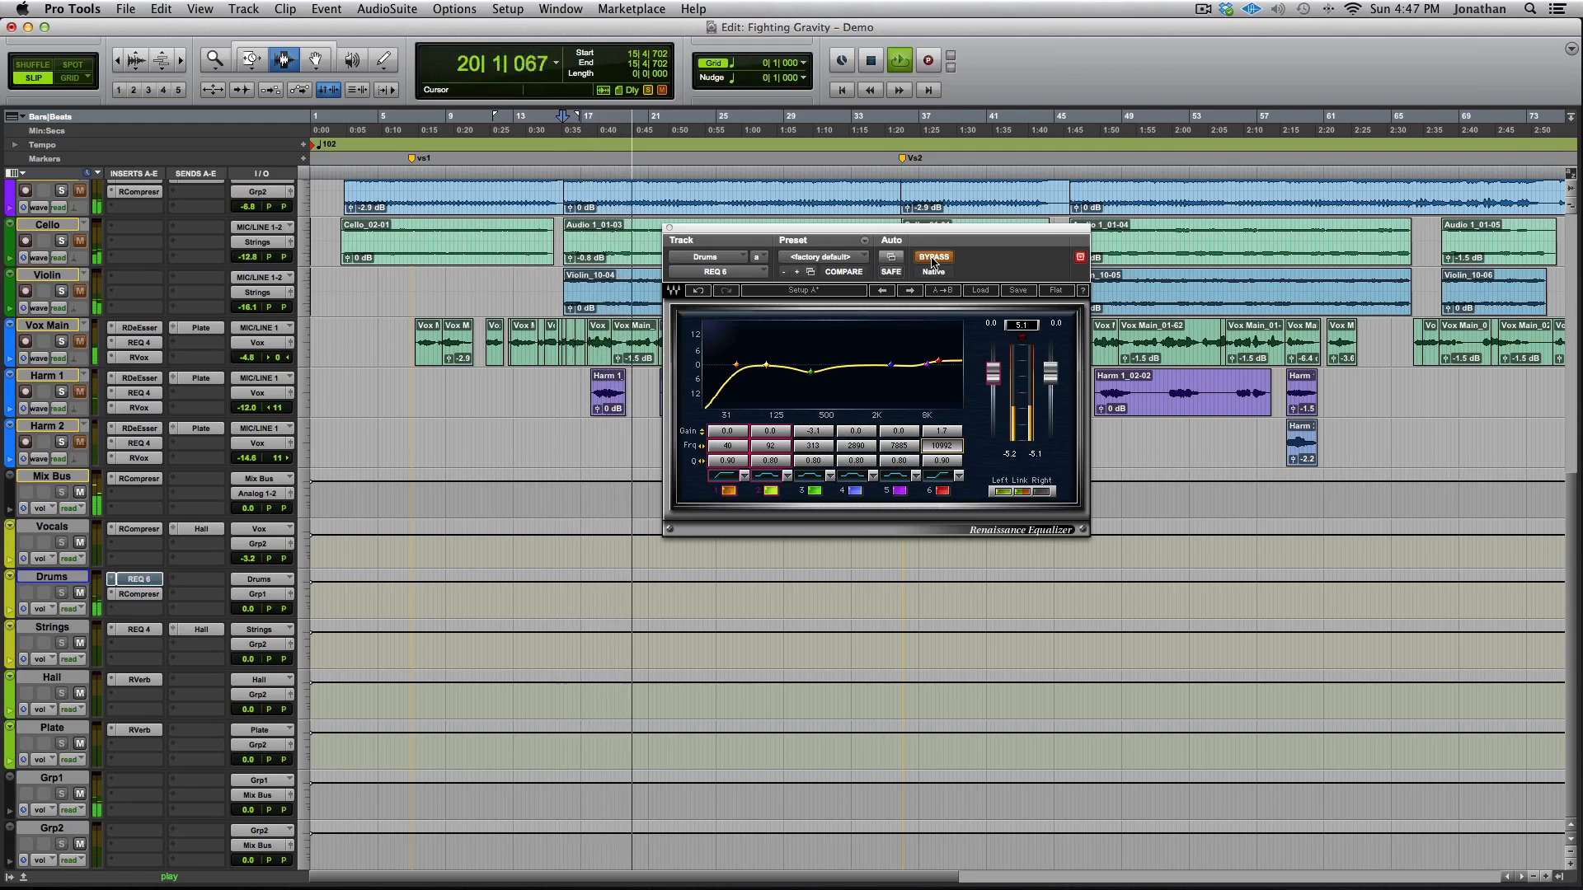
left_click(934, 262)
key("space")
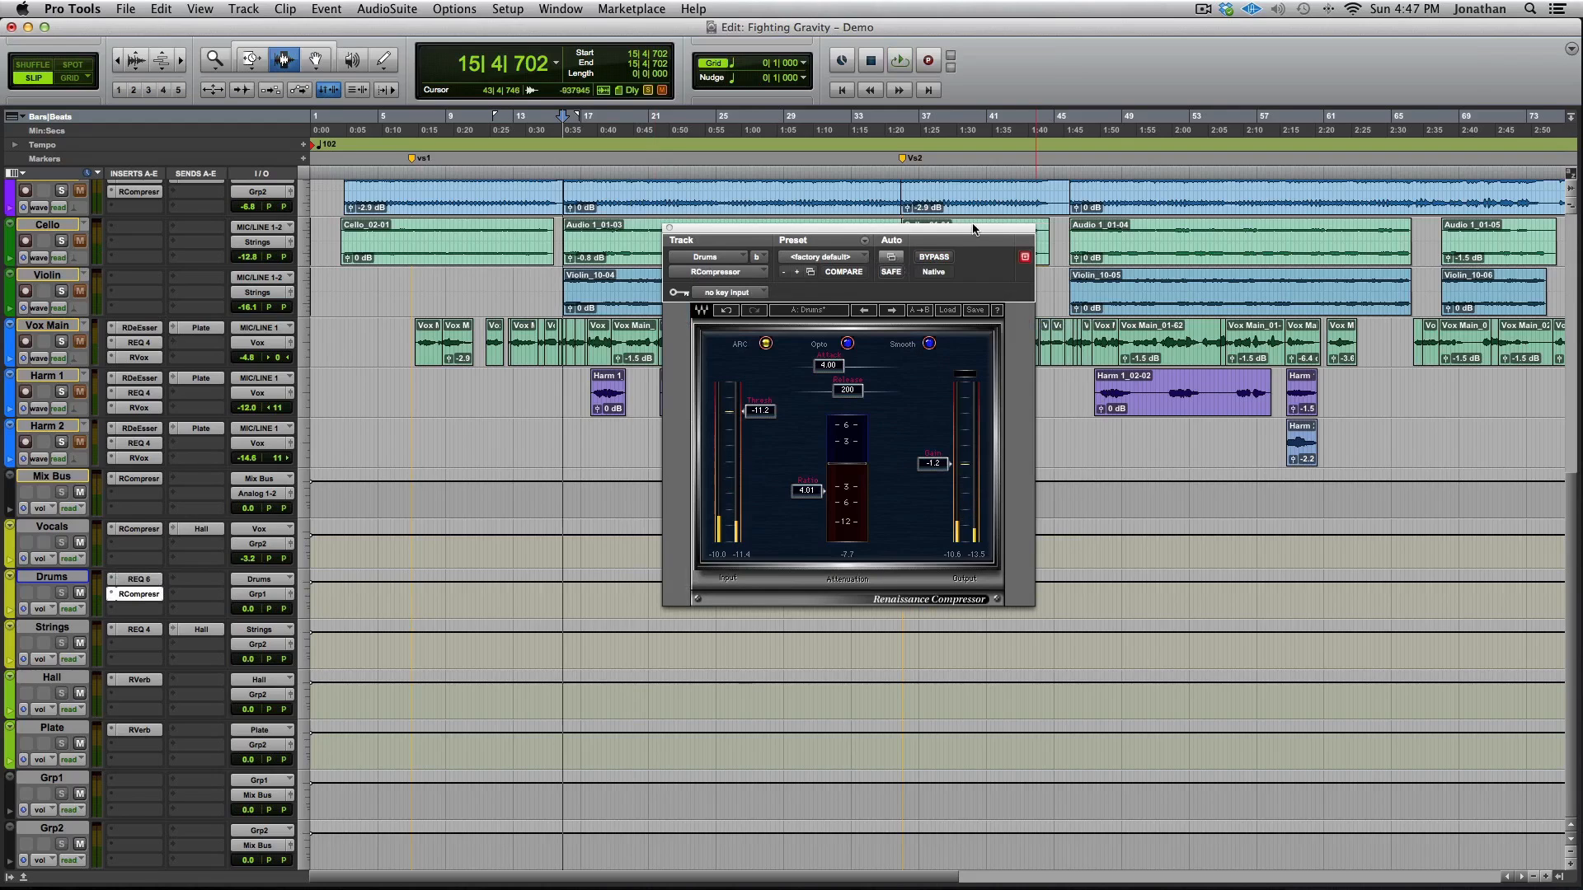
Open the Drums bus's RCompressor and audition the full drum mix through it
left_click_drag(973, 226, 978, 233)
key("space")
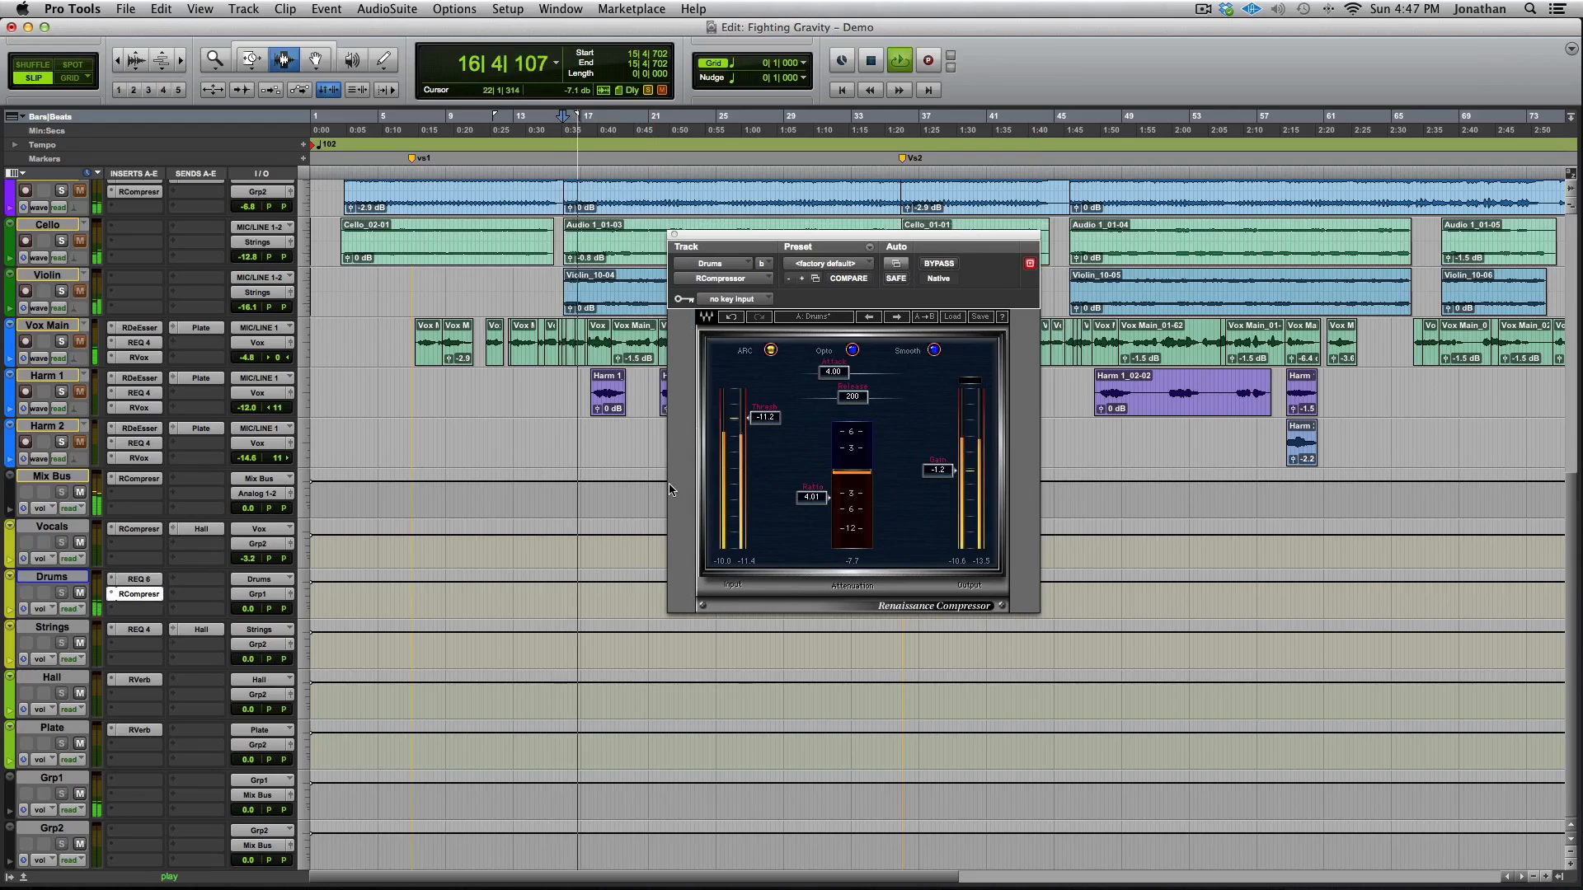
key("space")
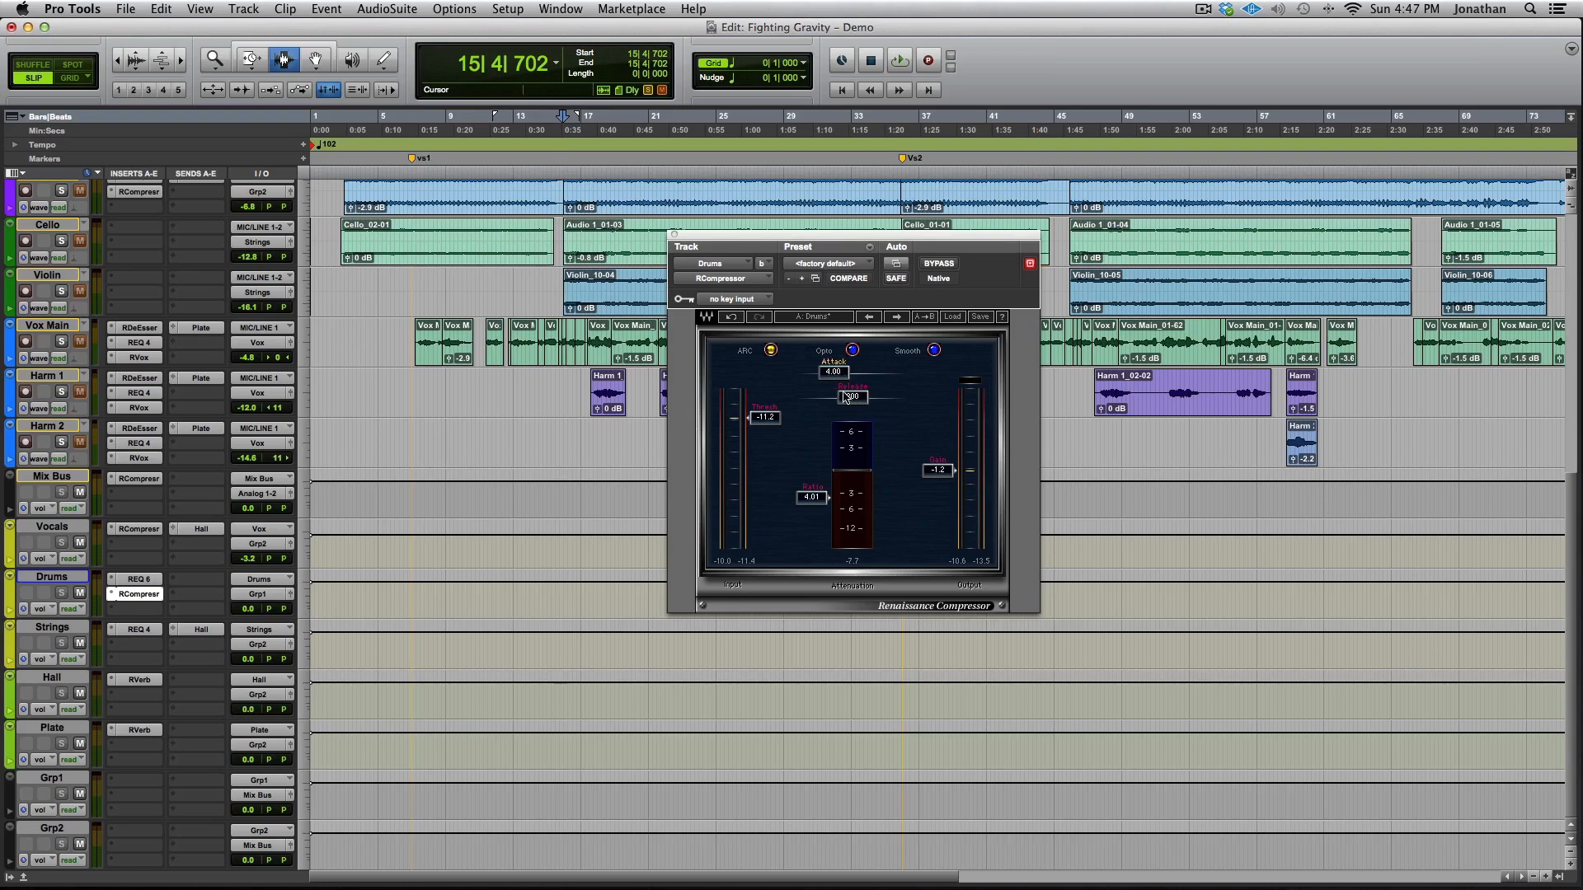
key("space")
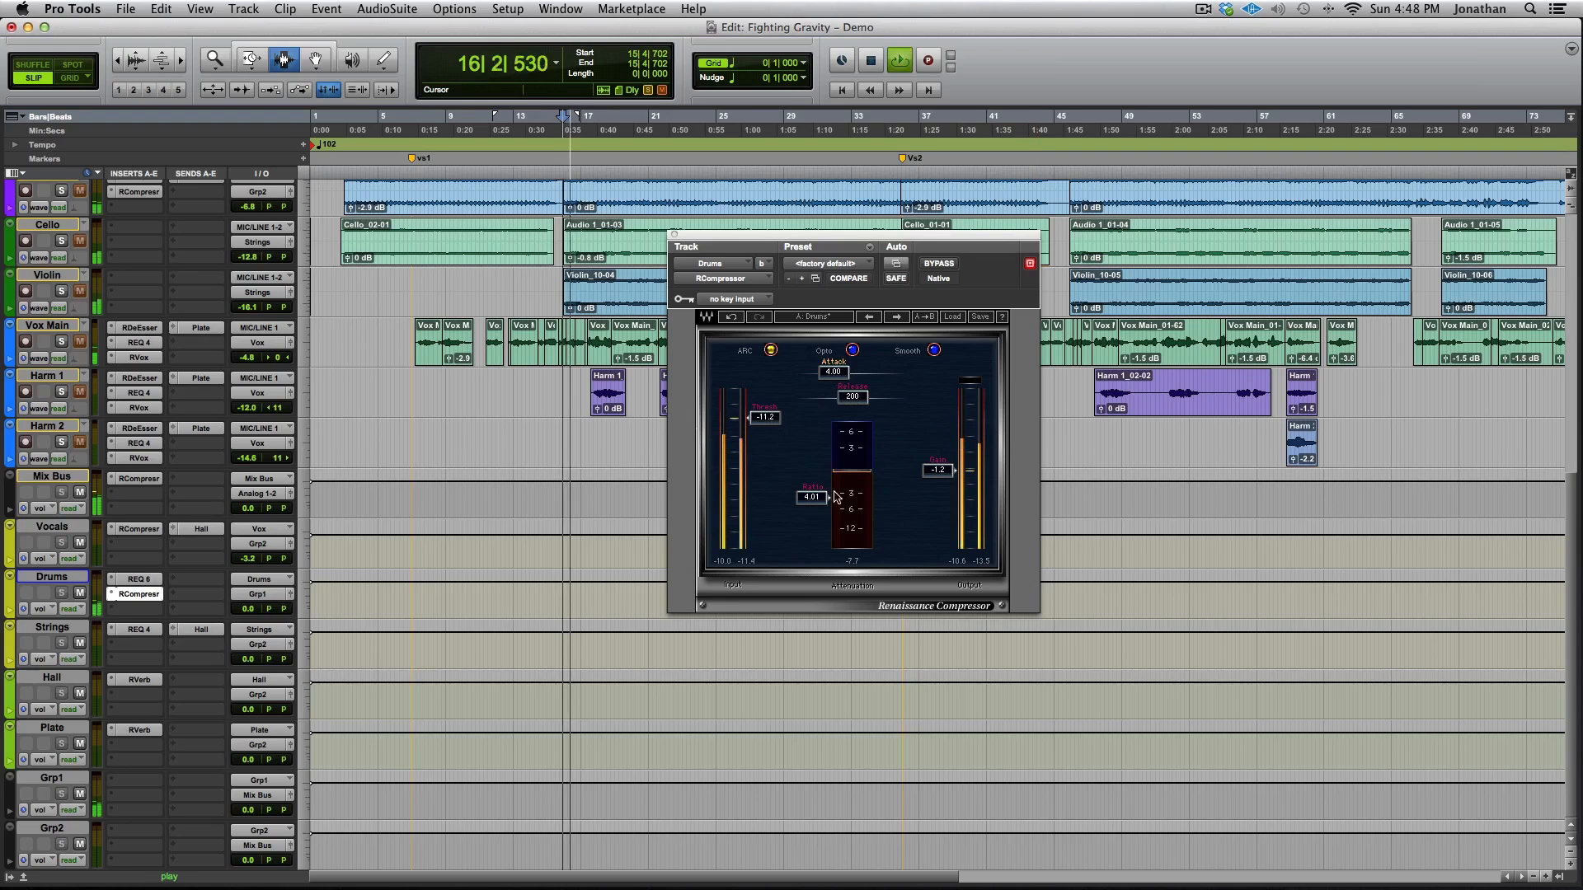
key("space")
Compare the drum mix with the Drums bus's RCompressor bypassed and active
key("space")
left_click(952, 266)
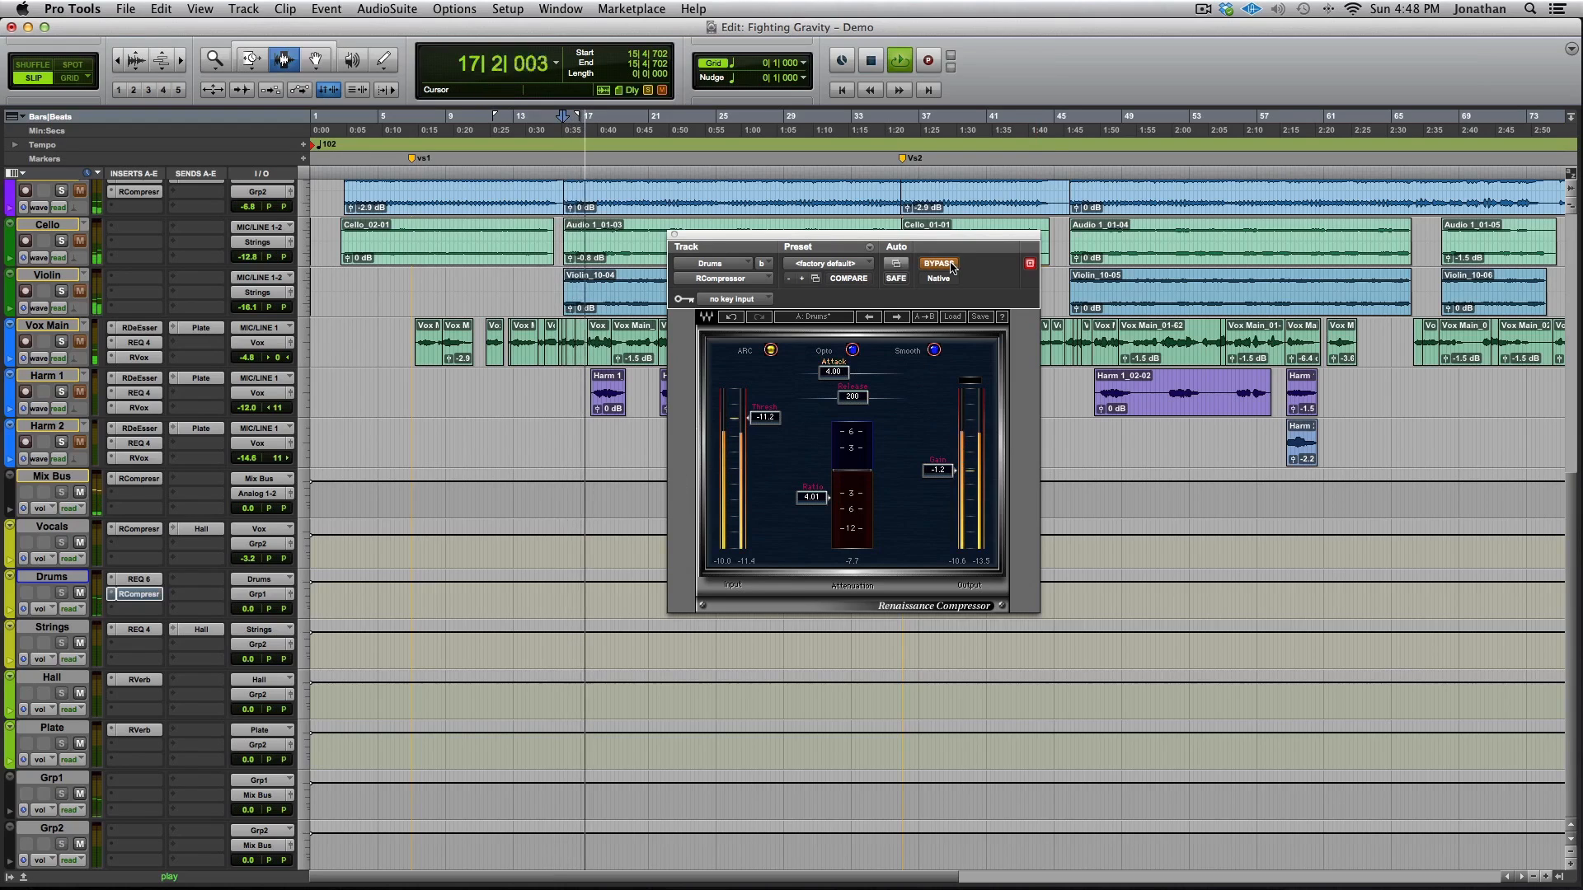
left_click(952, 265)
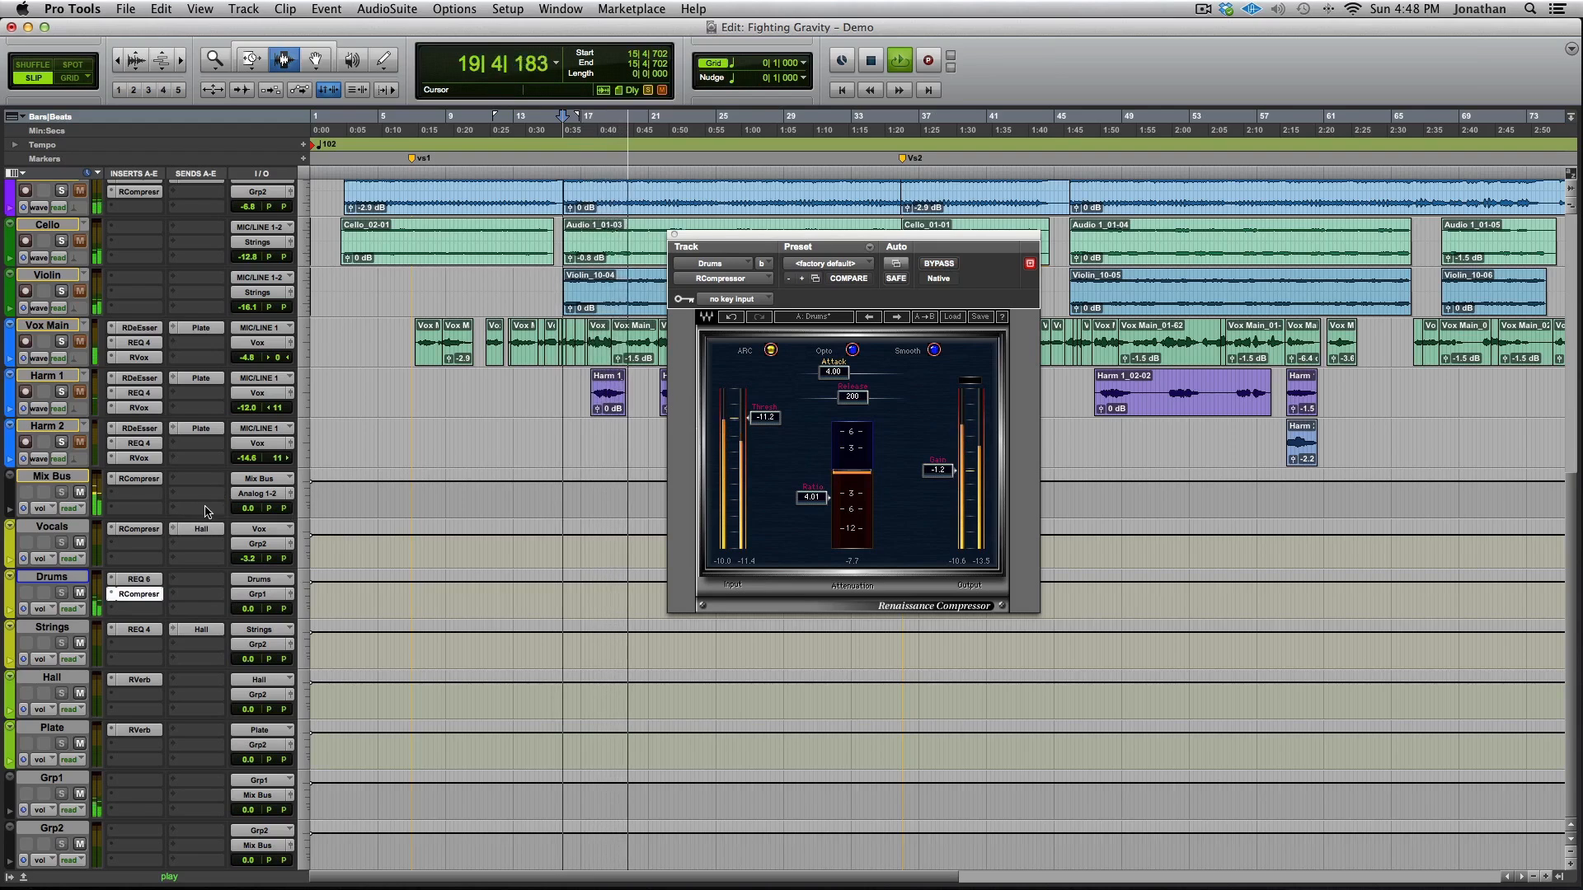
key("space")
Solo the J Bass track alone in place of the drums and audition it
scroll(202, 495, "up", 10)
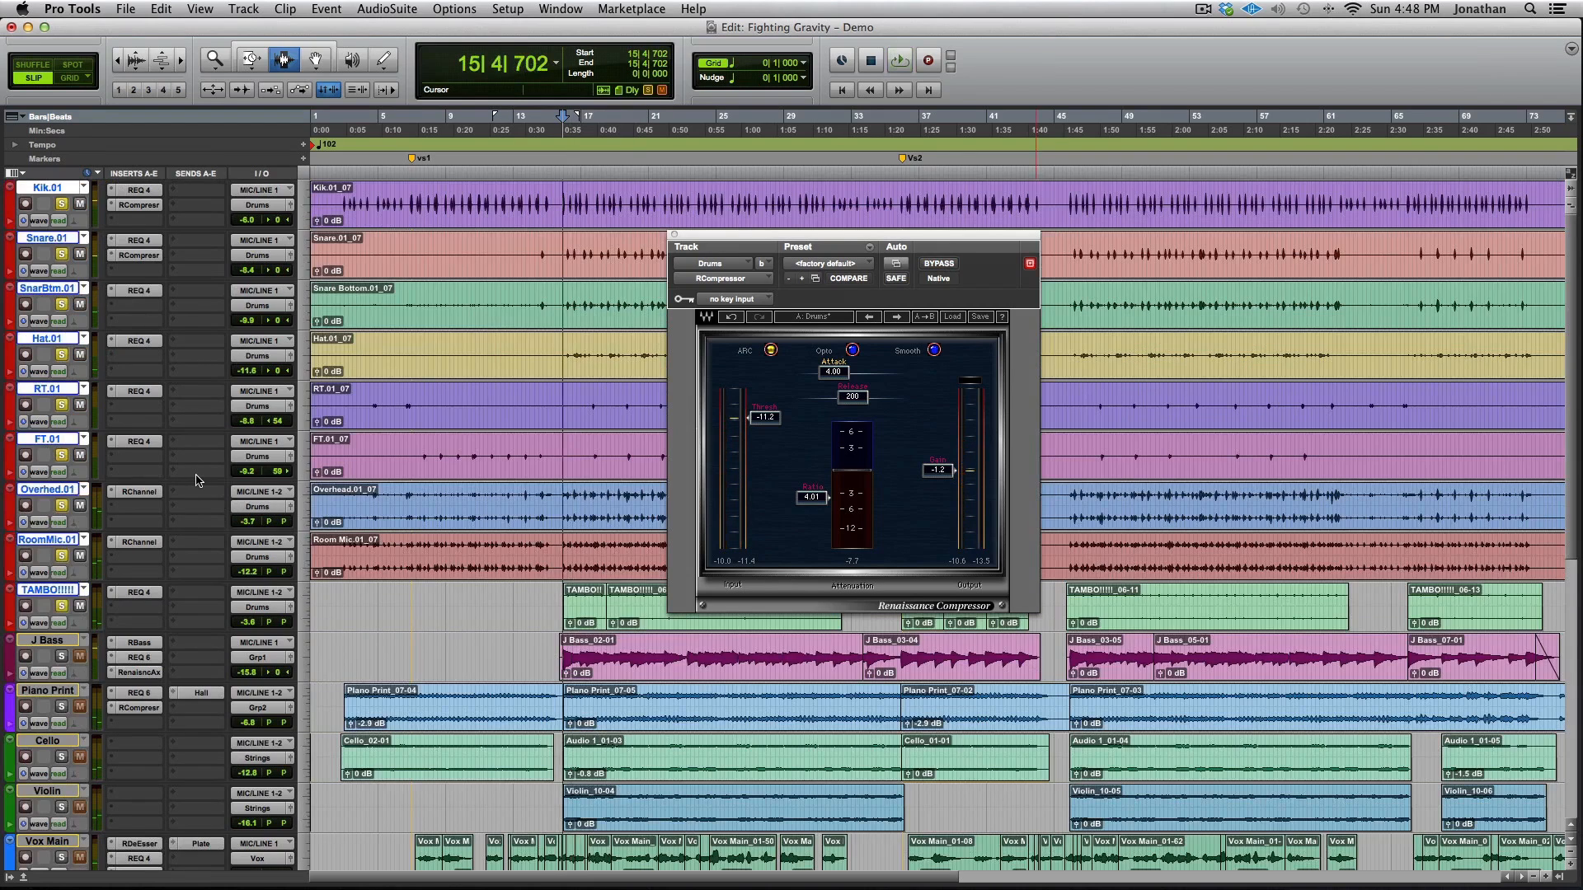
left_click(49, 641)
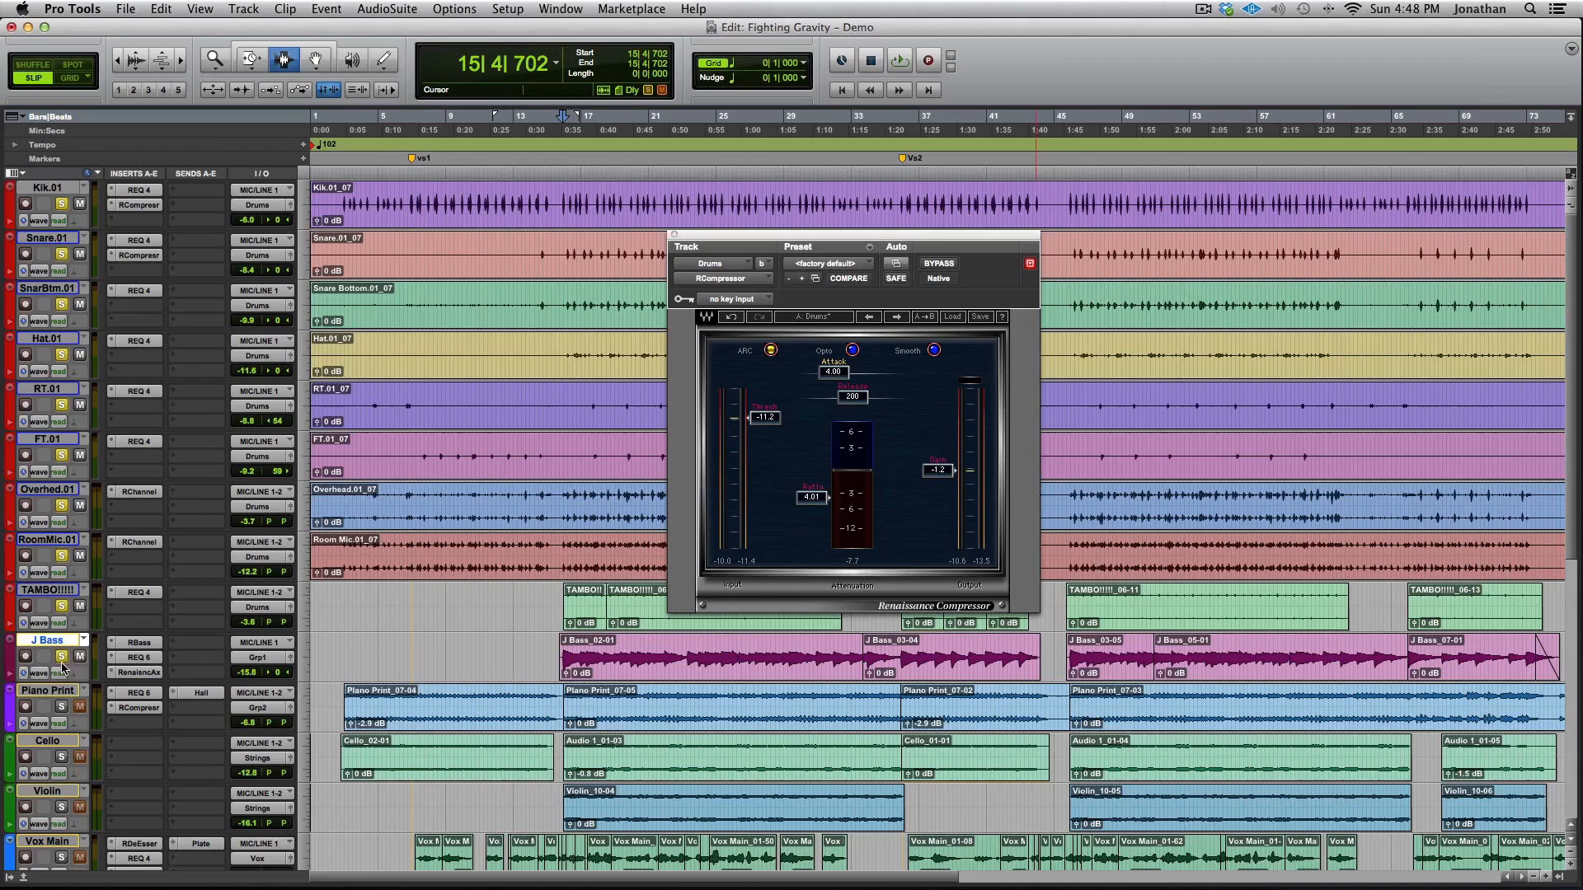
key("space")
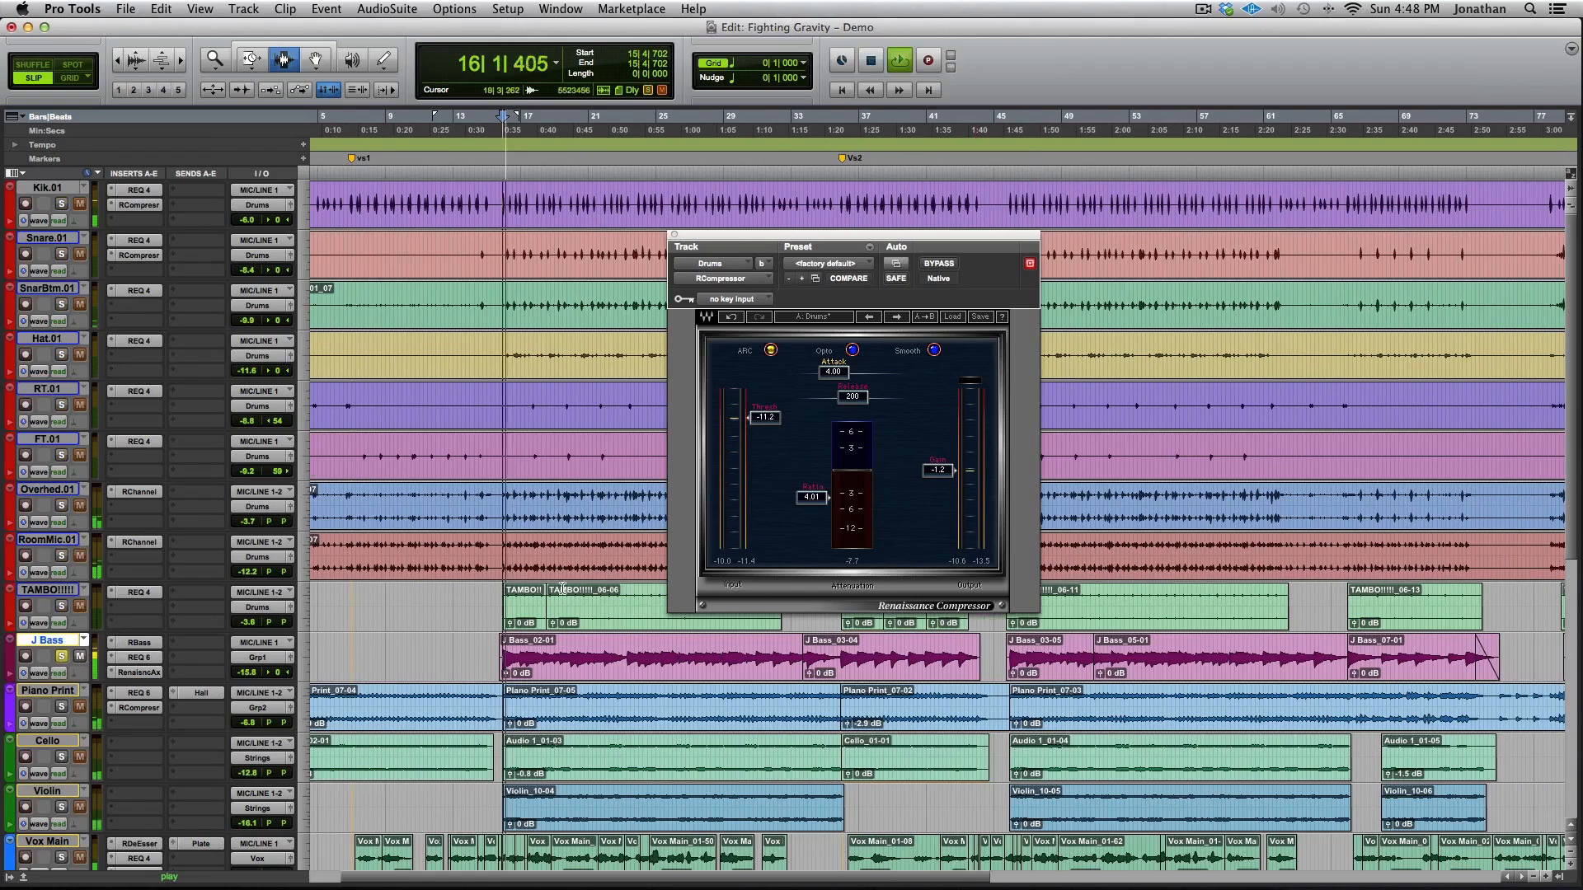
scroll(635, 347, "down", 1)
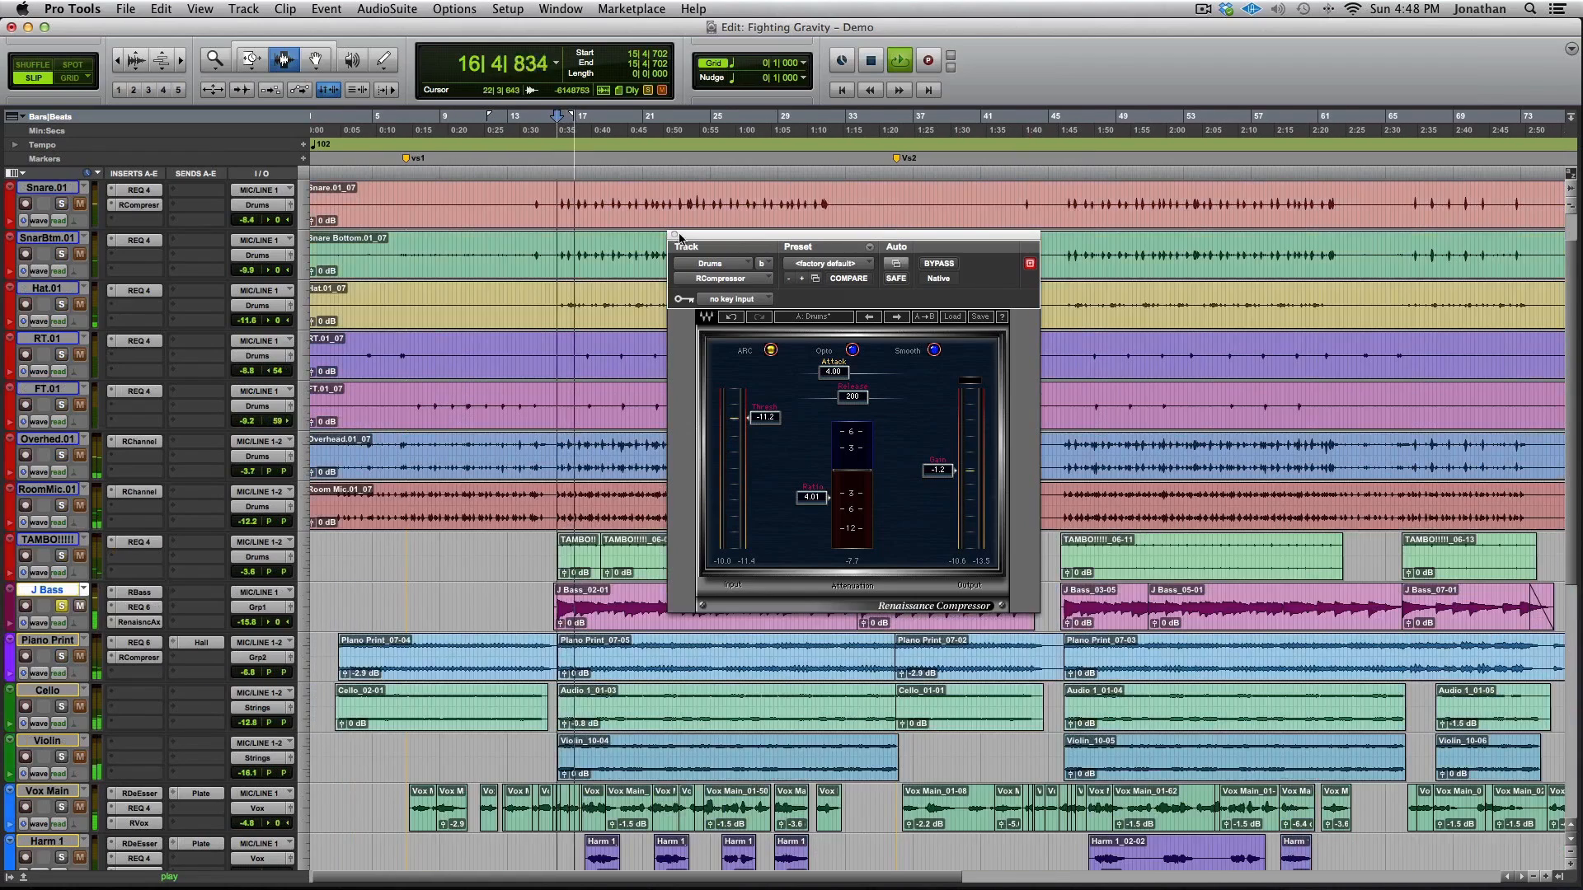
Open the J Bass track's RBass, enlarge the track and audition the dry bass with RBass, REQ 6 and Renaissance Axx bypassed
left_click(674, 235)
key("space")
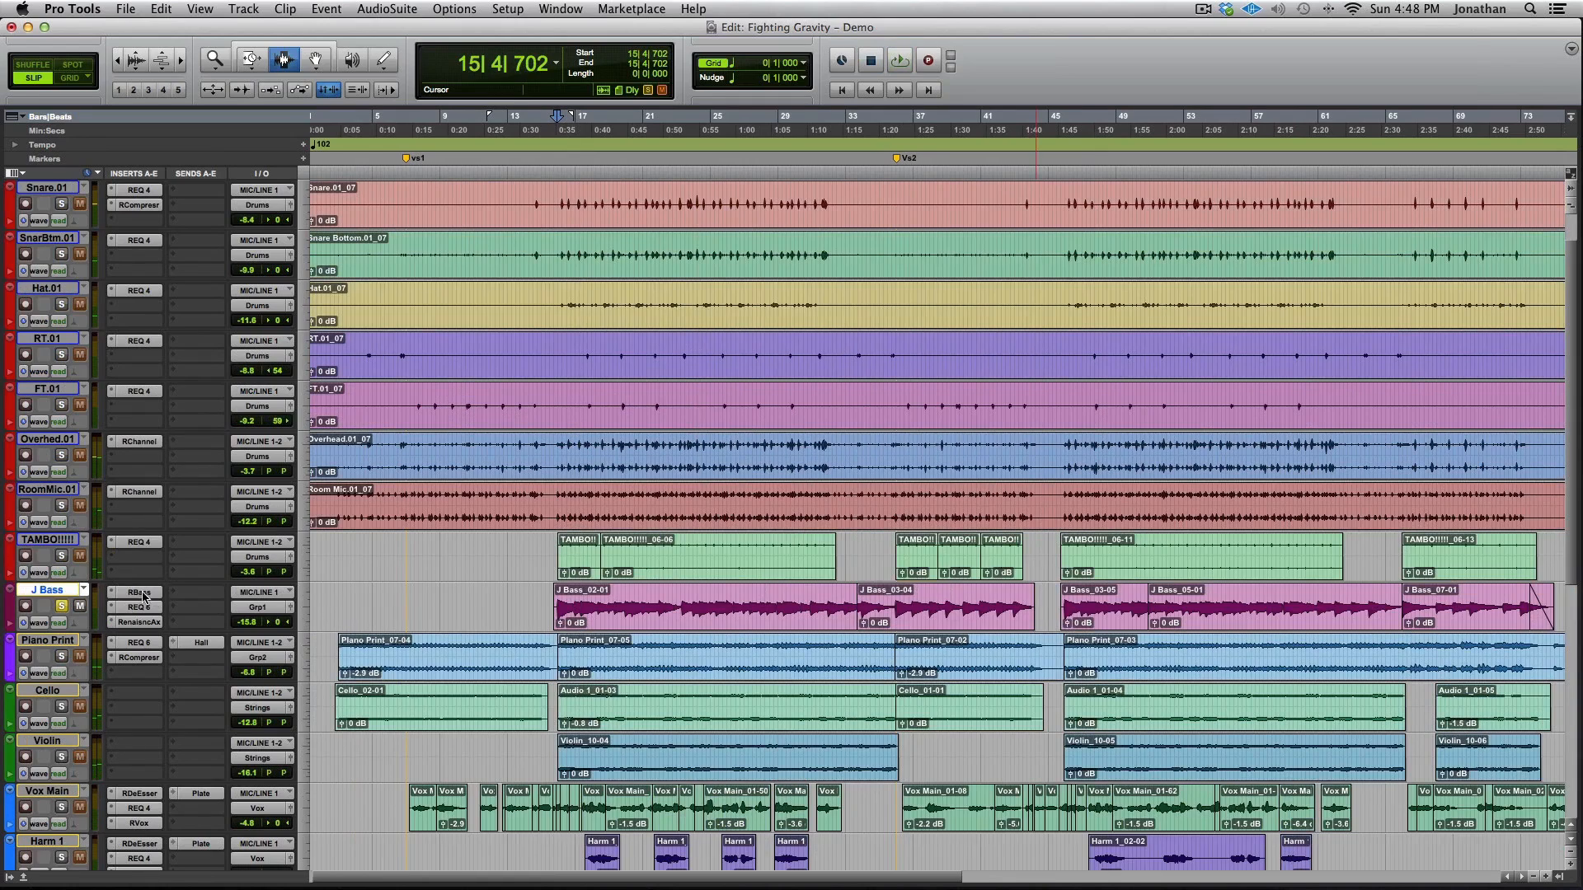
left_click(139, 593)
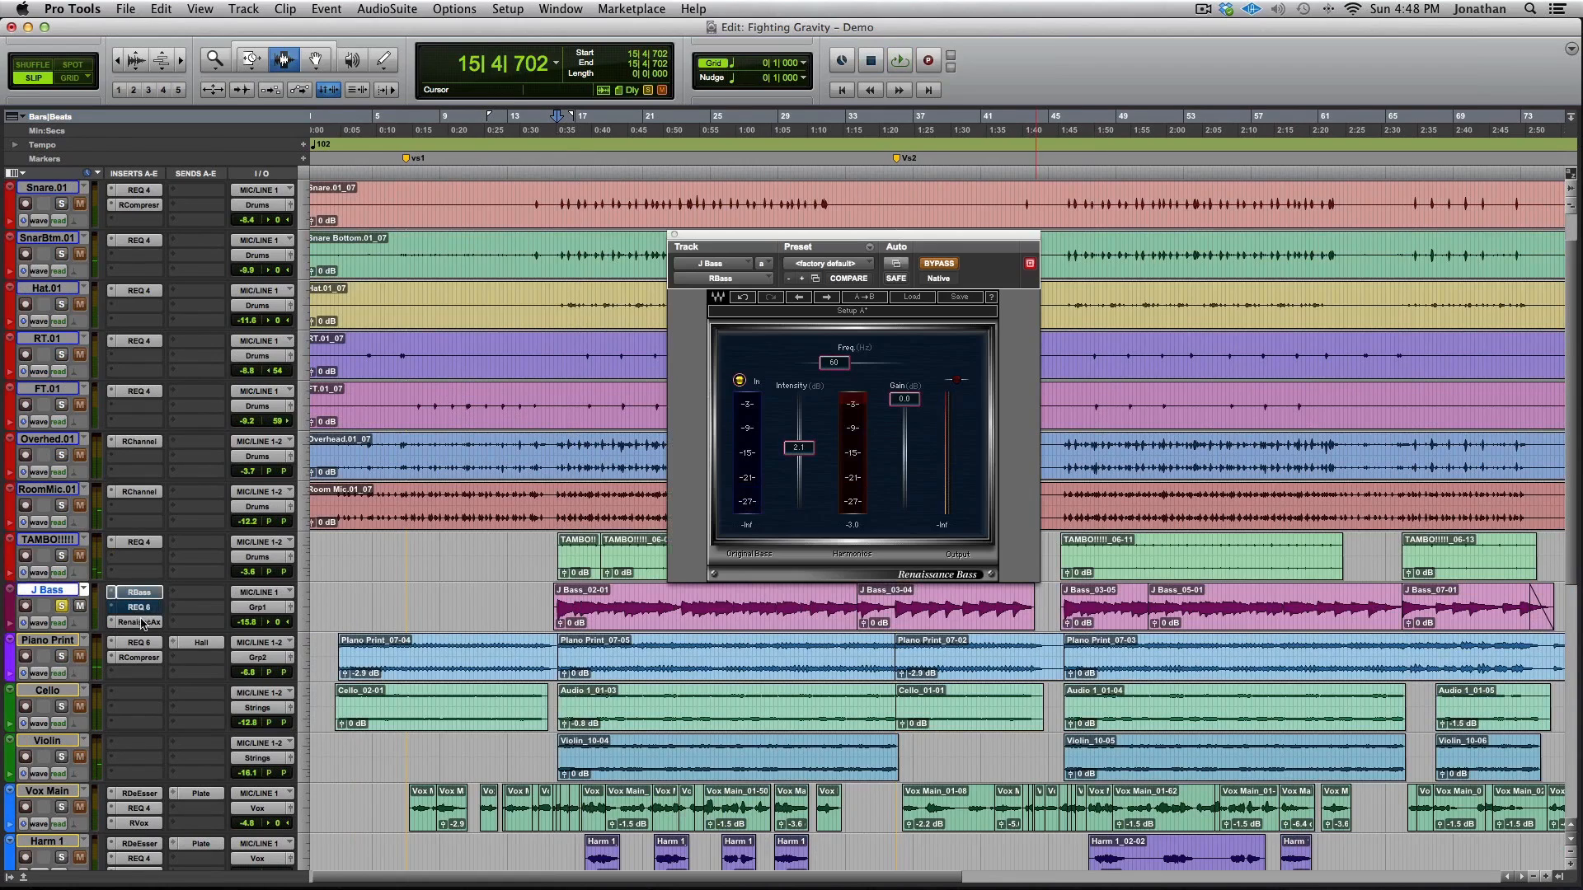
left_click(141, 623, "super")
left_click_drag(166, 633, 152, 688)
scroll(151, 686, "down", 1)
key("space")
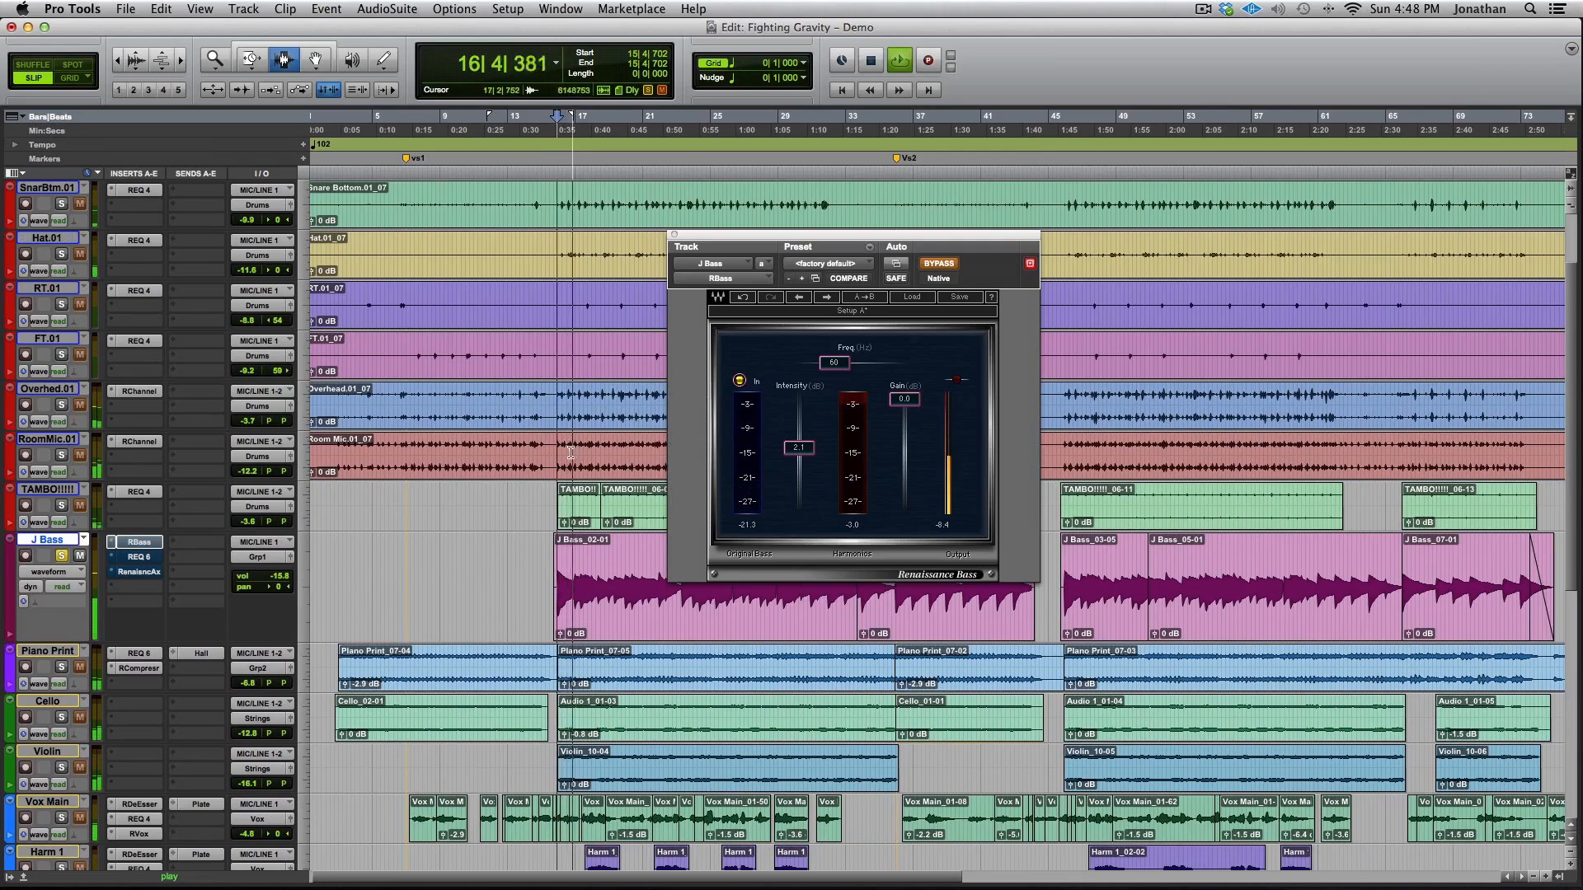
key("space")
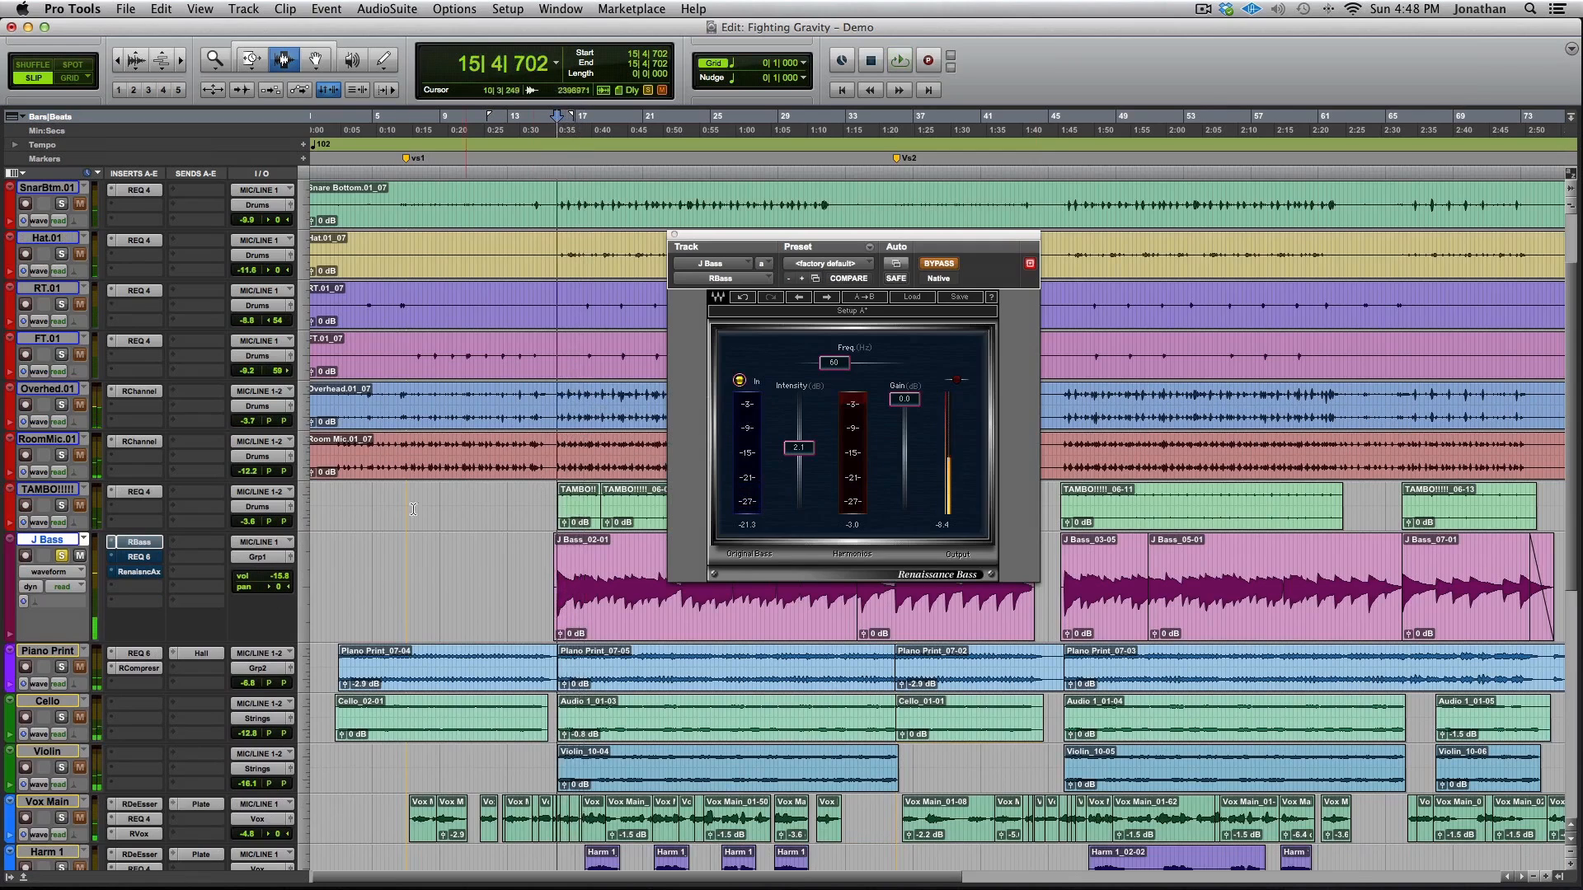
Reactivate the J Bass track's RBass and compare the soloed bass with it active and bypassed
left_click(140, 543, "super")
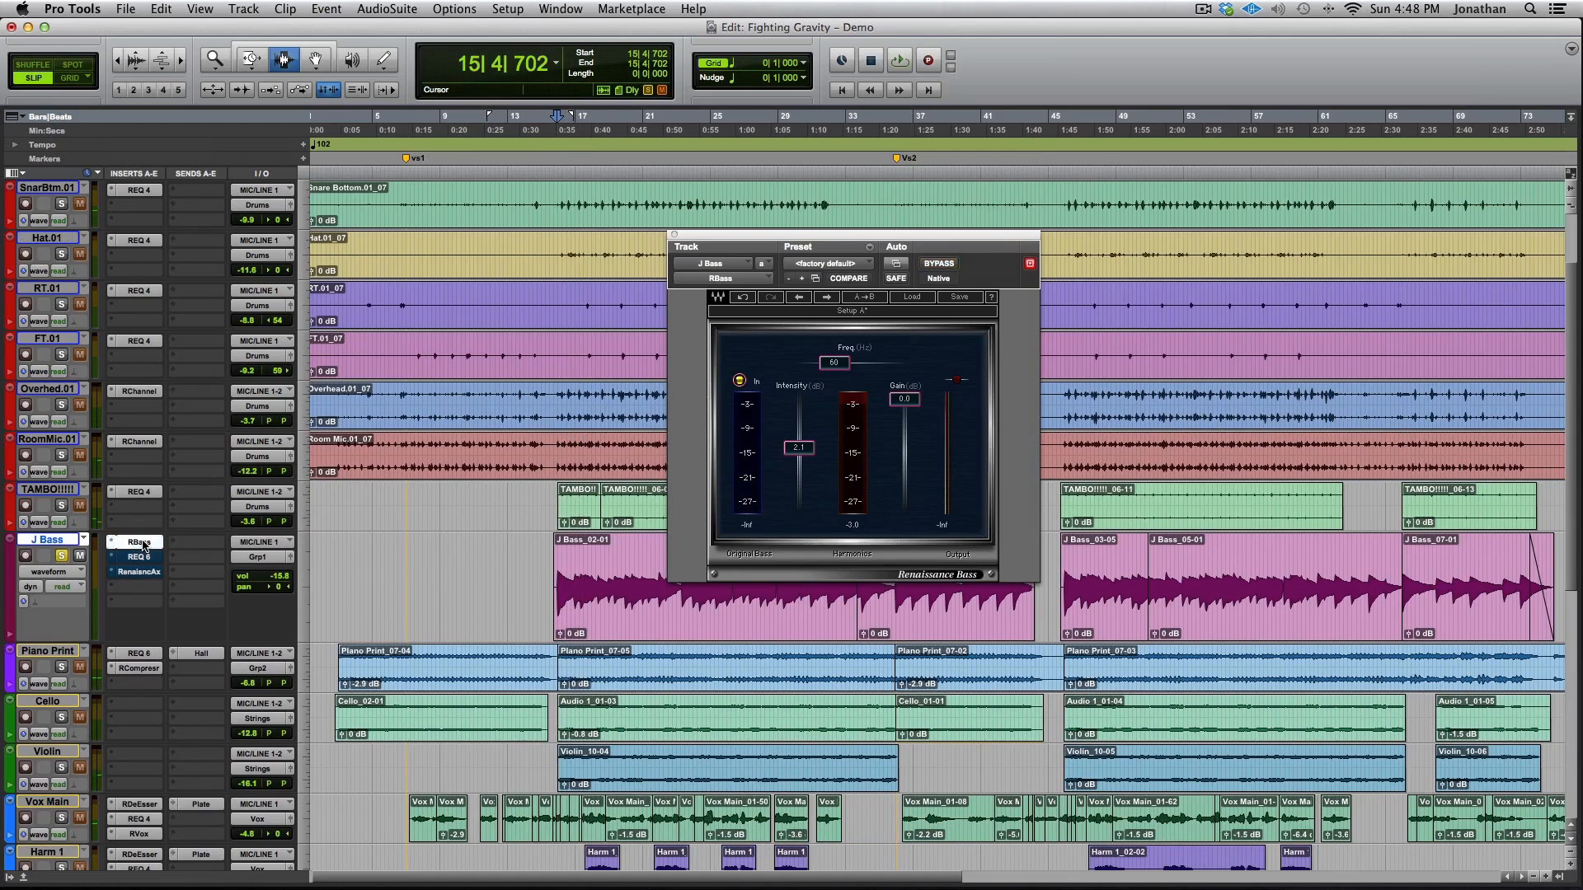
key("space")
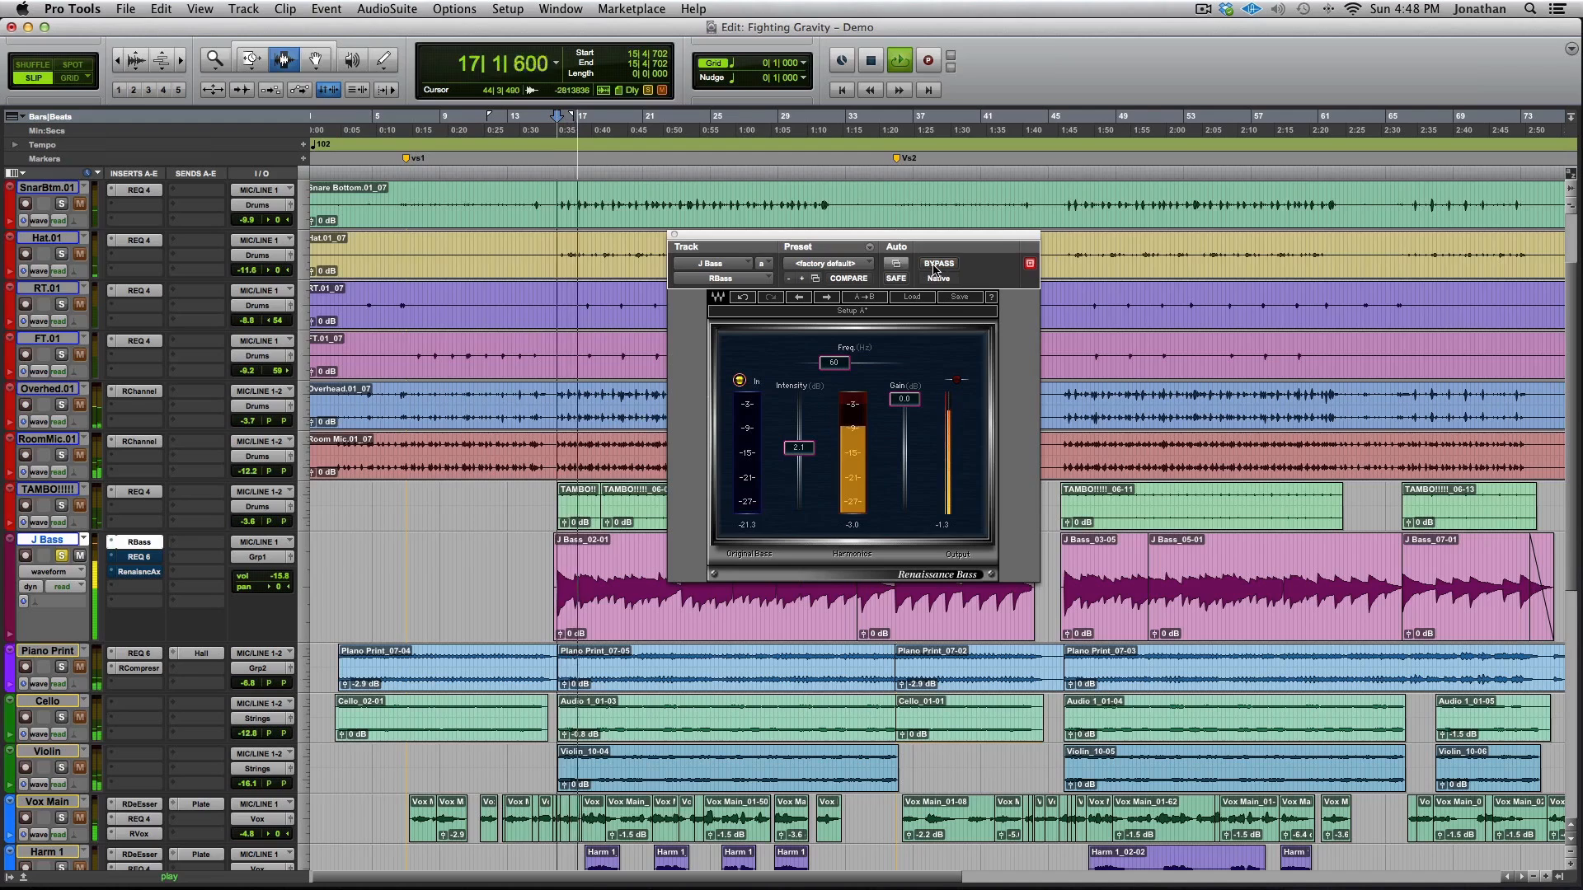
key("space")
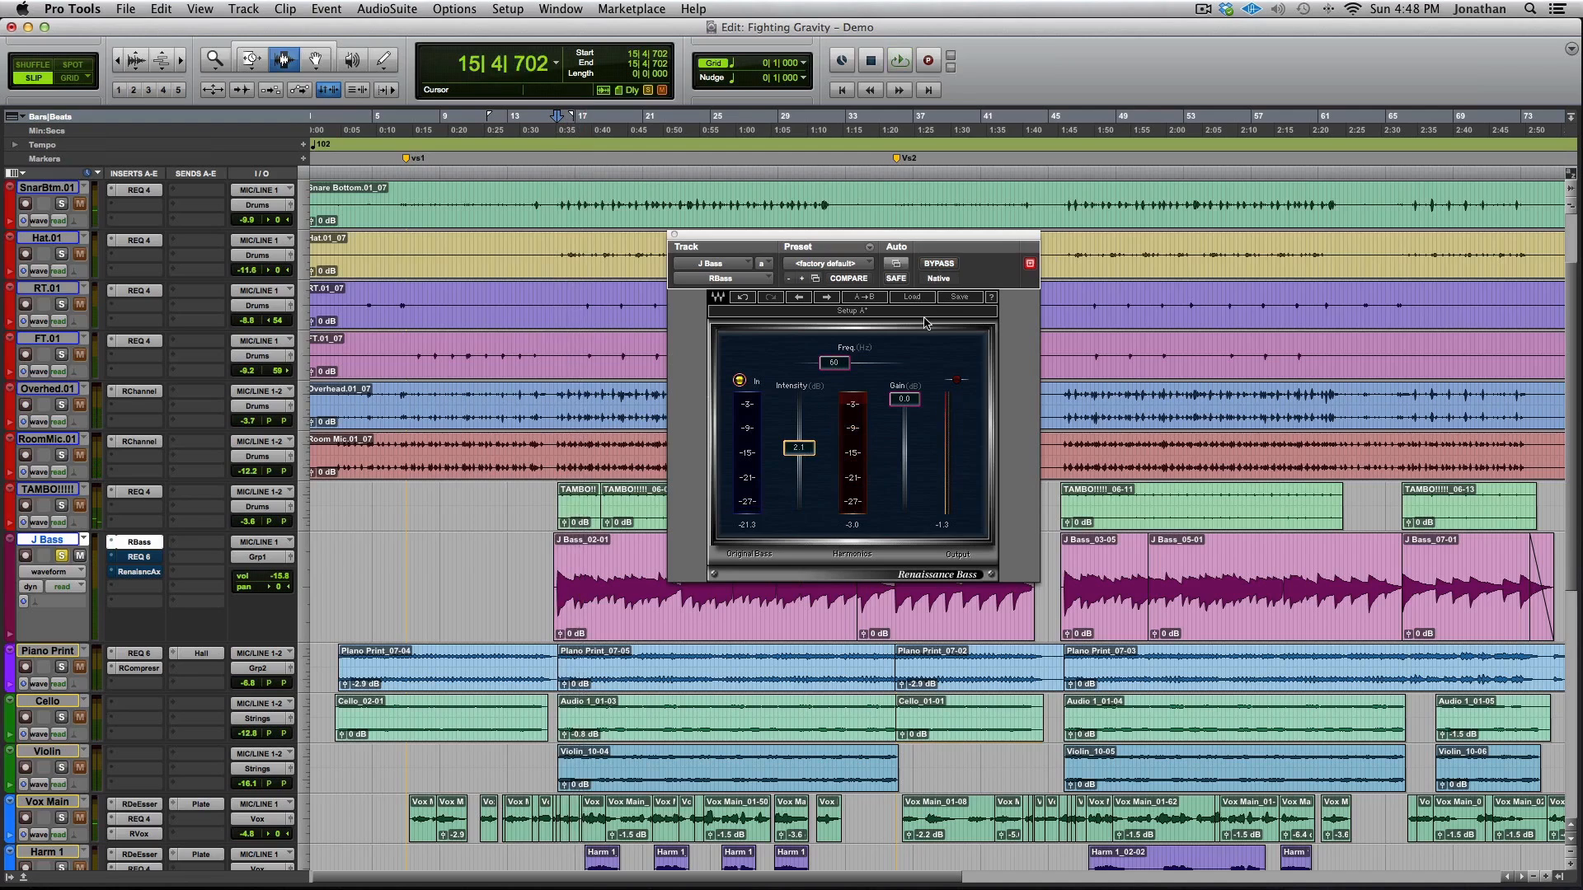
key("space")
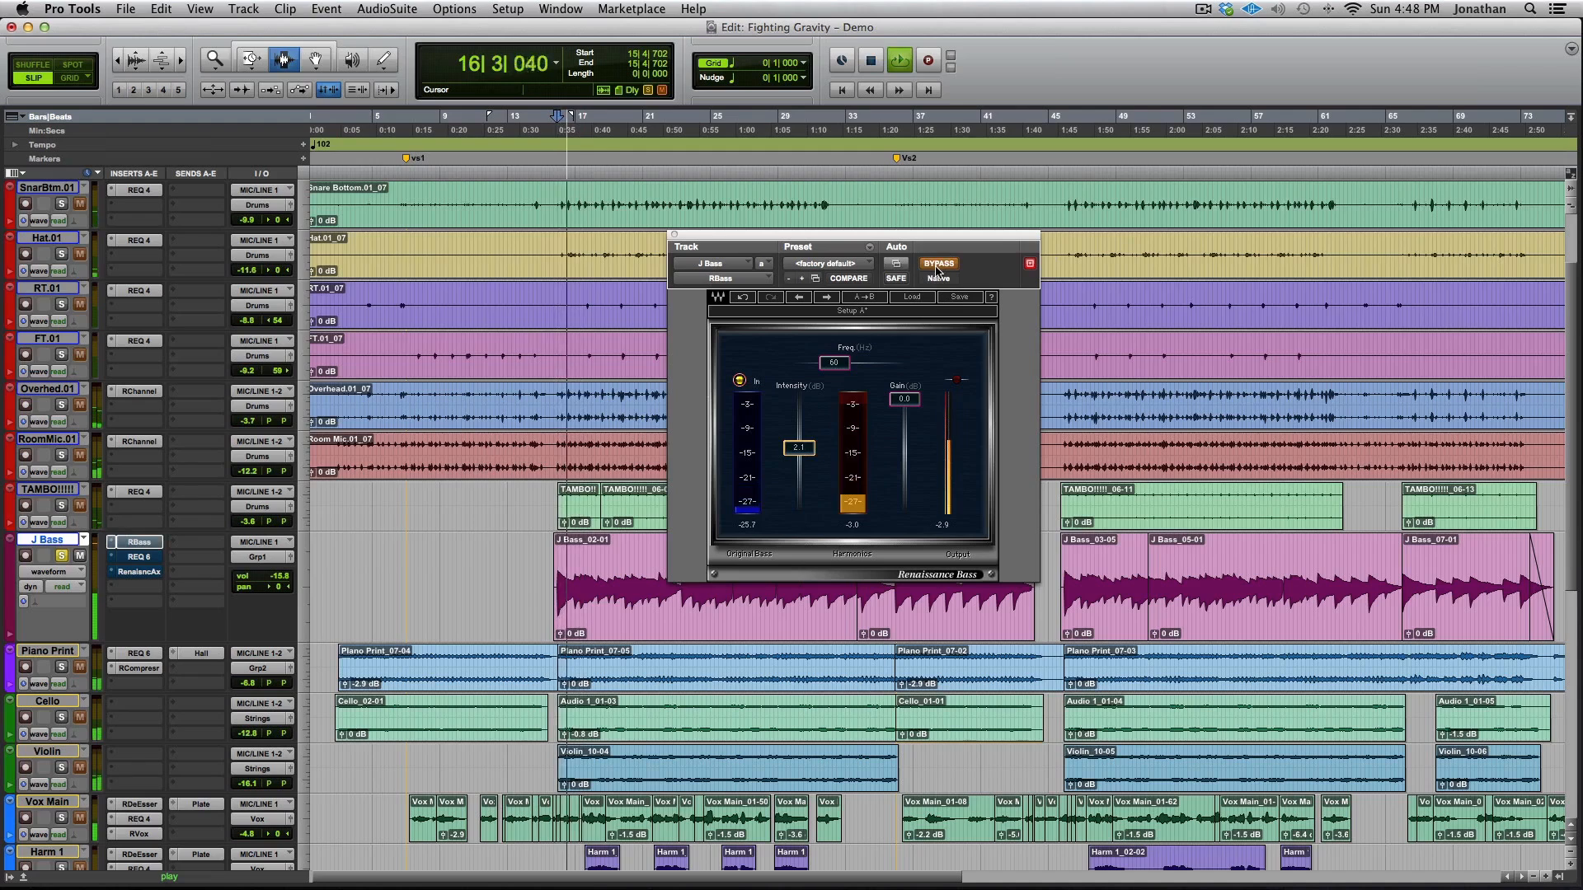
key("space")
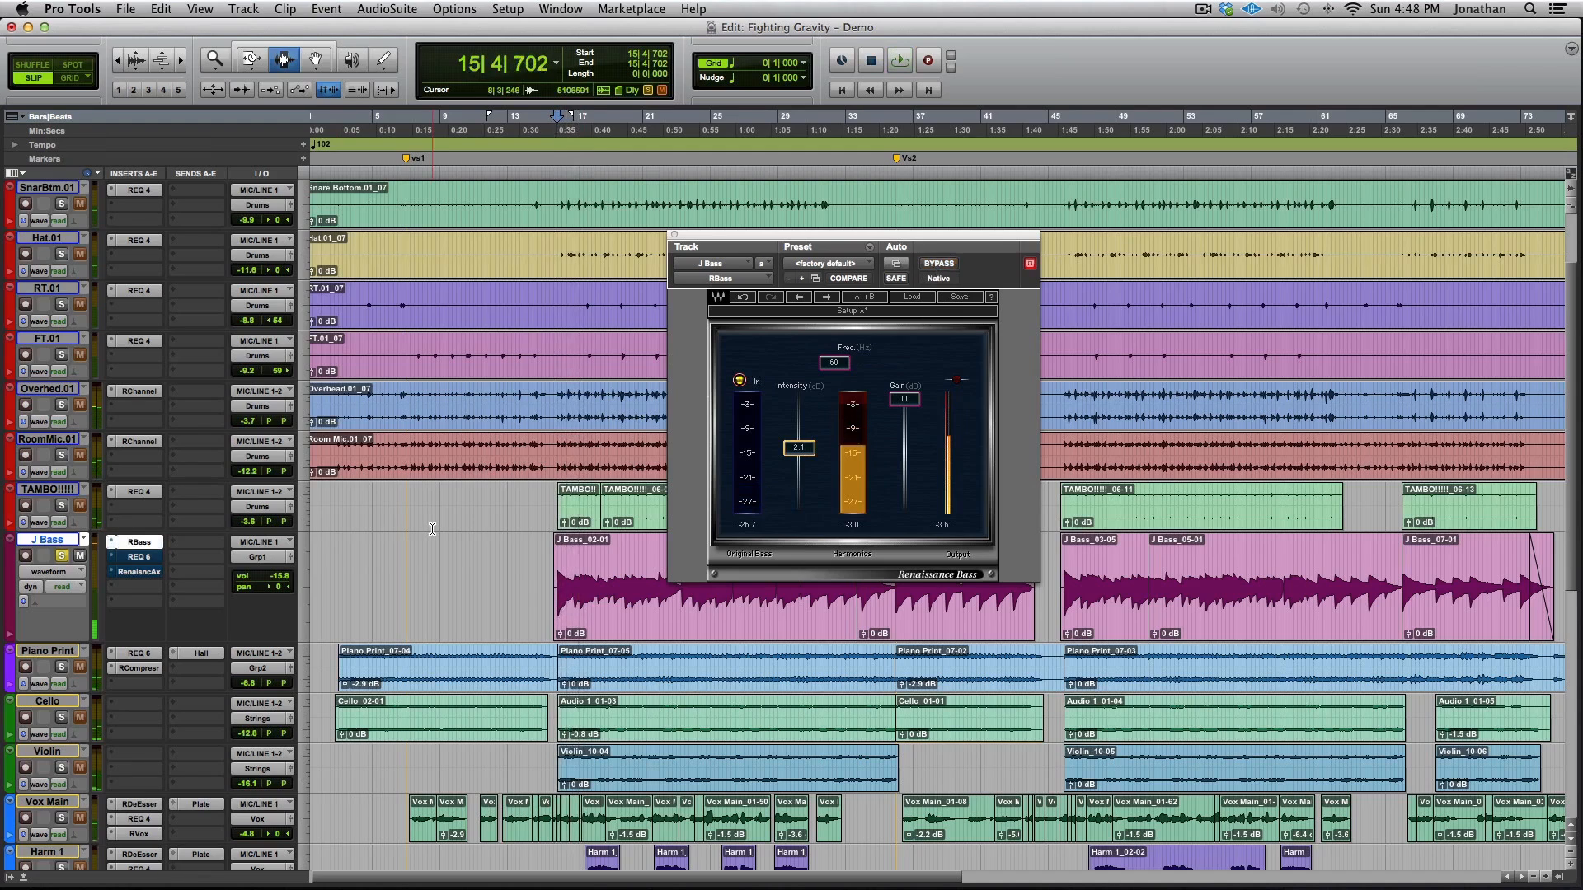
Open the J Bass track's REQ 6 and compare the soloed bass with the EQ active and bypassed
left_click(145, 558)
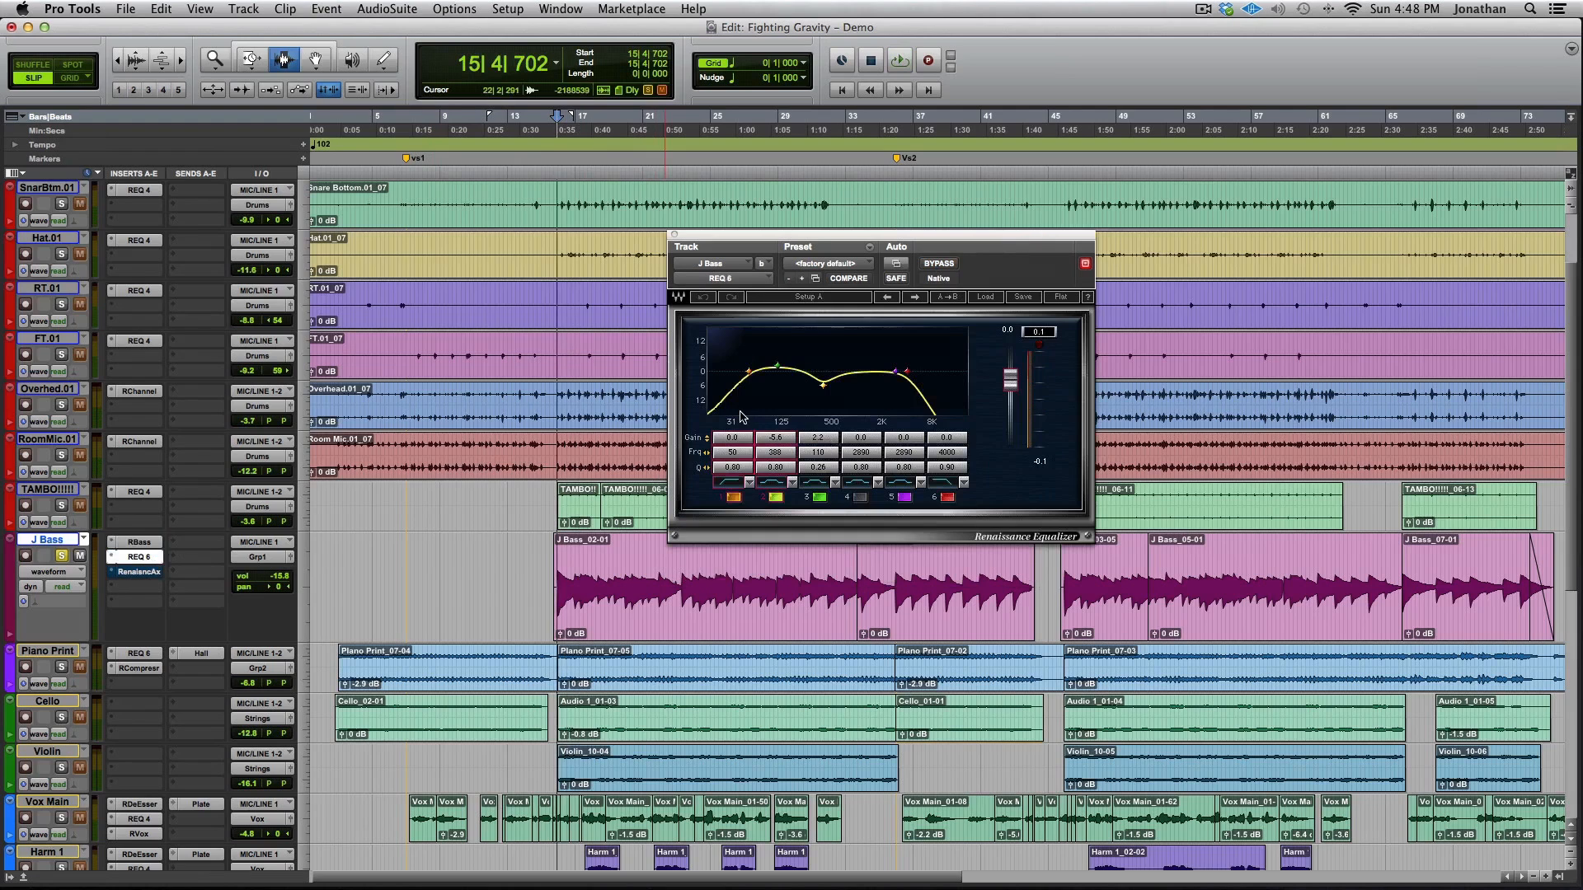
scroll(611, 443, "left", 1)
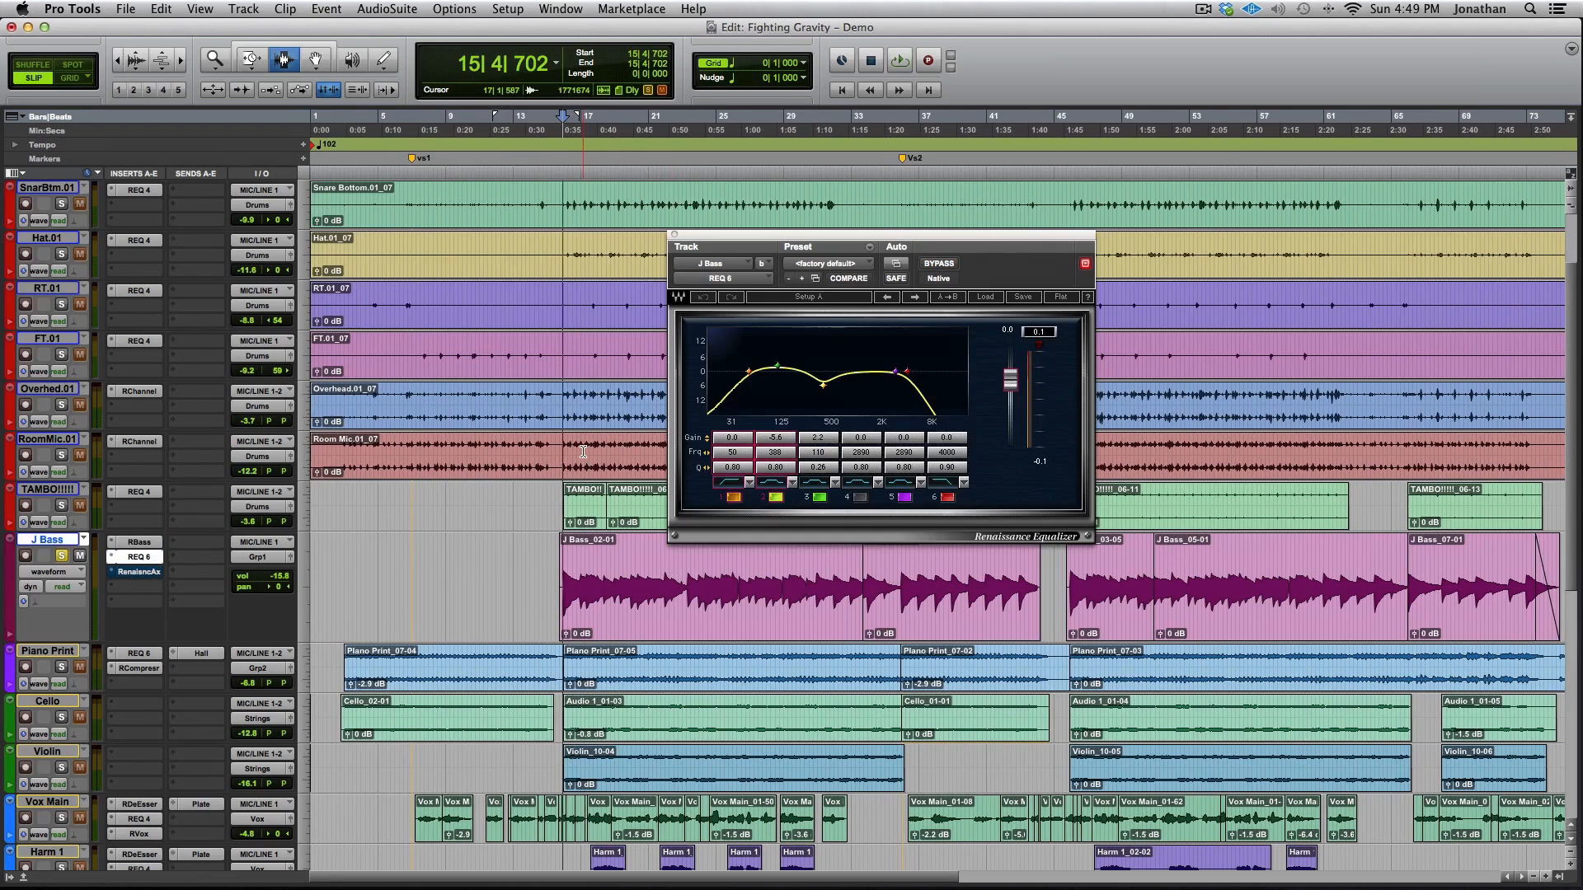
key("space")
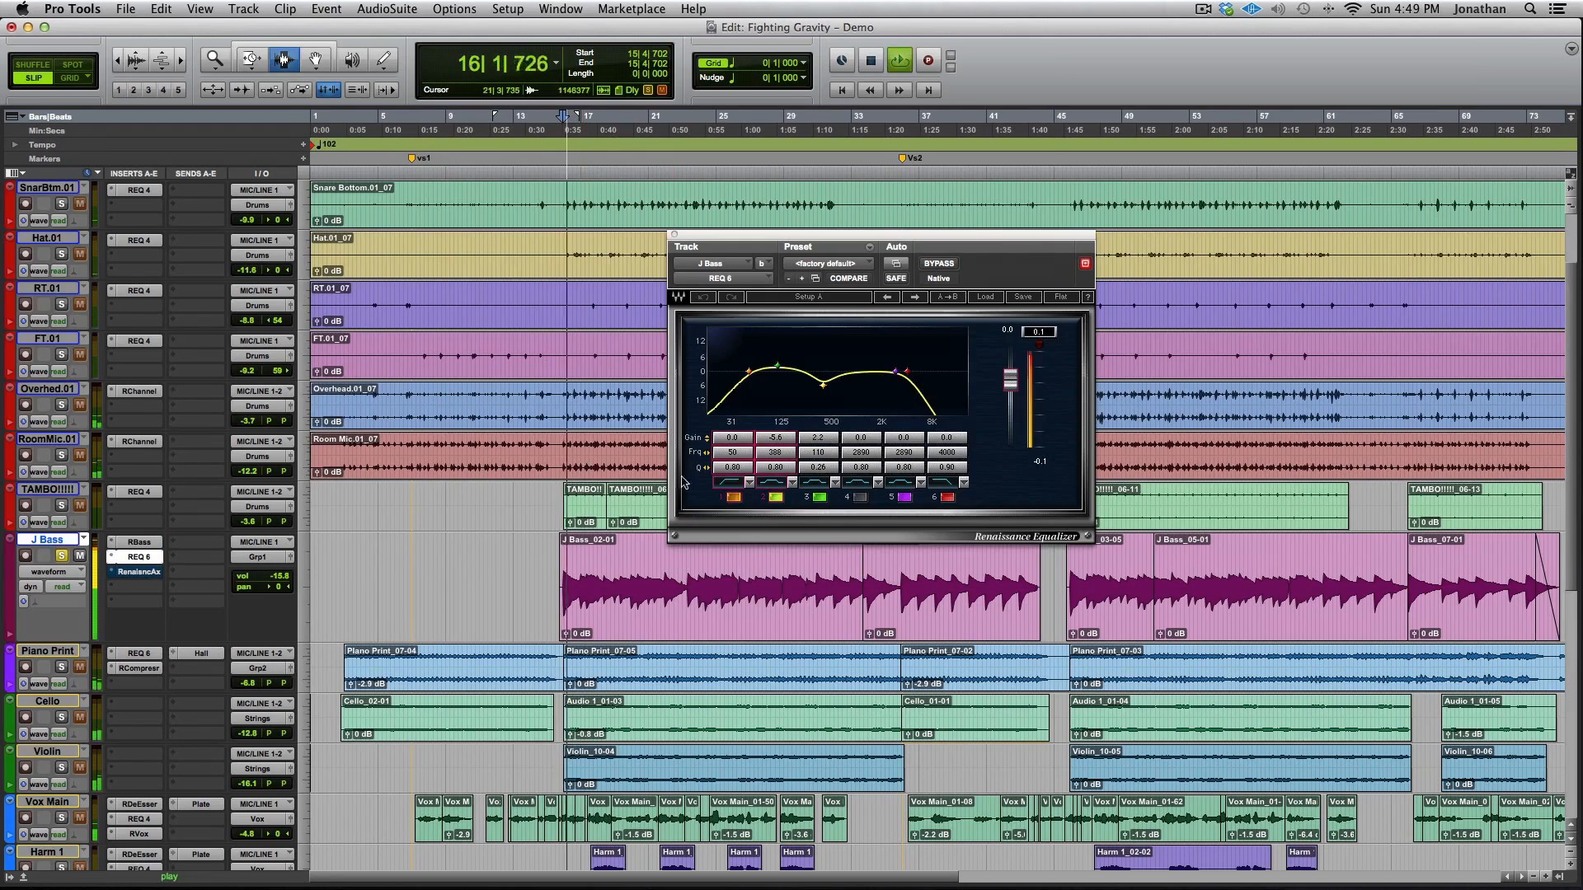
left_click(929, 264)
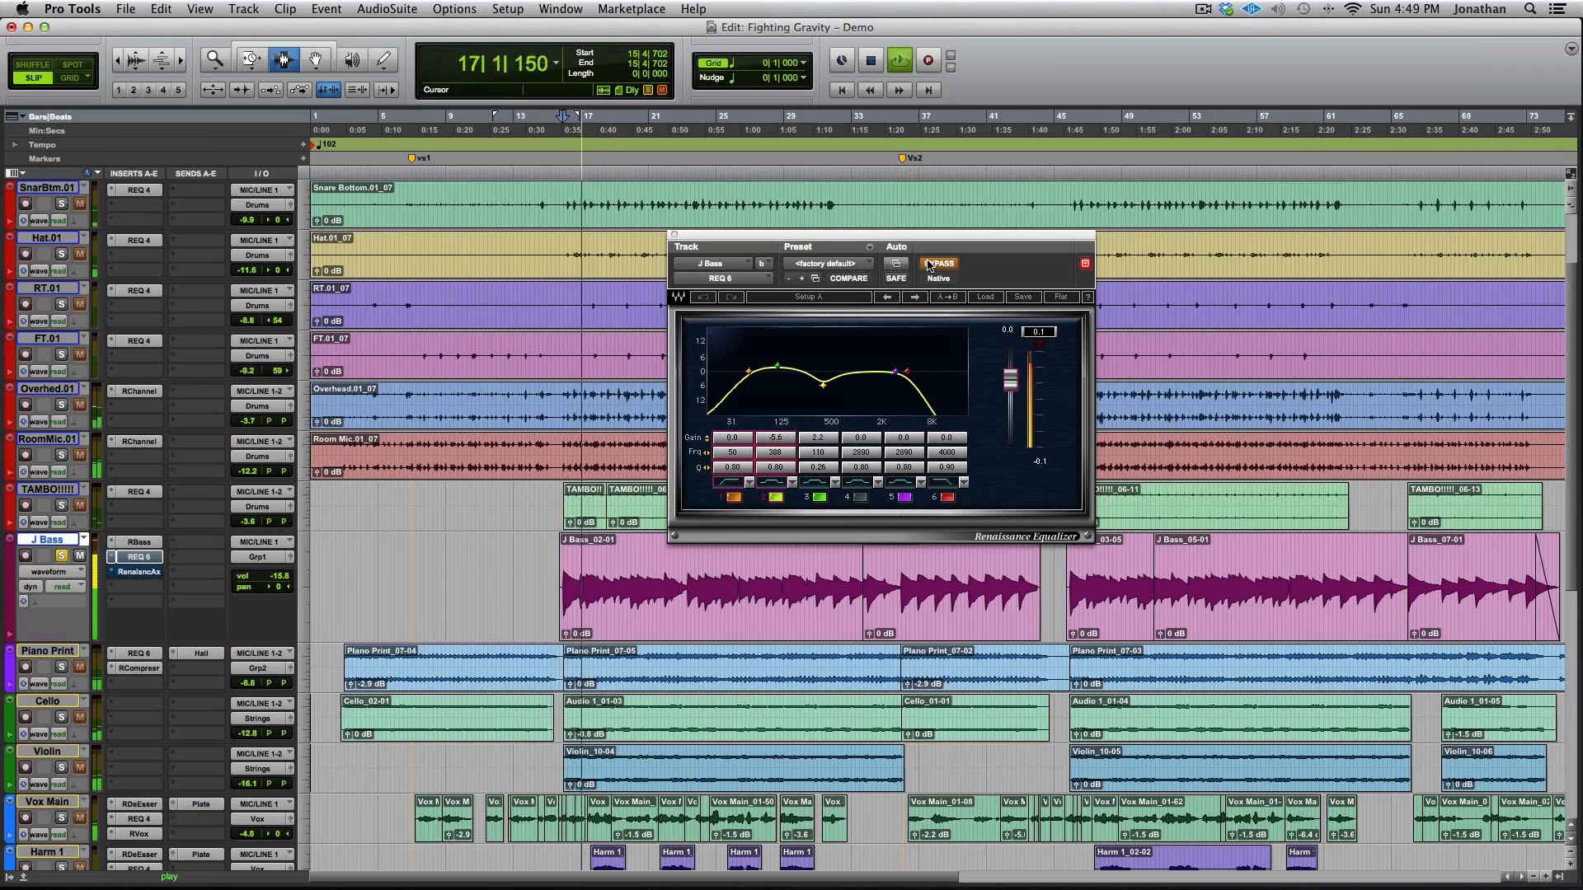
left_click(929, 264)
key("space")
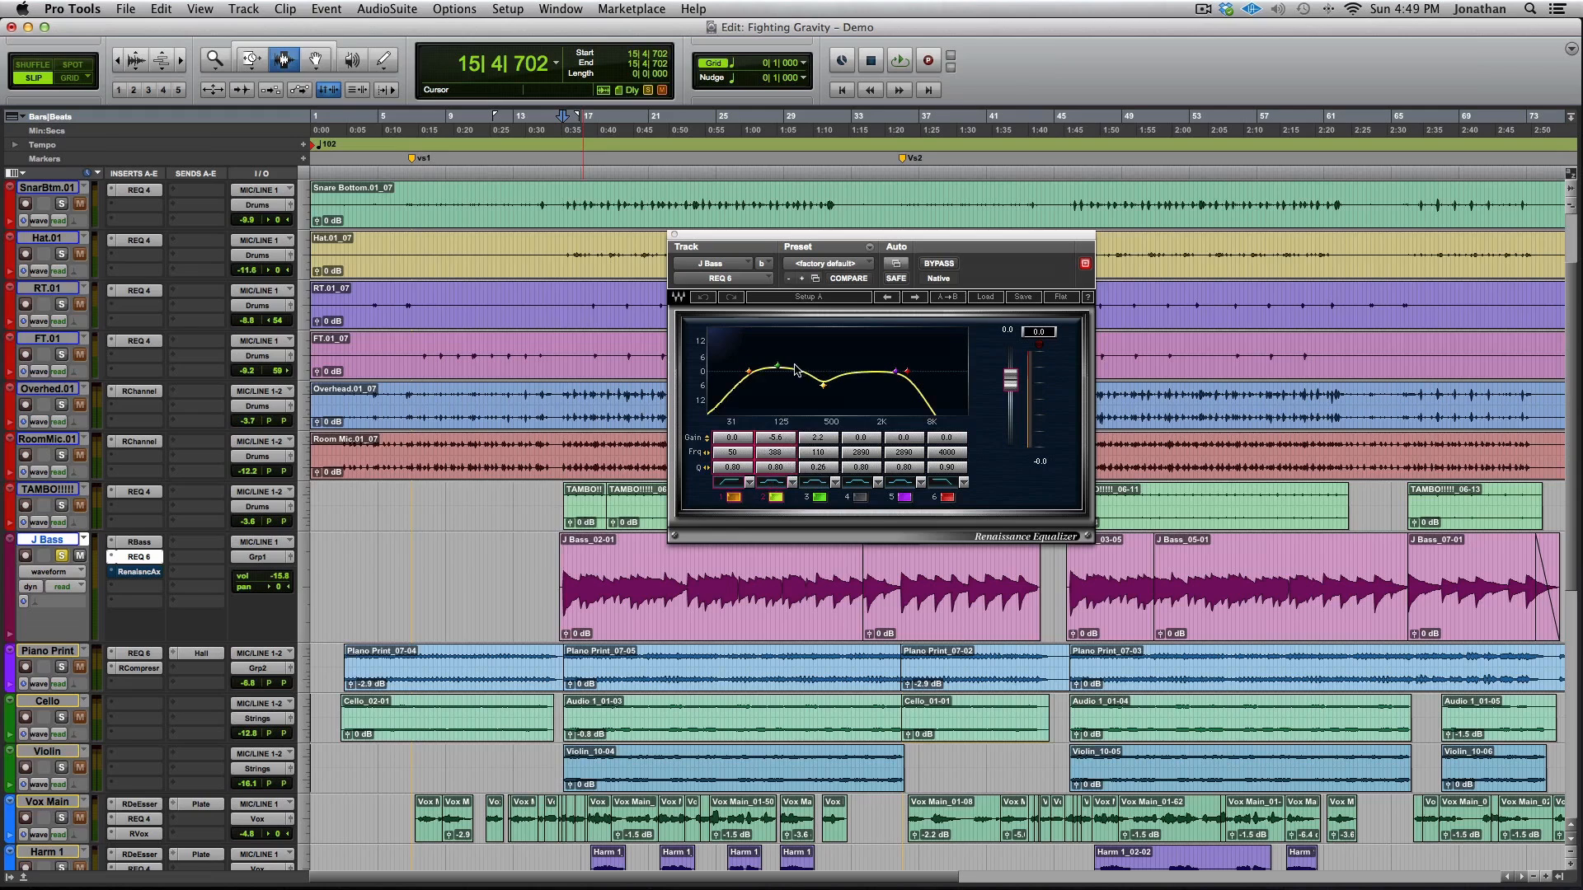
key("space")
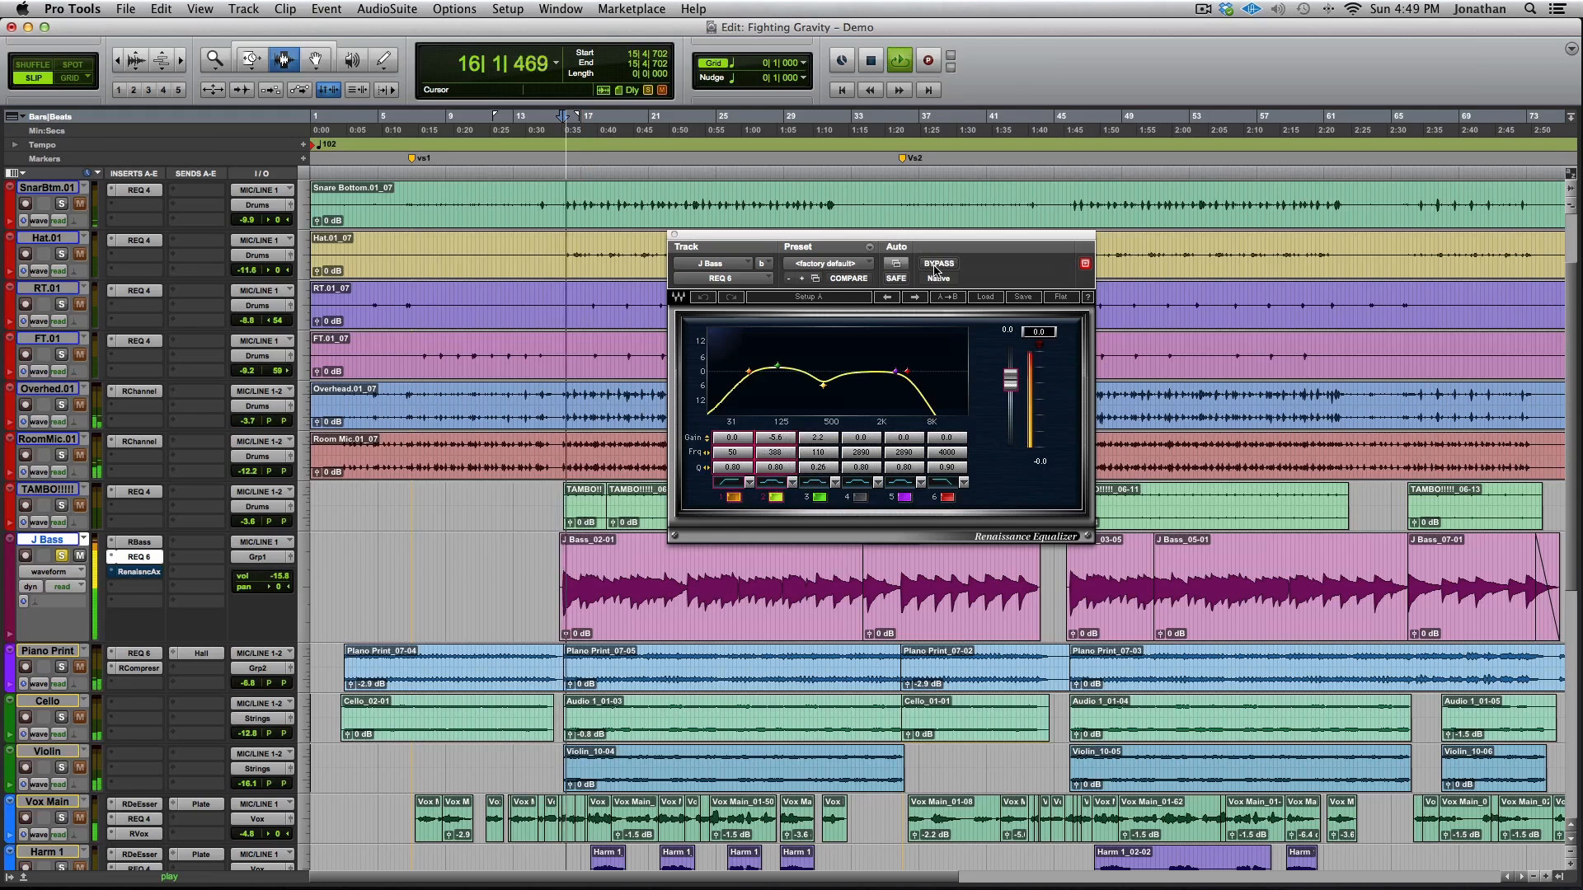
left_click(937, 265)
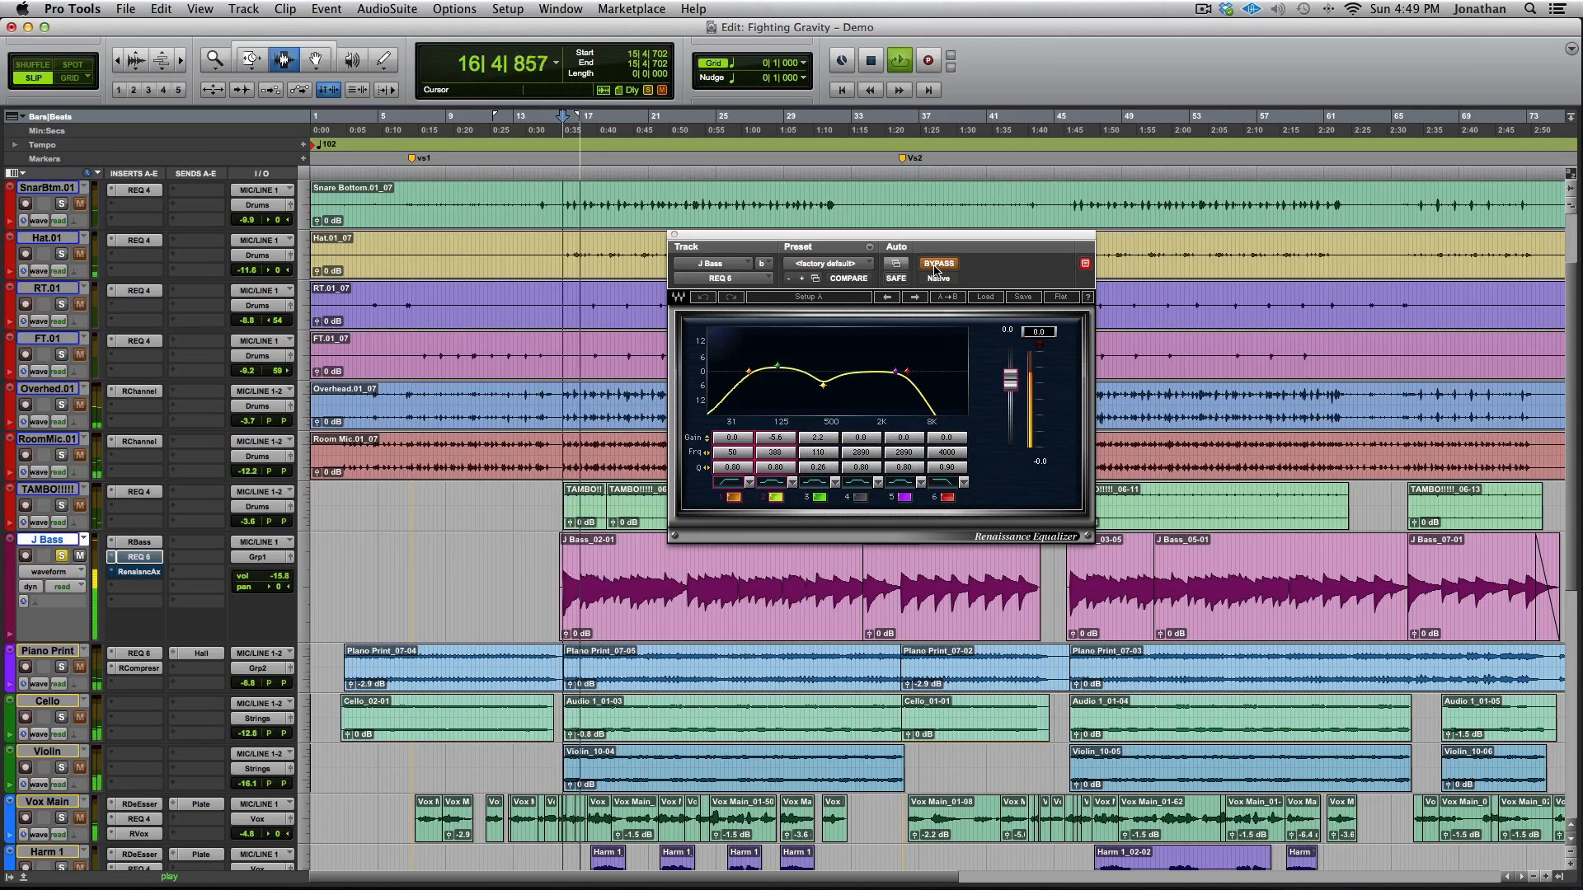
left_click(936, 266)
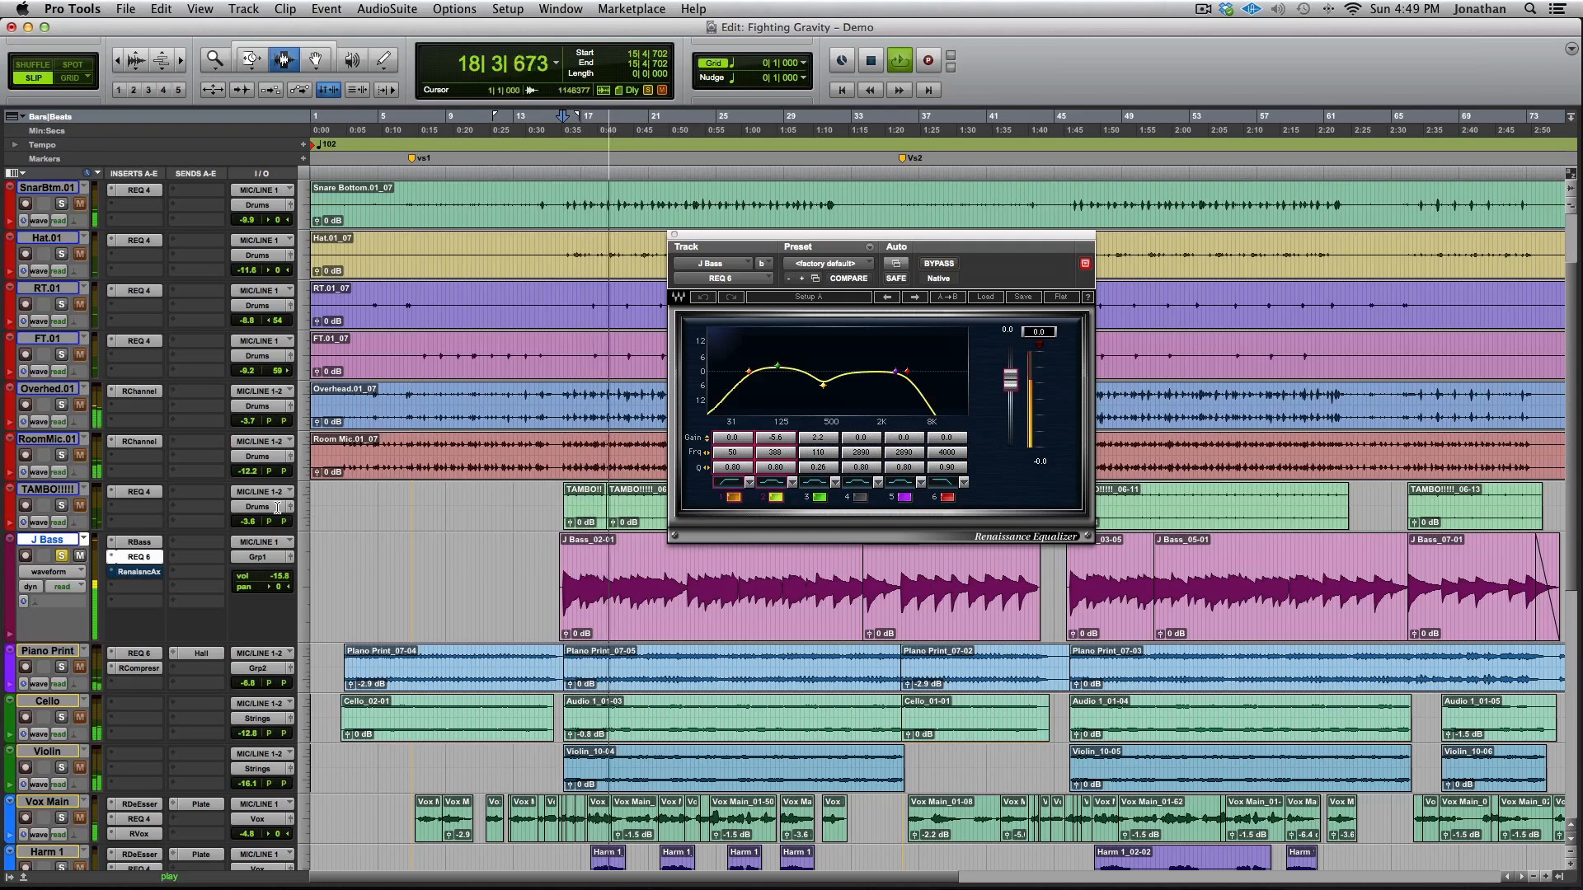
key("space")
Open the J Bass track's Renaissance Axx and audition the soloed bass through its compression
left_click(139, 572)
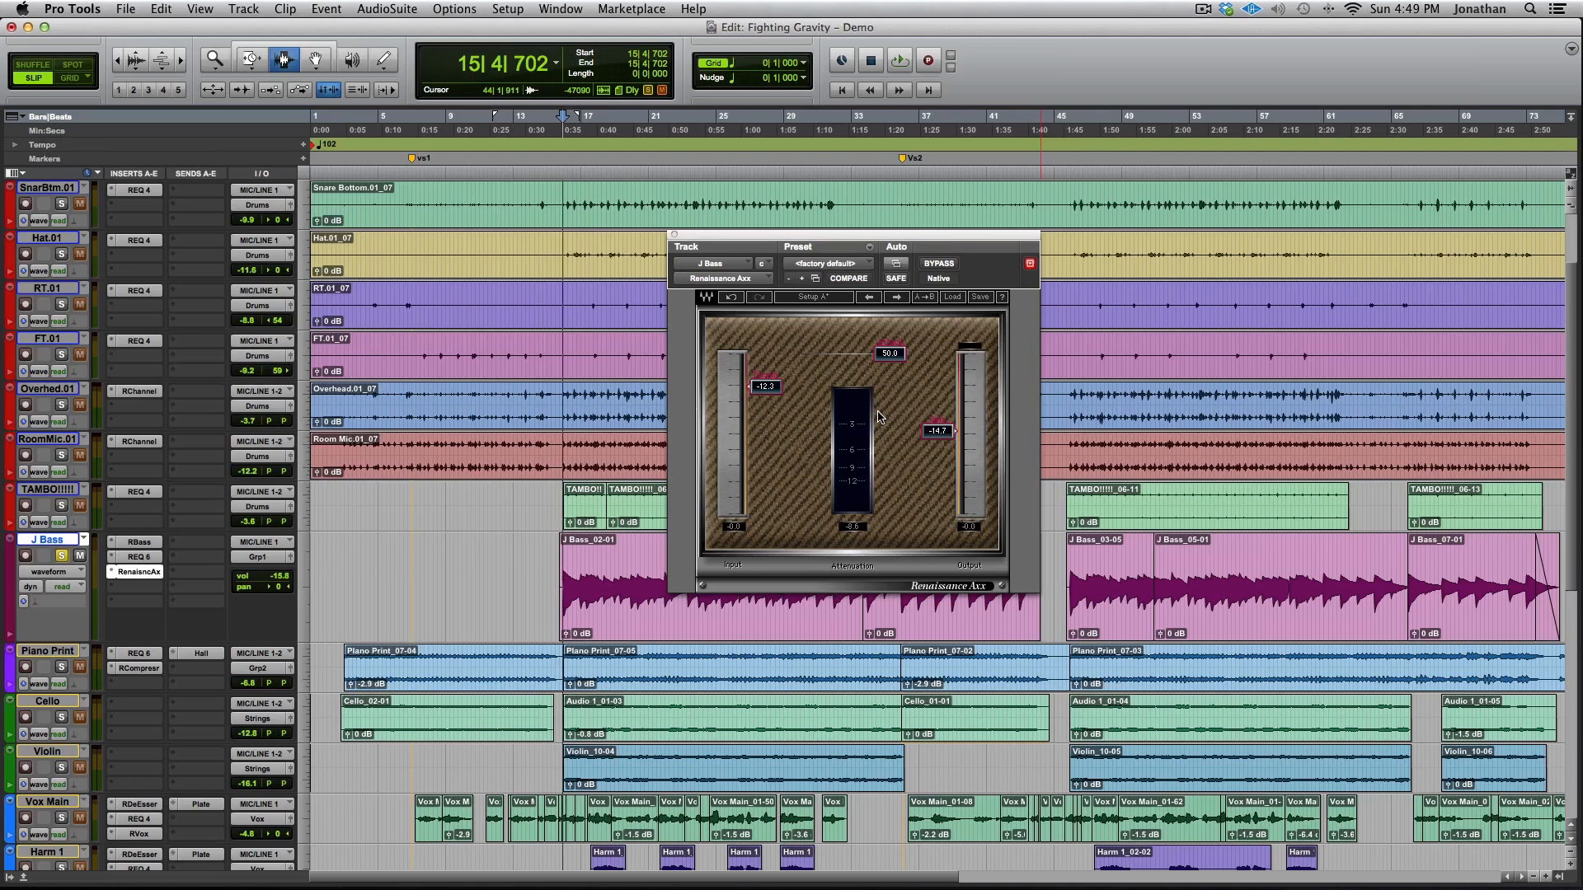
key("space")
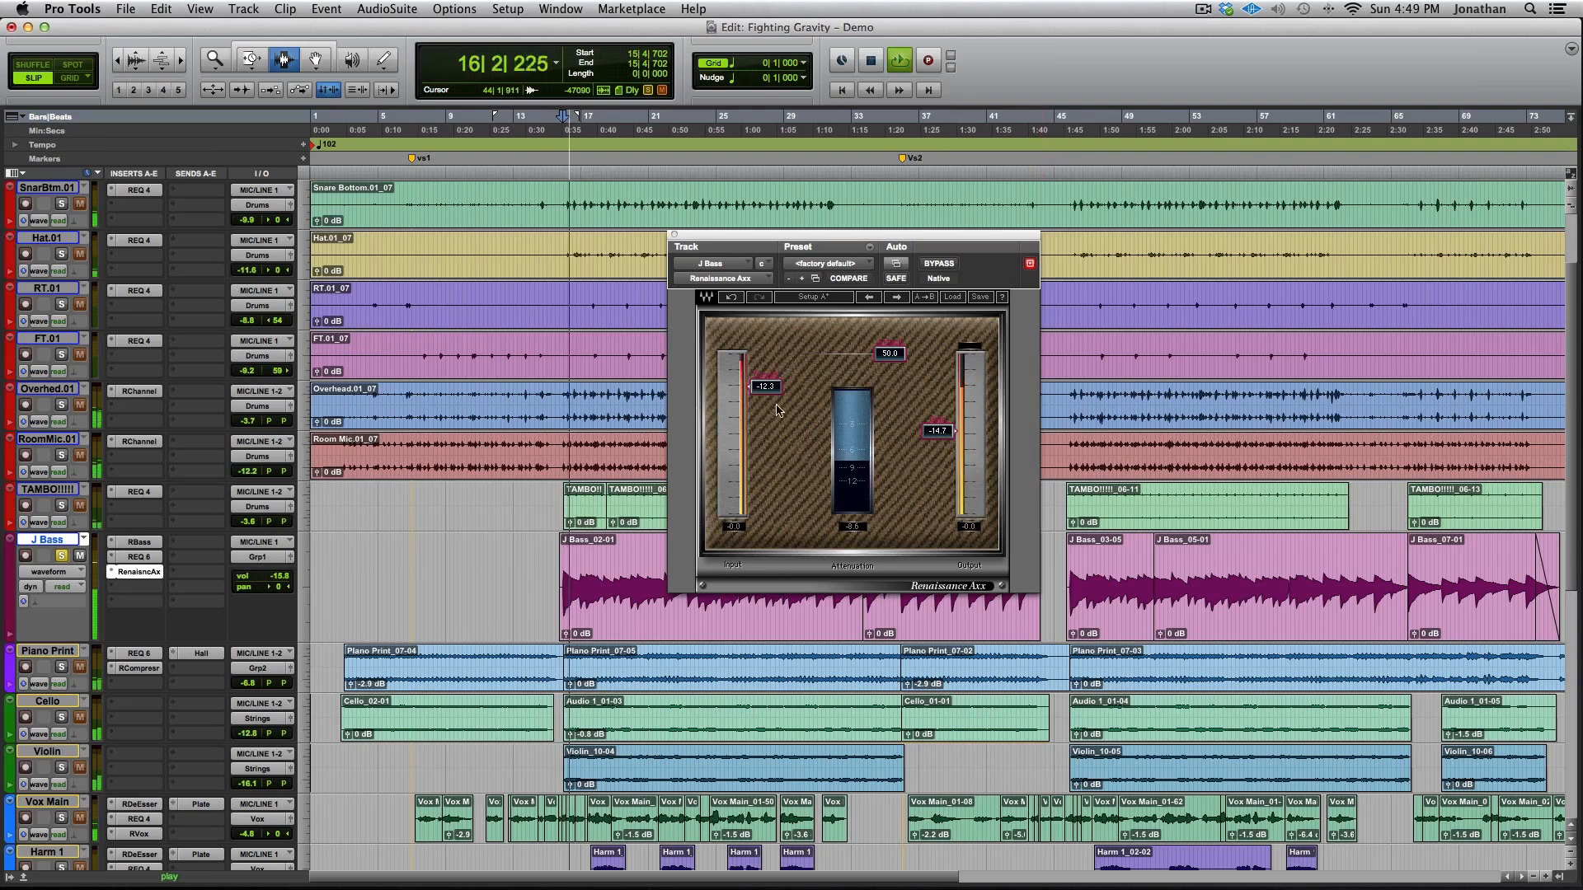
key("space")
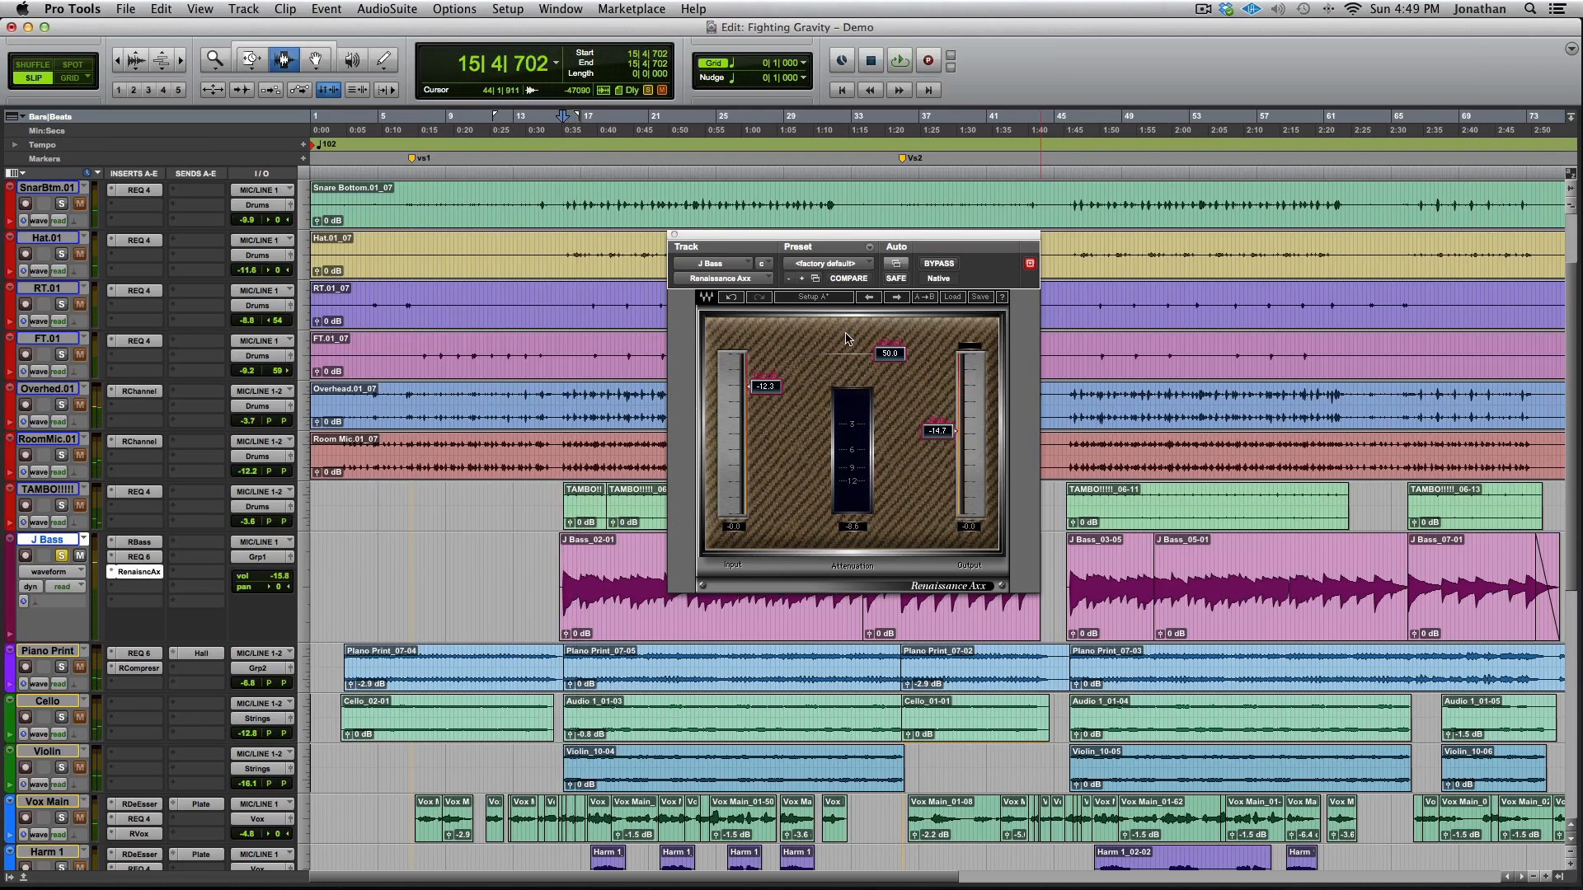
key("space")
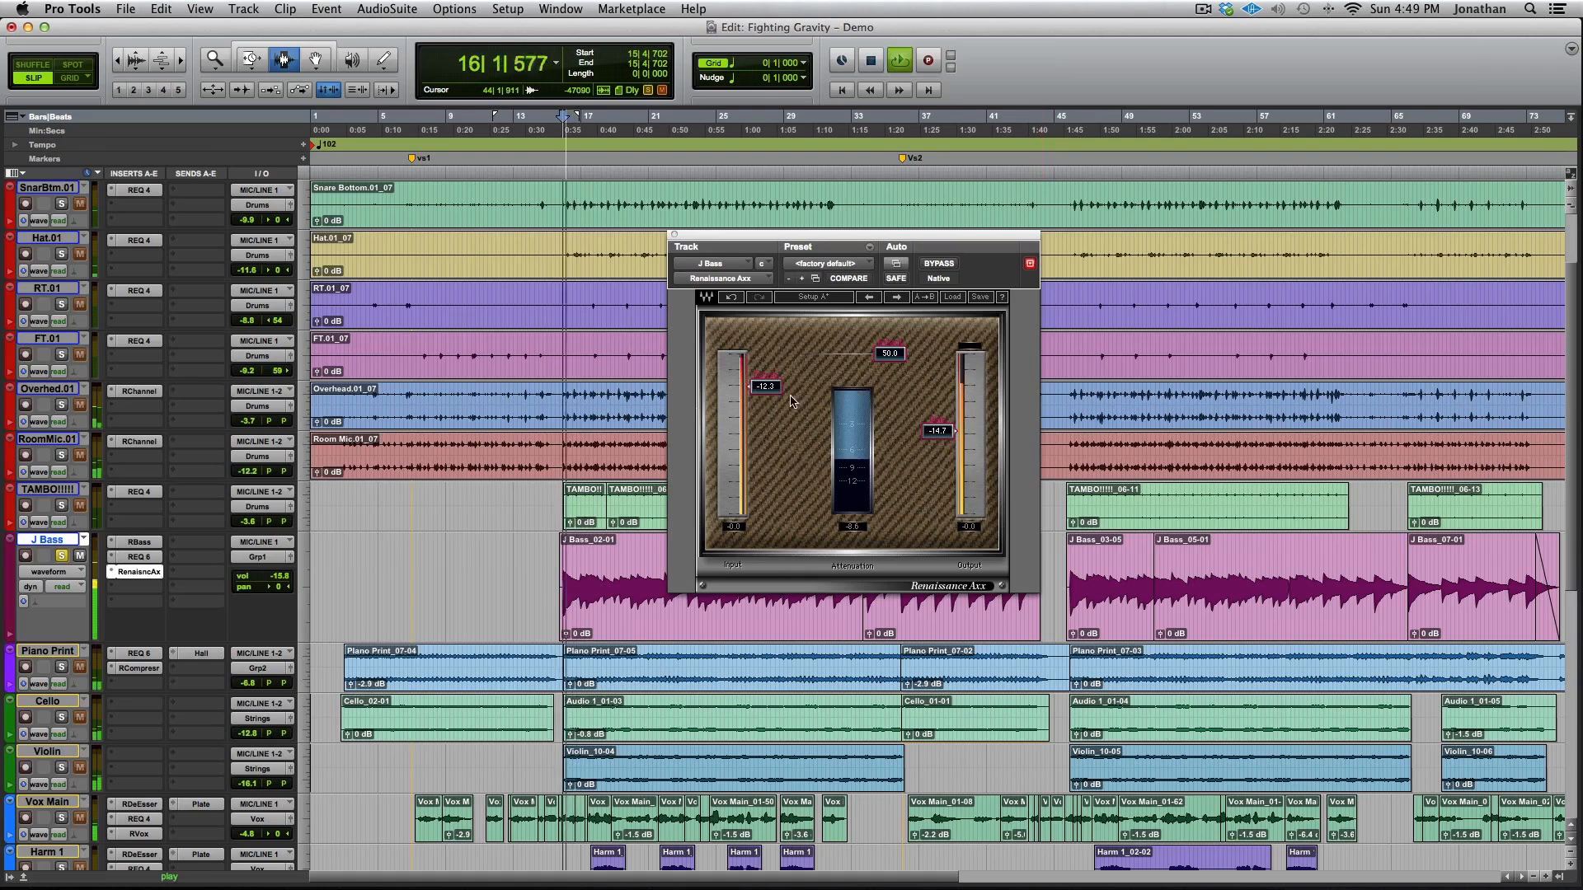
key("space")
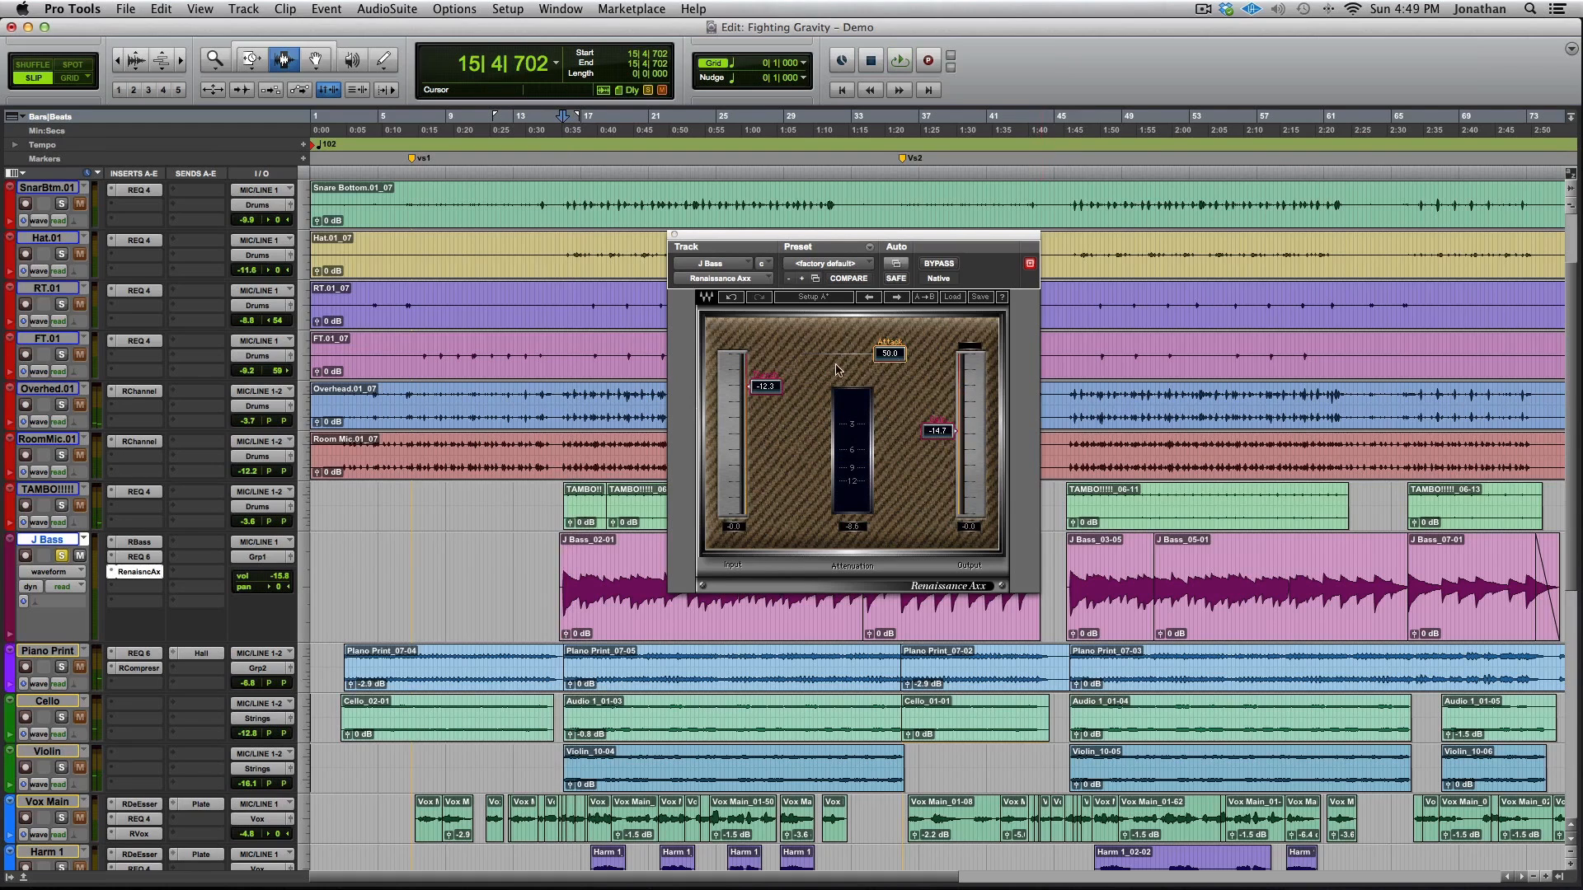
key("space")
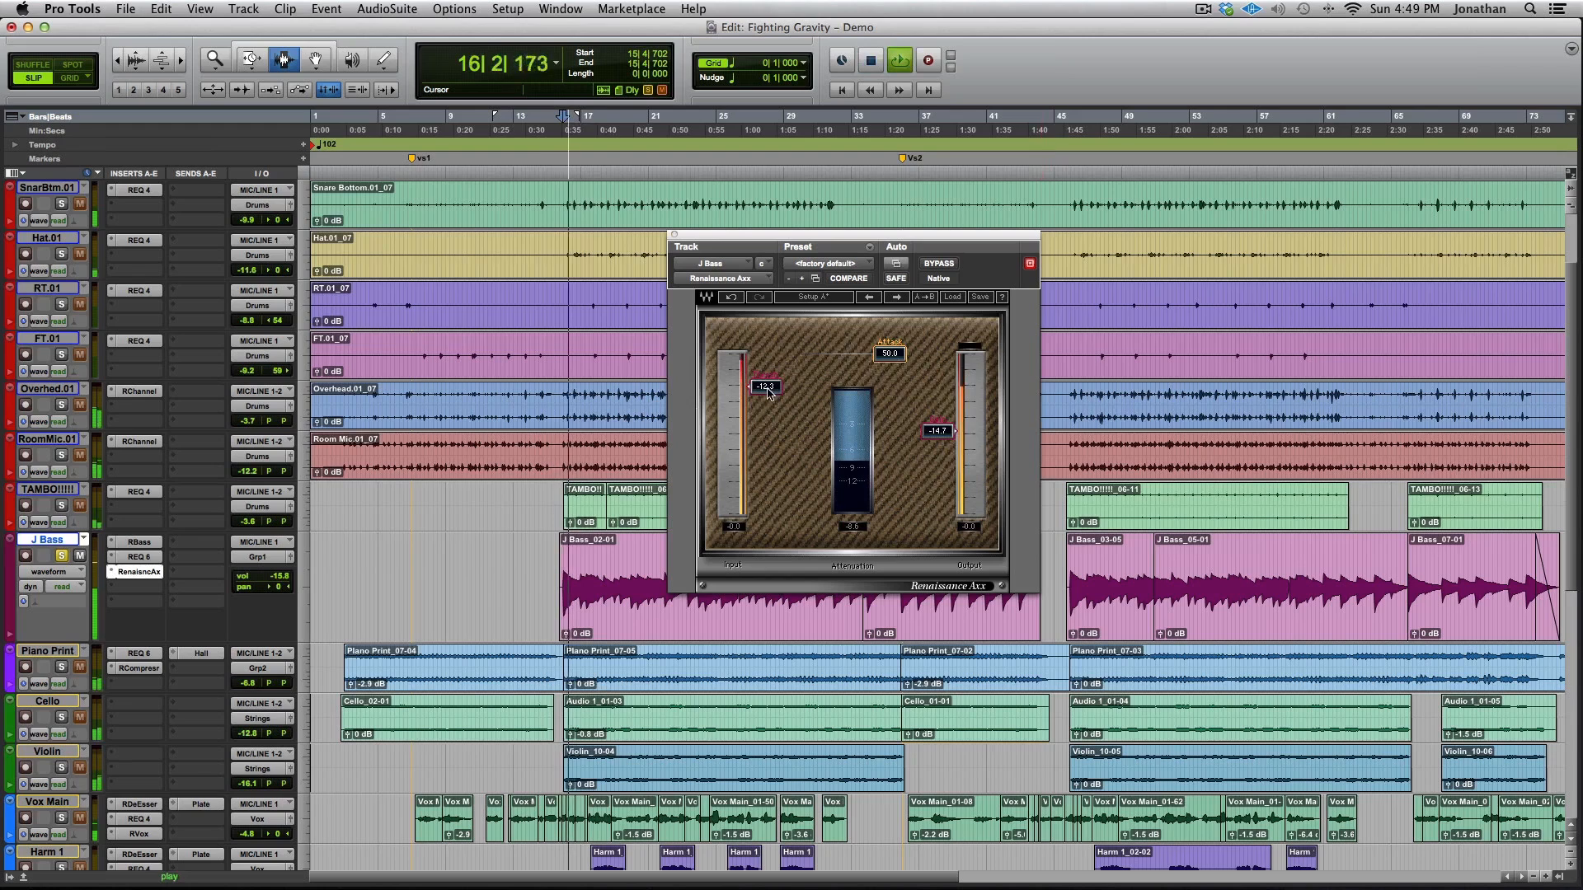
key("space")
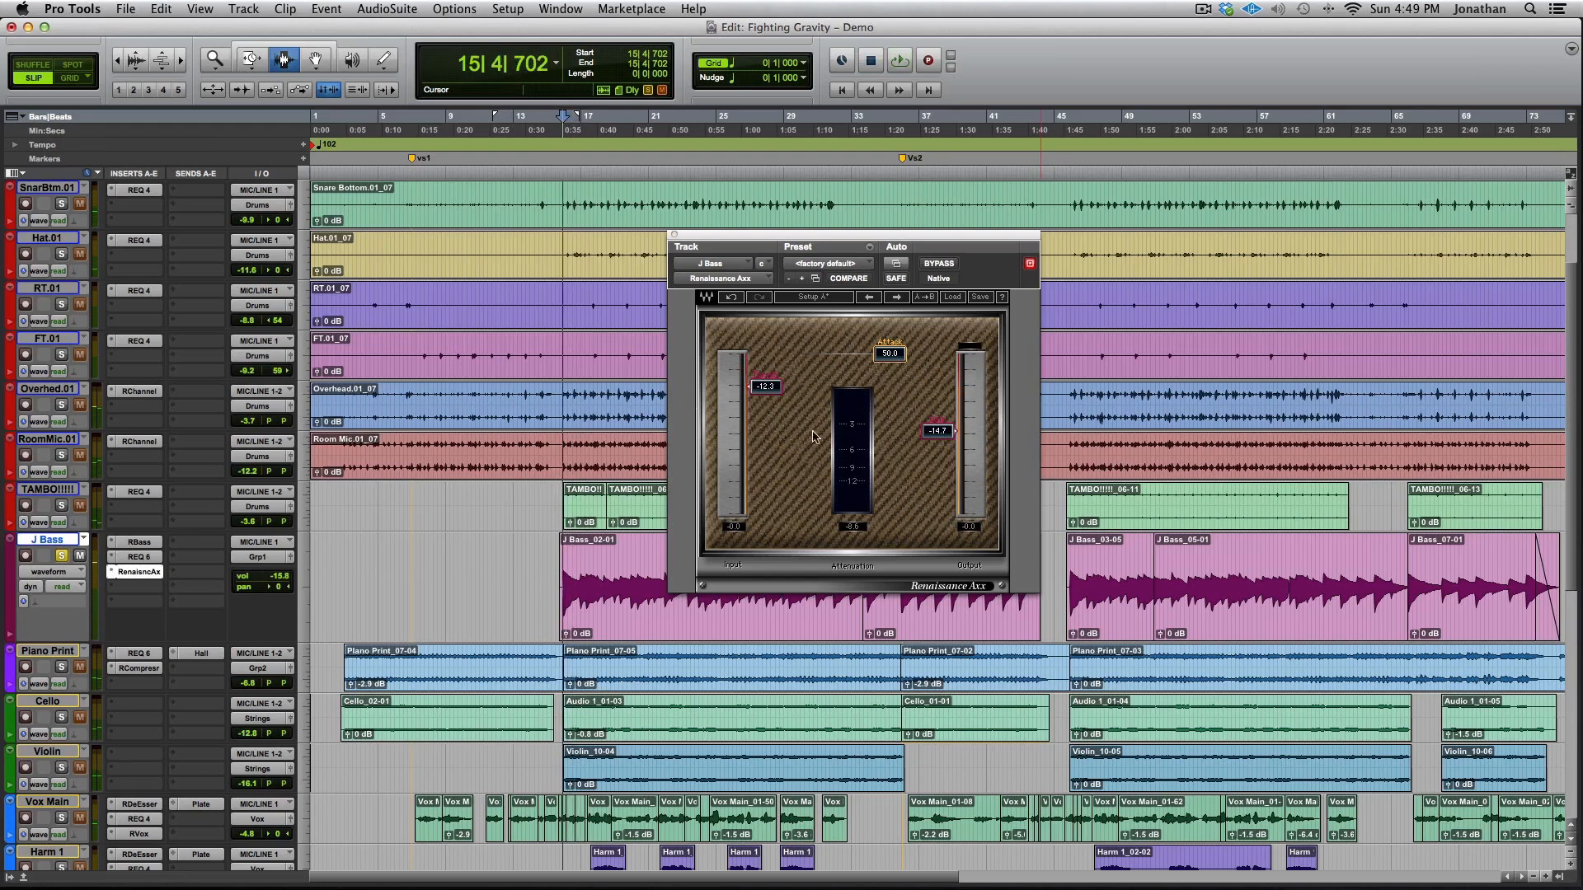
key("space")
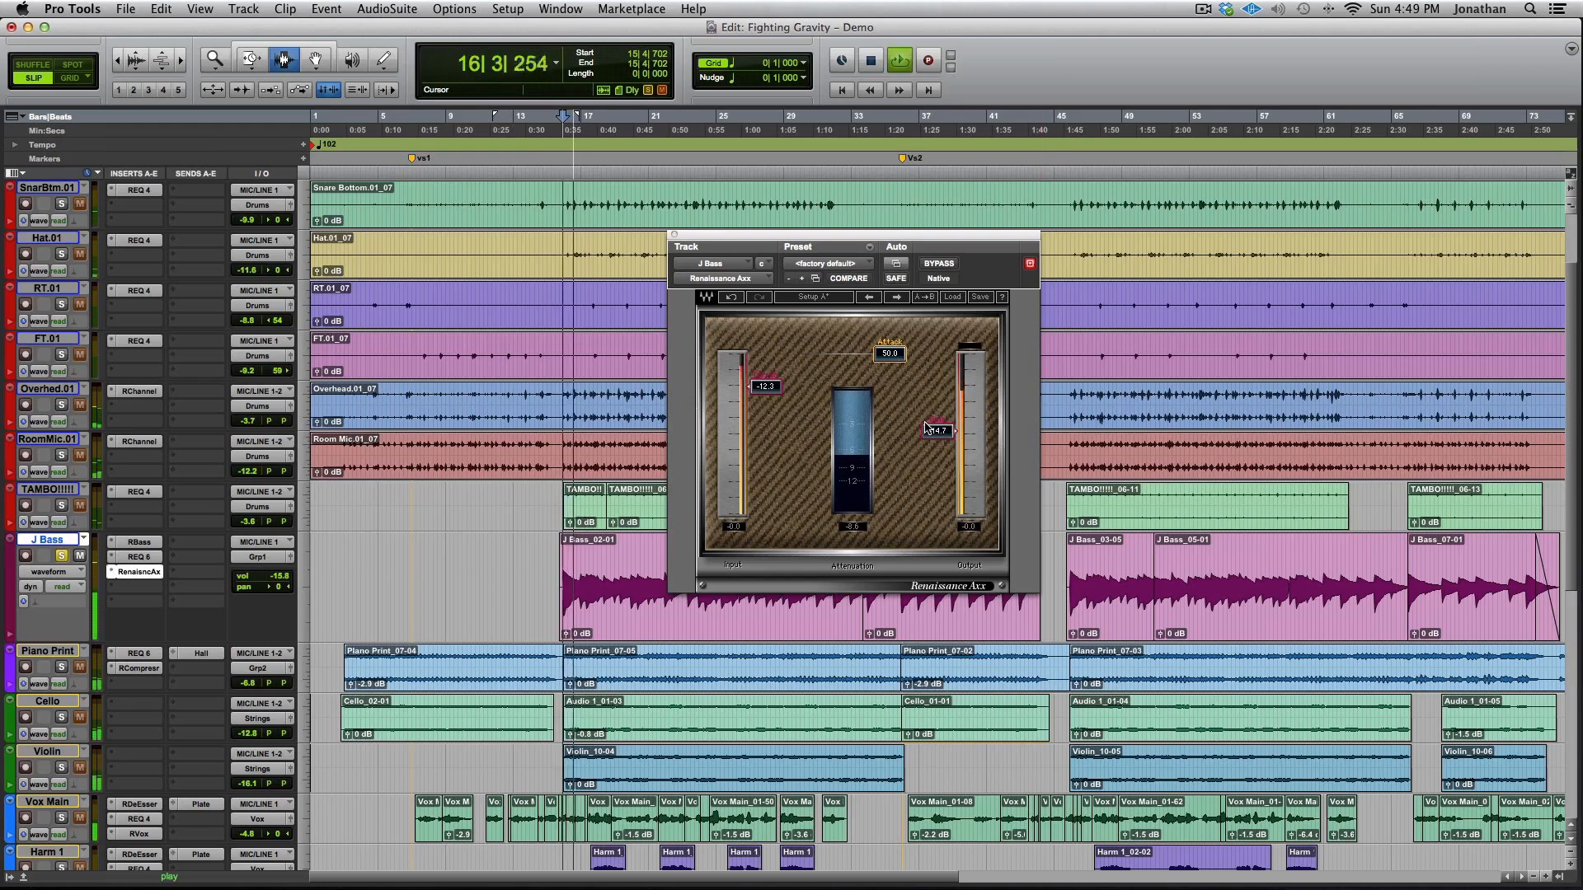
Compare the bass with Renaissance Axx bypassed and active, both soloed and in the full mix, and close the plug-in
left_click(941, 266)
left_click(942, 265)
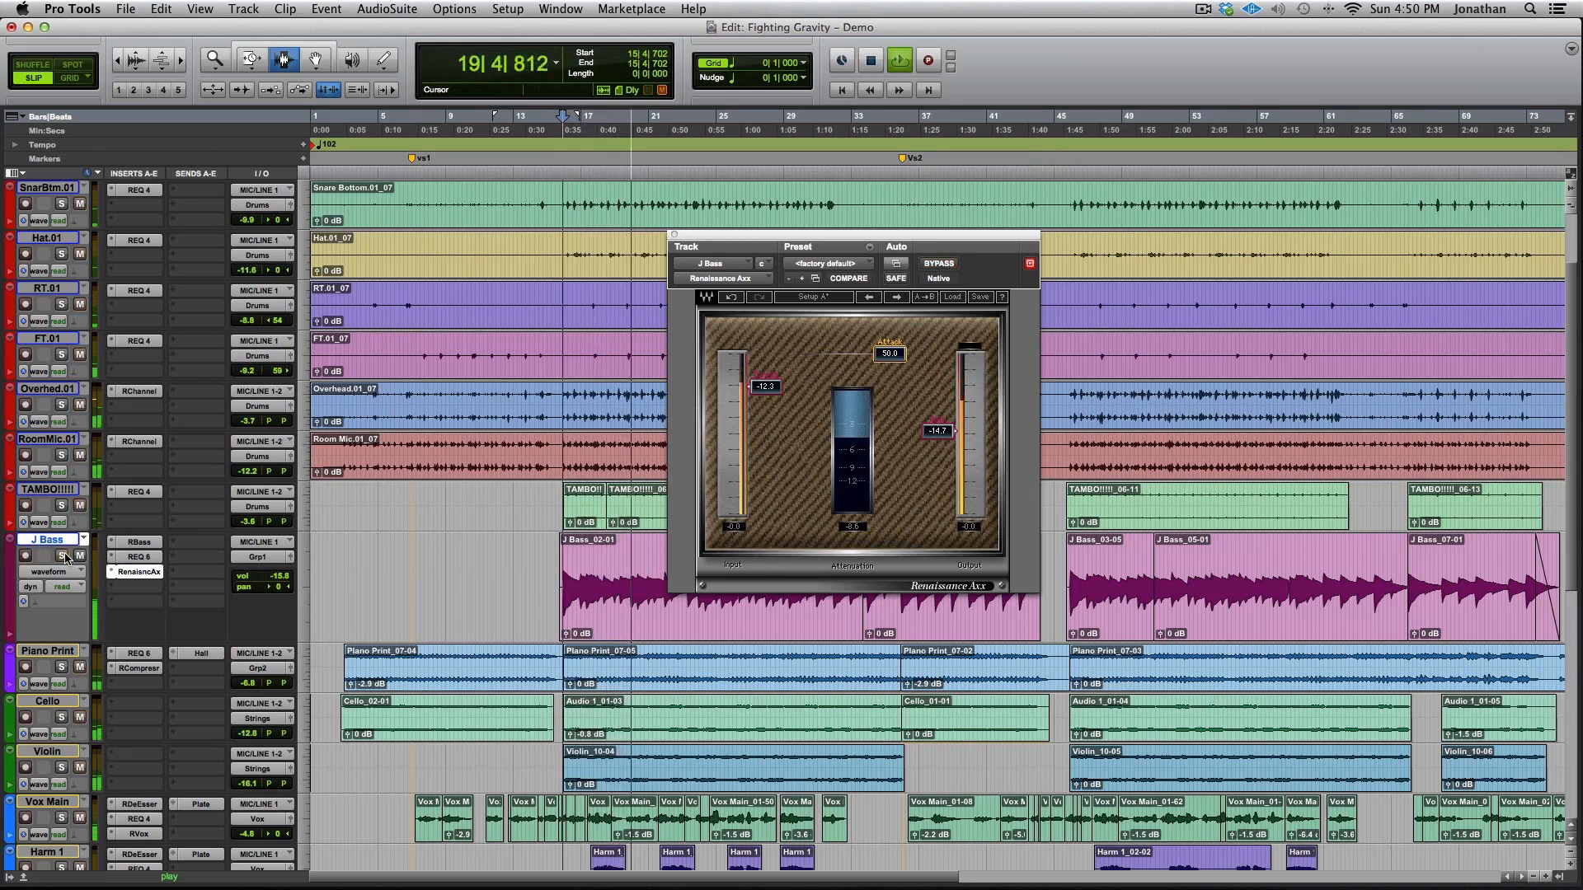
left_click(947, 272)
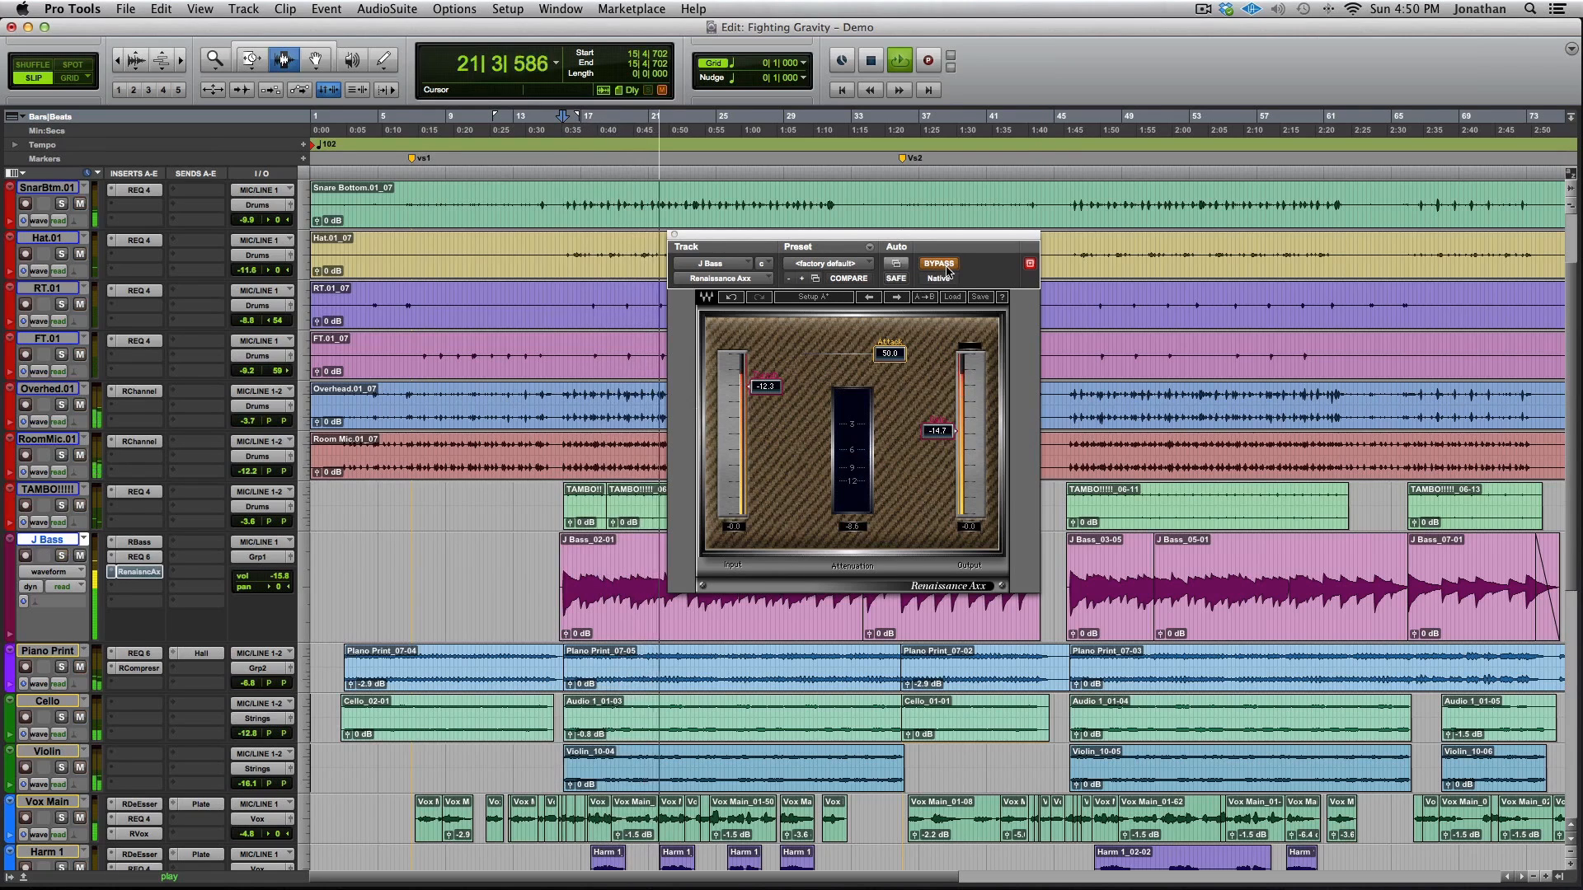
left_click(947, 272)
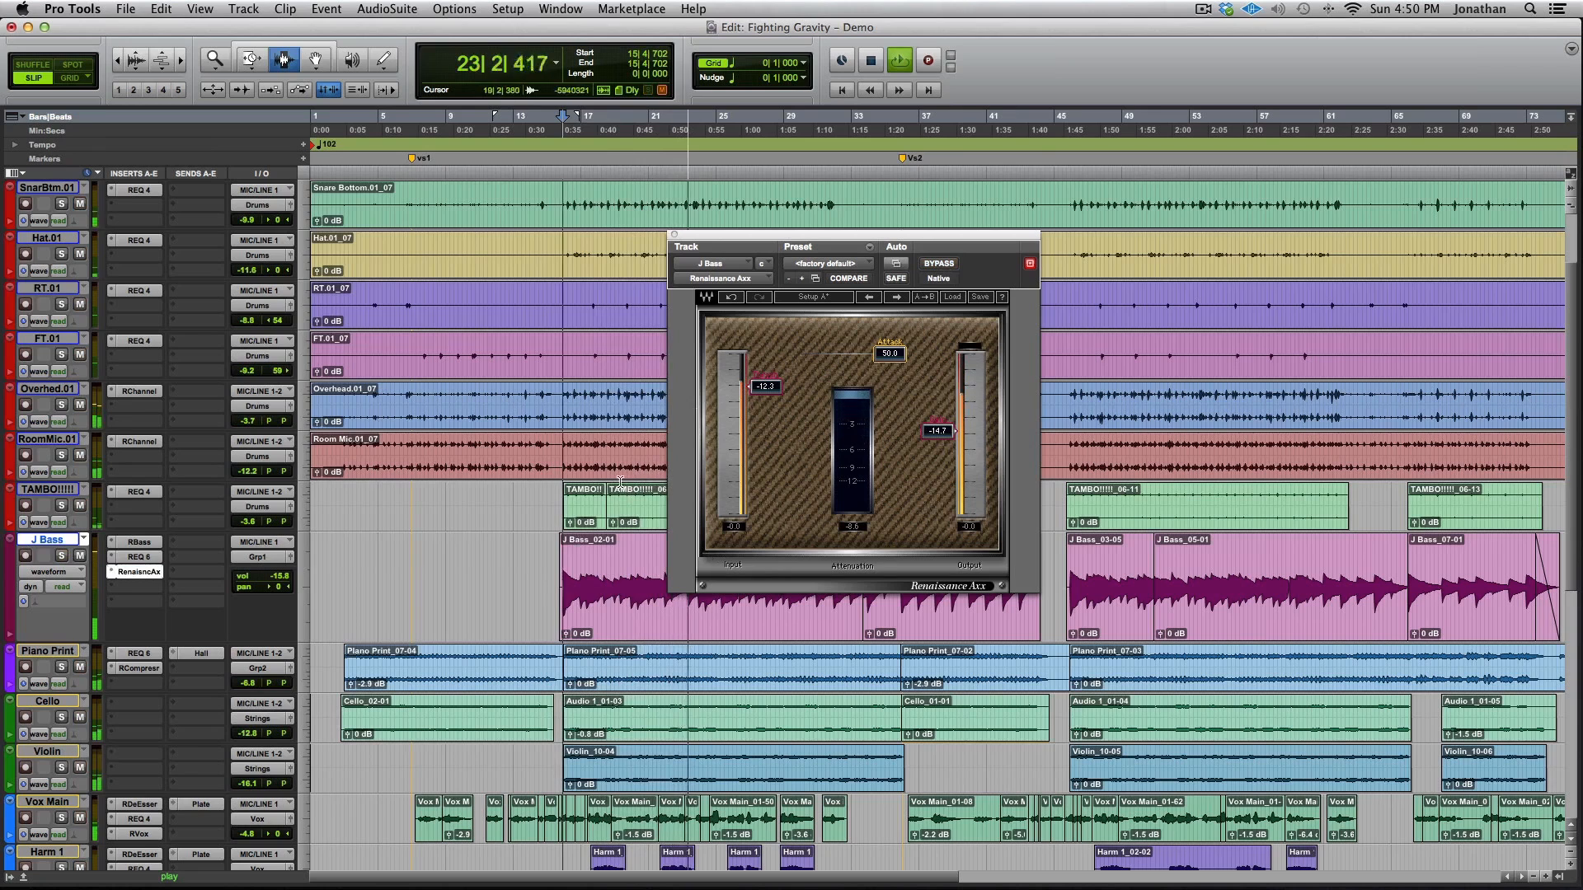
key("space")
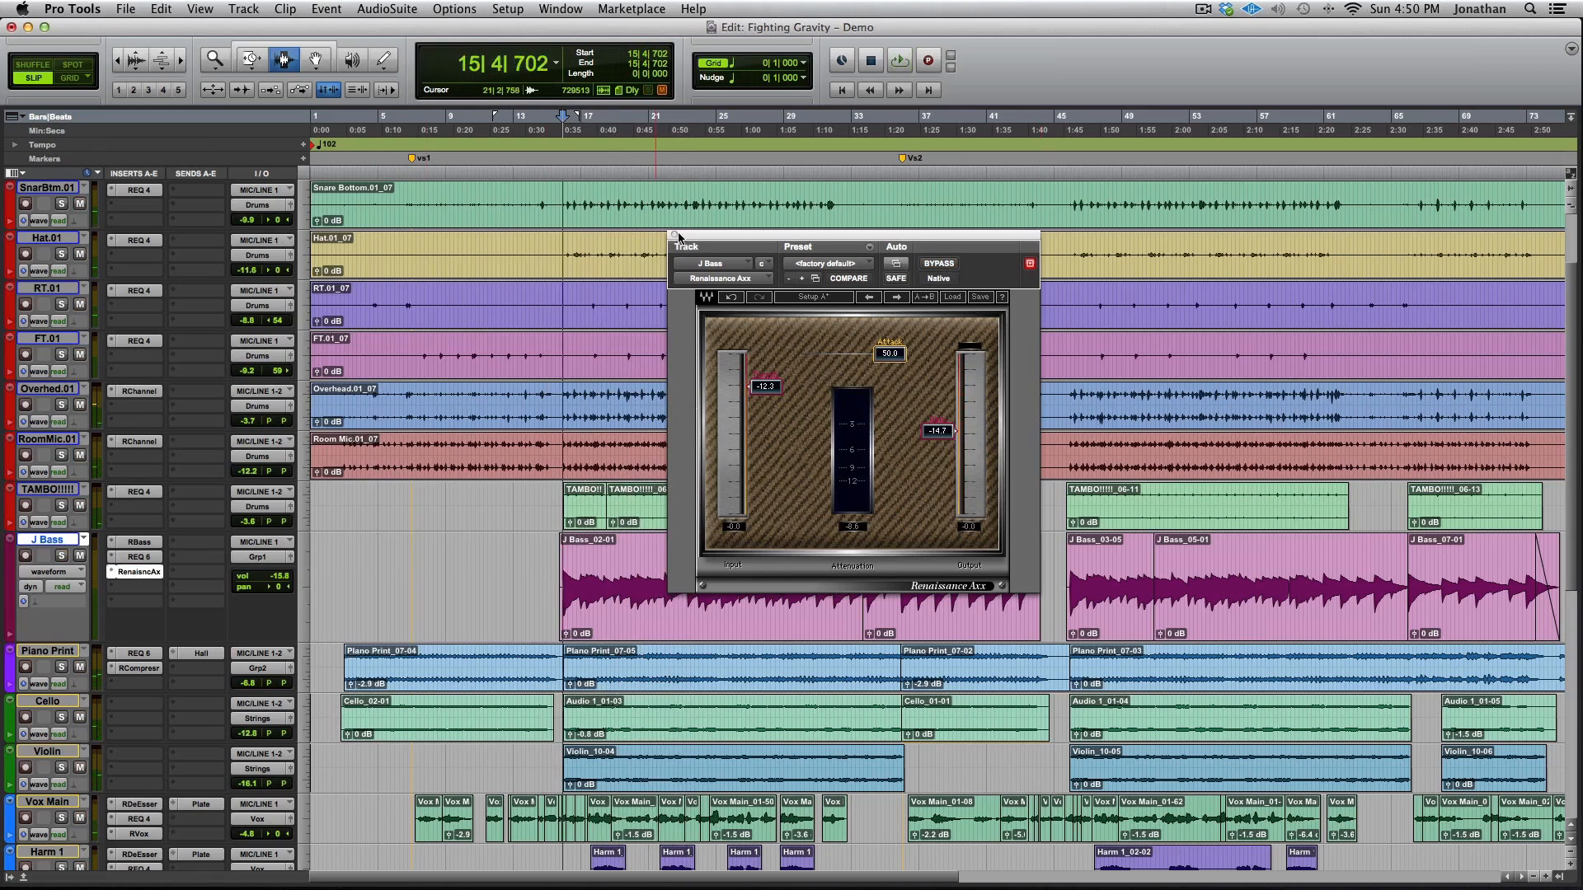
left_click(673, 235)
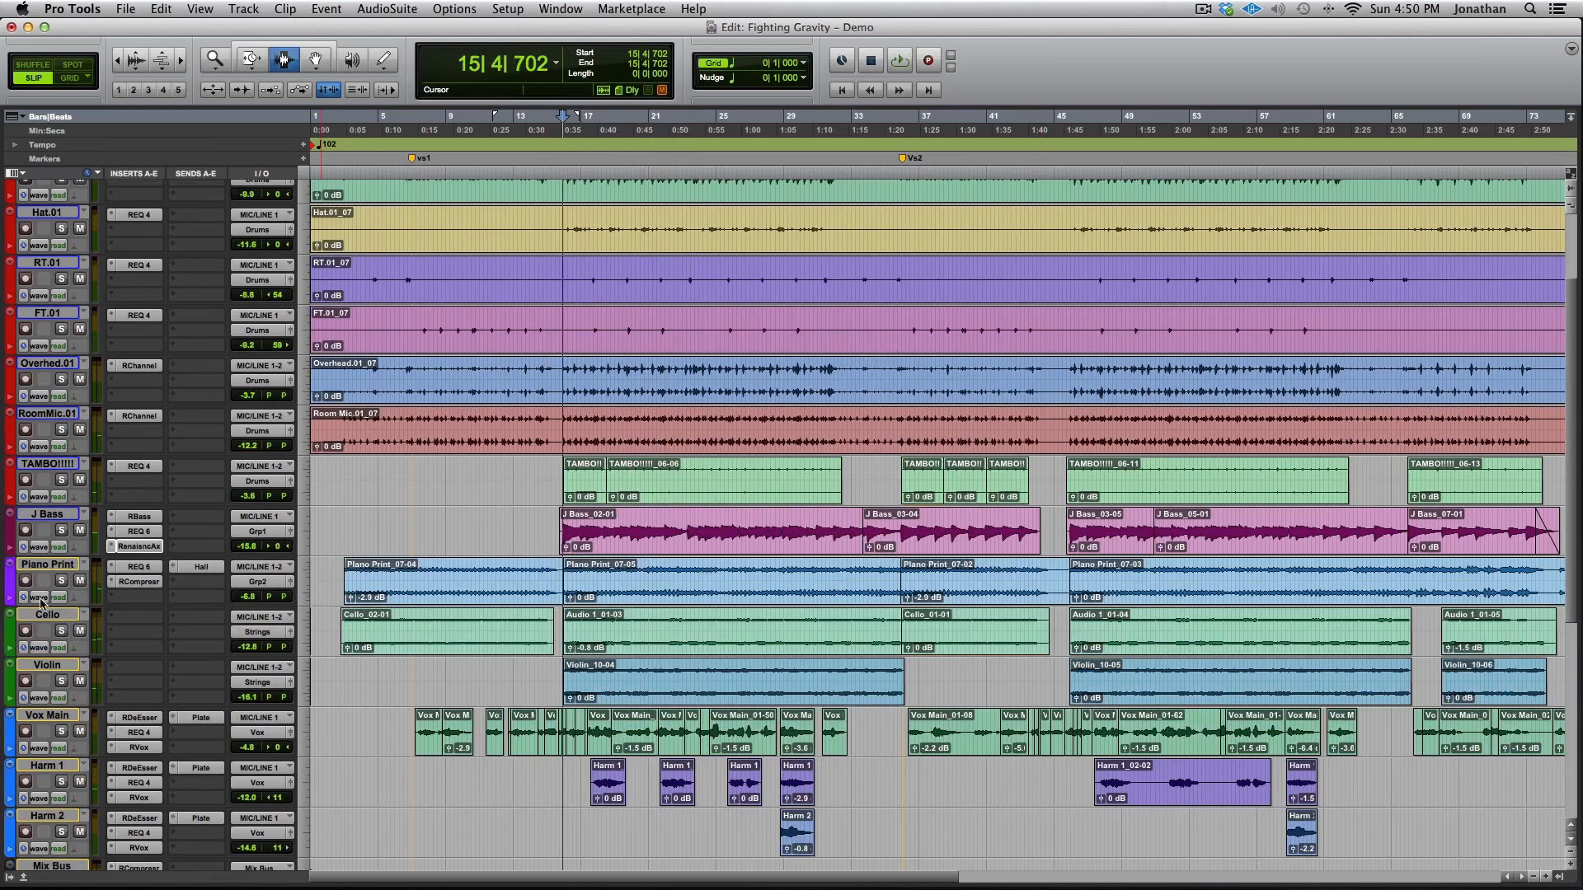
Solo and enlarge the Piano Print track, and audition it briefly with its REQ 6 open
left_click(58, 580)
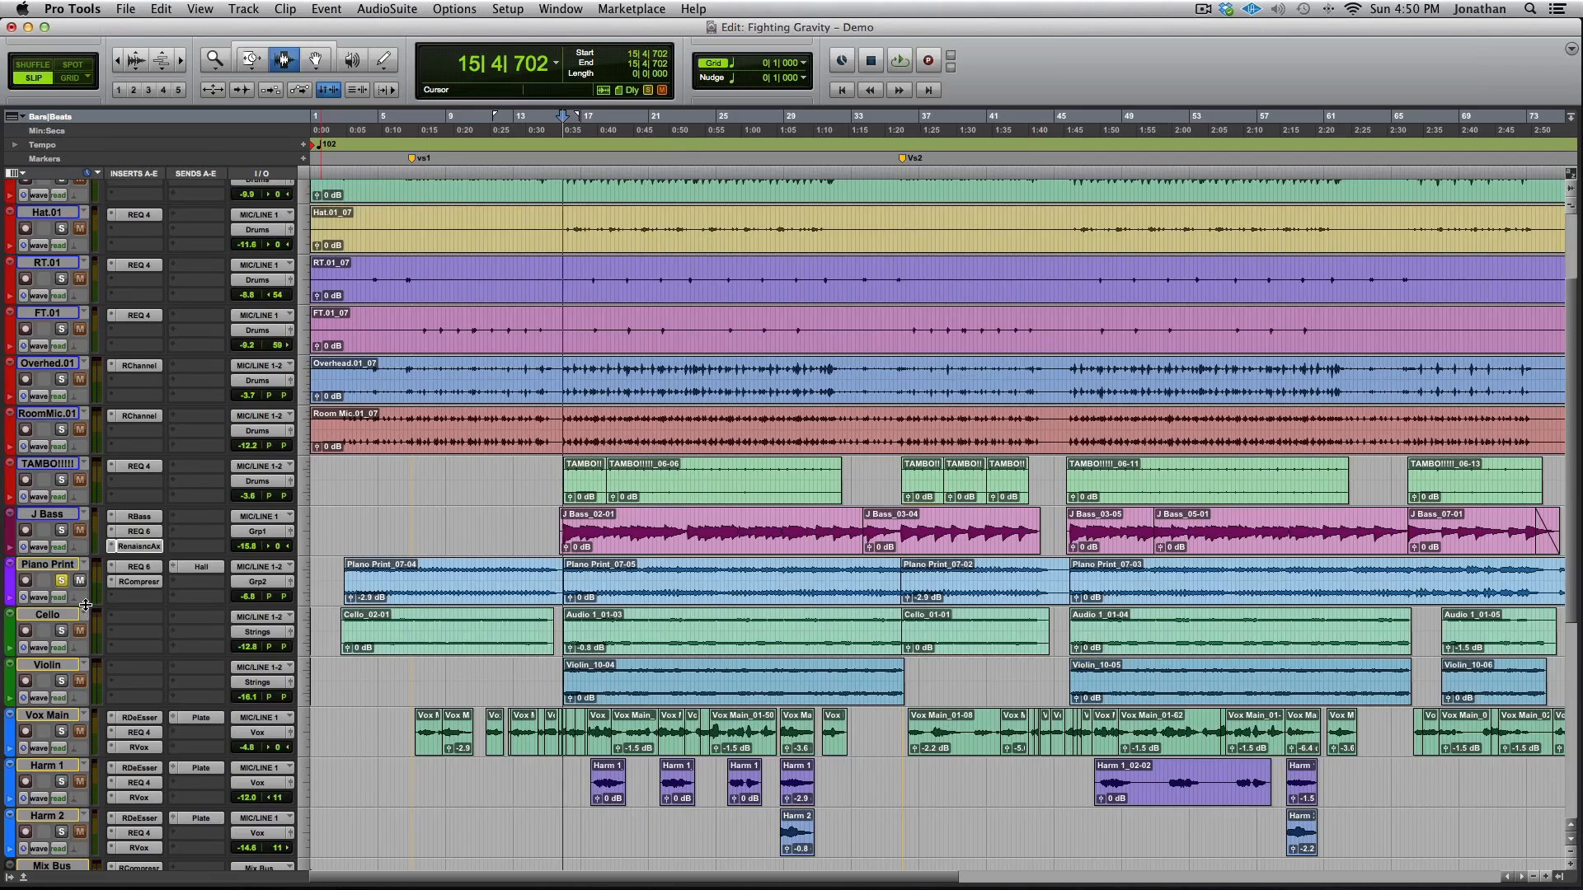
left_click_drag(85, 605, 86, 681)
left_click(140, 567)
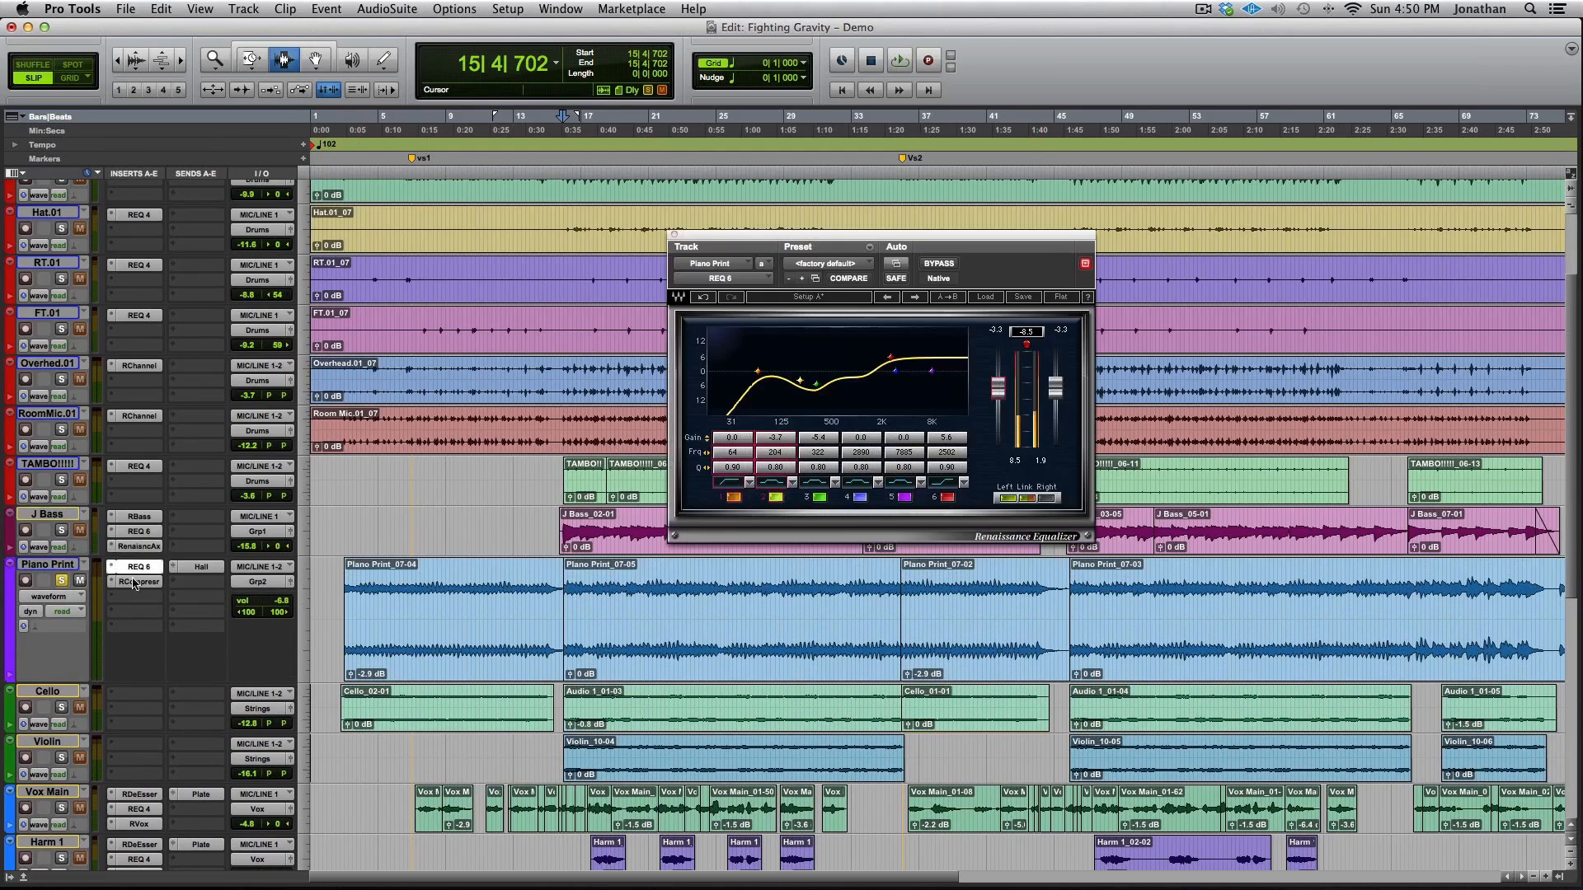
left_click(139, 581)
left_click(138, 567)
key("space")
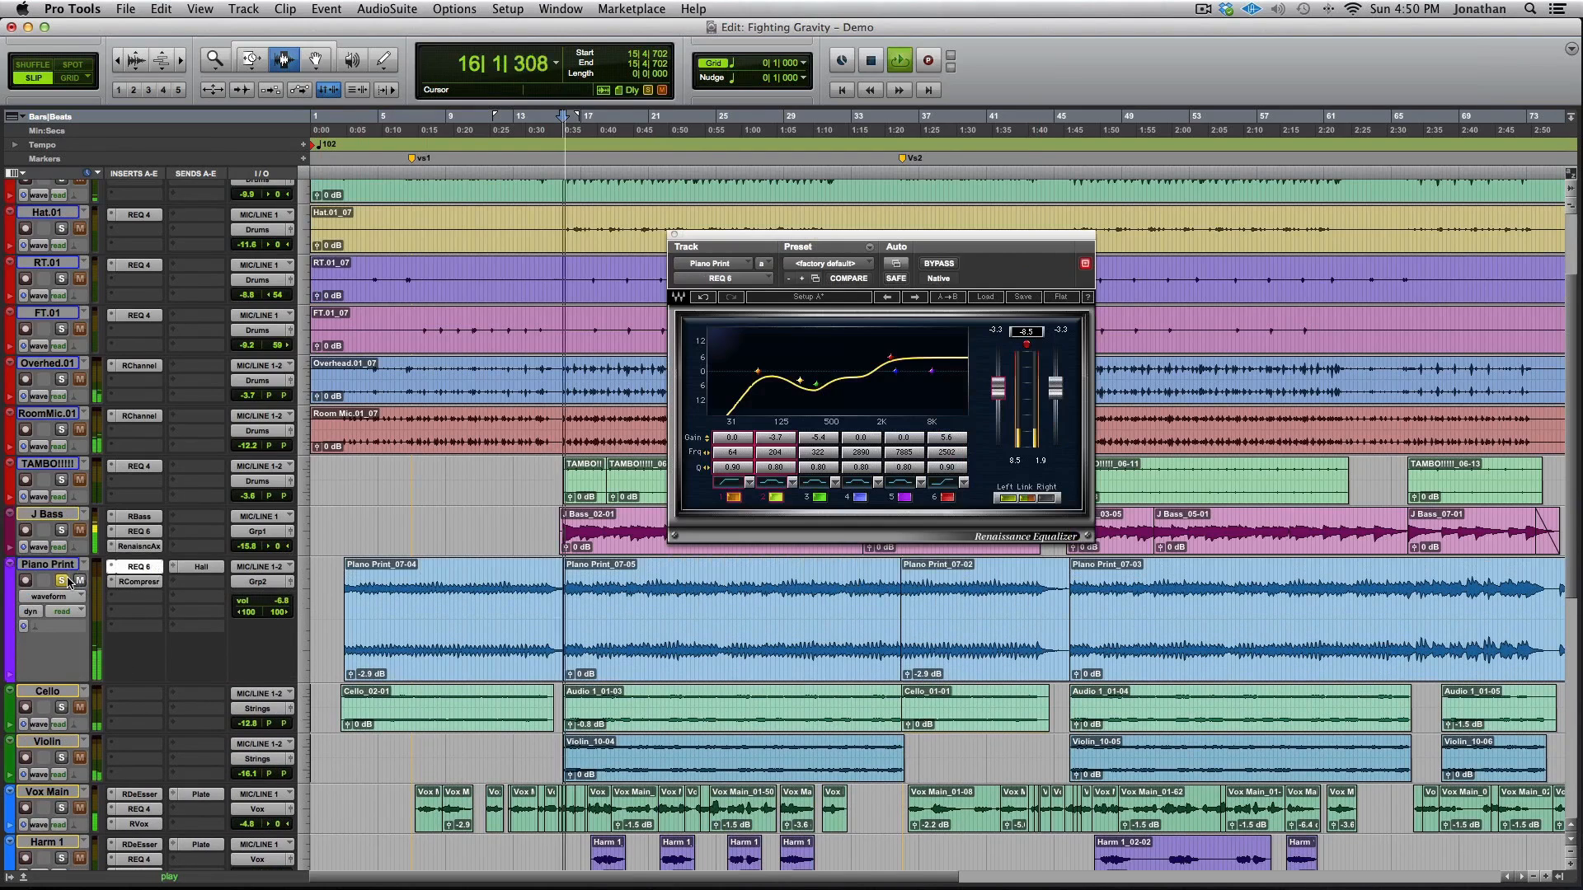
key("space")
Mute the Piano Print track's Hall send, bypass its RCompressor and REQ 6, and audition the dry piano
left_click(191, 568, "super")
left_click(138, 580, "super")
left_click(146, 567, "super")
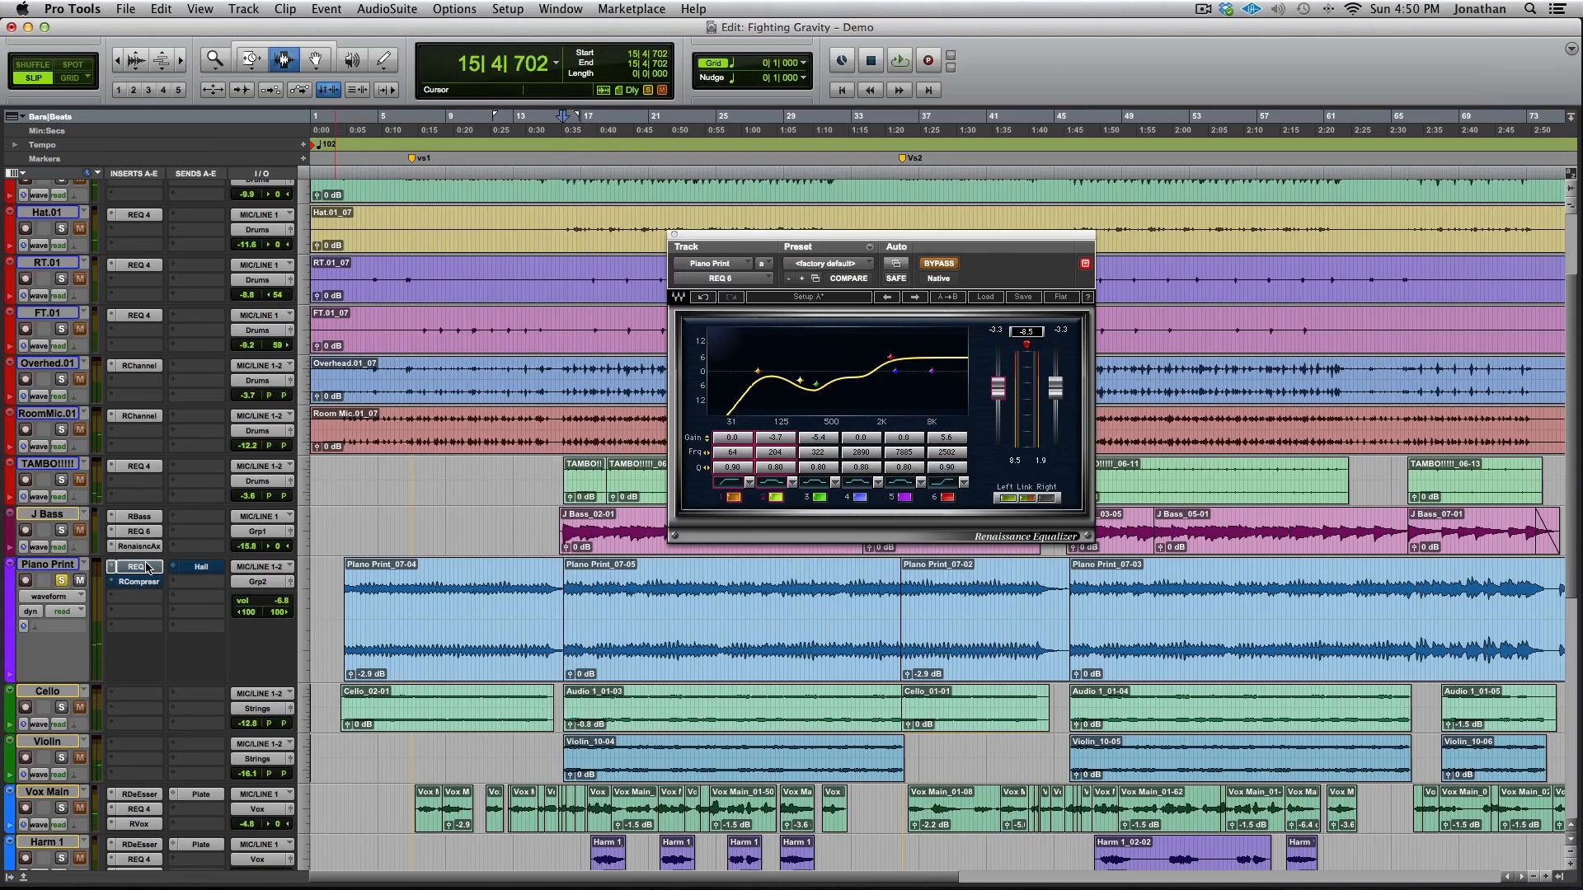
key("space")
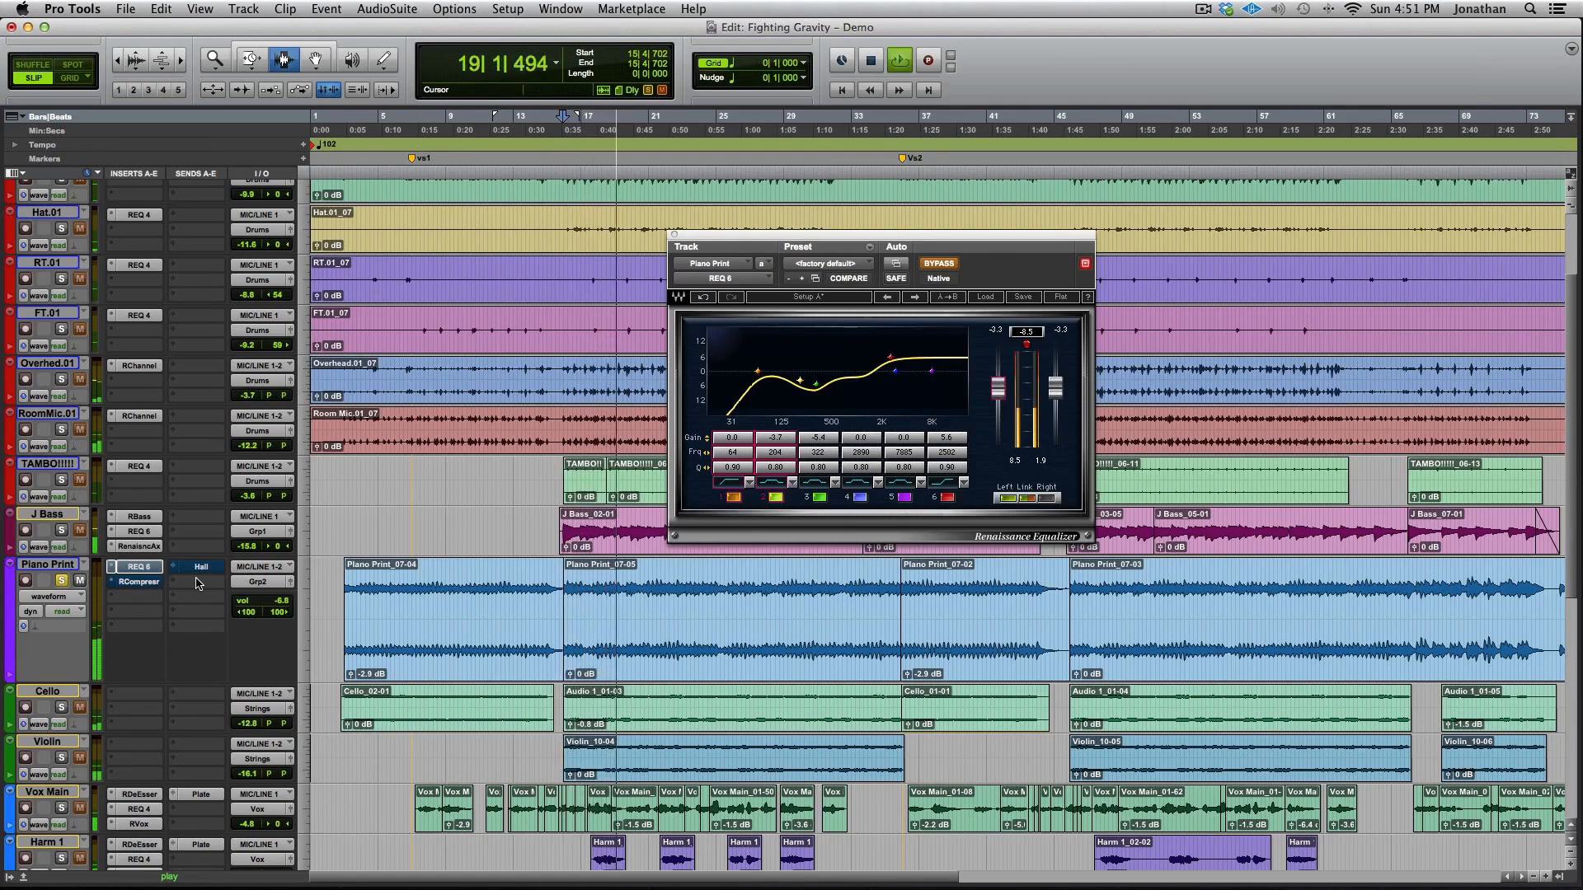
Reactivate the Piano Print track's REQ 6 and audition the soloed piano through it
key("space")
left_click(140, 568, "super")
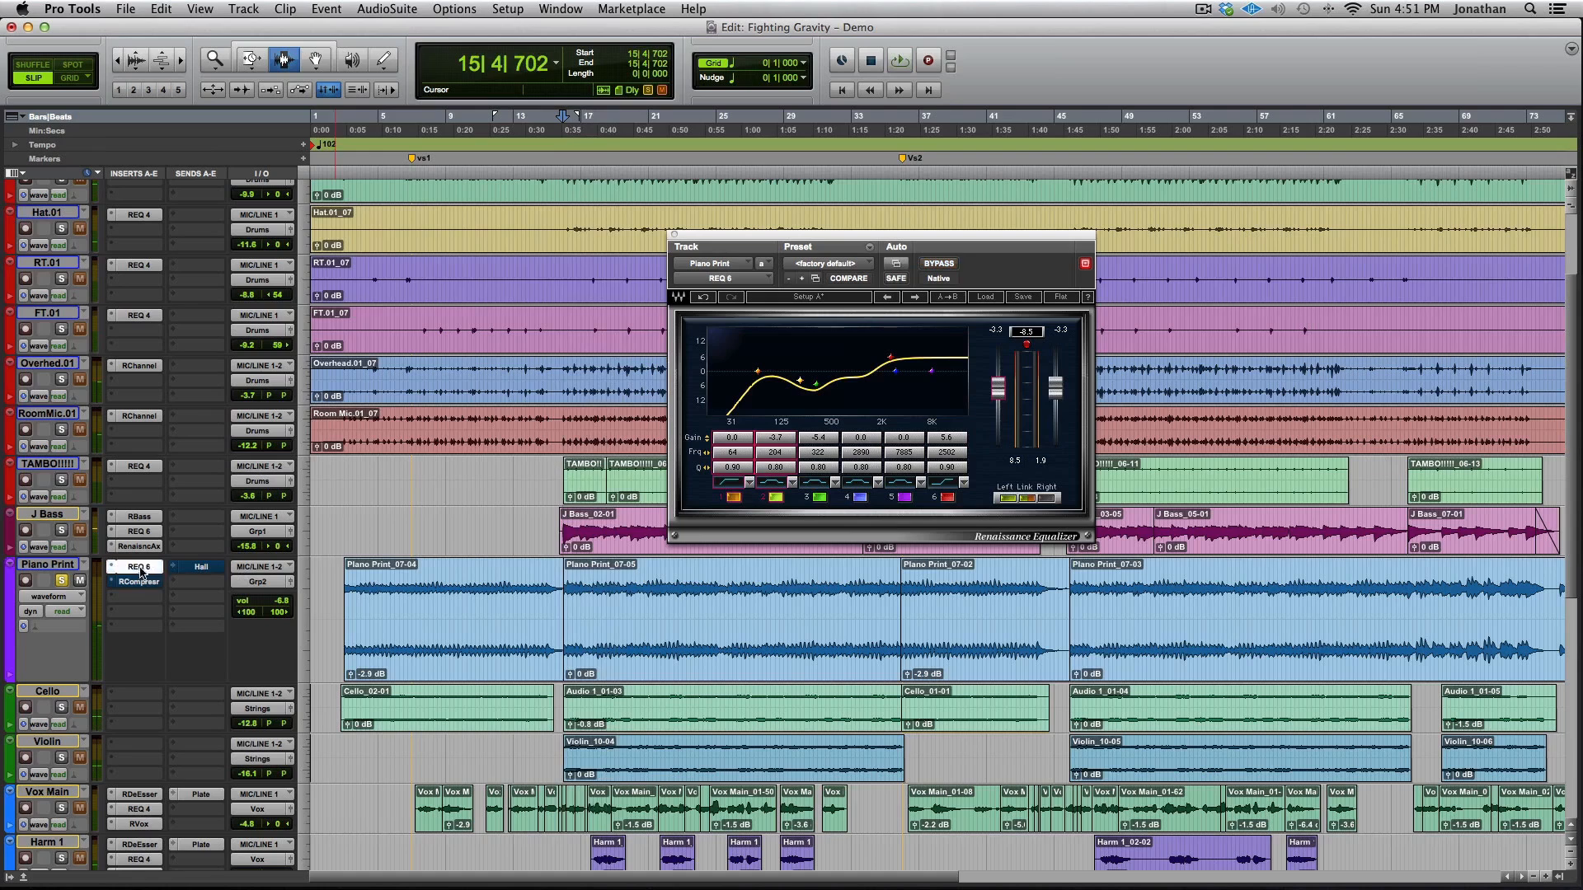
key("space")
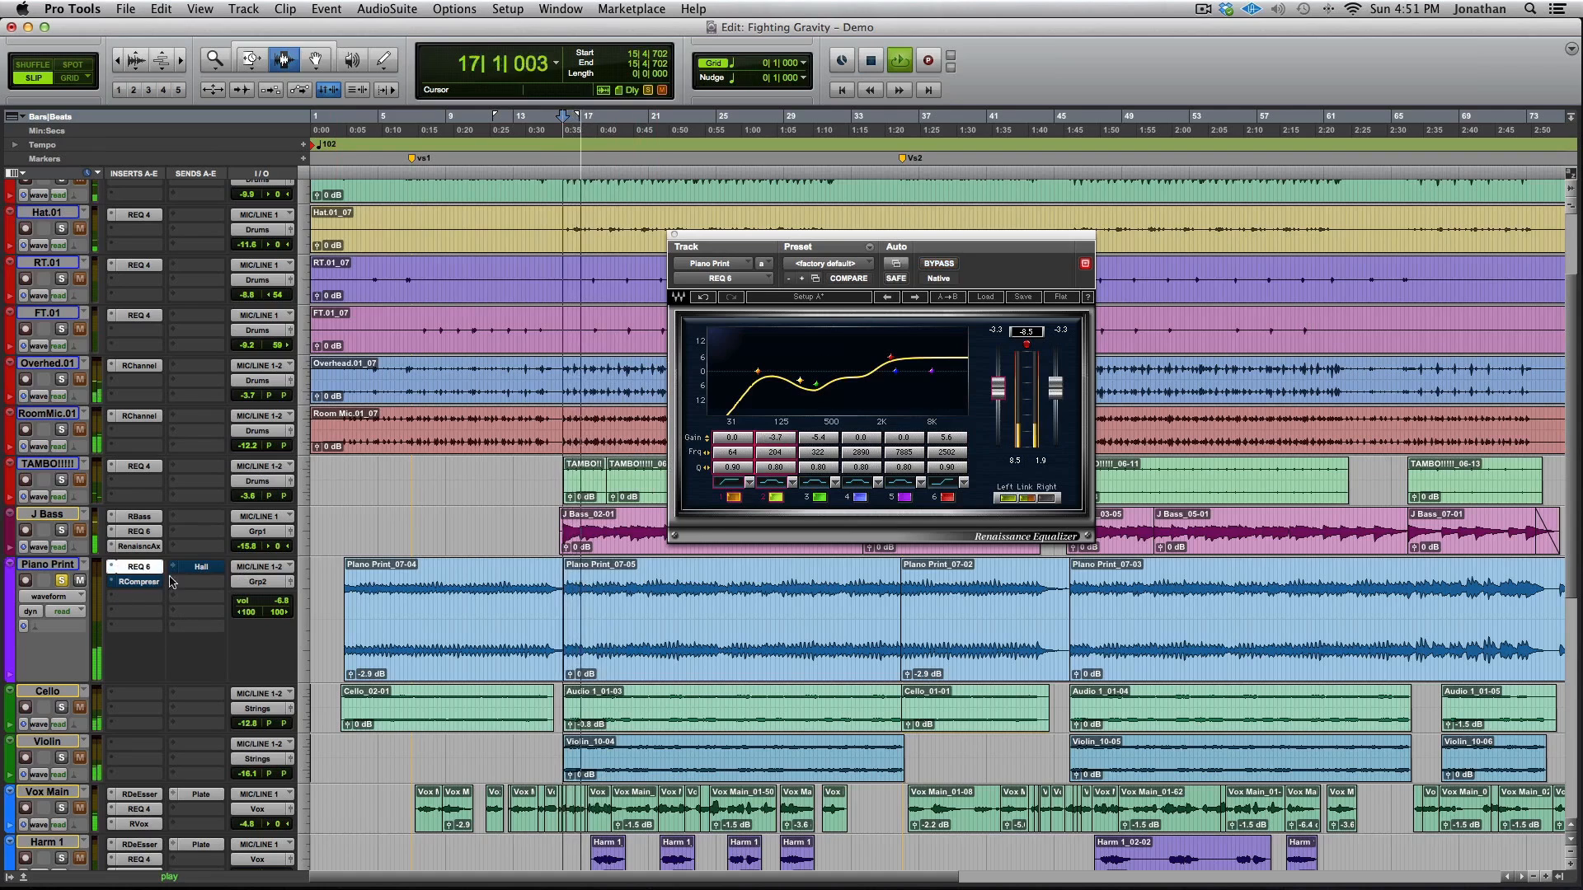
key("space")
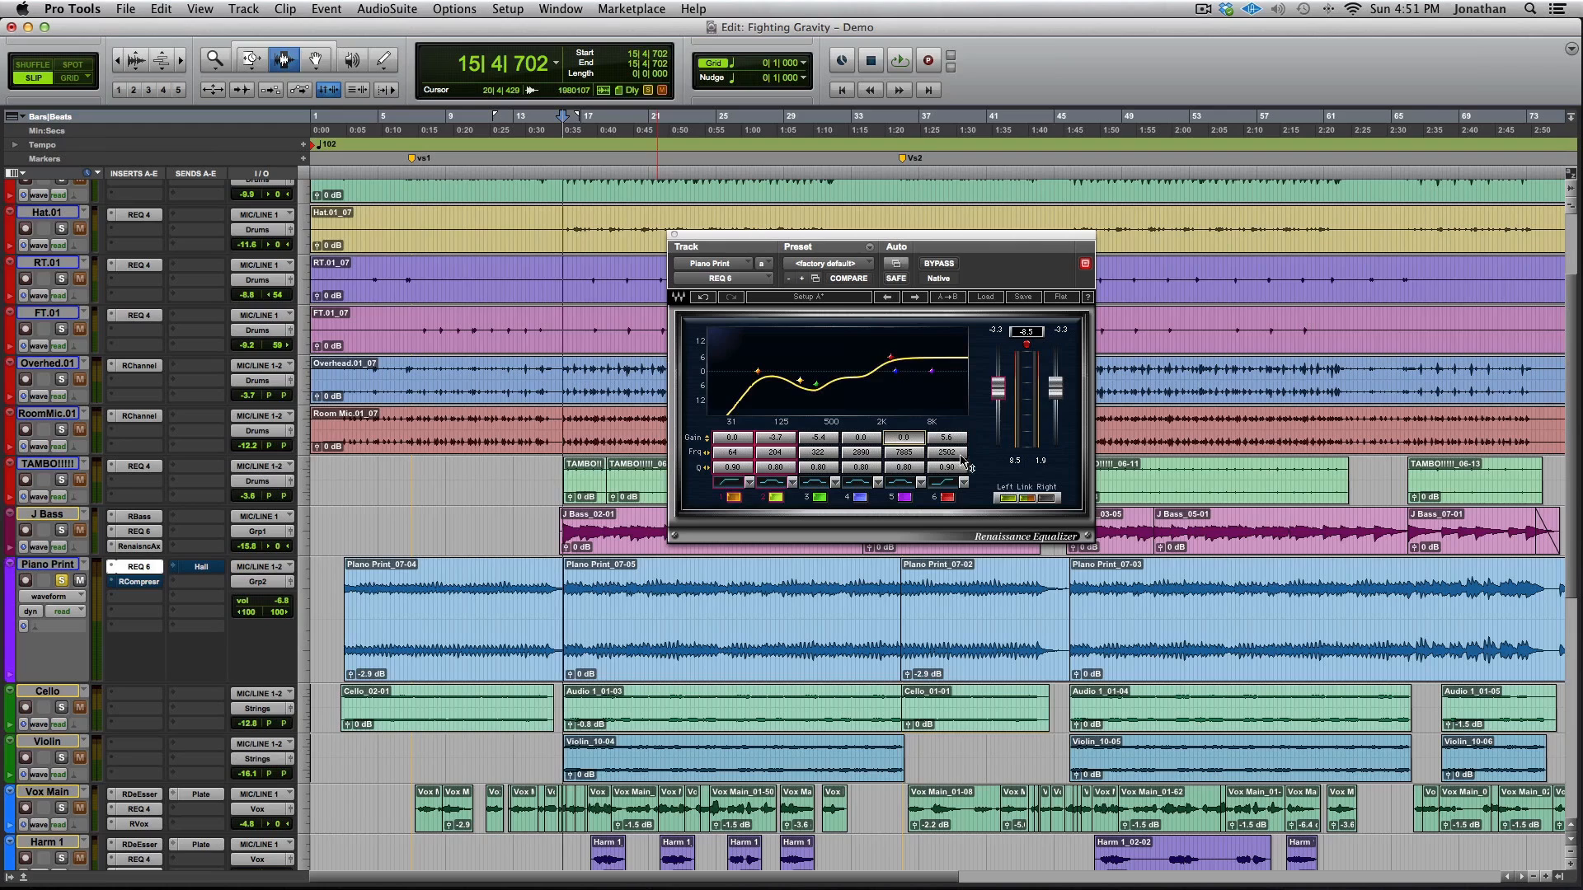
Compare the piano with REQ 6 band 6 off and on during playback, and raise that band's gain to 6.6
key("space")
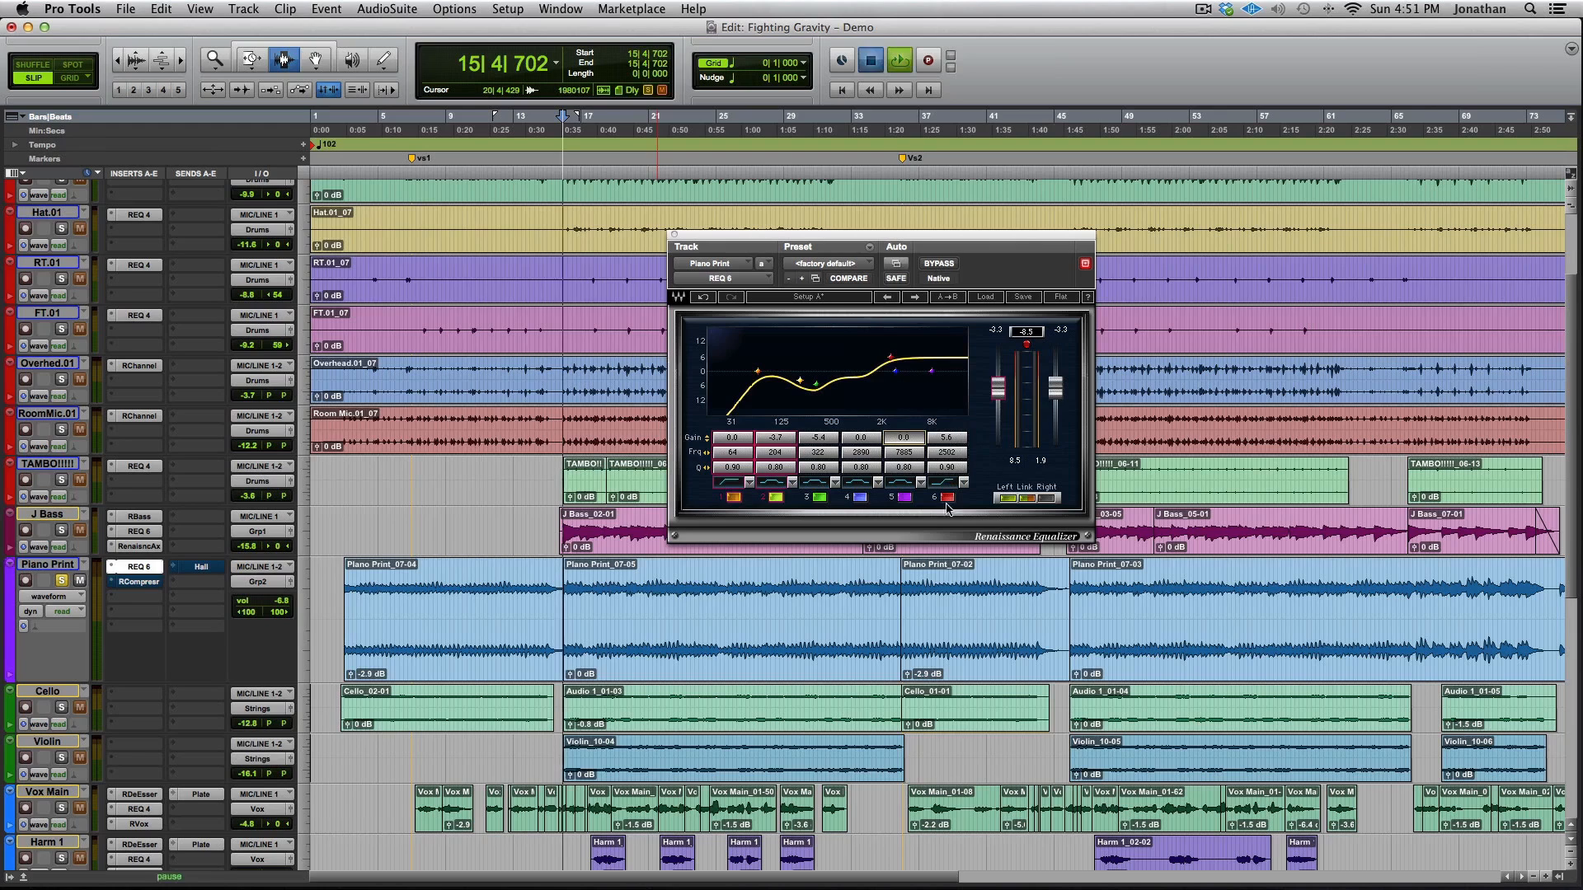
left_click(947, 497)
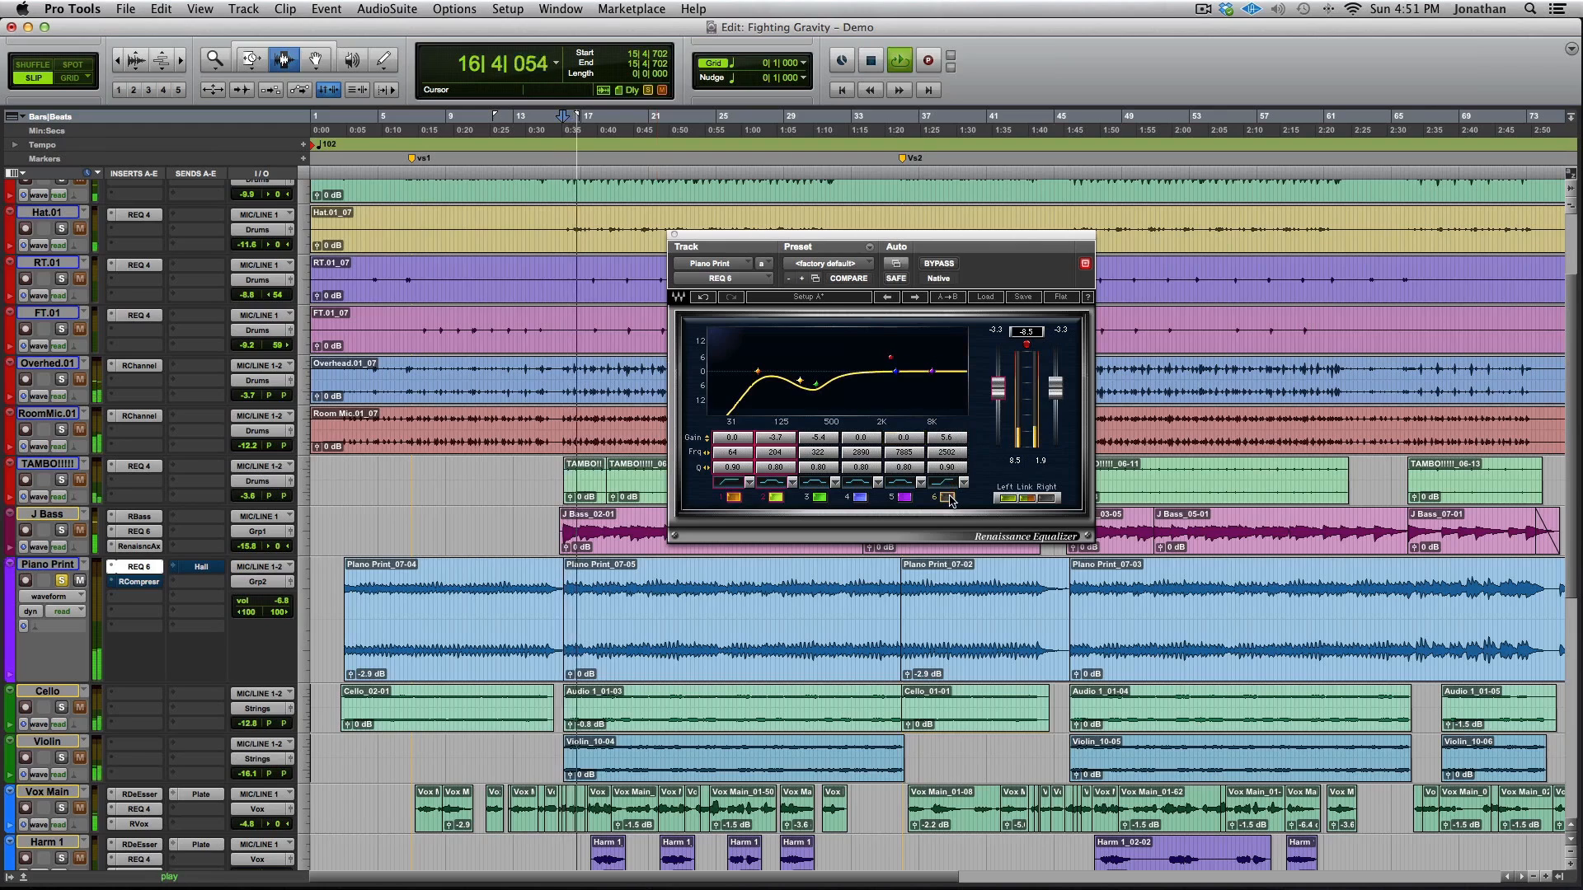
left_click(949, 498)
left_click(949, 498)
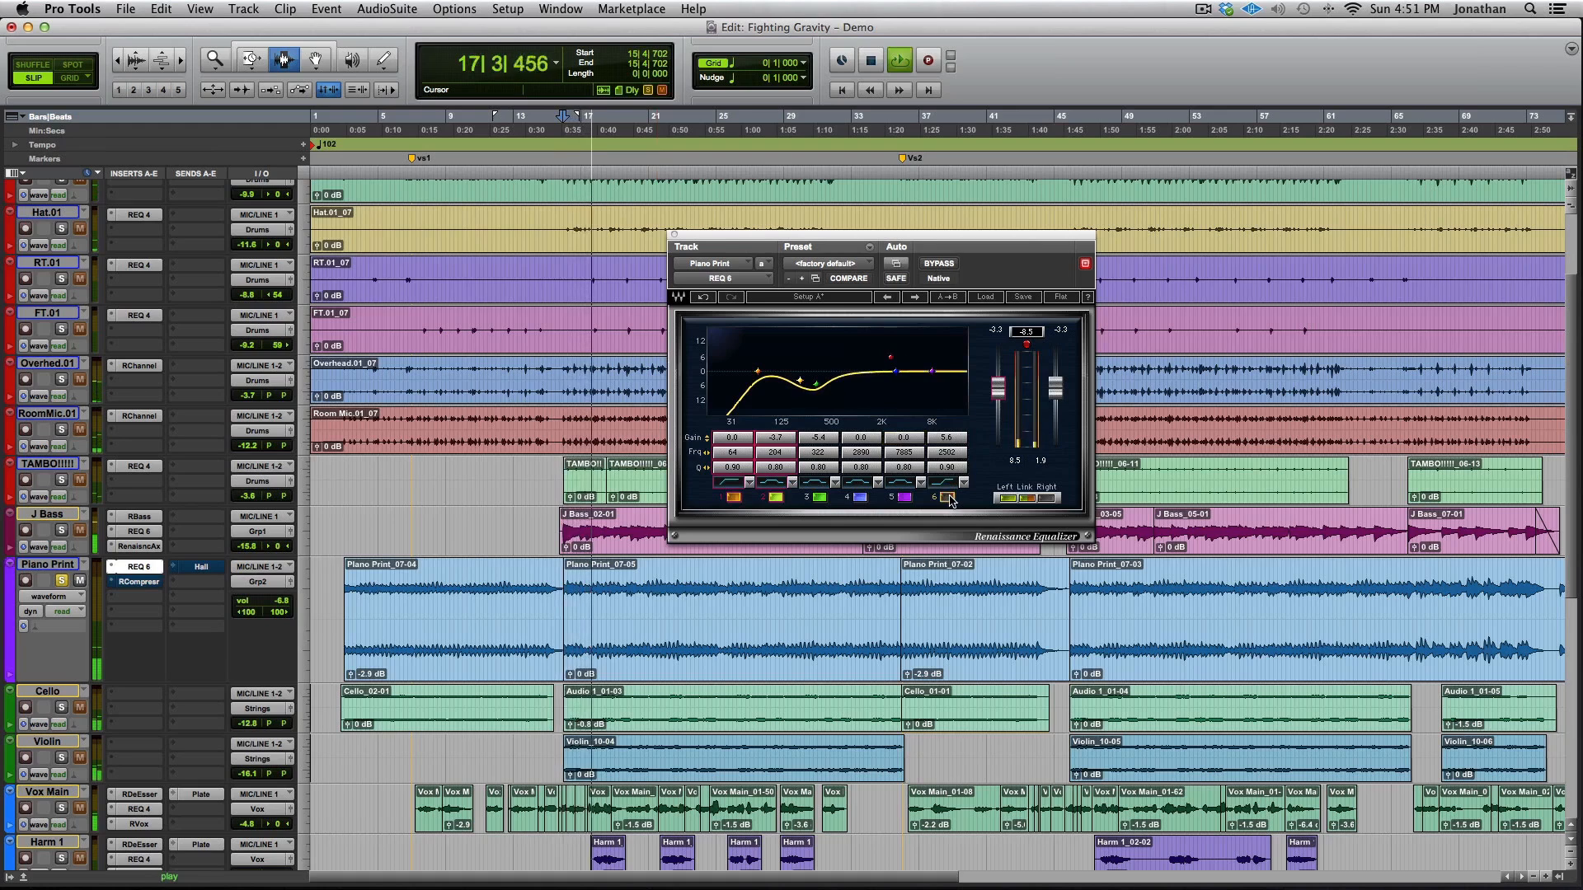
left_click(949, 498)
left_click_drag(948, 439, 947, 430)
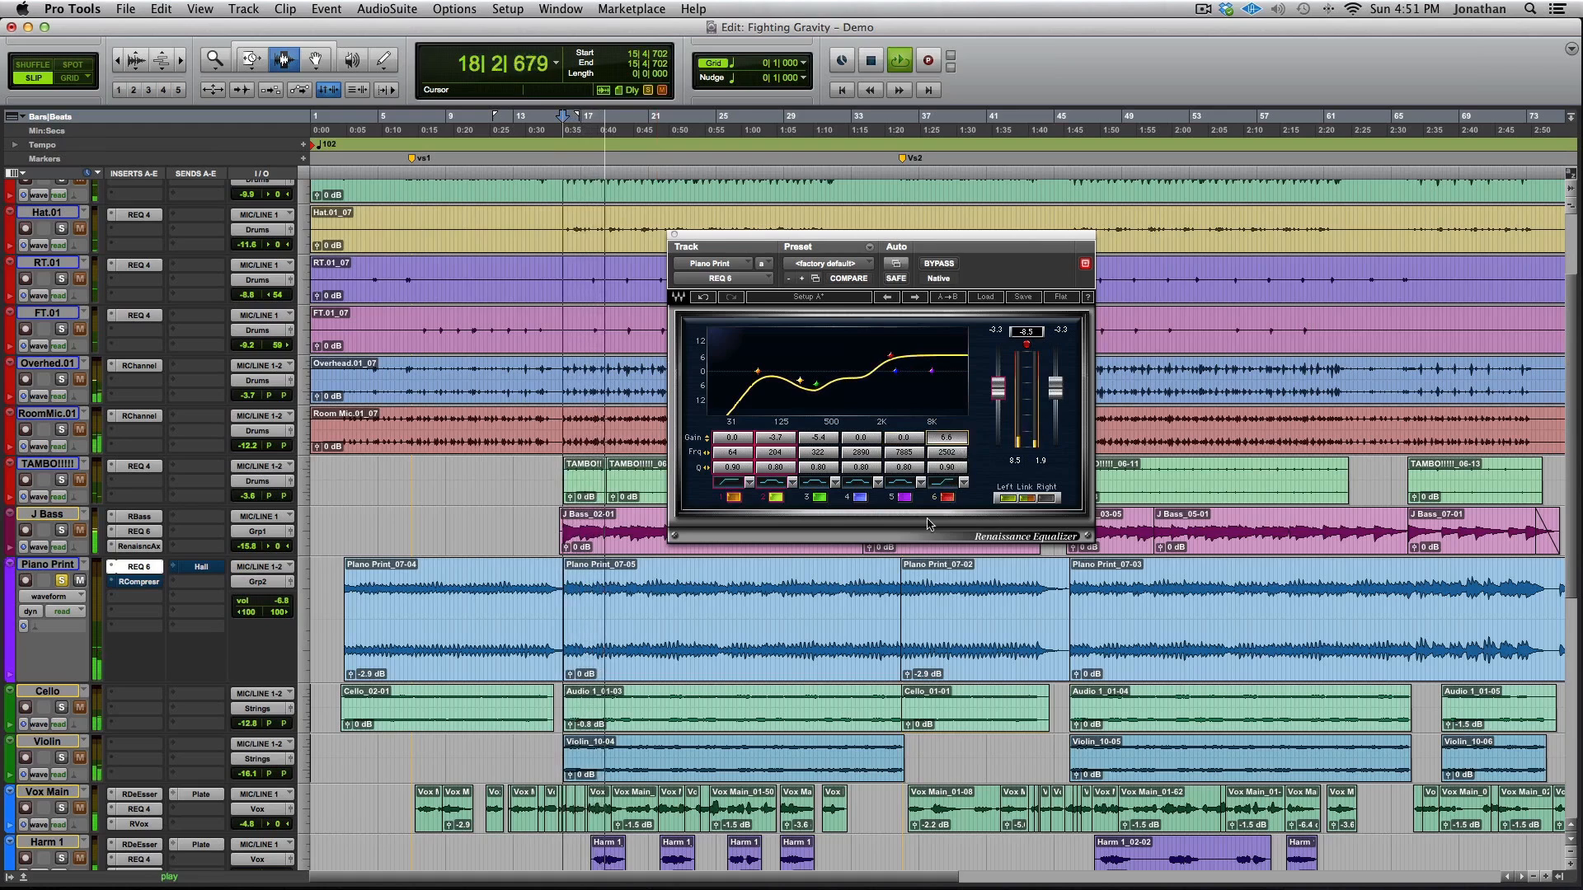
left_click(948, 498)
left_click(948, 498)
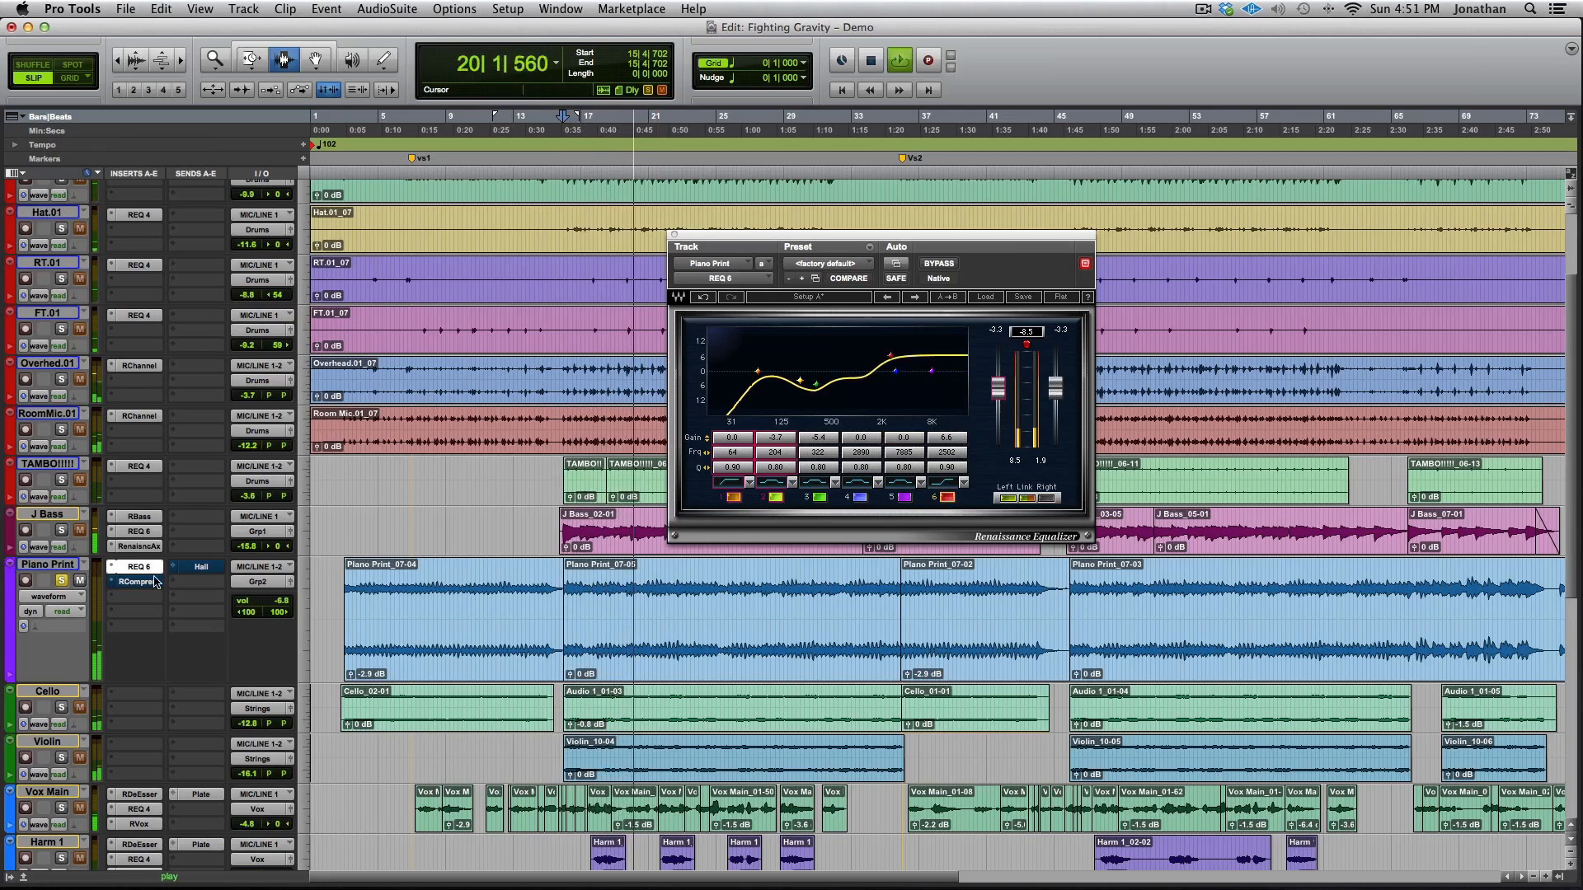
key("space")
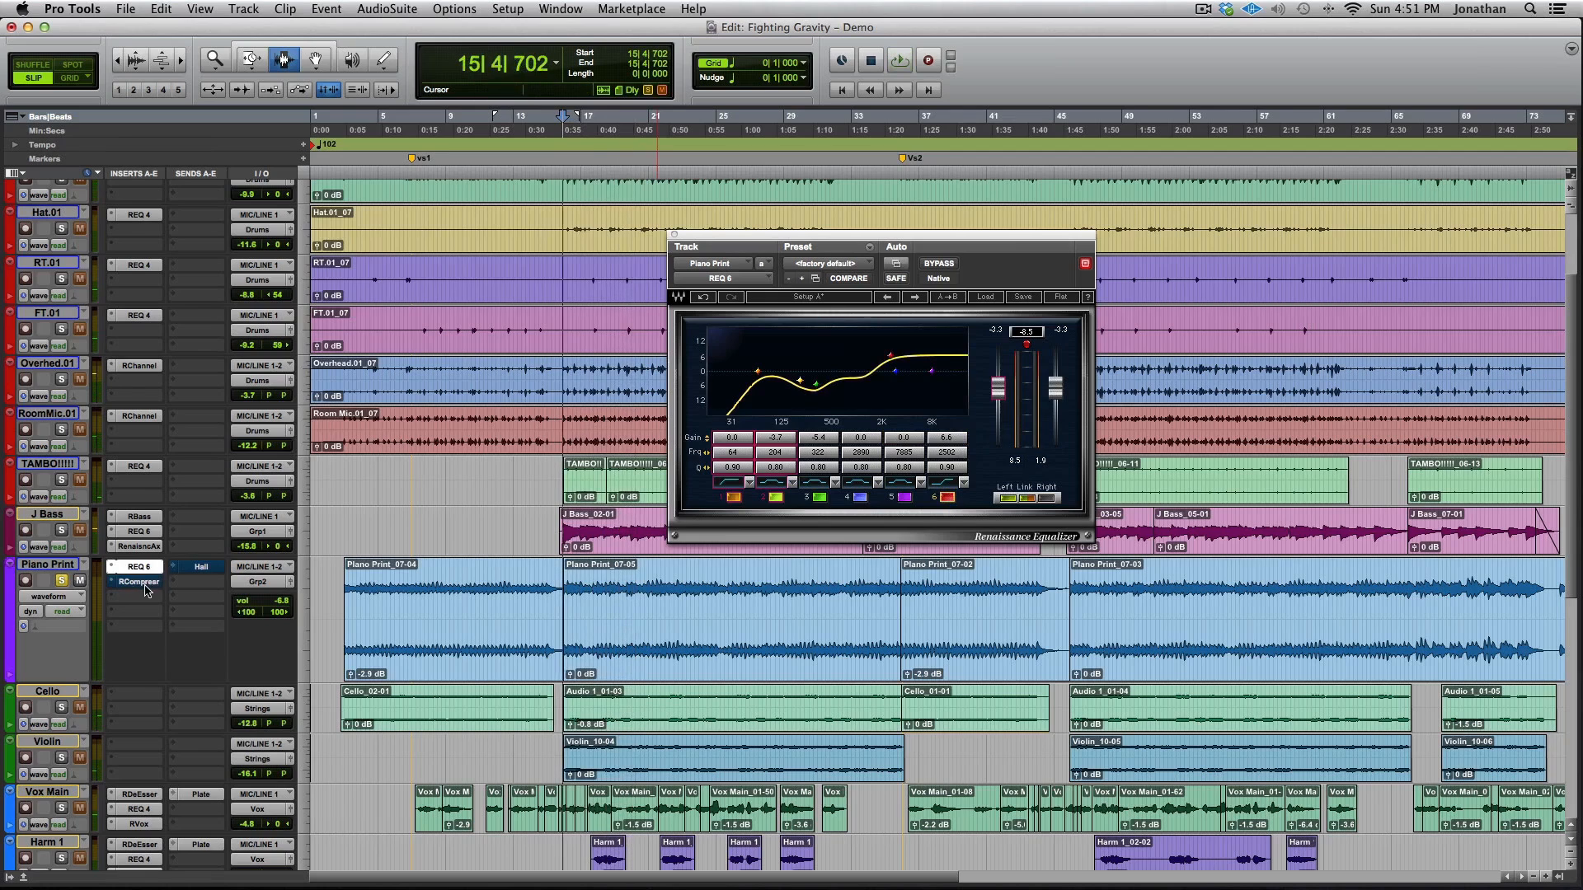
Reactivate and open the Piano Print track's RCompressor, and audition the soloed piano through its compression
left_click(140, 582)
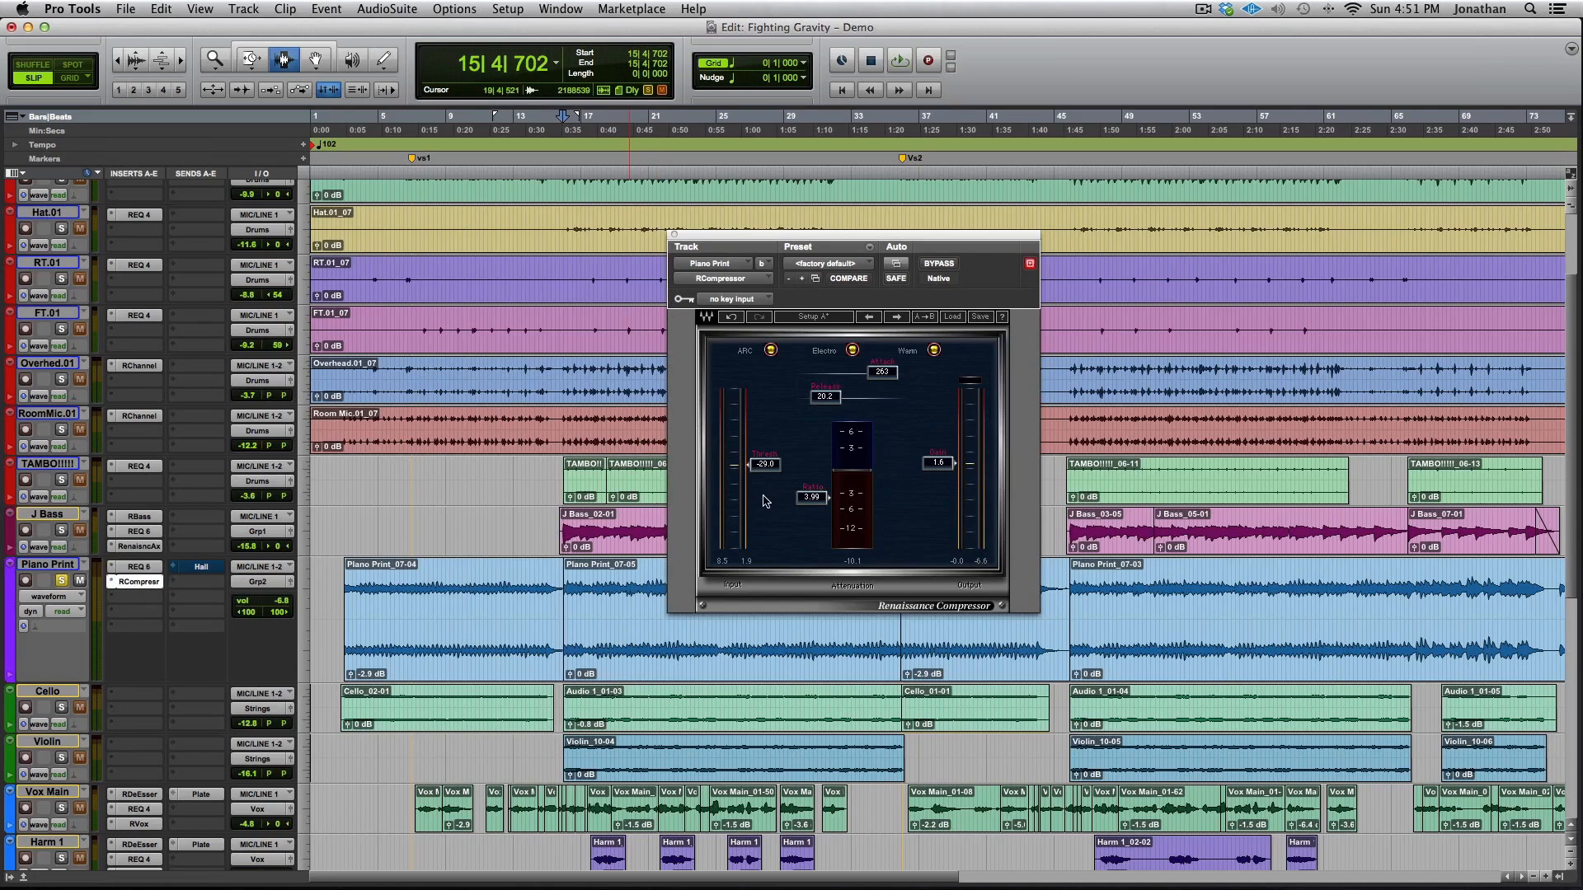
key("space")
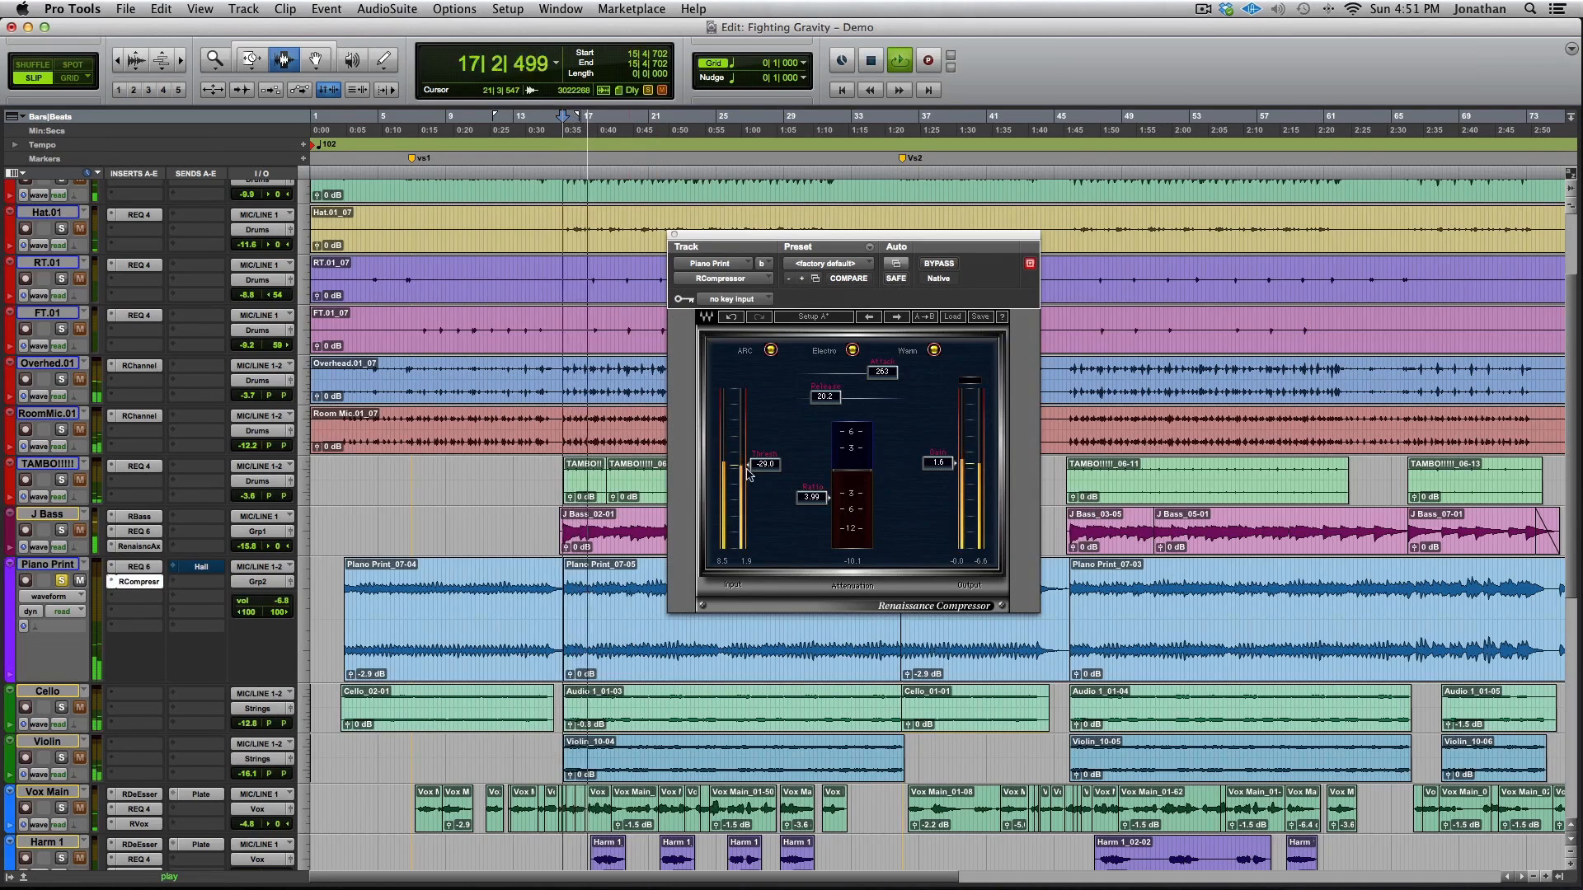
key("space")
key("space")
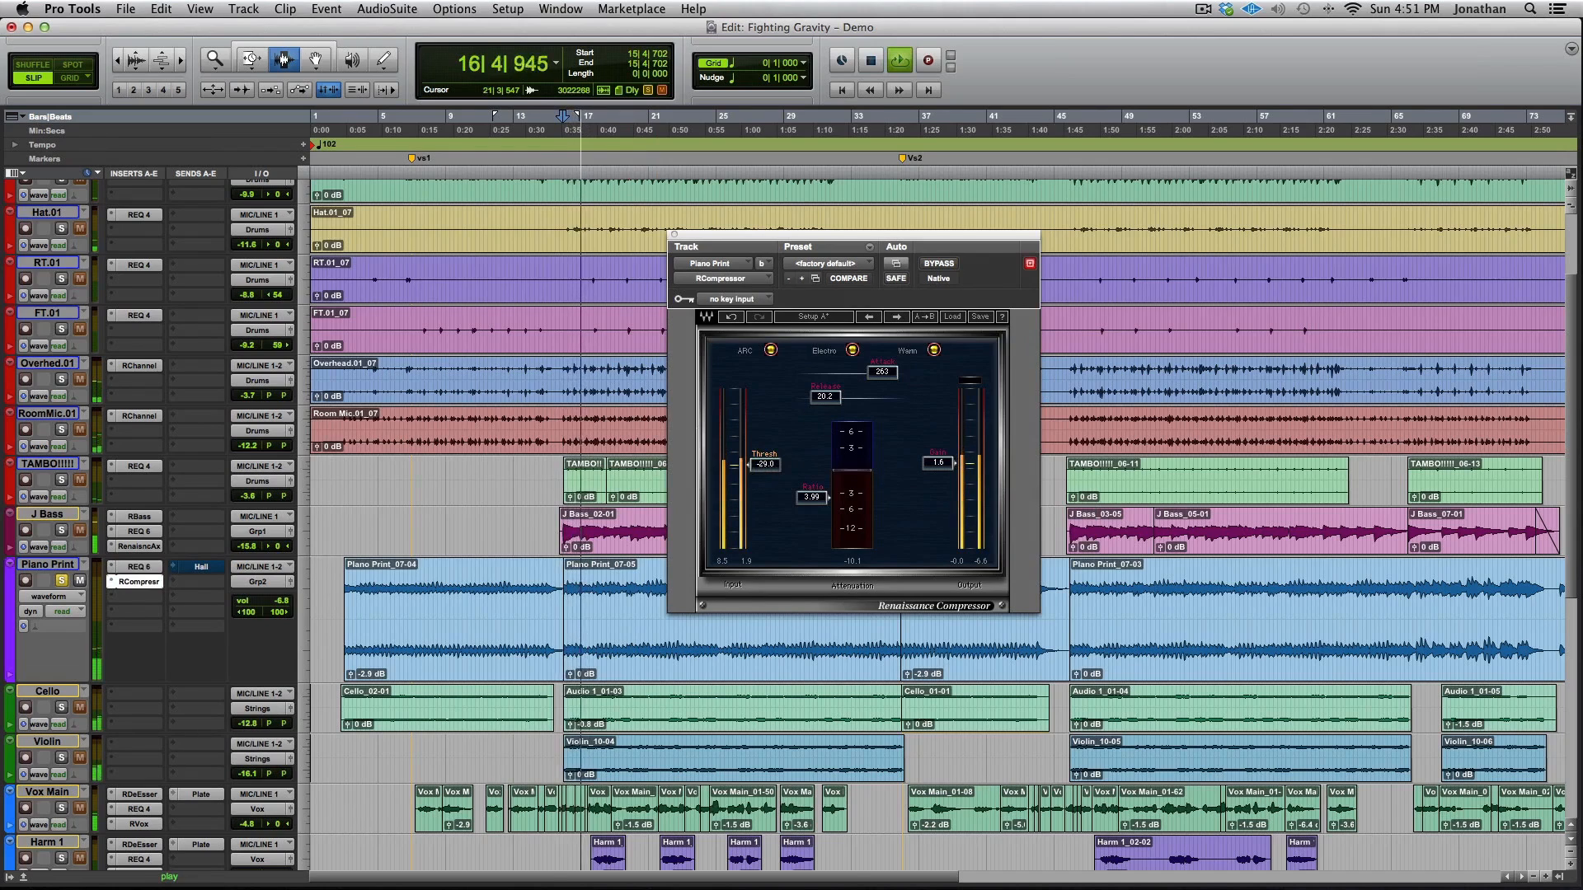
key("space")
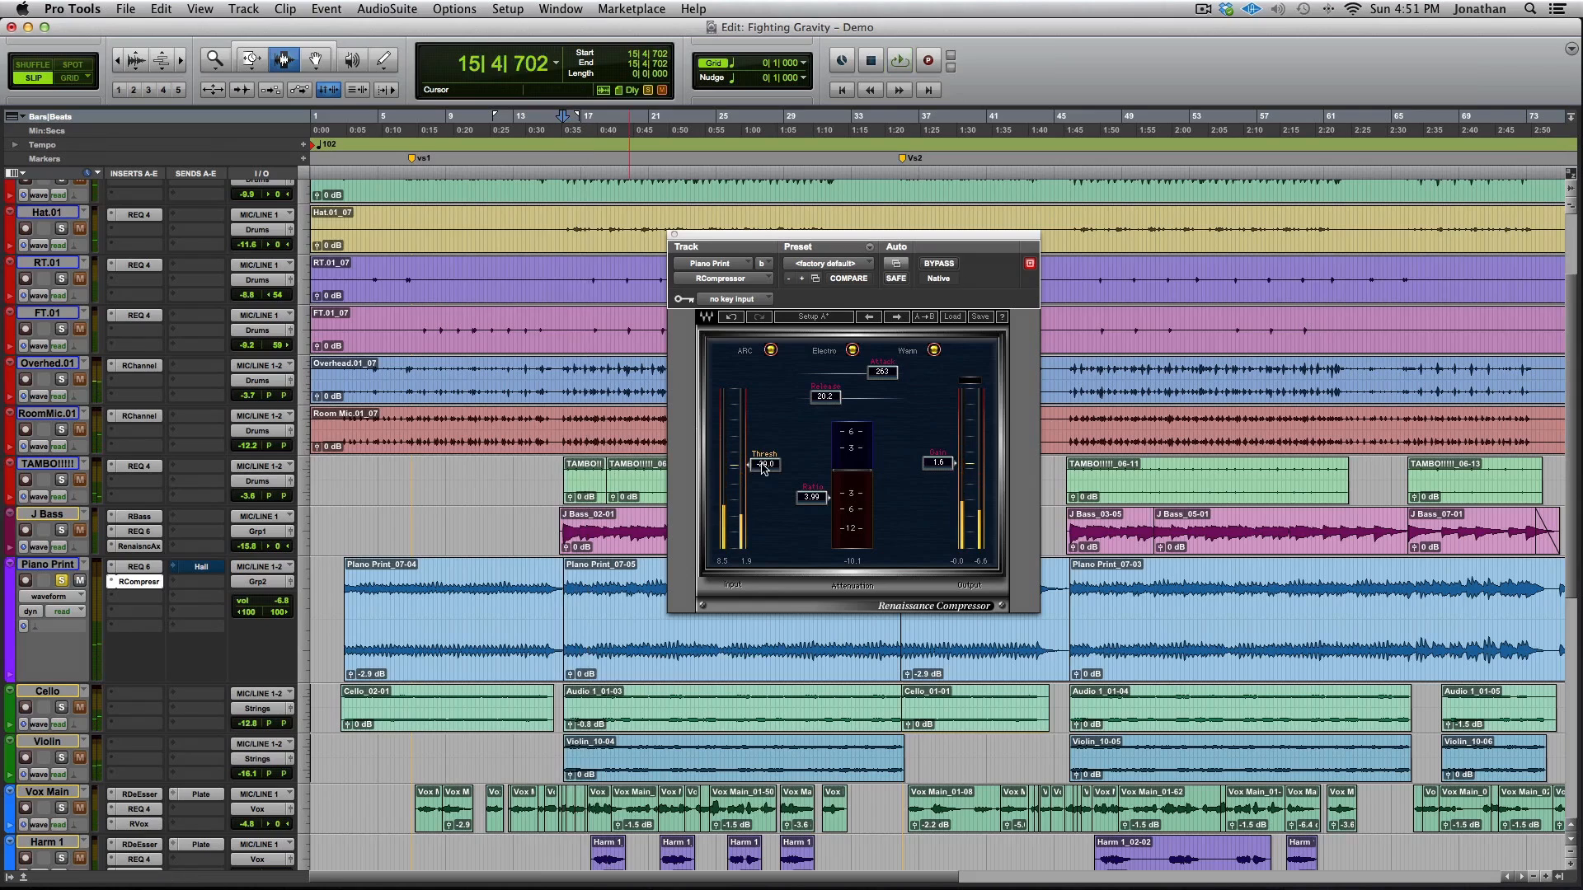
key("space")
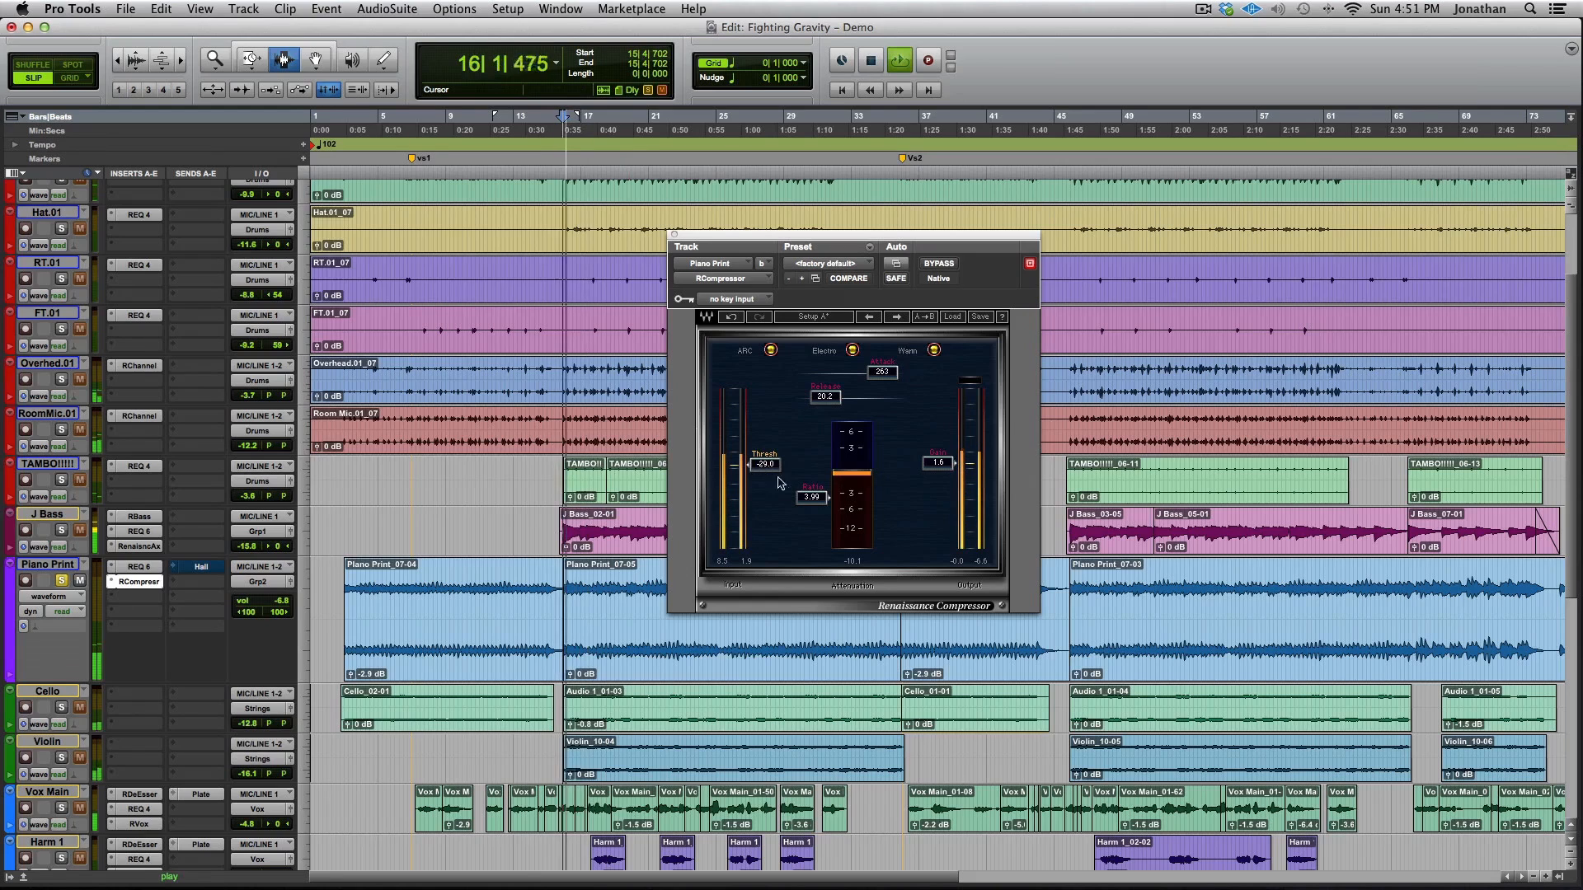
Set the RCompressor ratio to 4.01 and compare the piano with the compressor bypassed and active
left_click_drag(826, 497, 826, 494)
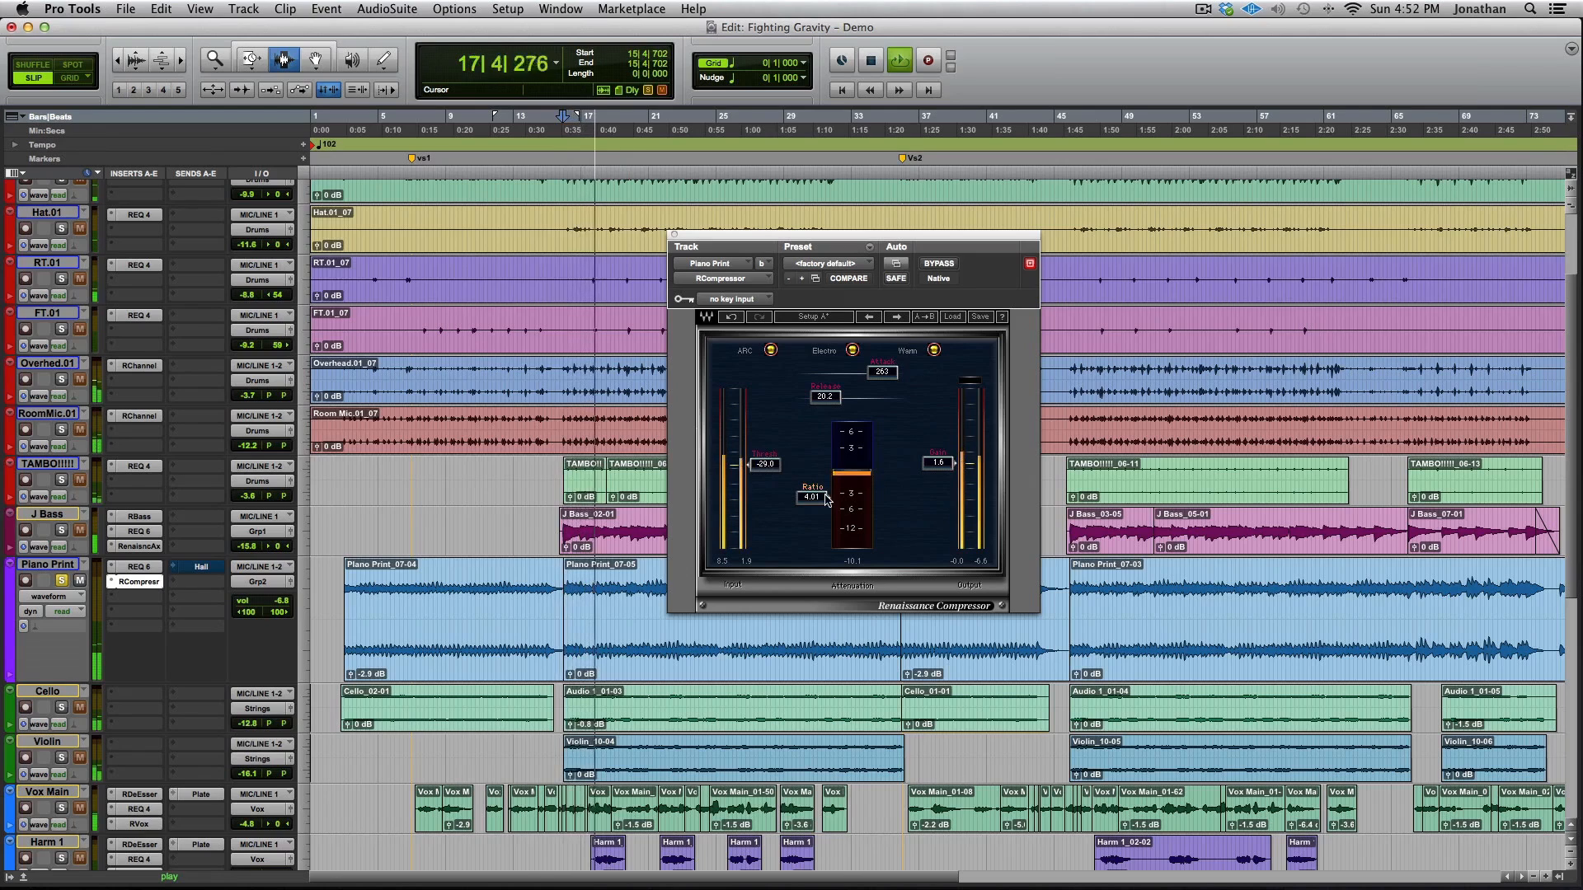
left_click(936, 265)
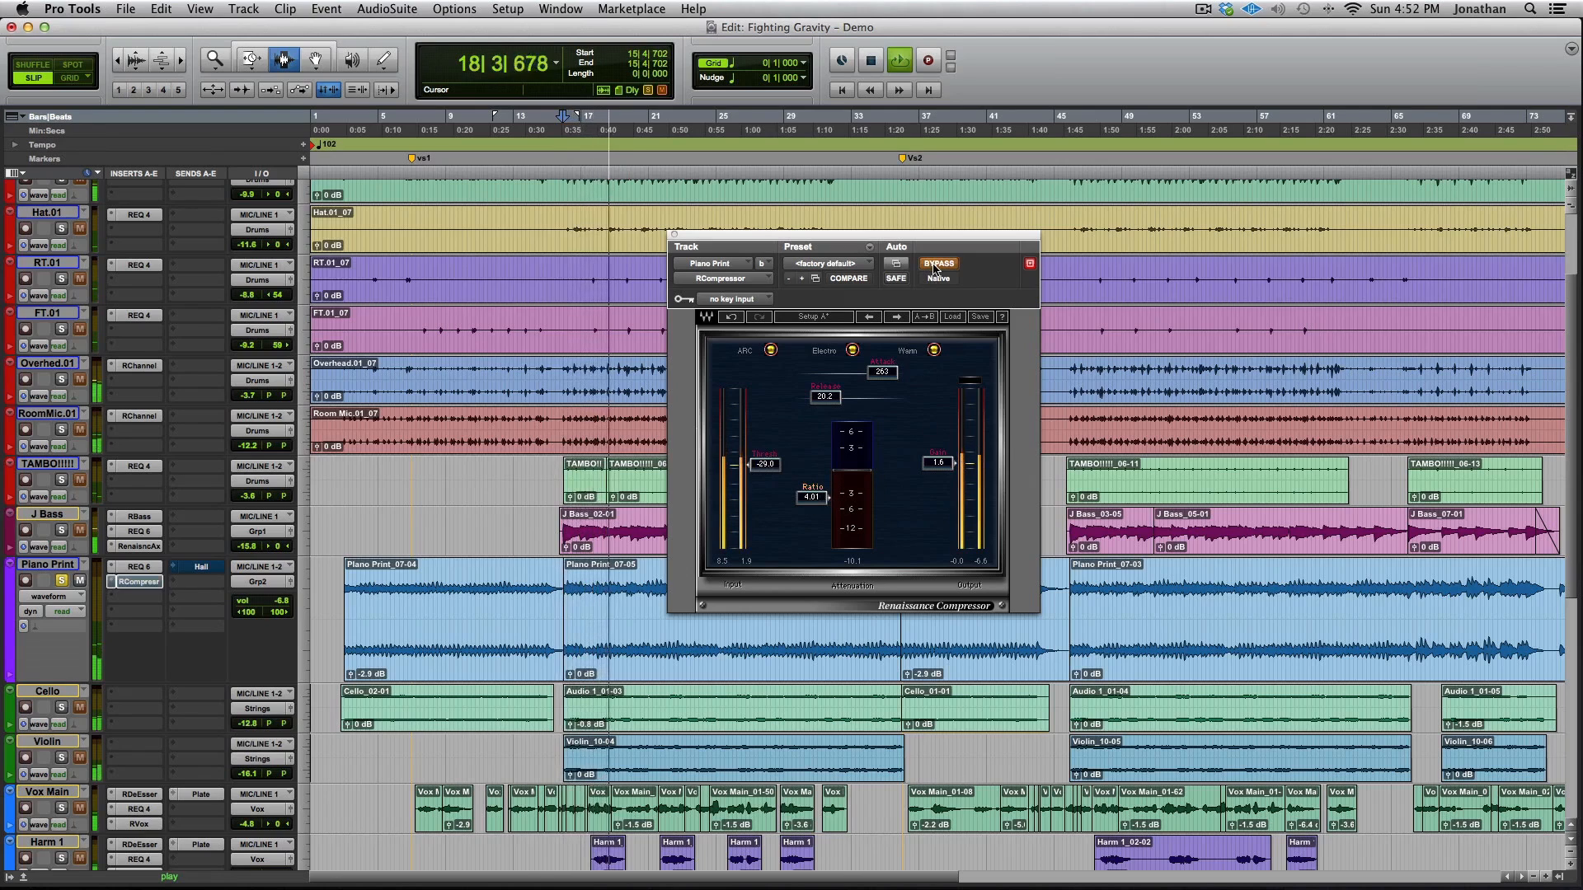
left_click(937, 267)
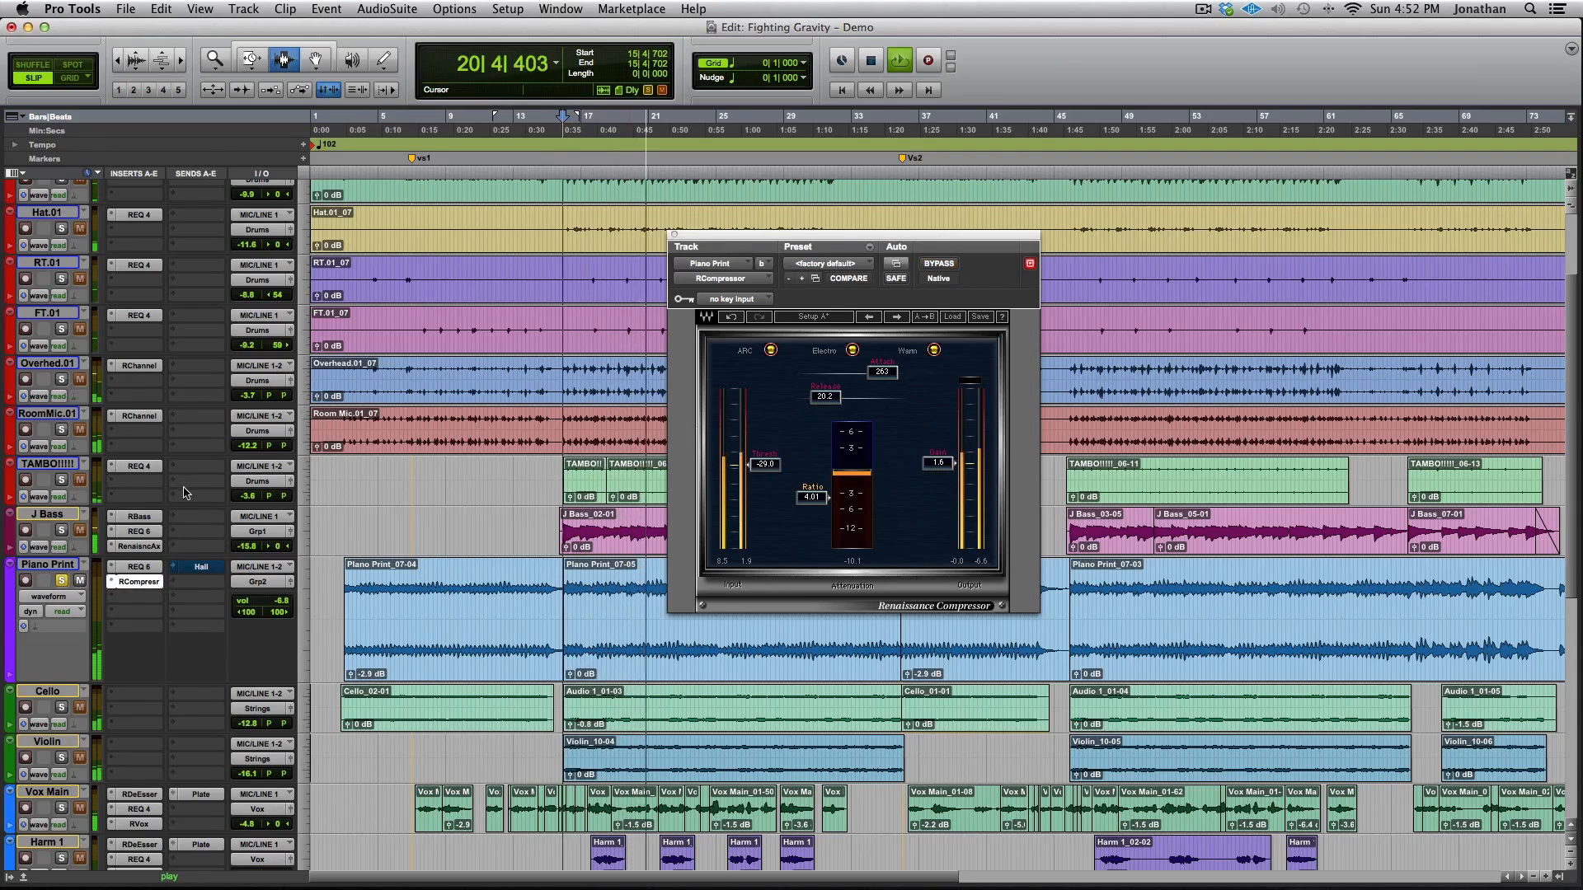
key("space")
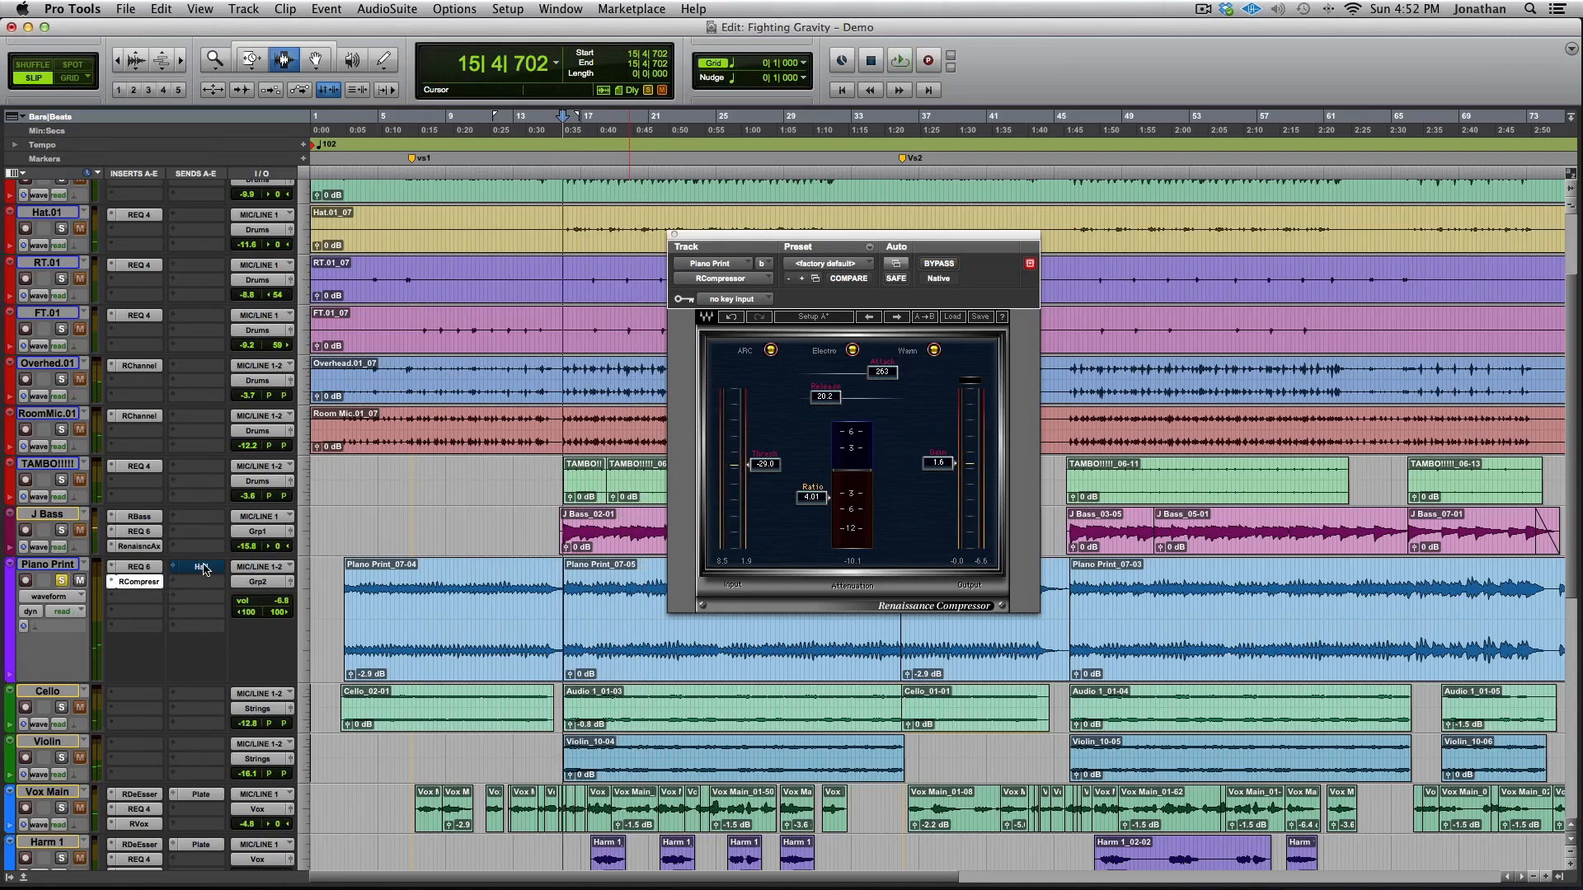
Unmute the Piano Print track's Hall send, audition the piano with it, and open the send's fader window
key("space")
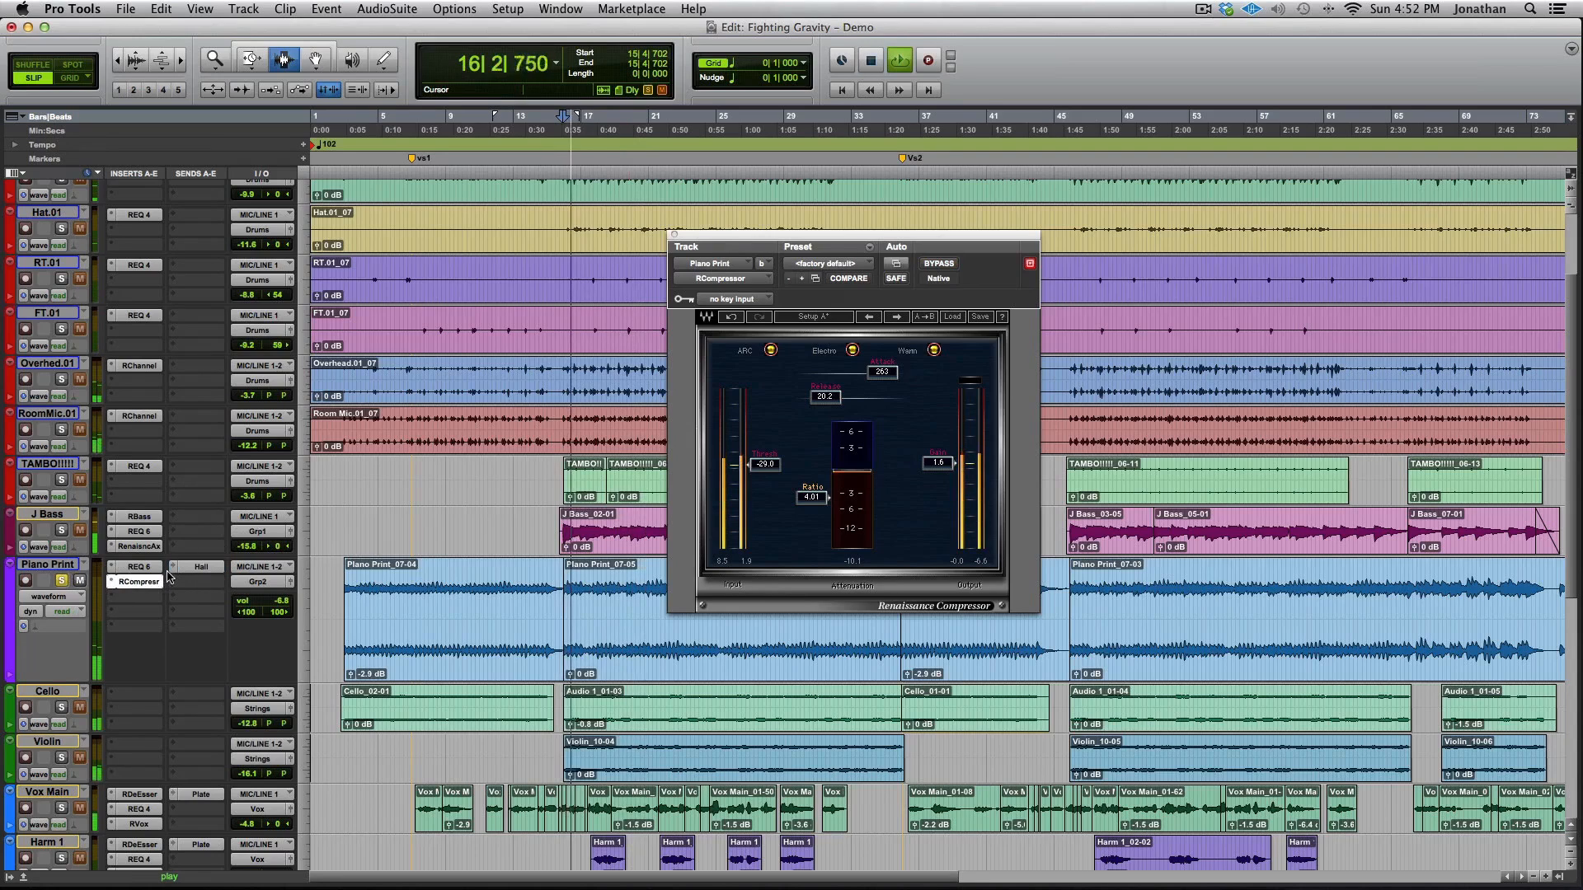
left_click(201, 568)
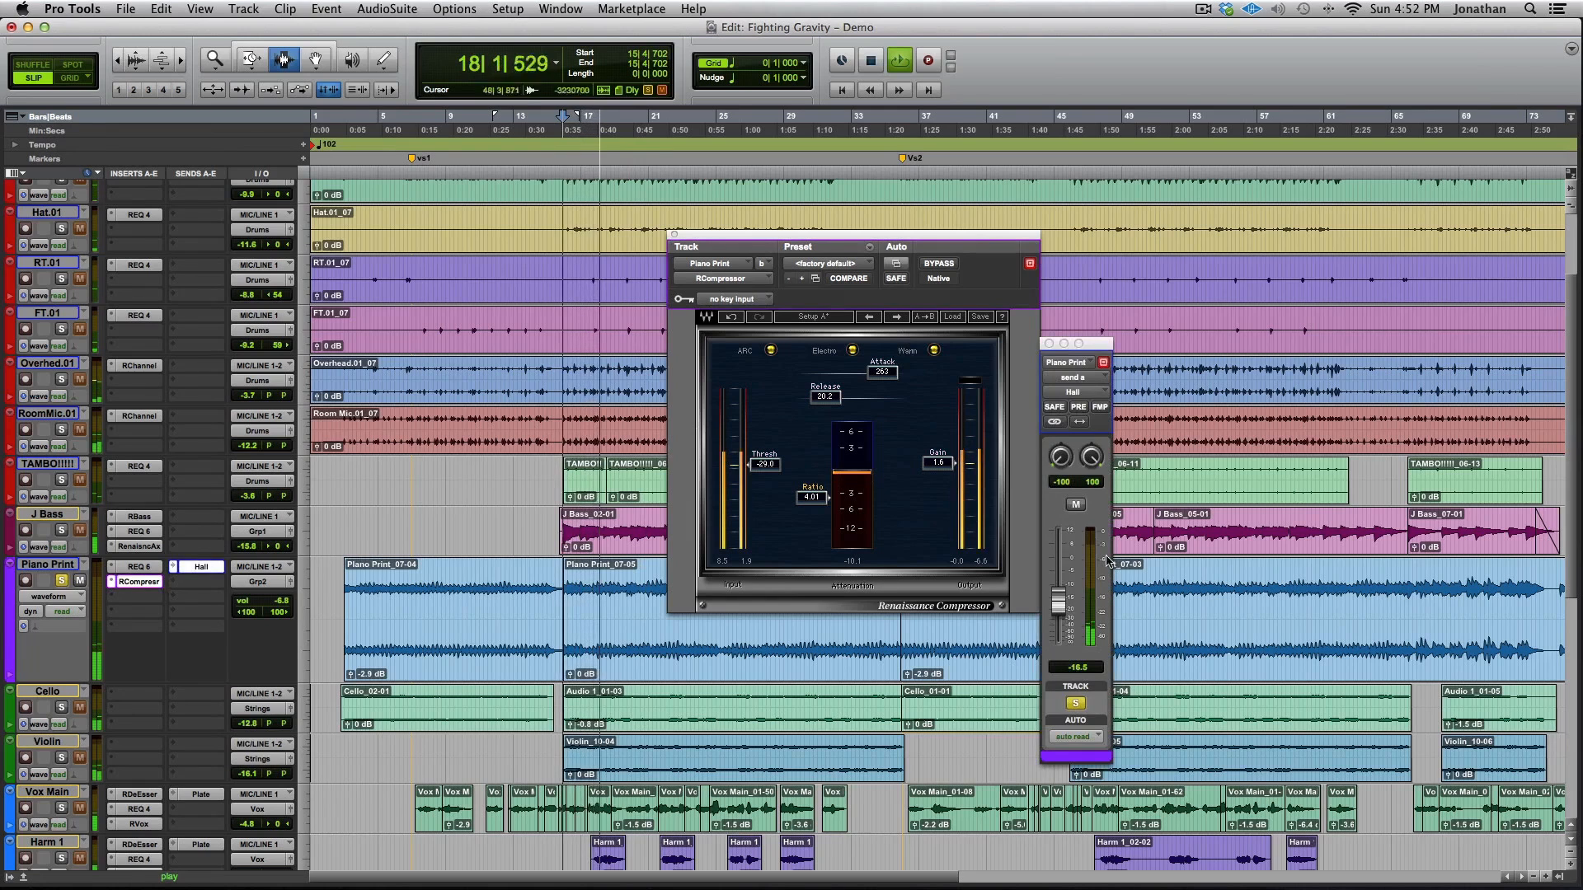
key("space")
Open the Hall track's RVerb and audition the soloed piano through the reverb
scroll(48, 586, "down", 6)
left_click(48, 579)
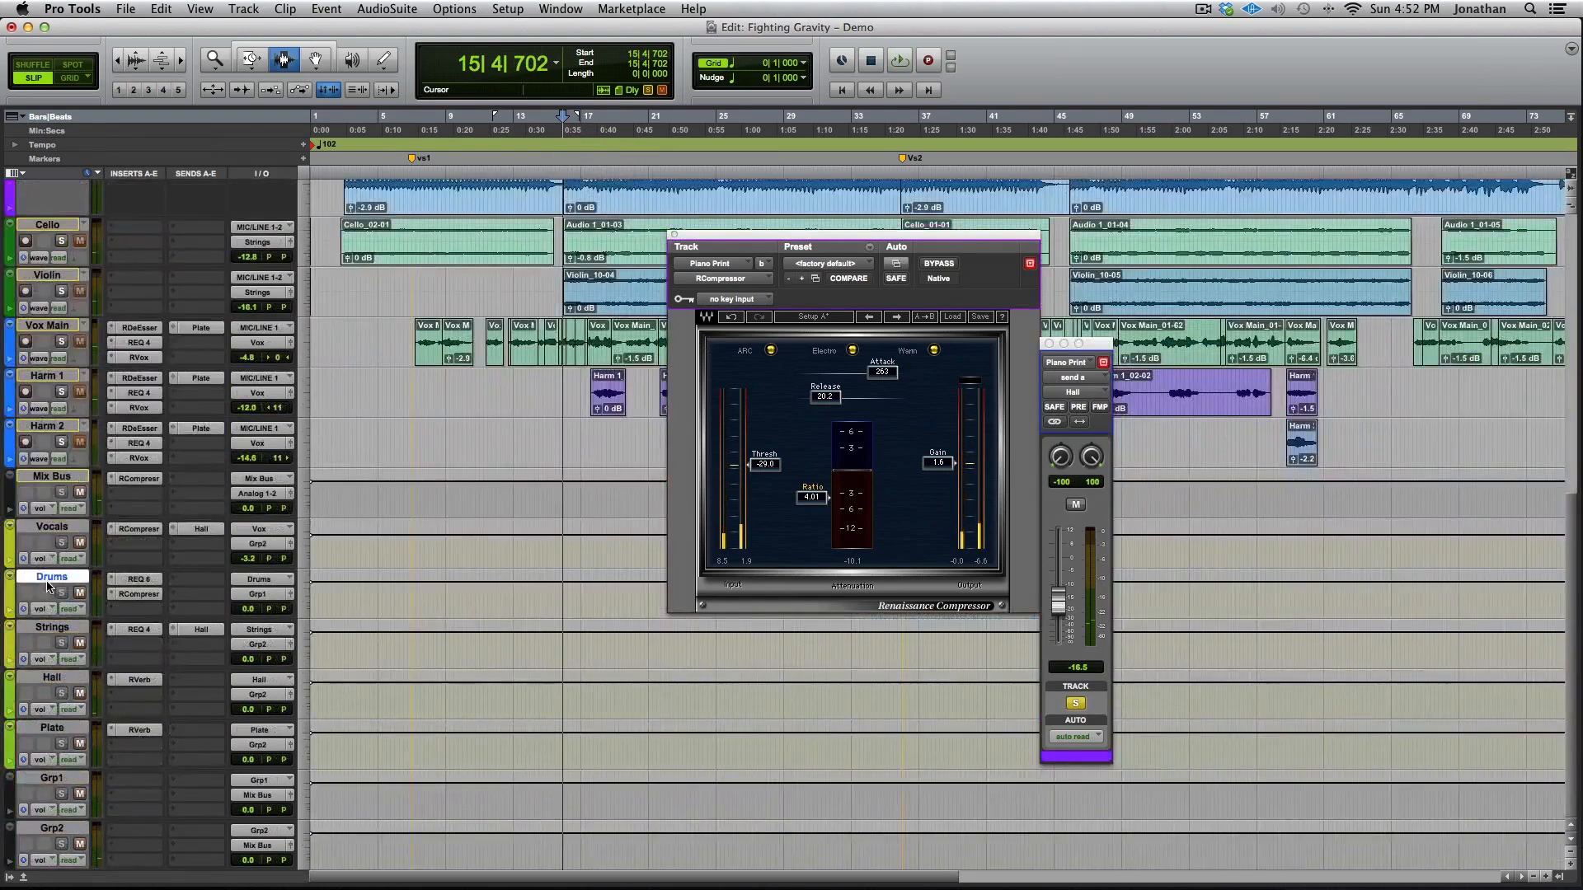
left_click(139, 680)
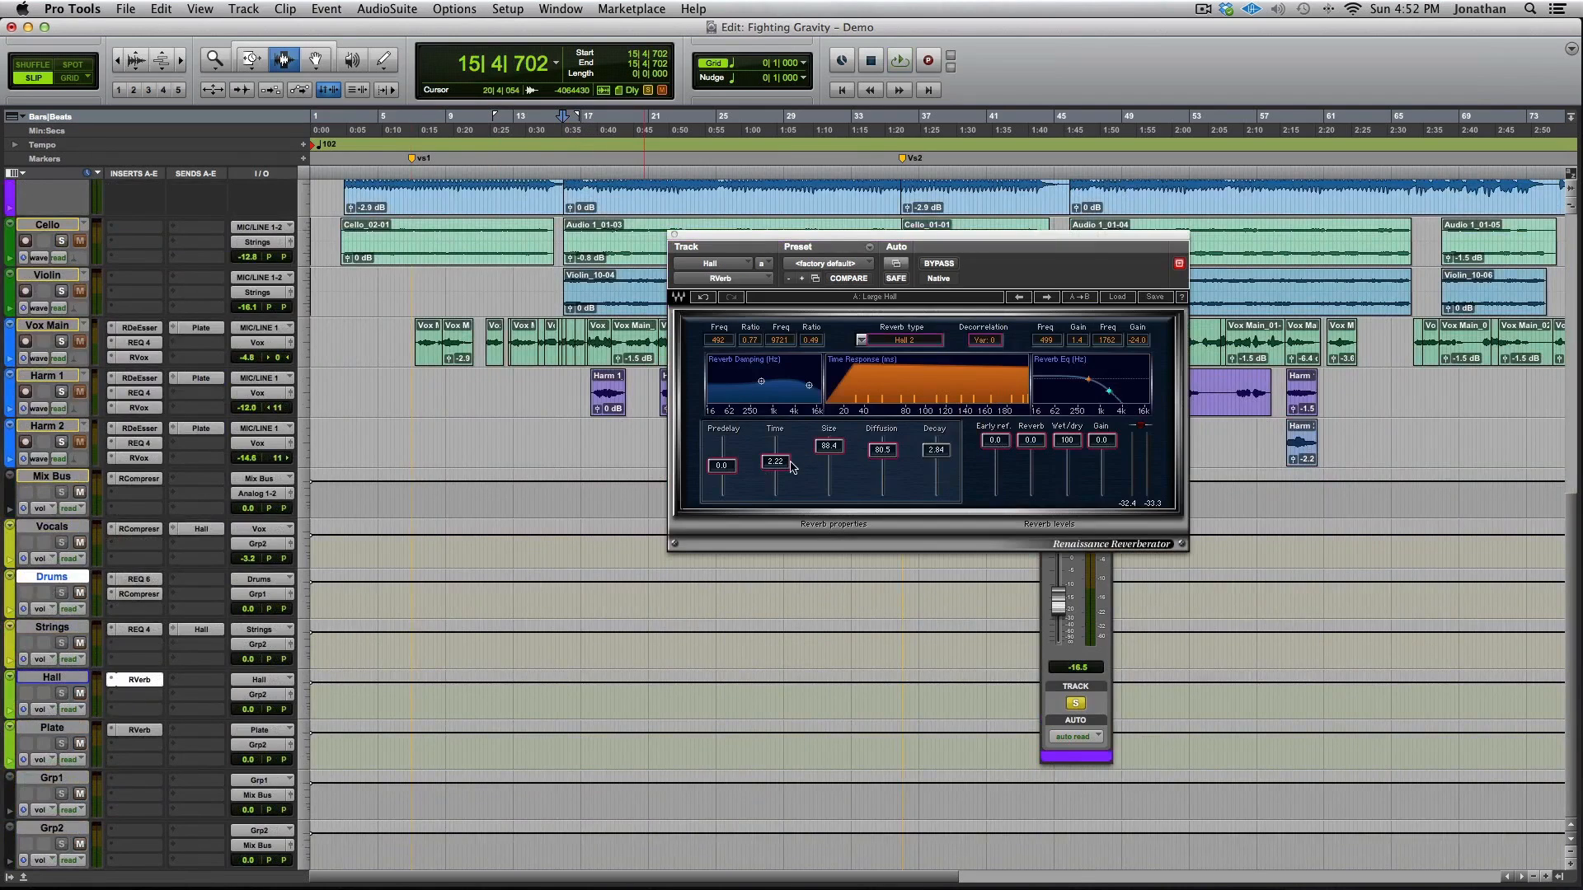
key("space")
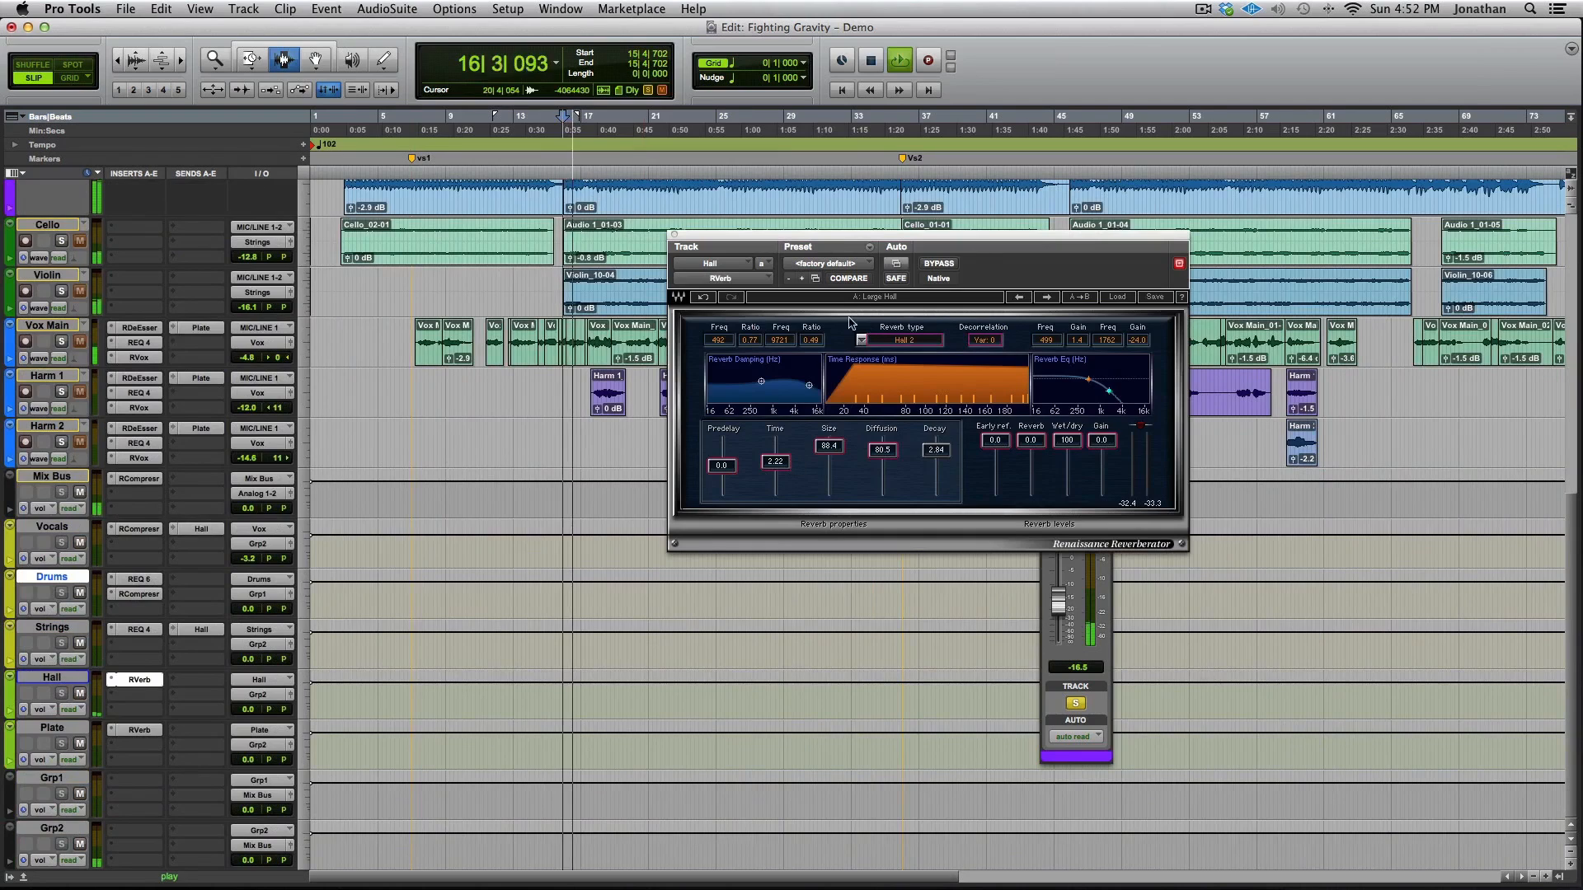
key("space")
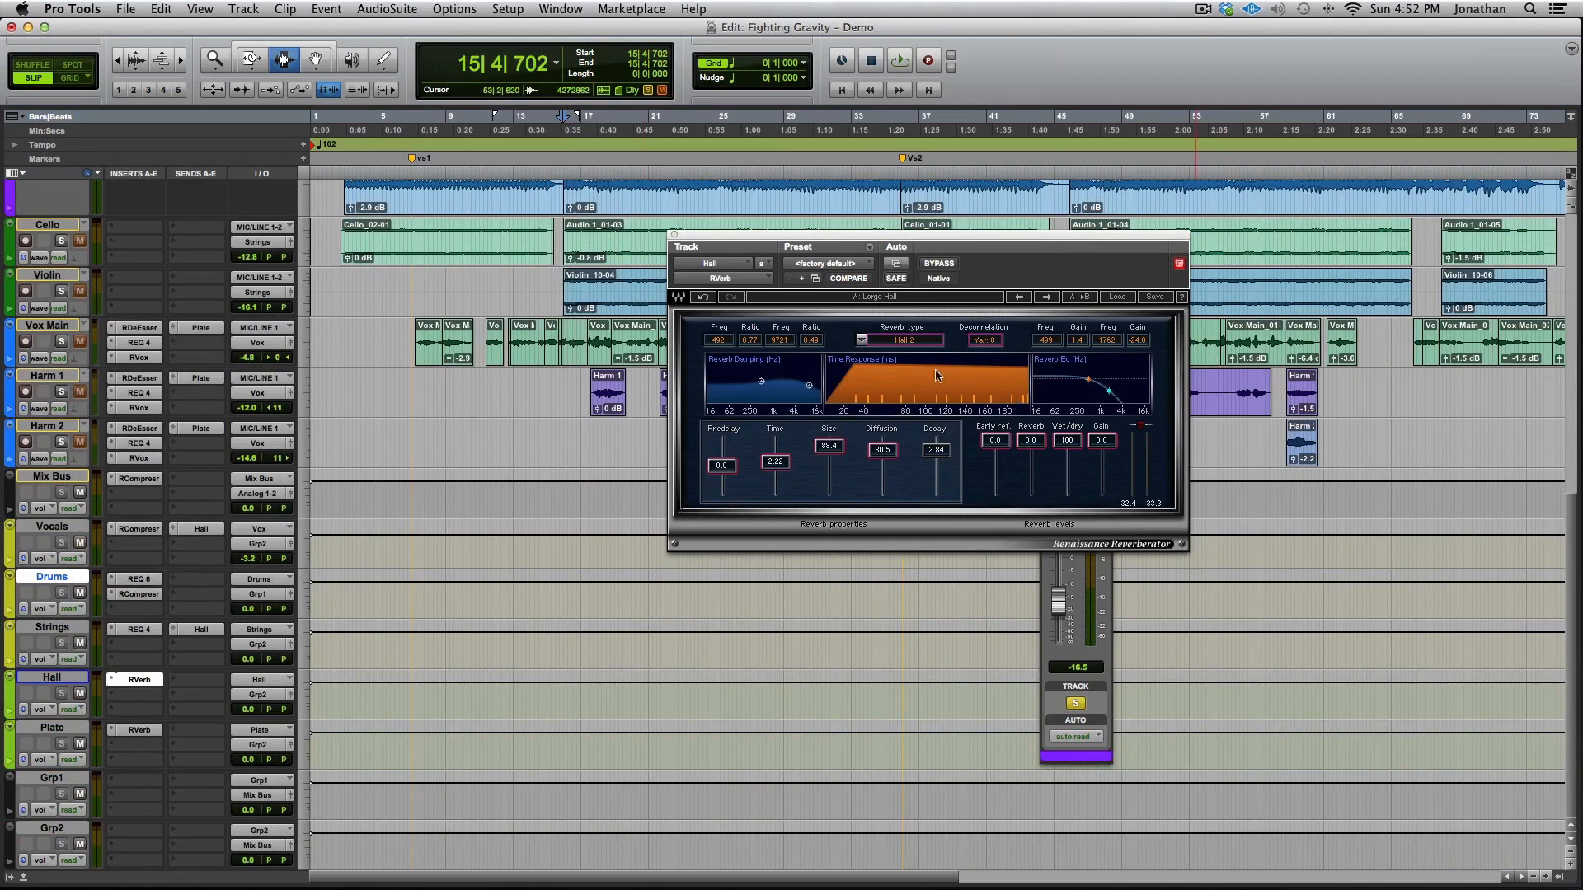
Close the RVerb window and compare the playing piano with its Hall send muted and unmuted
key("space")
scroll(341, 418, "up", 10)
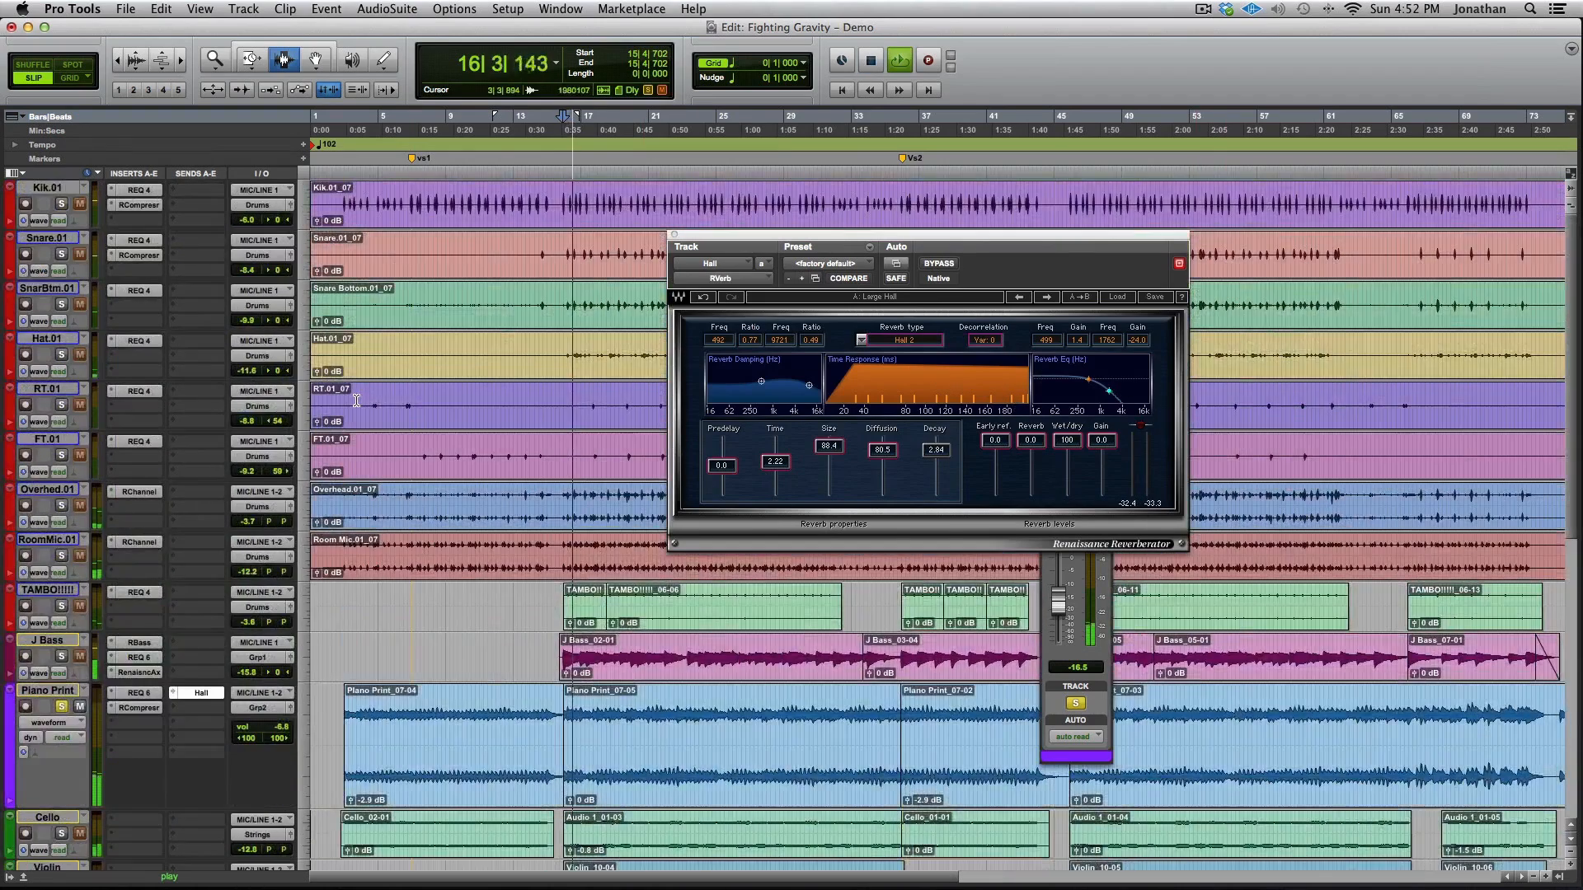
scroll(356, 400, "down", 2)
scroll(356, 401, "down", 3)
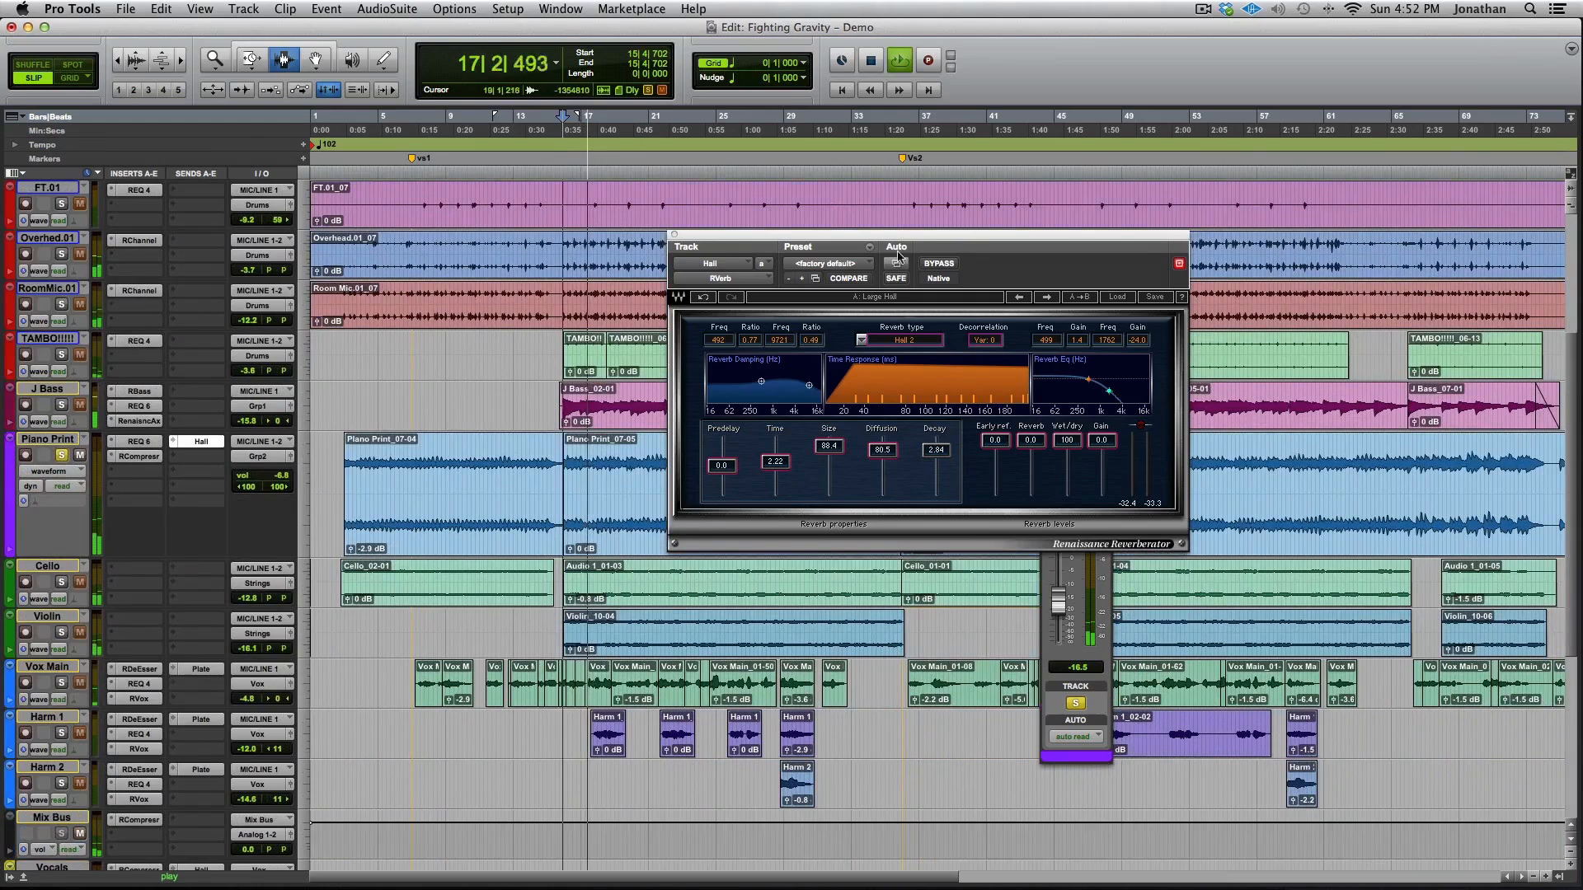
left_click(674, 234)
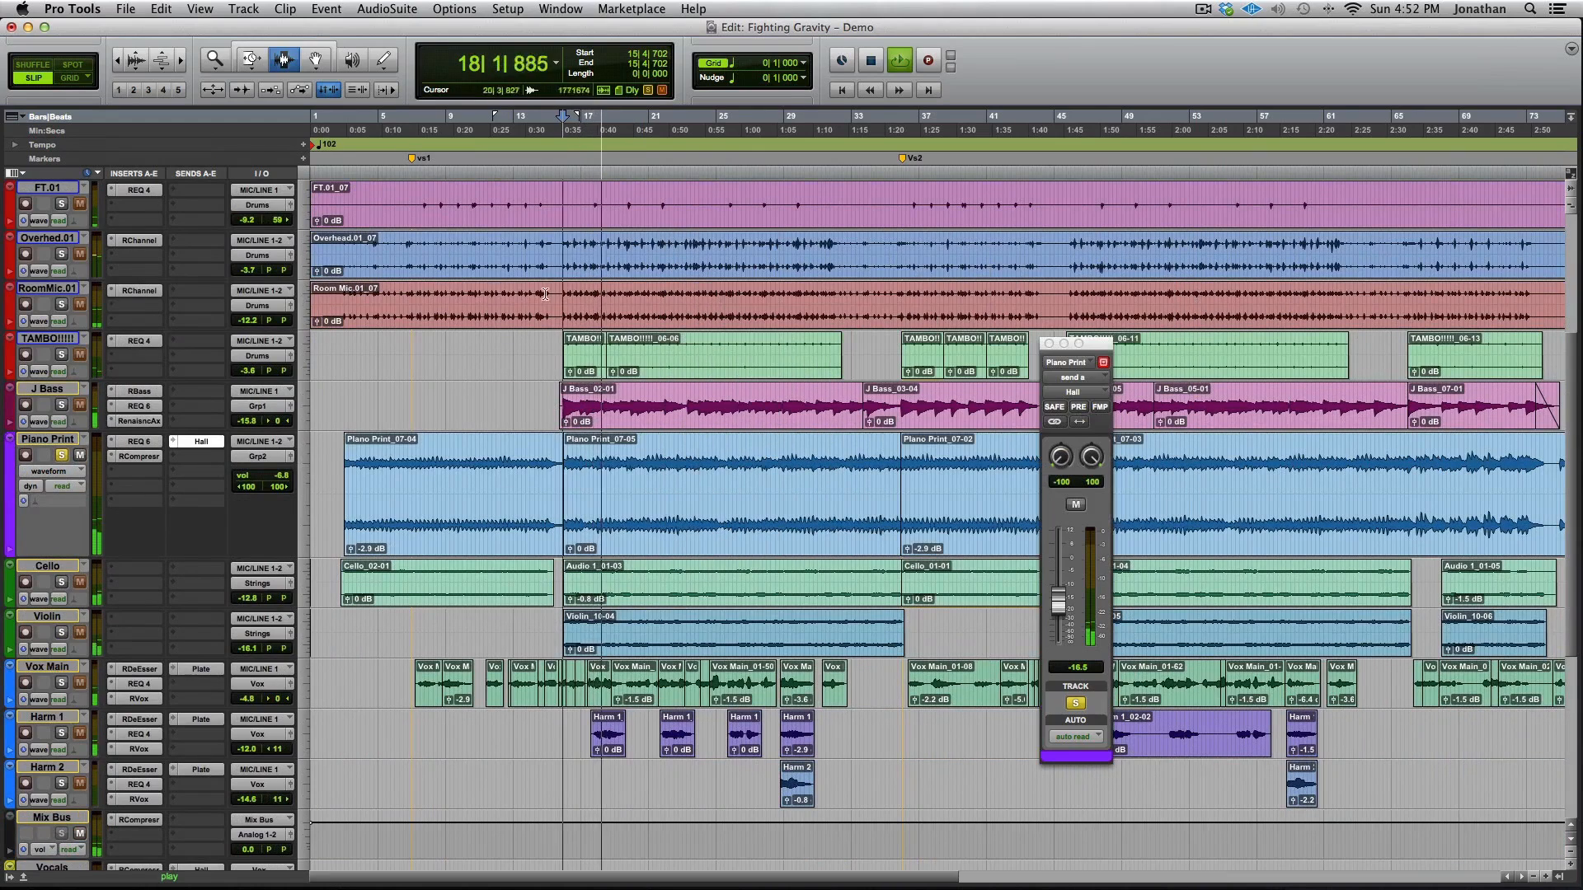
left_click(202, 442, "super")
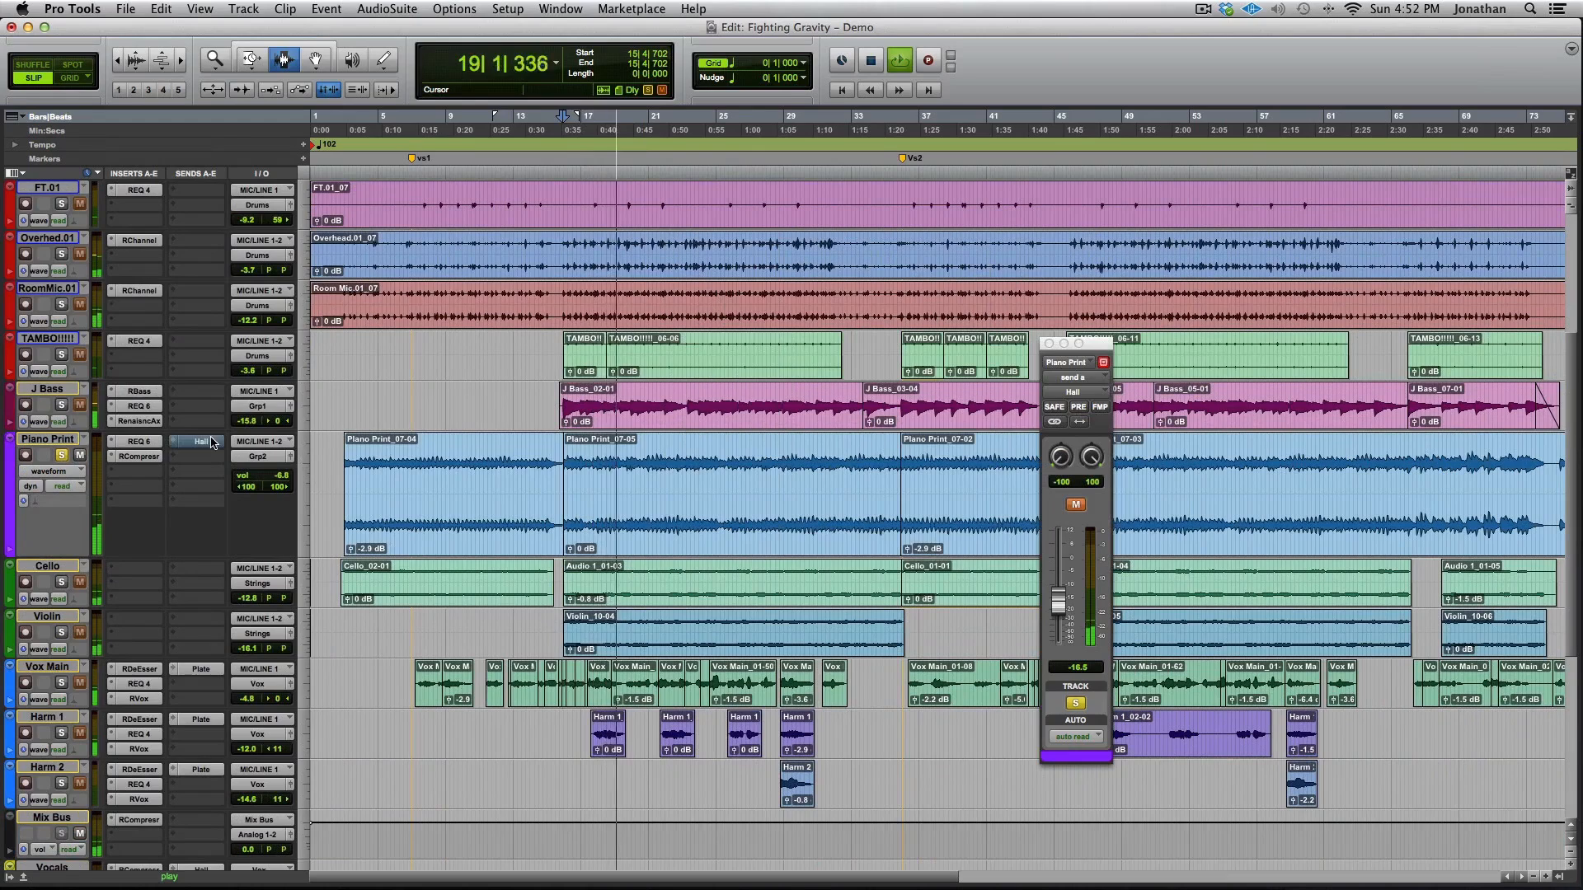
left_click(206, 445, "super")
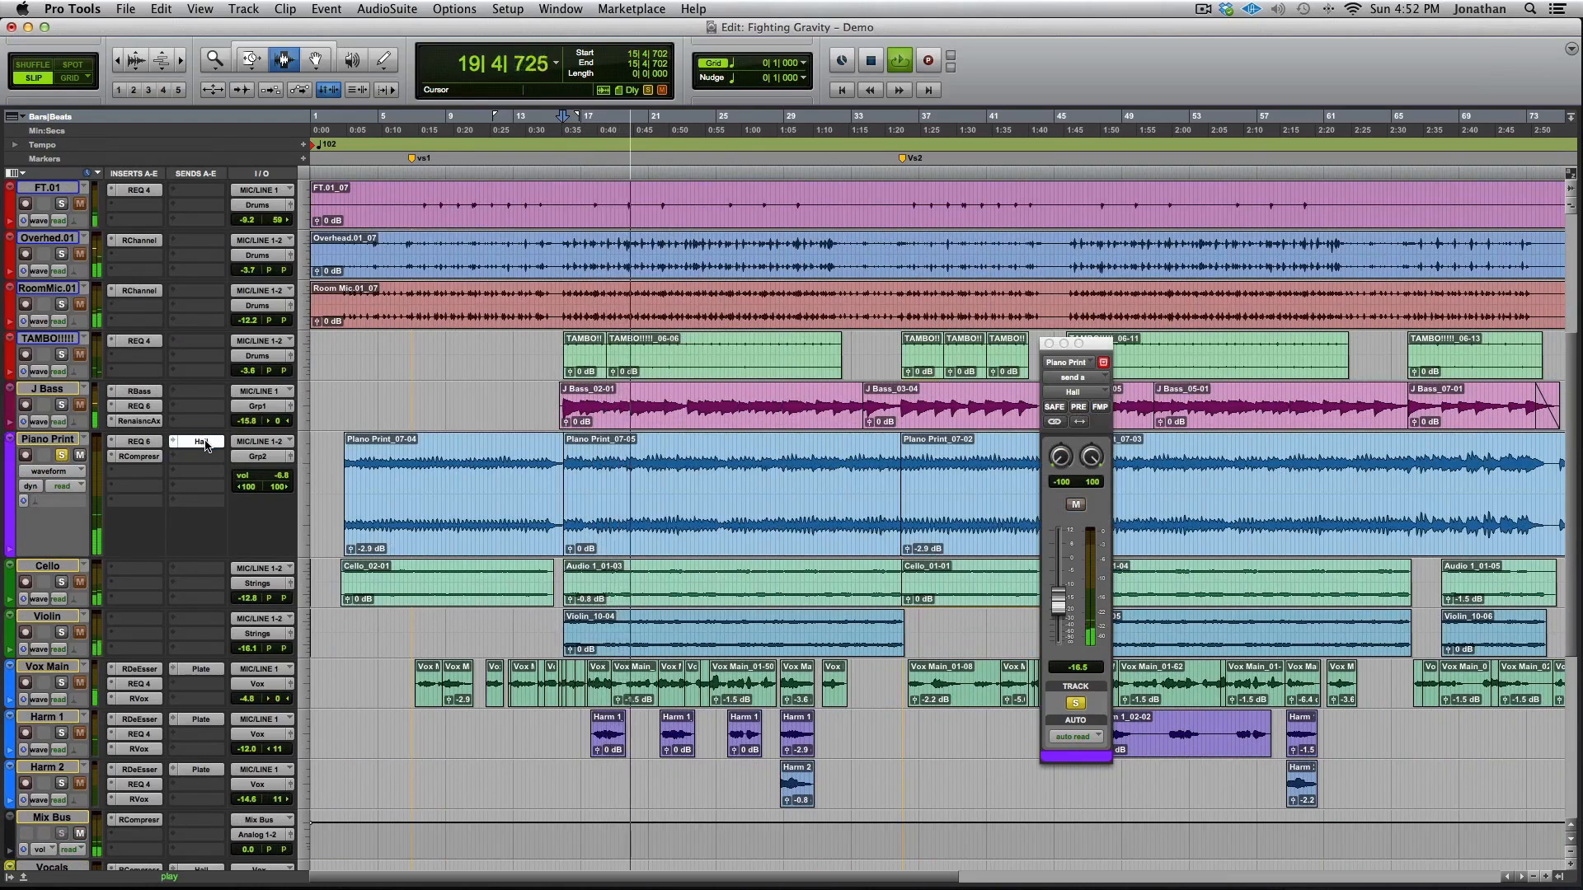
key("space")
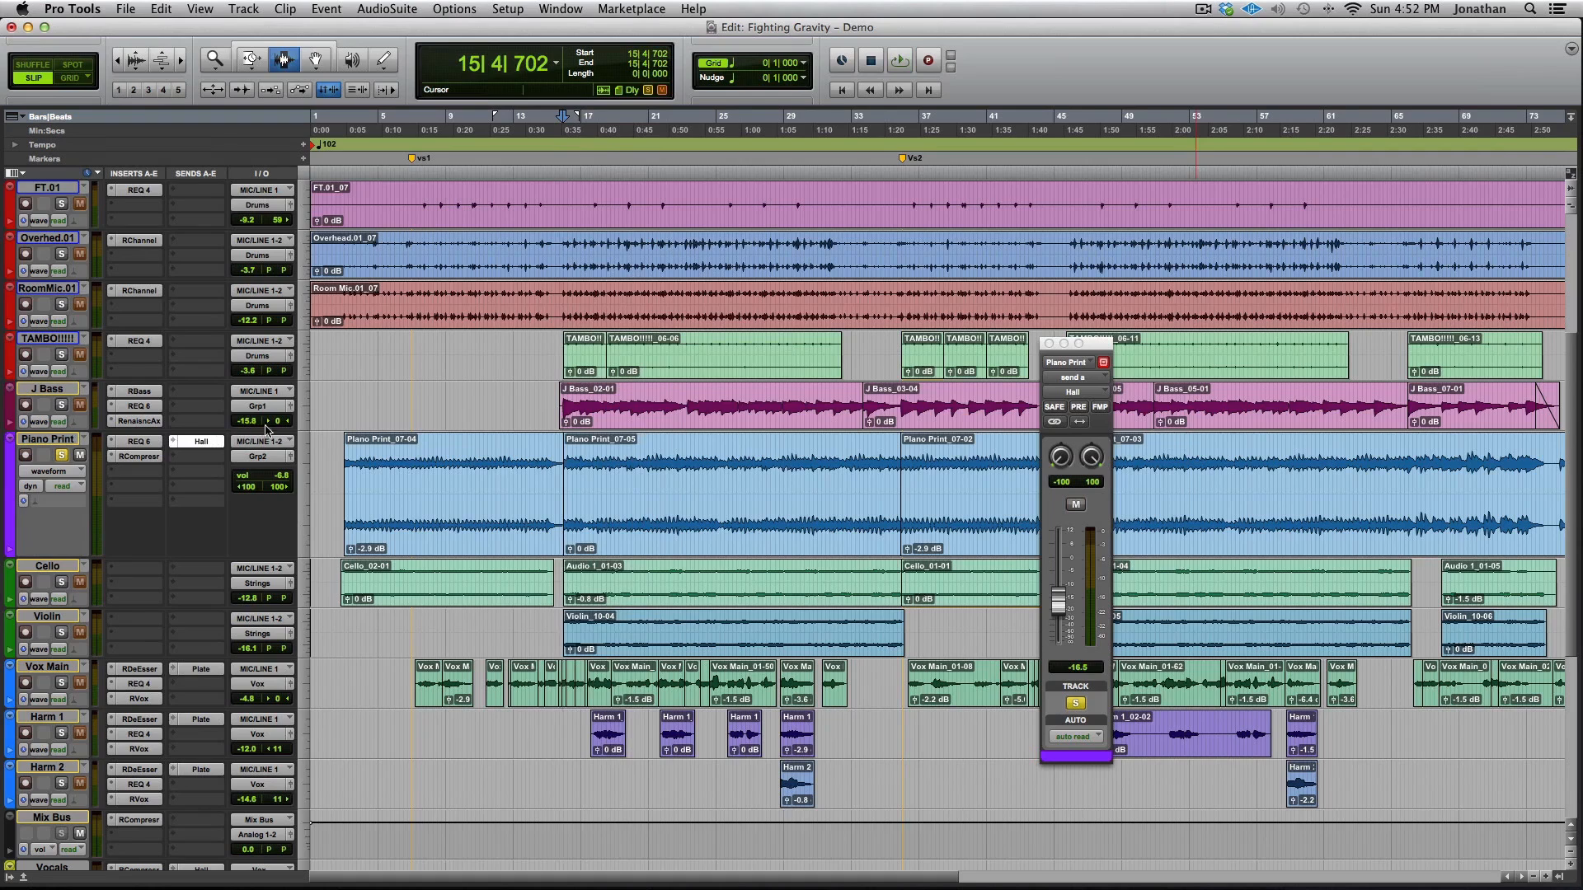
Unsolo the Piano Print track and shrink it to the same height as the neighbouring tracks
scroll(196, 447, "right", 2)
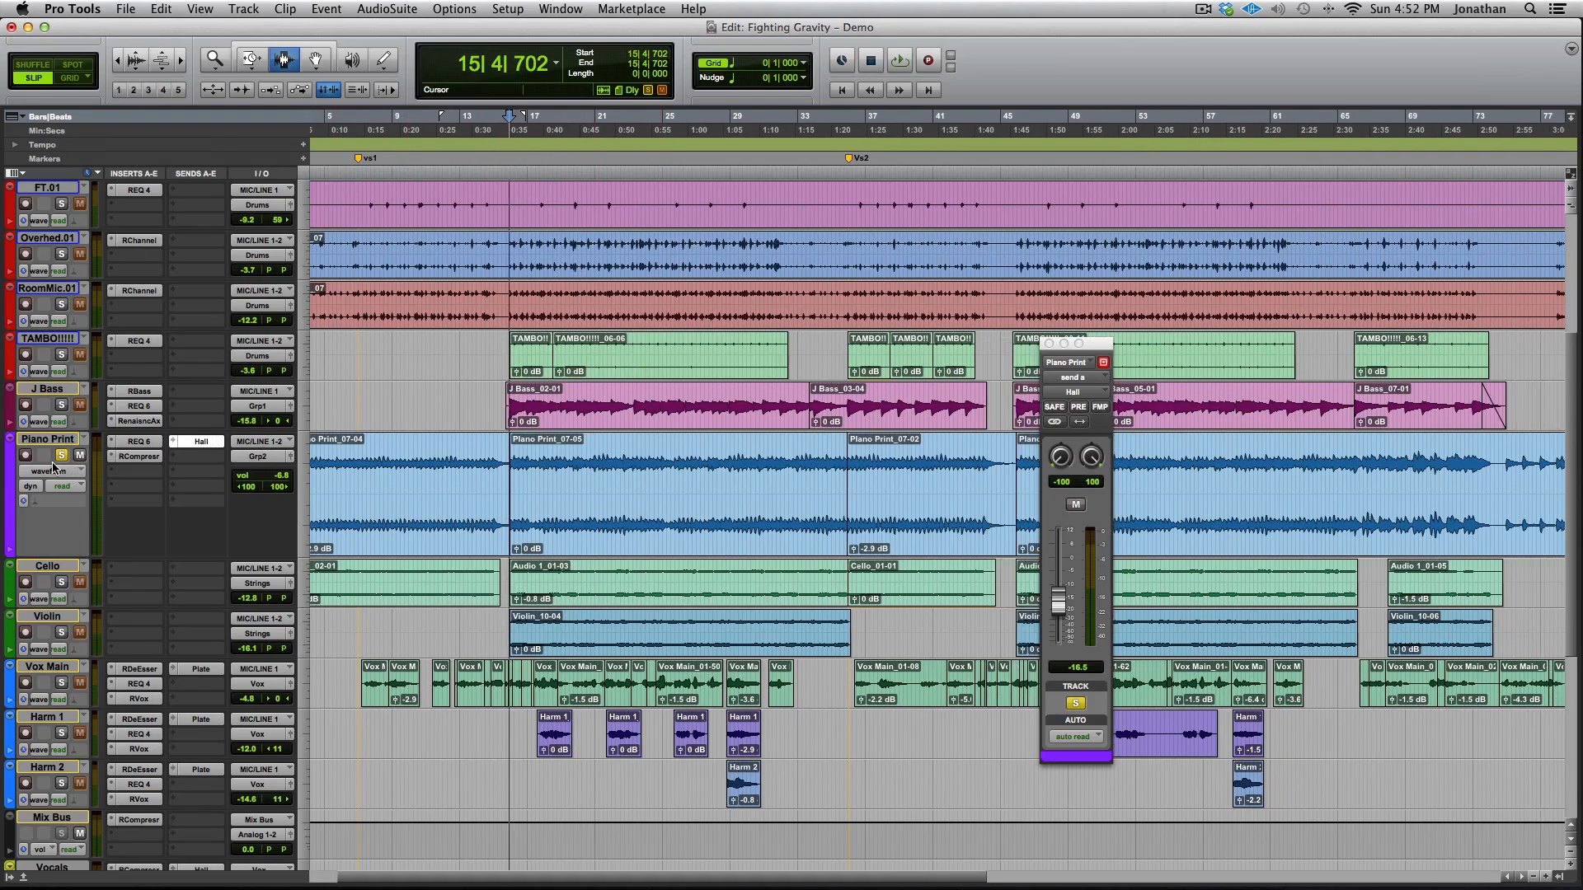
scroll(66, 460, "down", 1)
left_click(62, 406)
left_click_drag(66, 507, 72, 433)
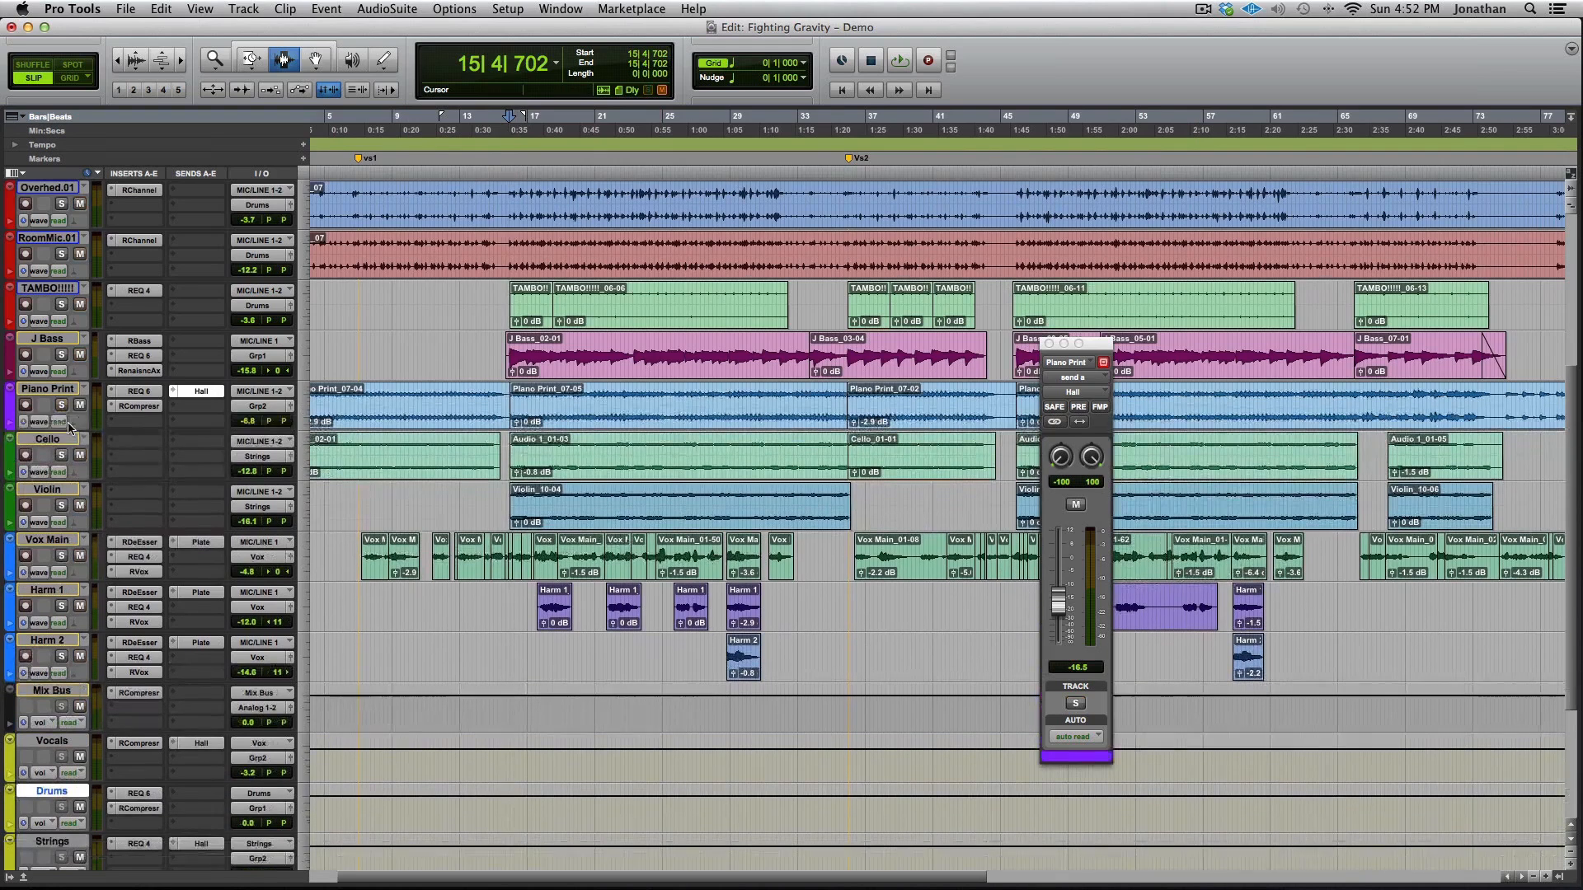
Select the Violin track, then solo the Cello track and start auditioning it
left_click(63, 443)
left_click(54, 490)
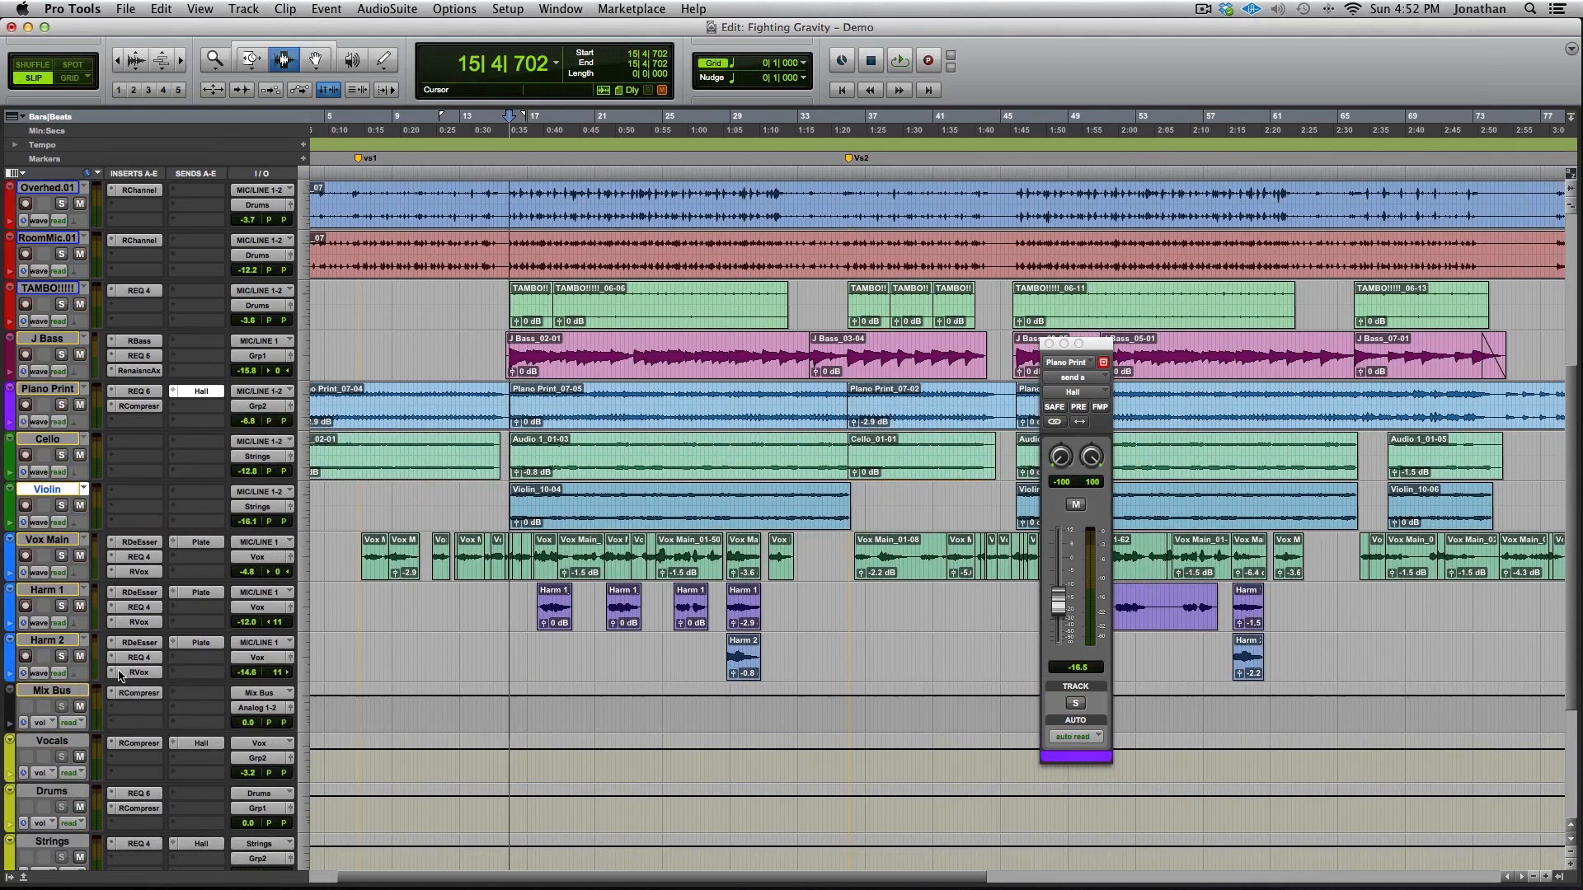
scroll(122, 675, "down", 4)
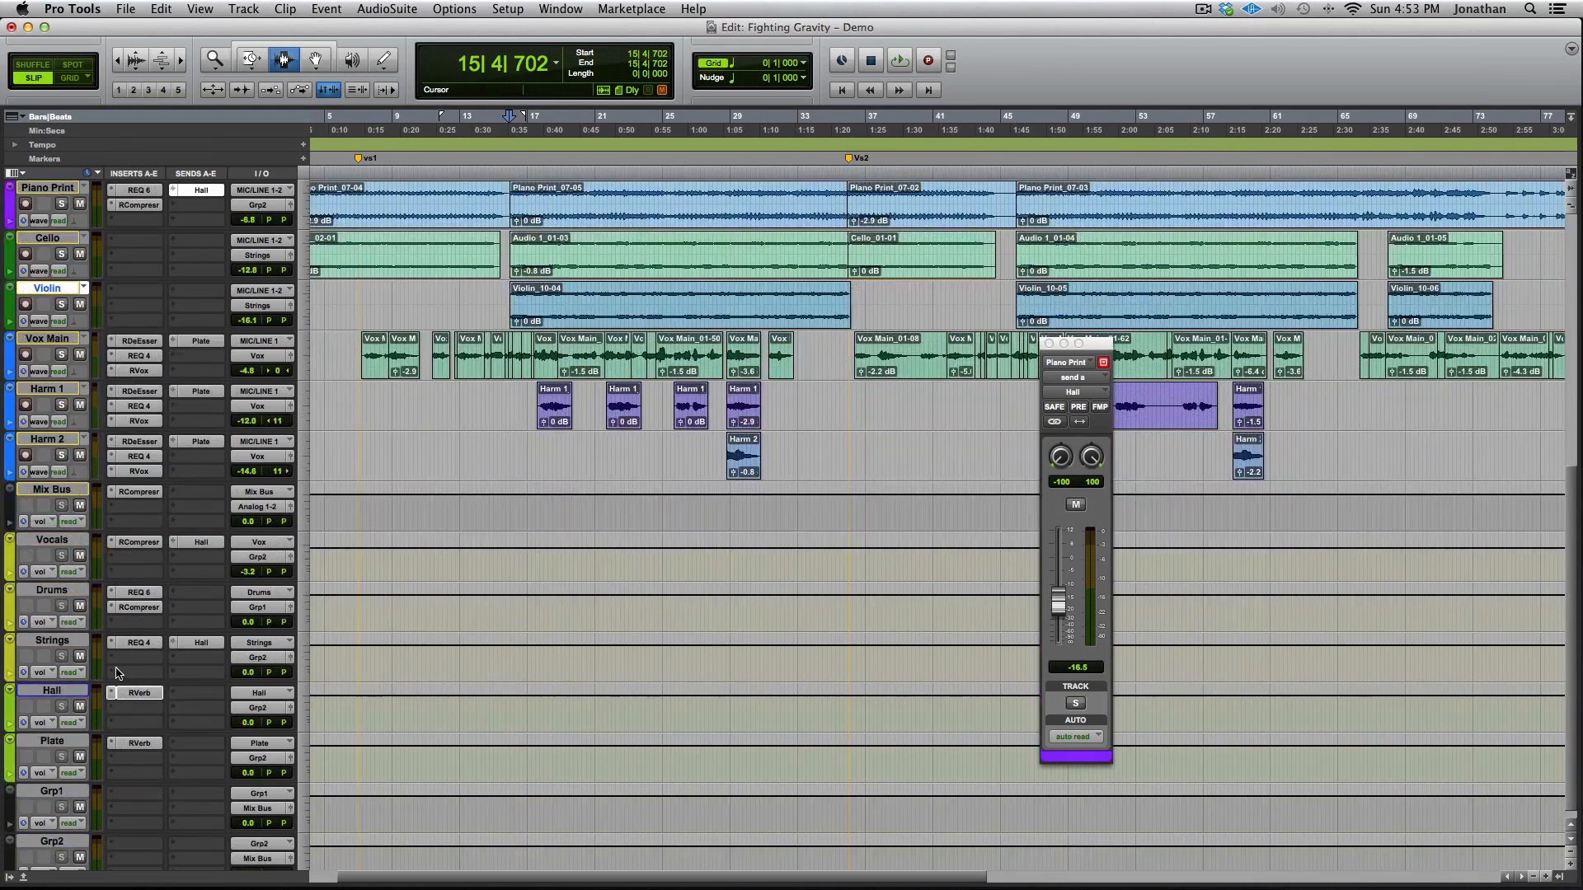
left_click(61, 253)
key("space")
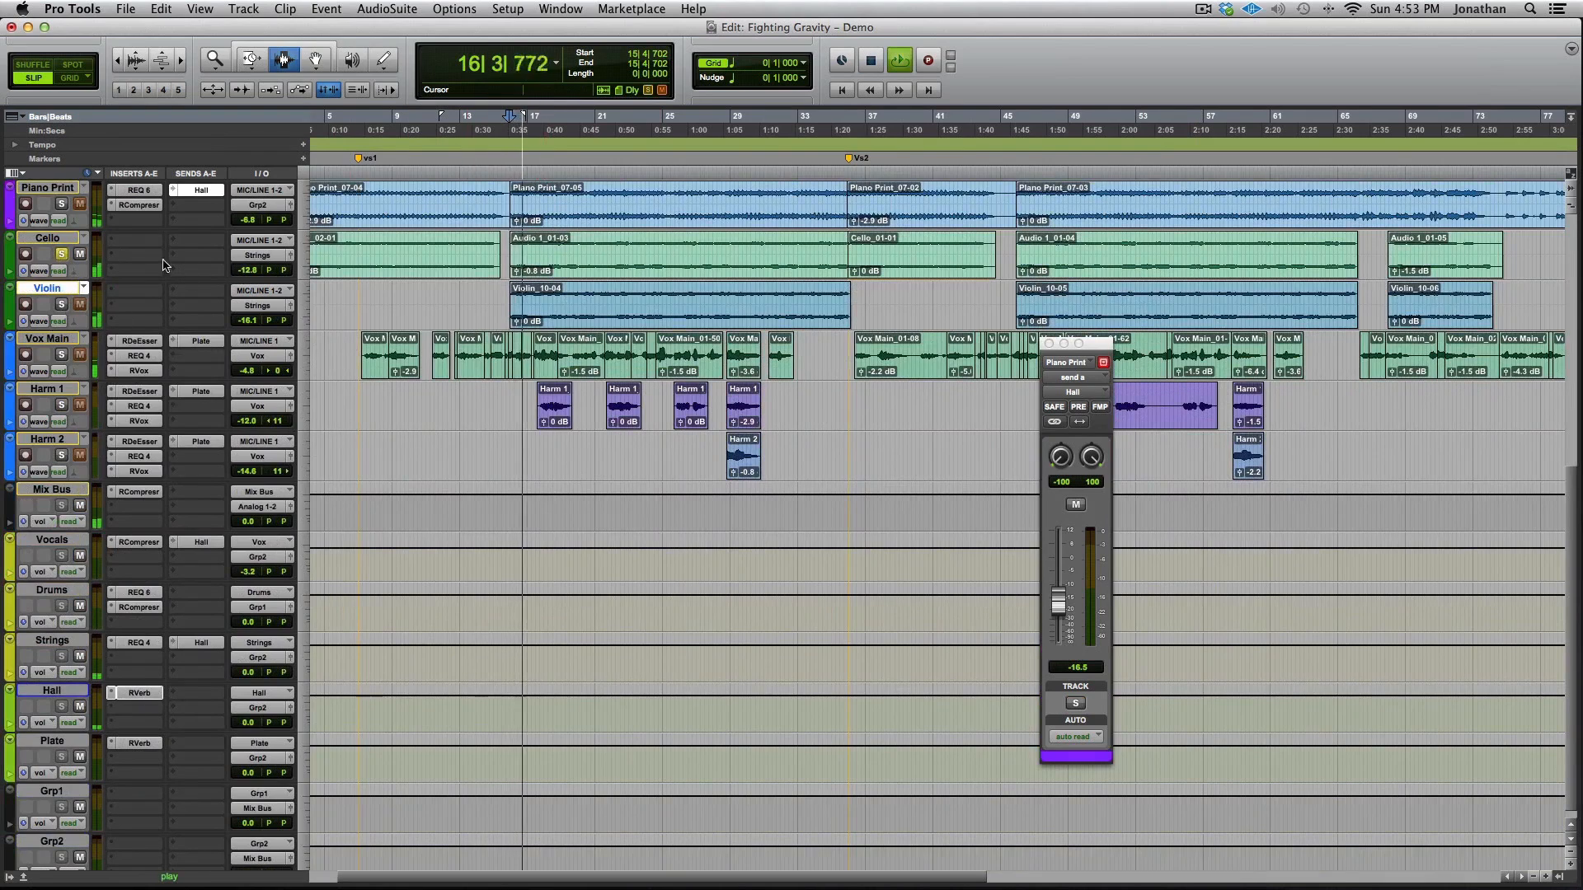
Add the Violin track to the soloed Cello and audition the two string tracks together
key("space")
left_click(62, 305)
key("space")
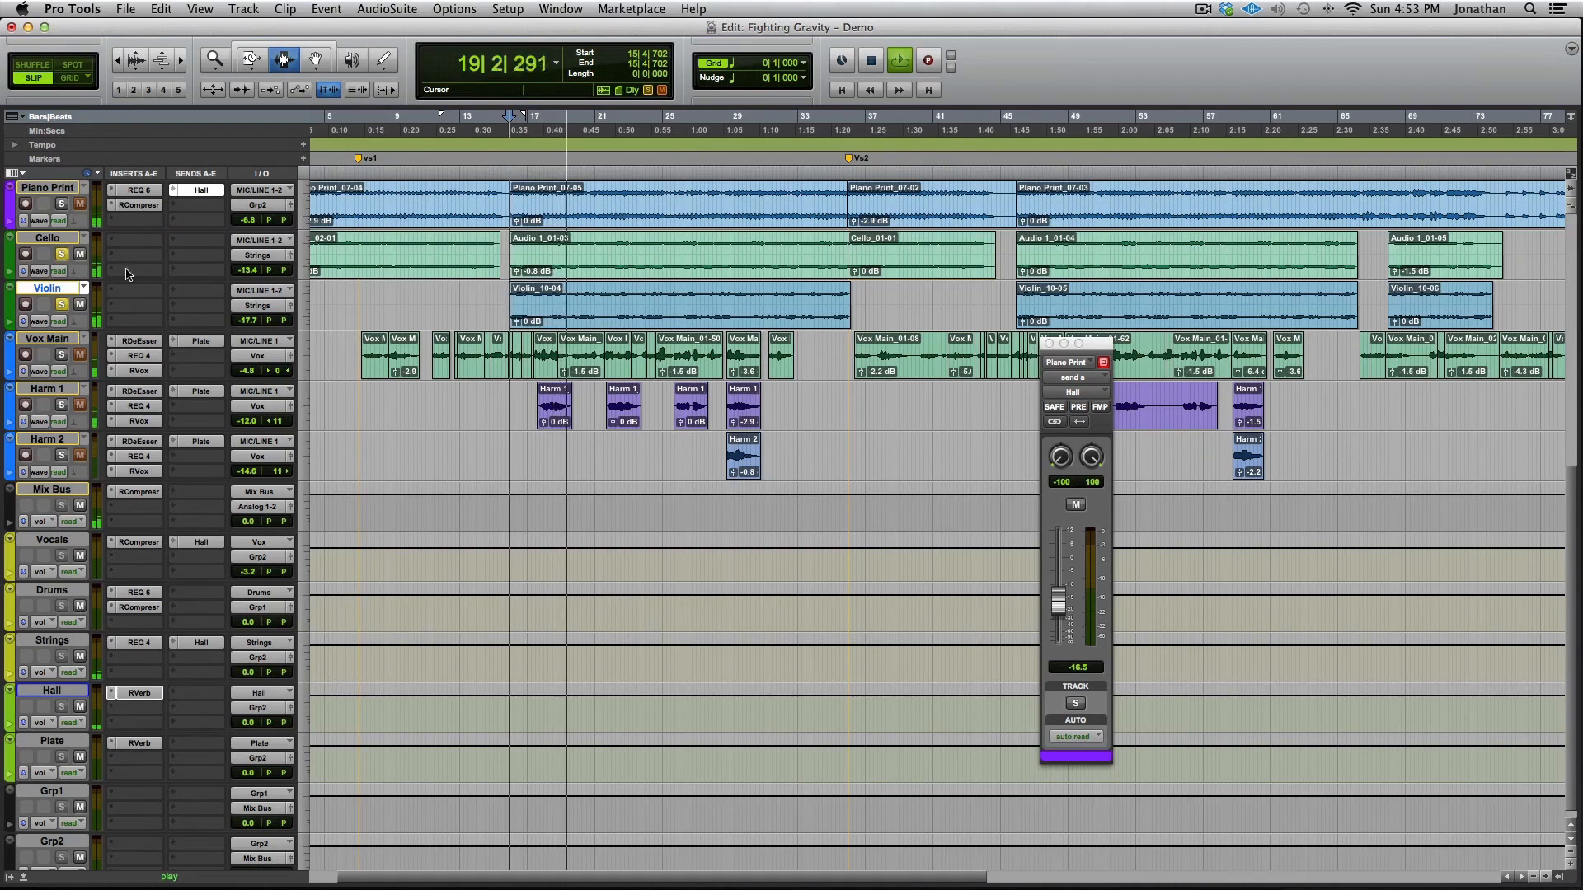
key("space")
Open the Strings track's REQ 4 and compare the playing strings with the EQ bypassed and active
scroll(83, 536, "down", 1)
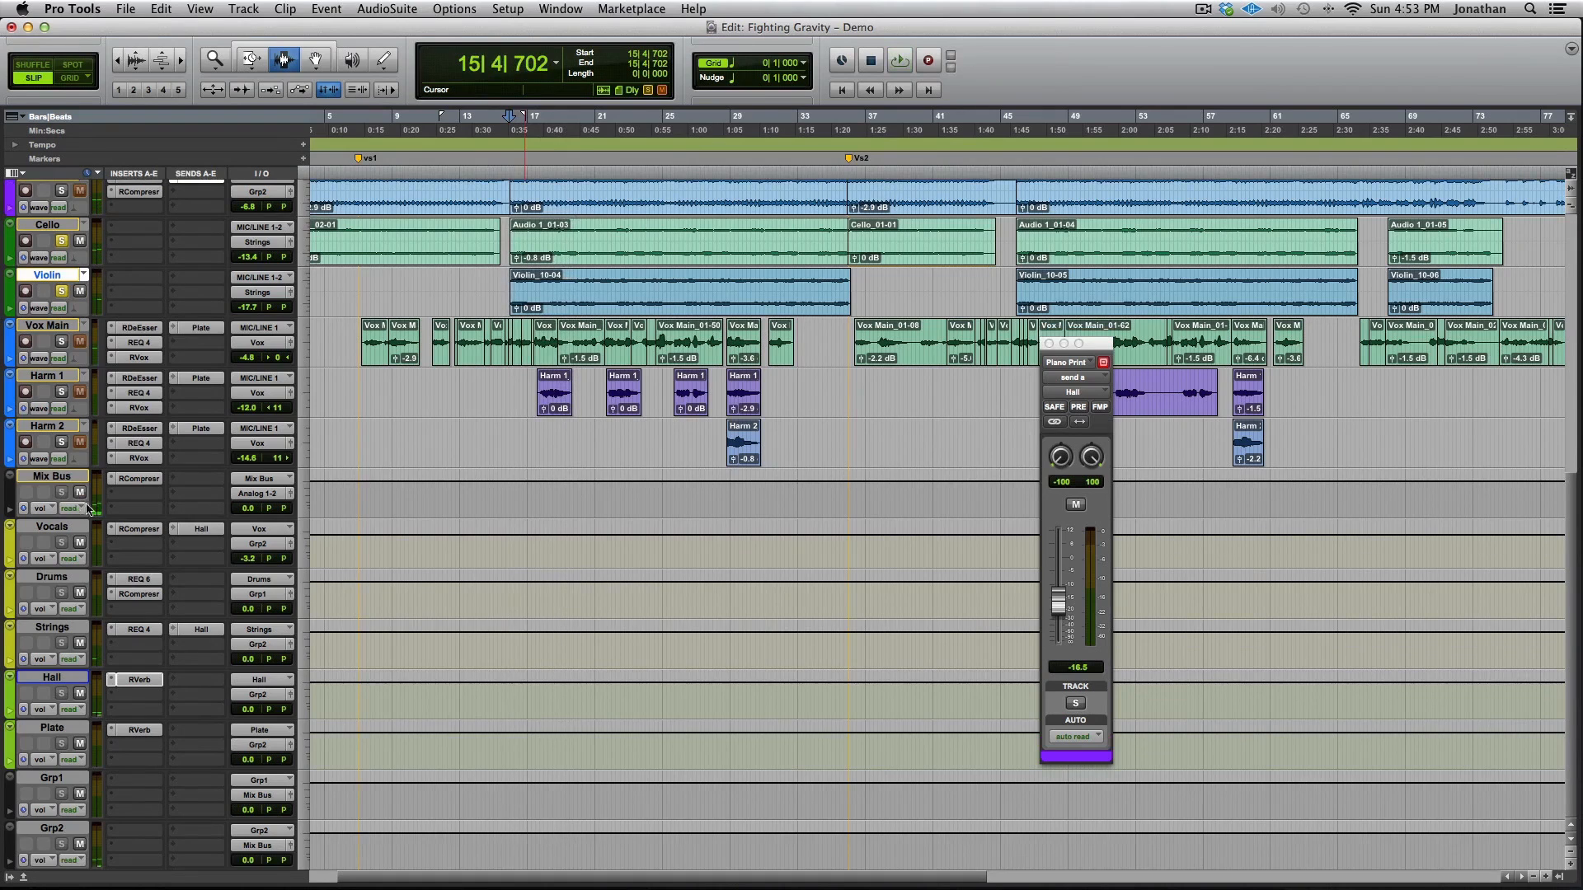
left_click(141, 630)
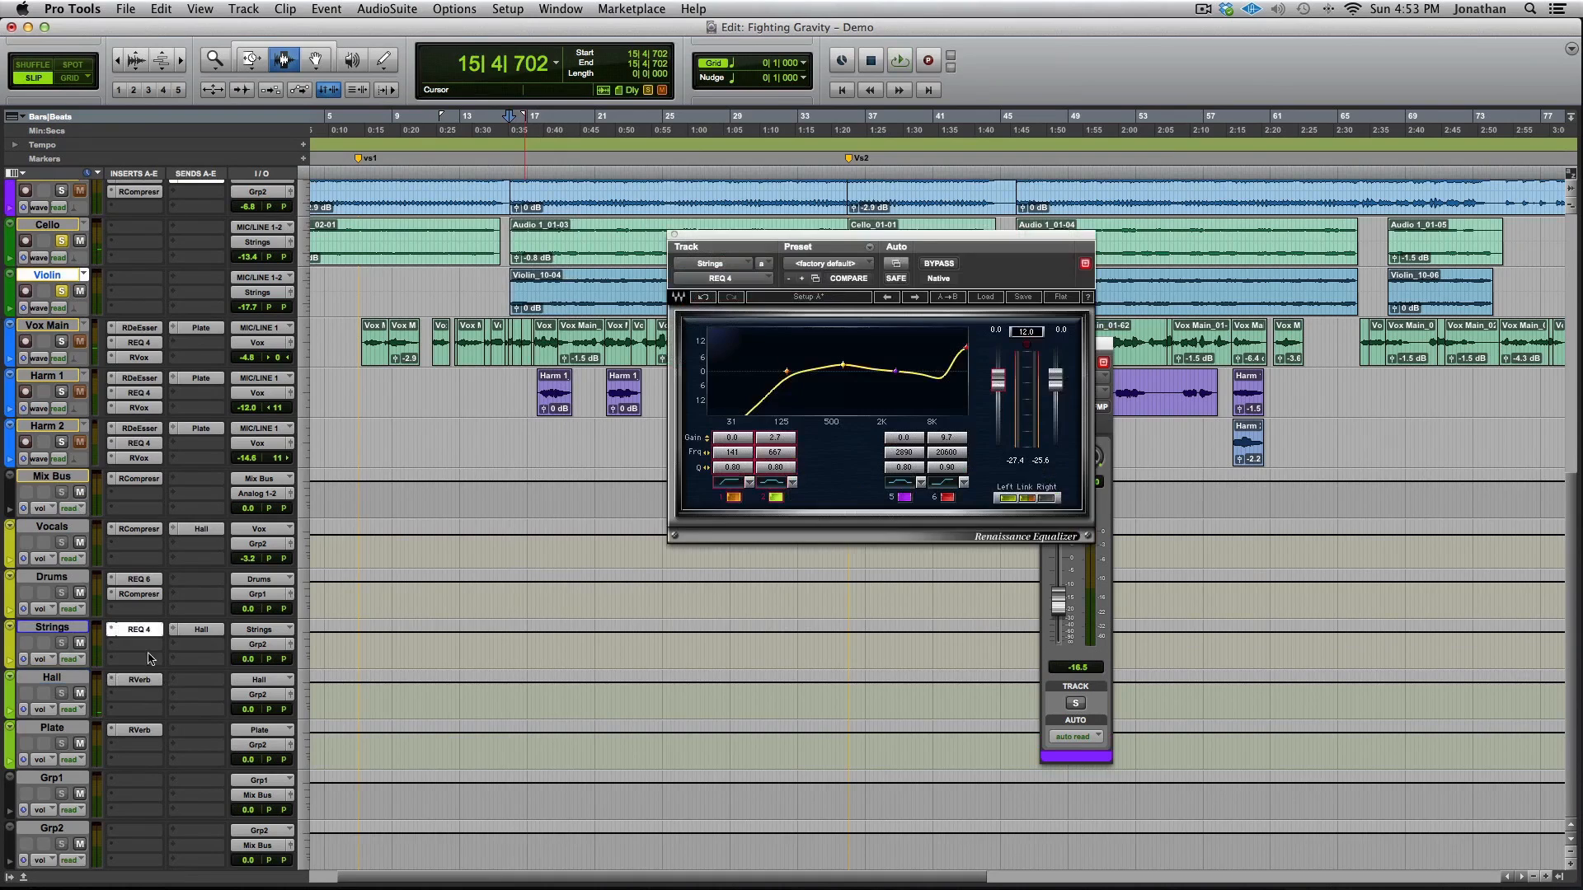
key("space")
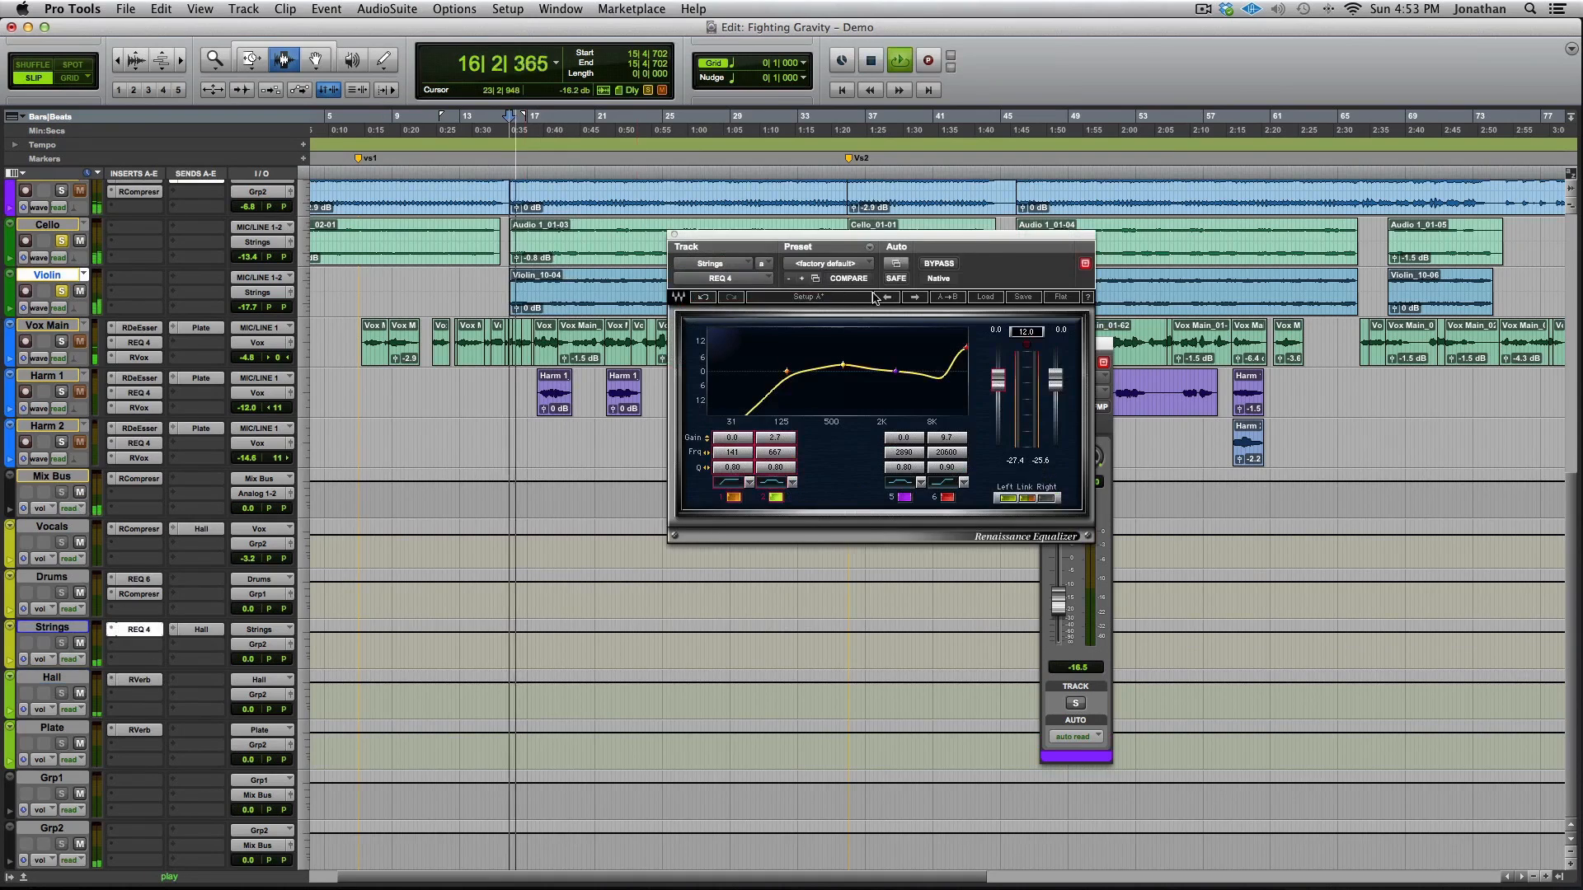
left_click(940, 265)
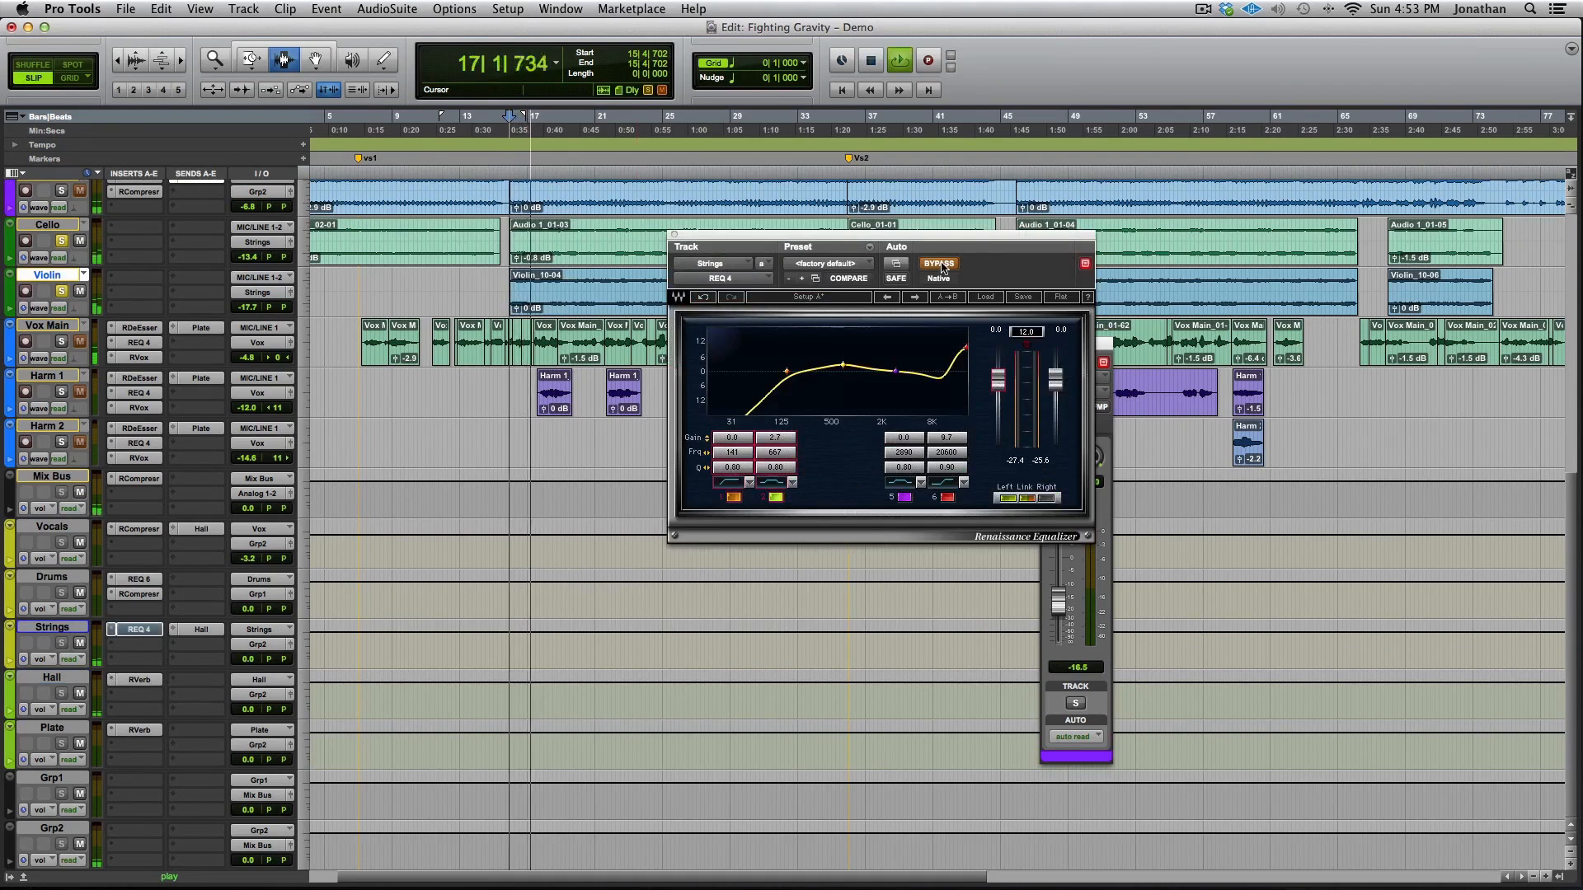
left_click(940, 265)
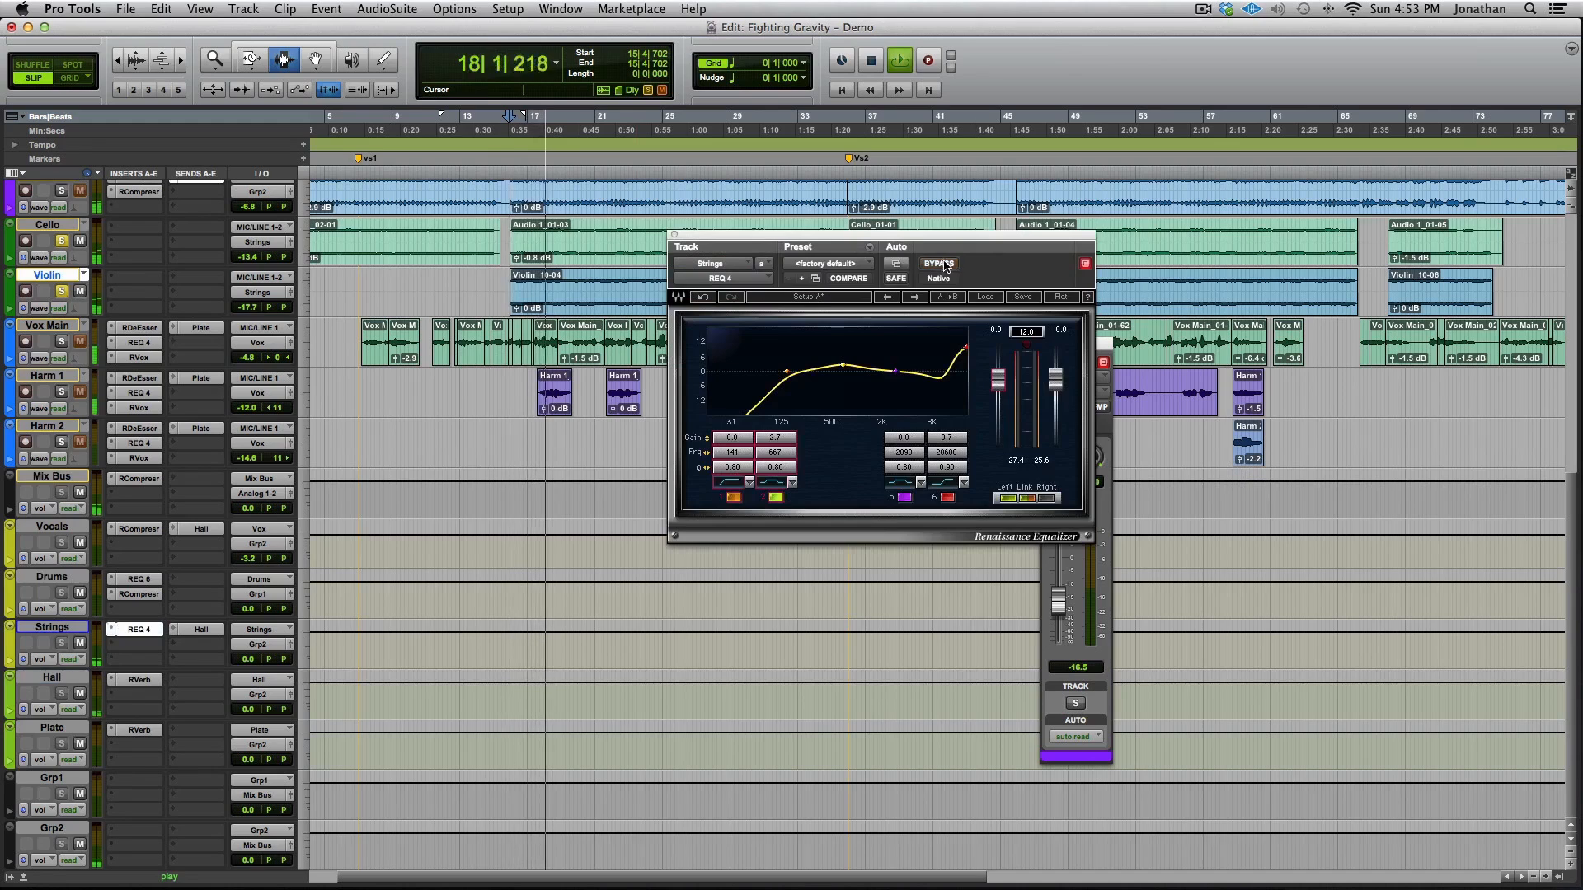
left_click(940, 265)
left_click(940, 265)
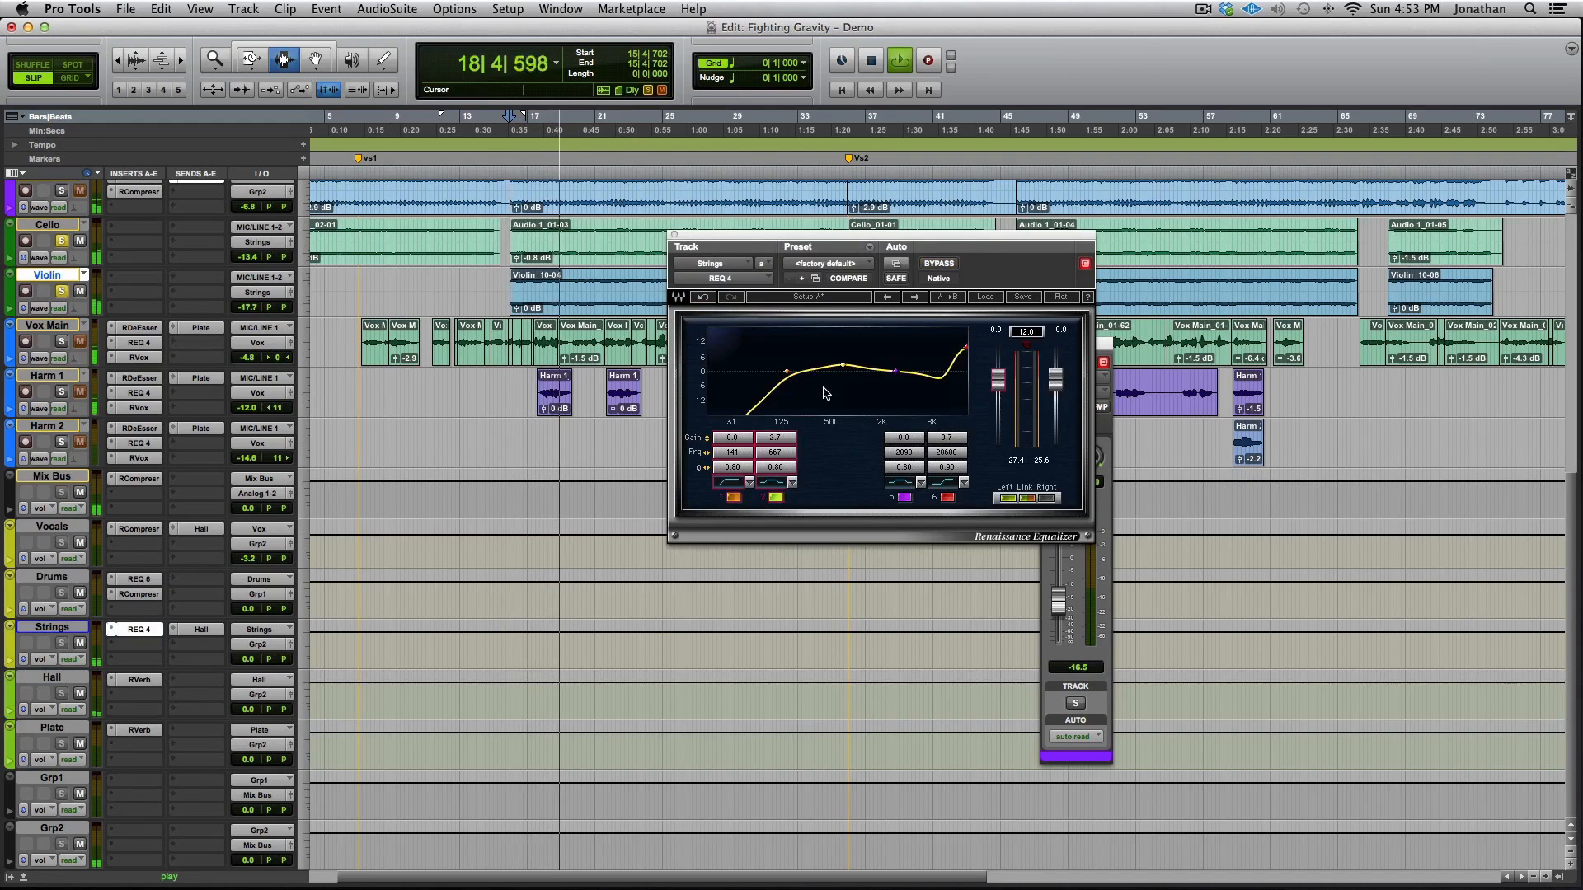
key("space")
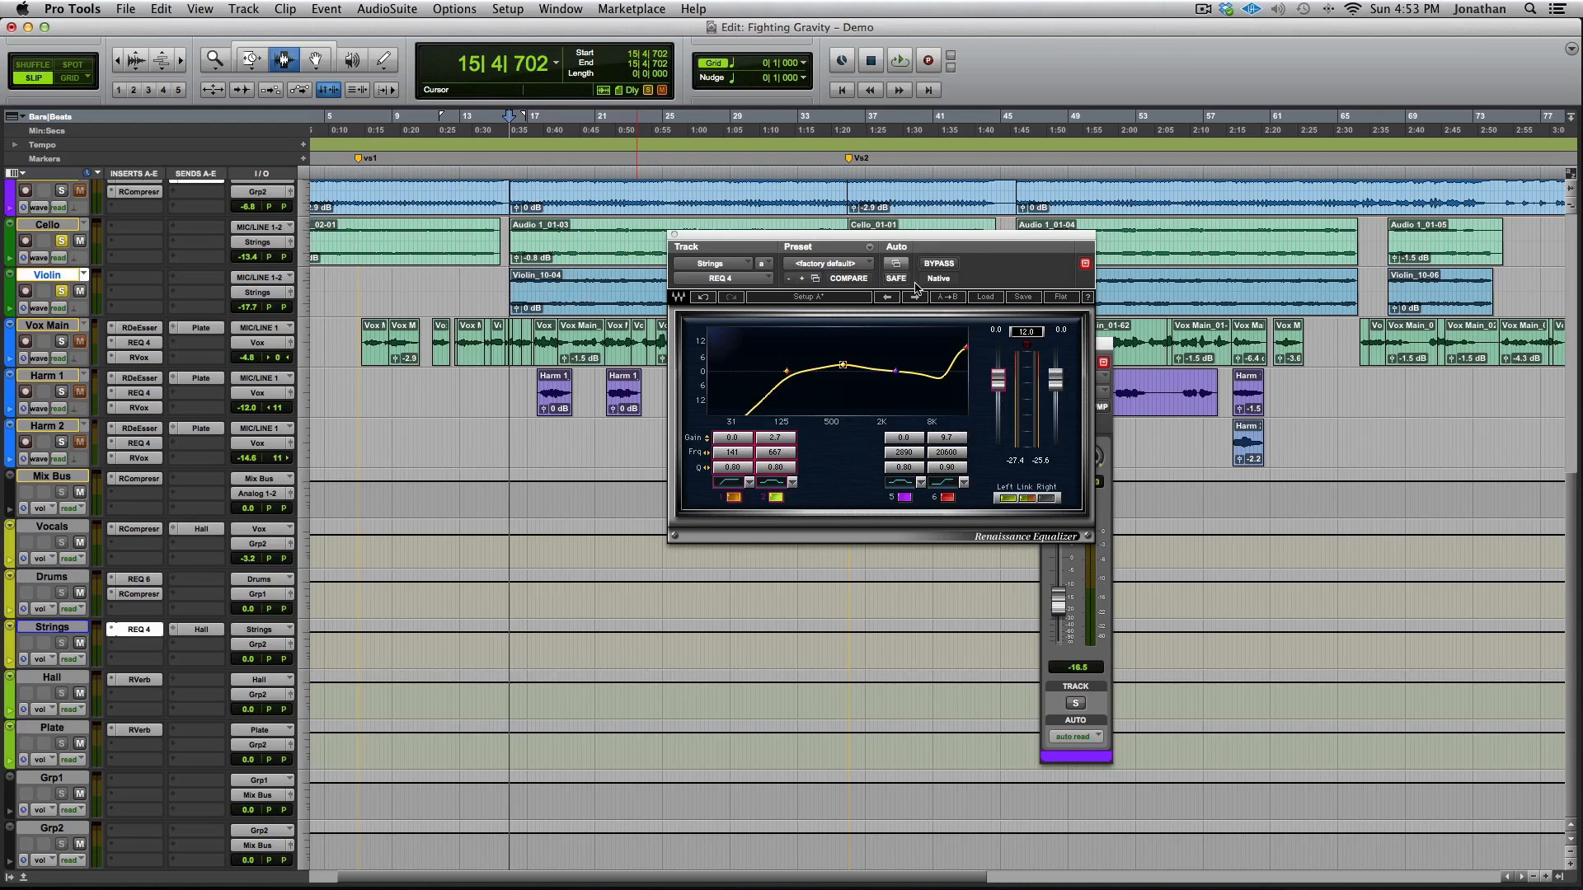
Replay the strings, toggling the REQ 4 bypass and switching its high-shelf band off and back on
key("space")
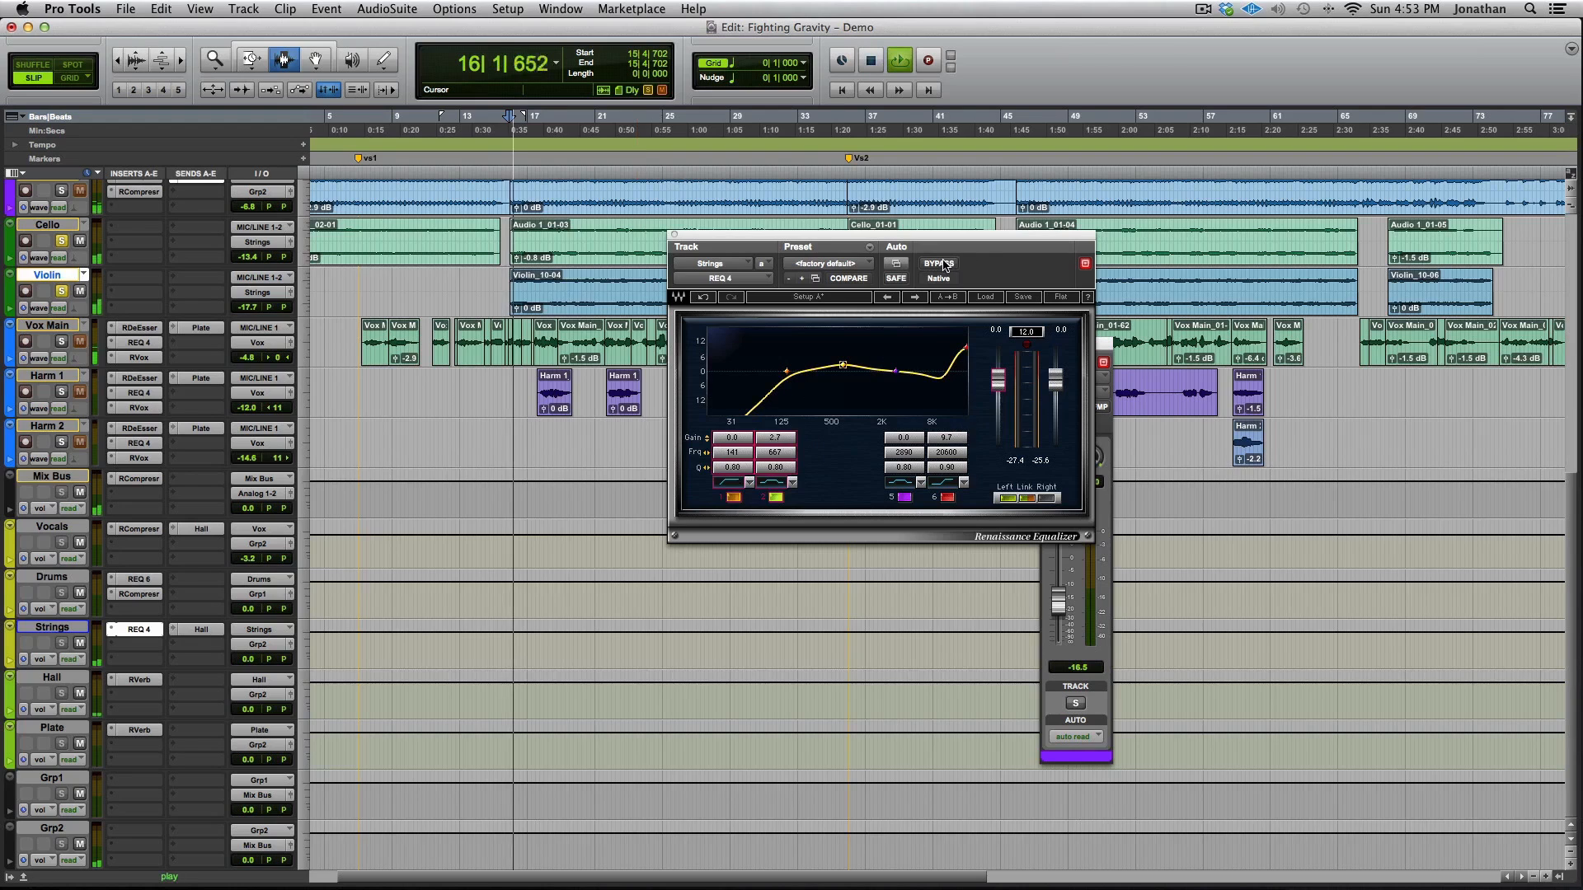
left_click(940, 265)
left_click(944, 263)
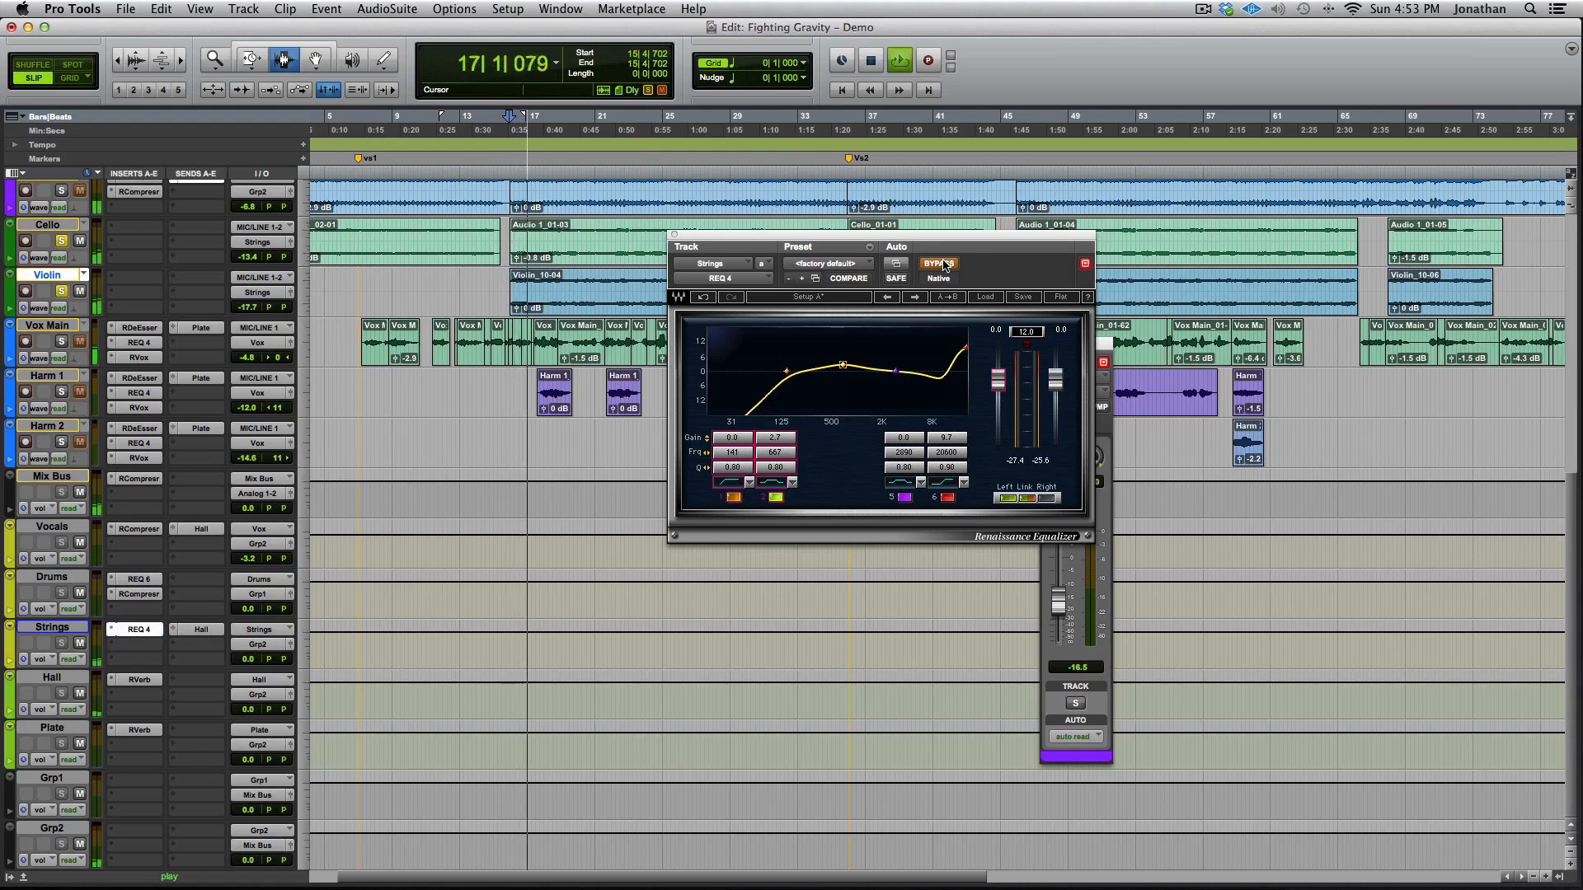
left_click(947, 498)
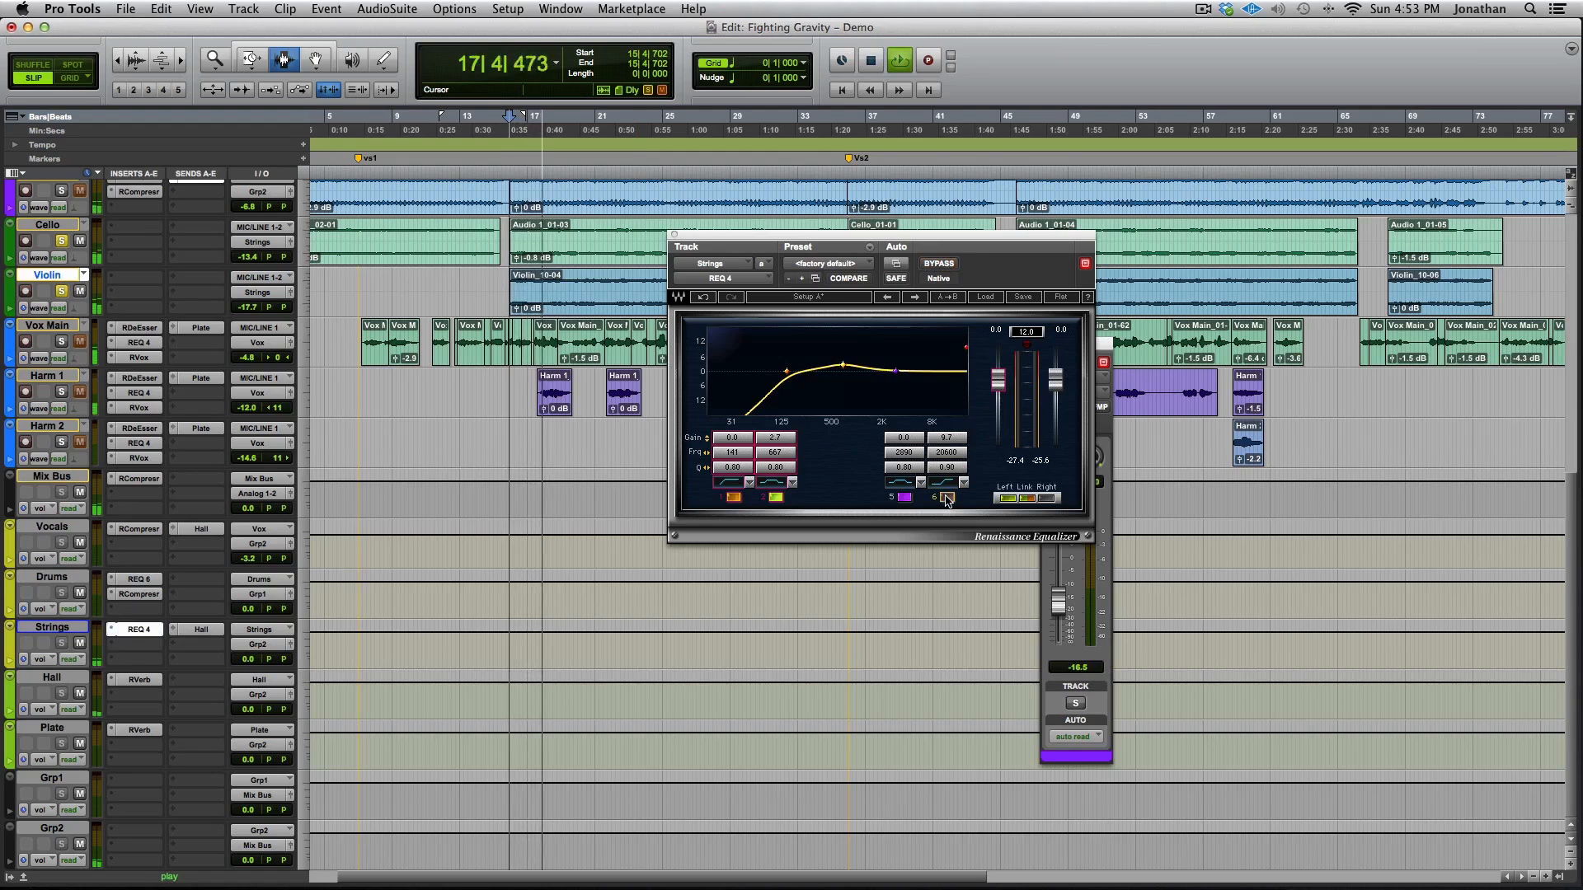
left_click(947, 498)
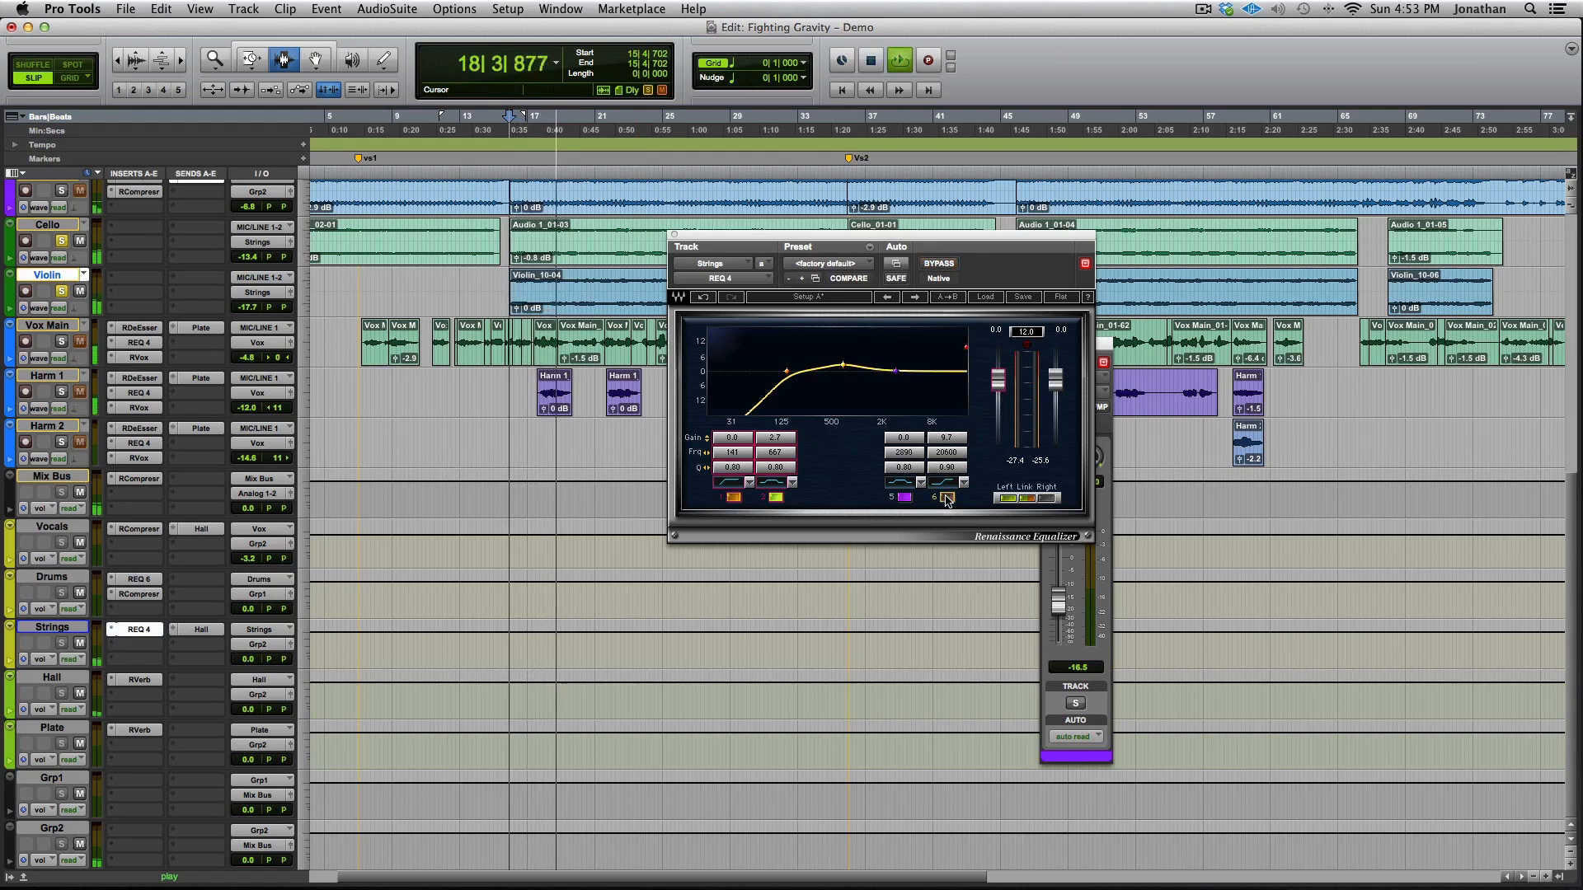
key("space")
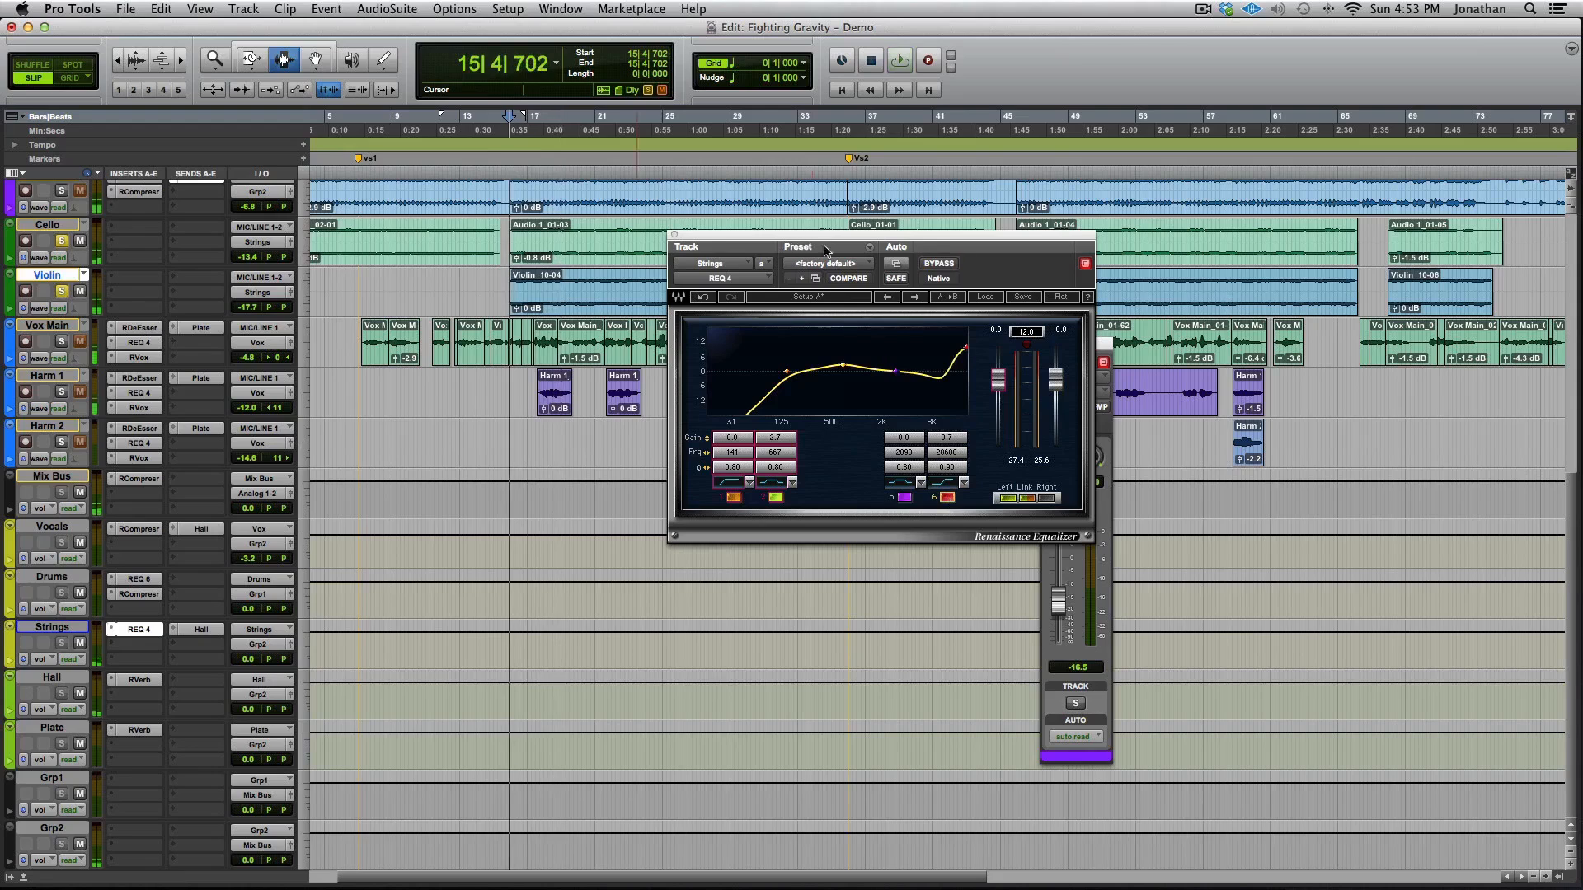
Close the EQ window, open the Strings track's Hall send and compare the strings with the send muted and unmuted
left_click(674, 235)
scroll(67, 359, "left", 2)
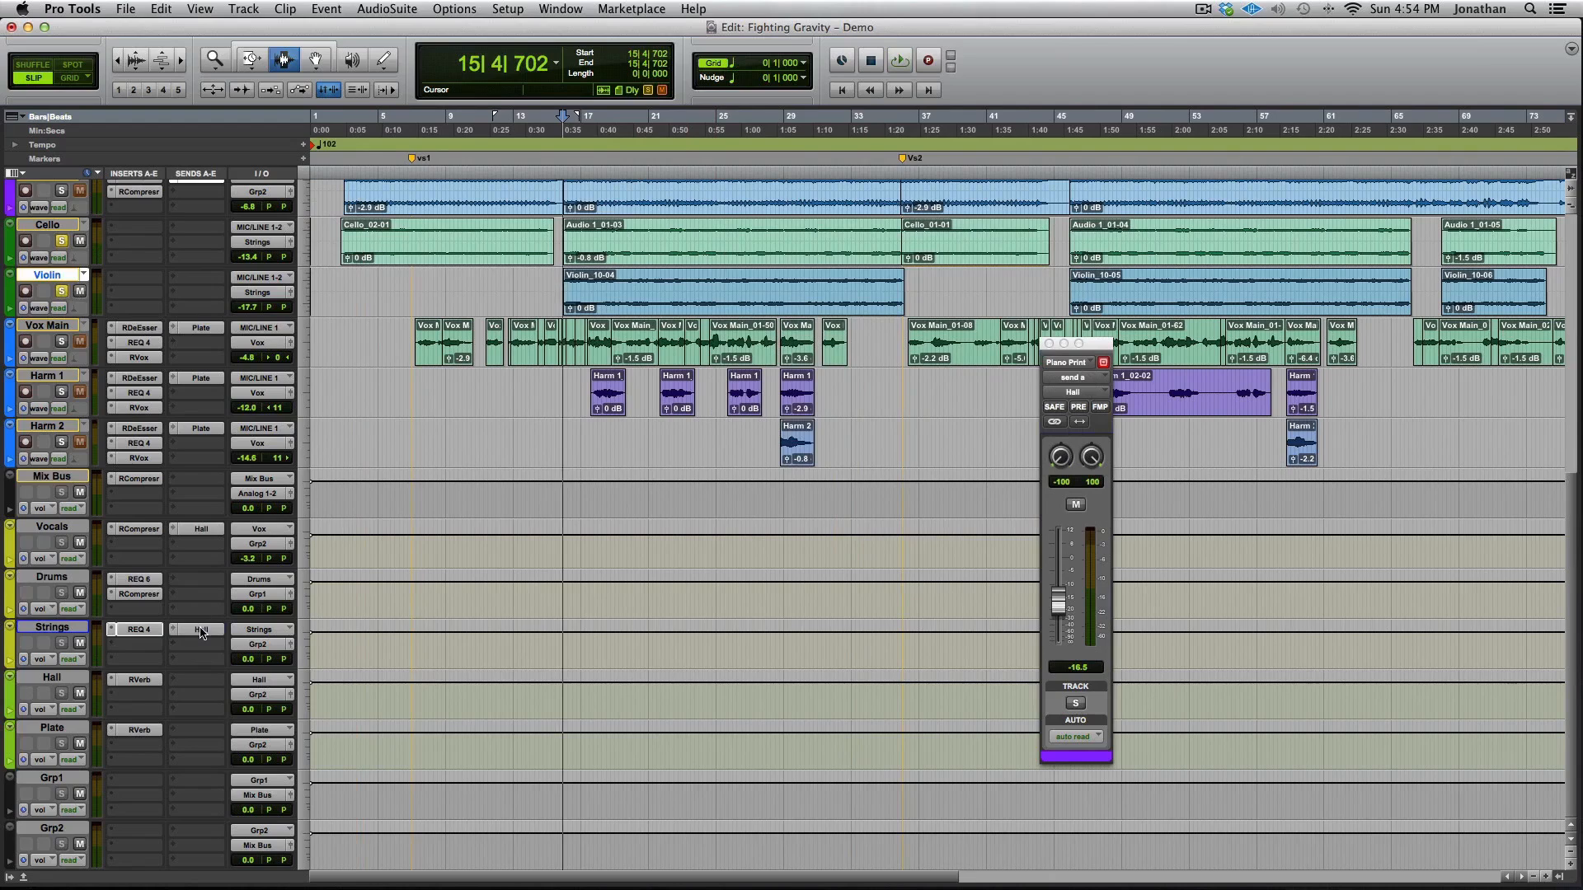
left_click(201, 630)
key("space")
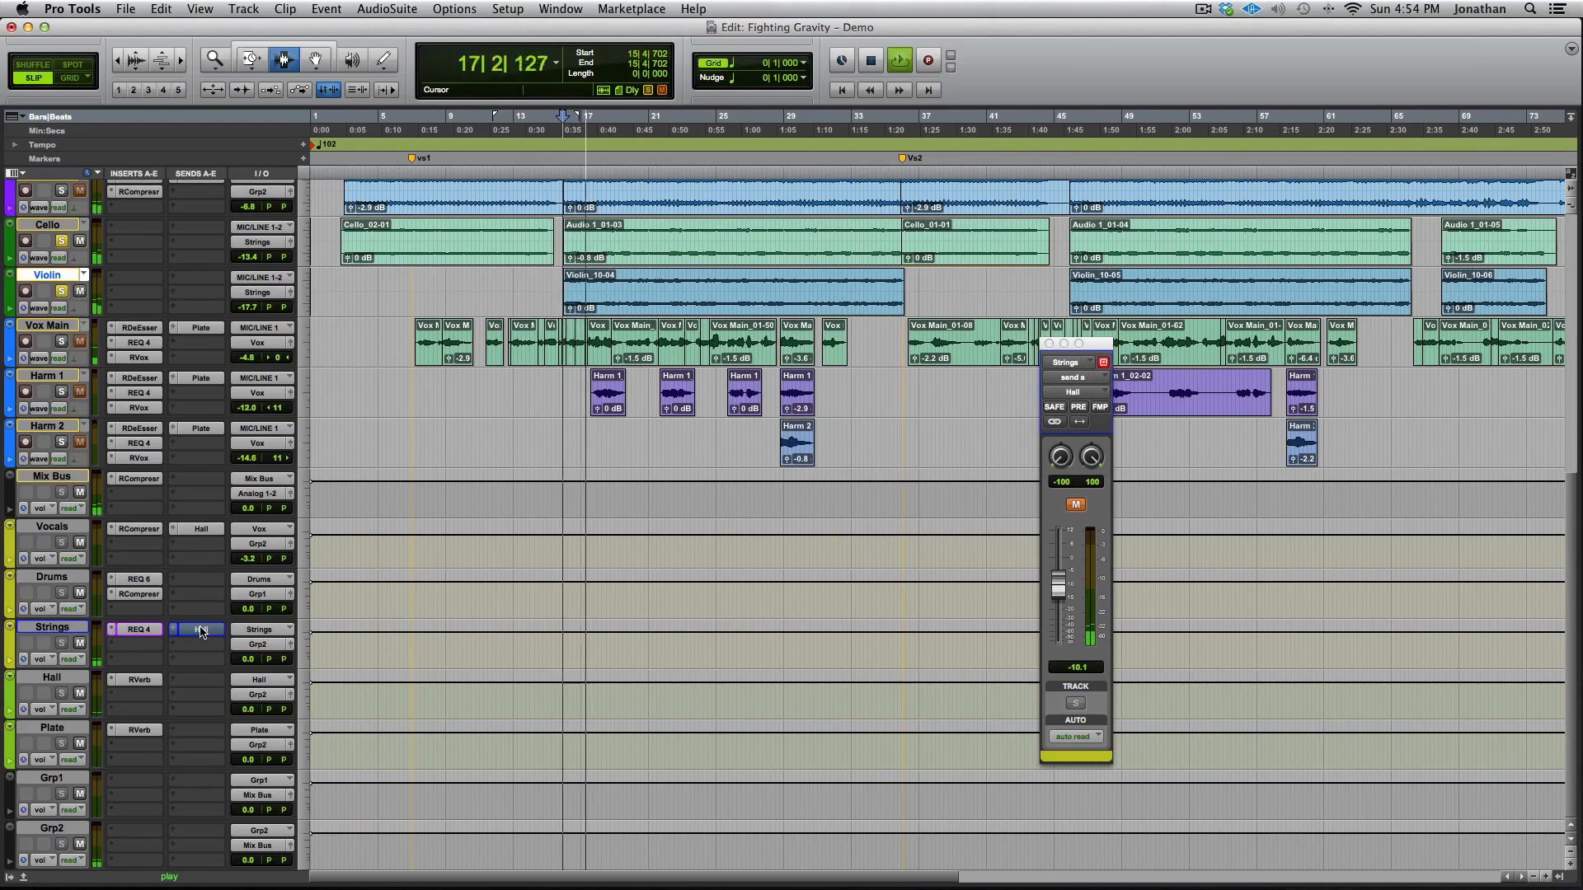
left_click(200, 629, "ctrl+super")
key("space")
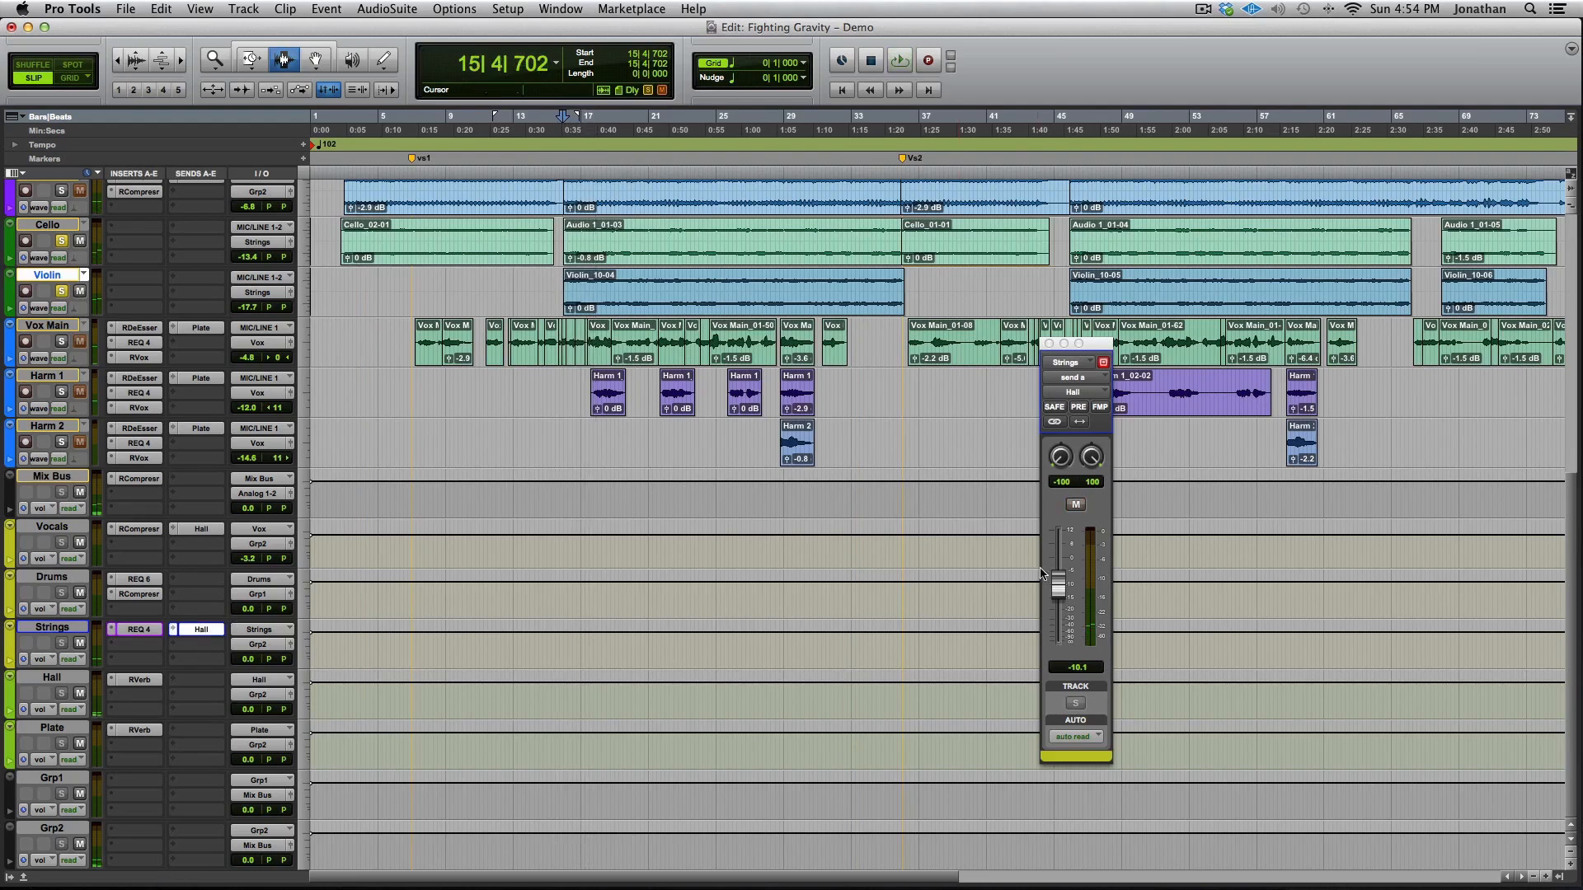
key("space")
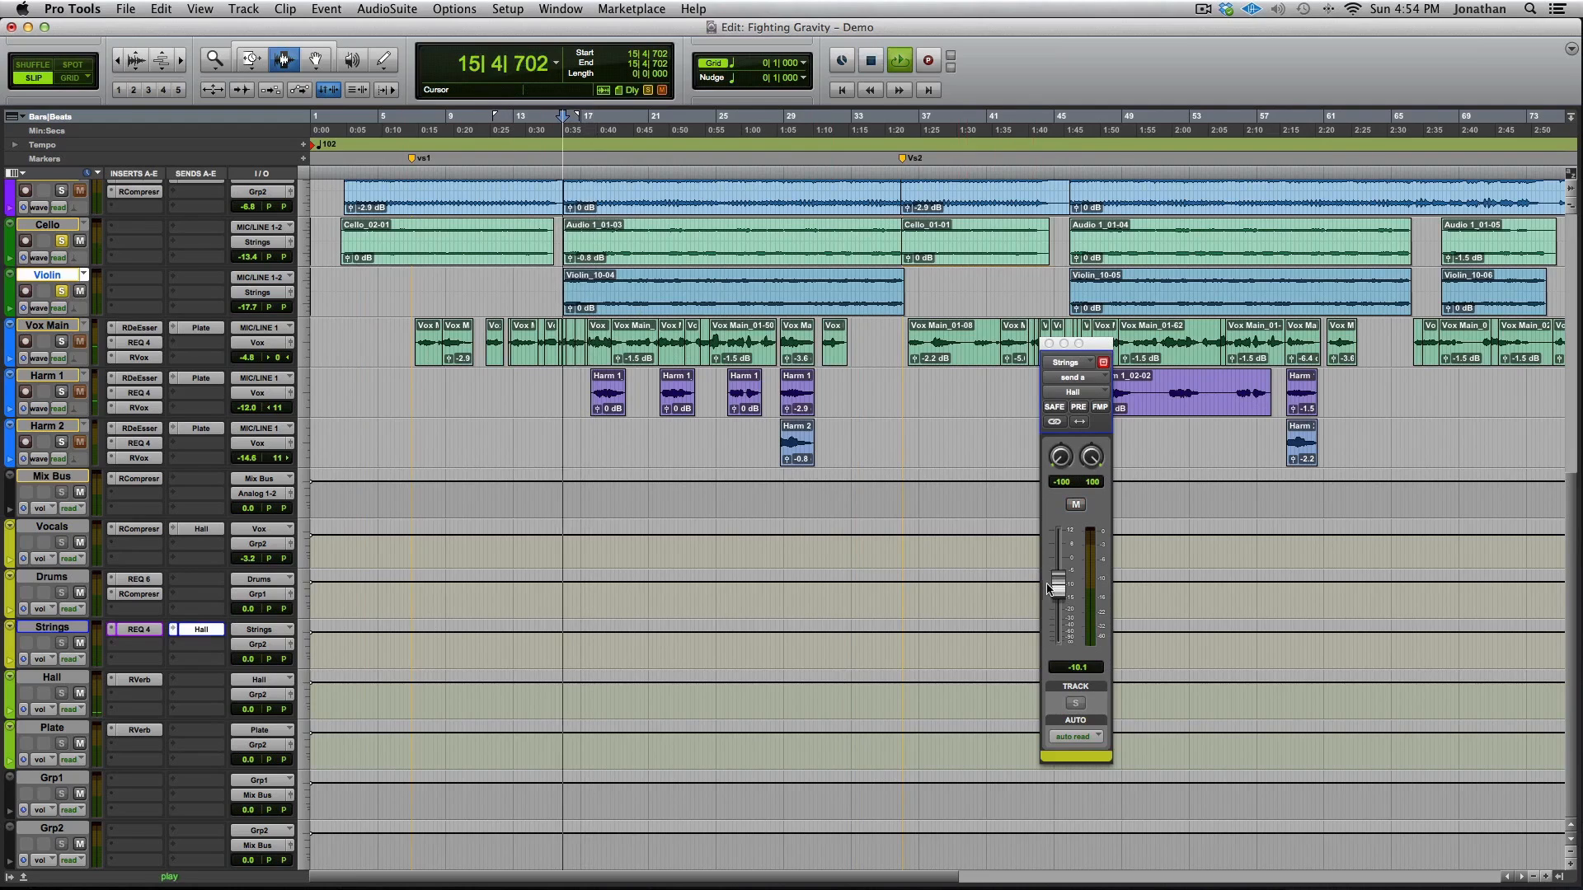
key("space")
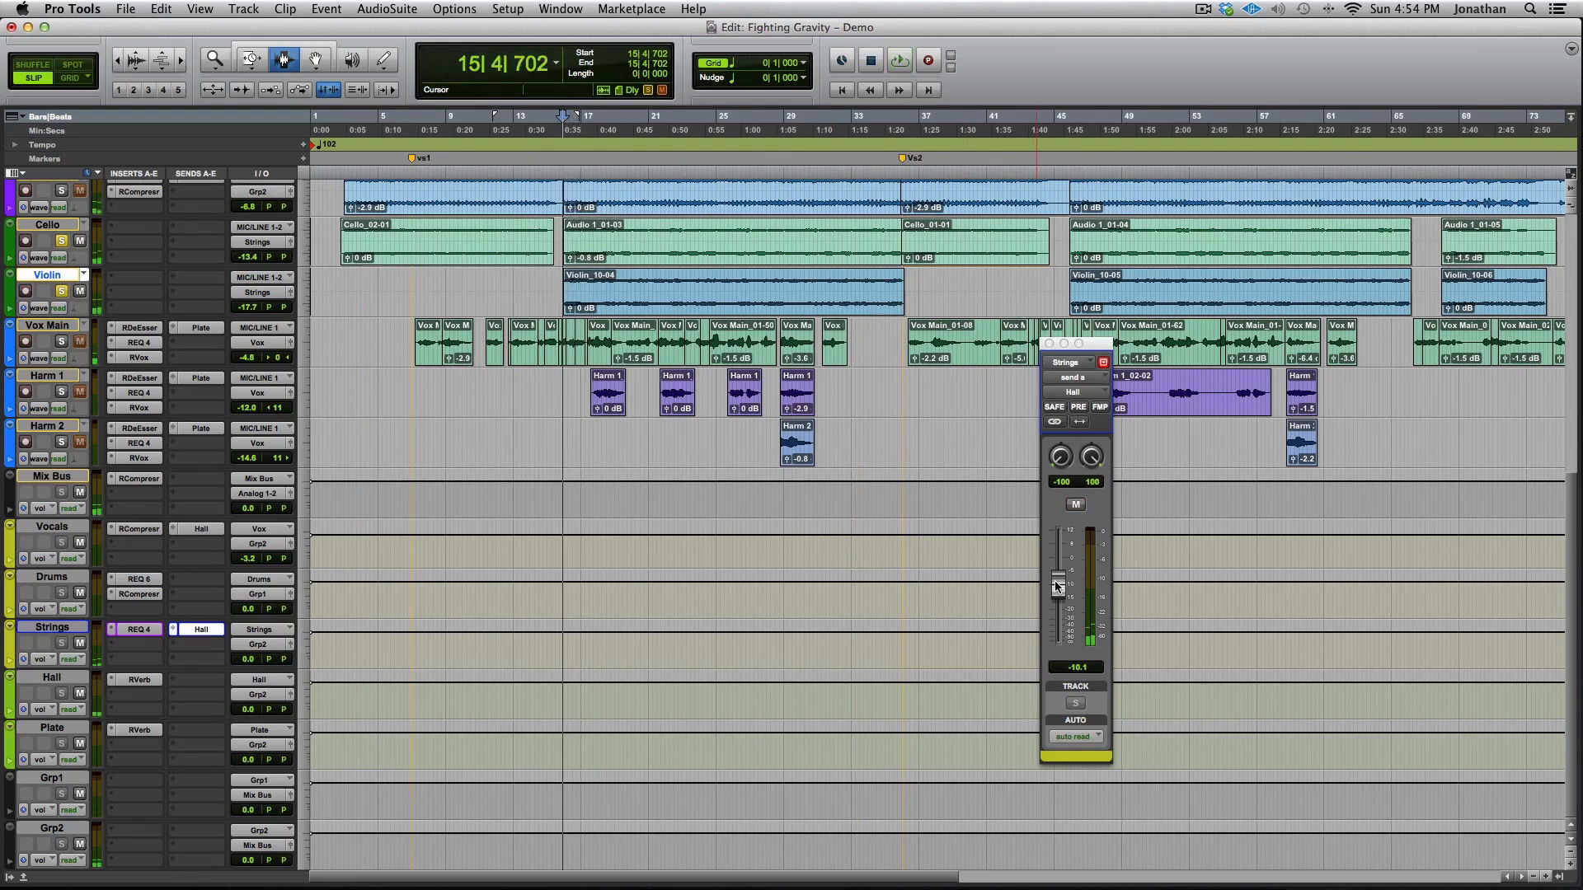
Clear all solos and play the mix with the Vox Main, Harm 1 and Harm 2 tracks muted, toggling the Strings mute
left_click(61, 291, "alt")
key("space")
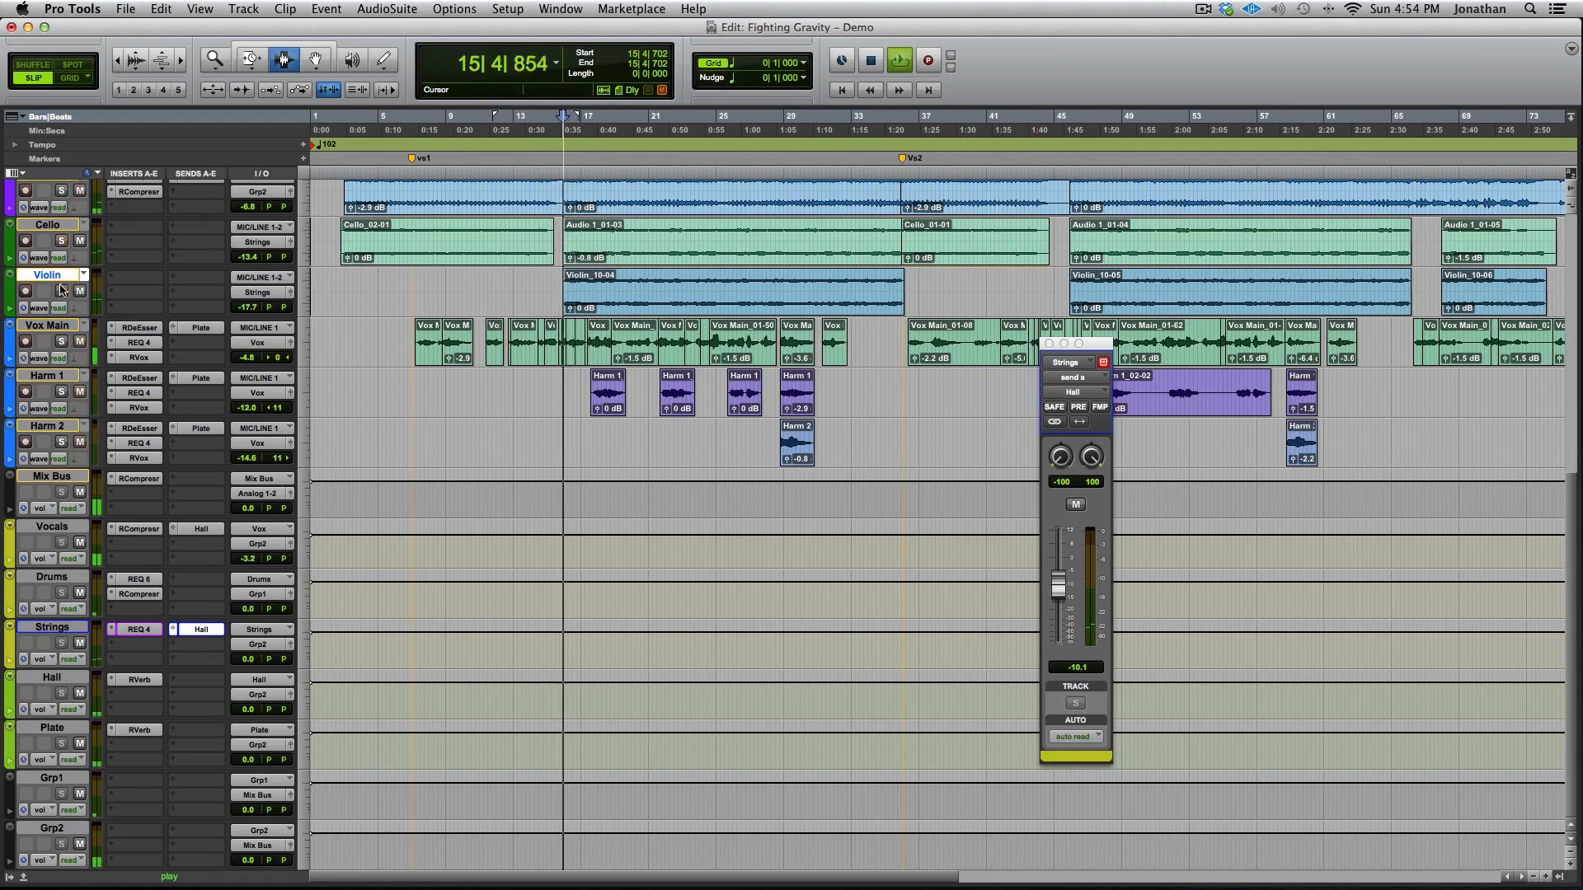
left_click(77, 393)
left_click(81, 442)
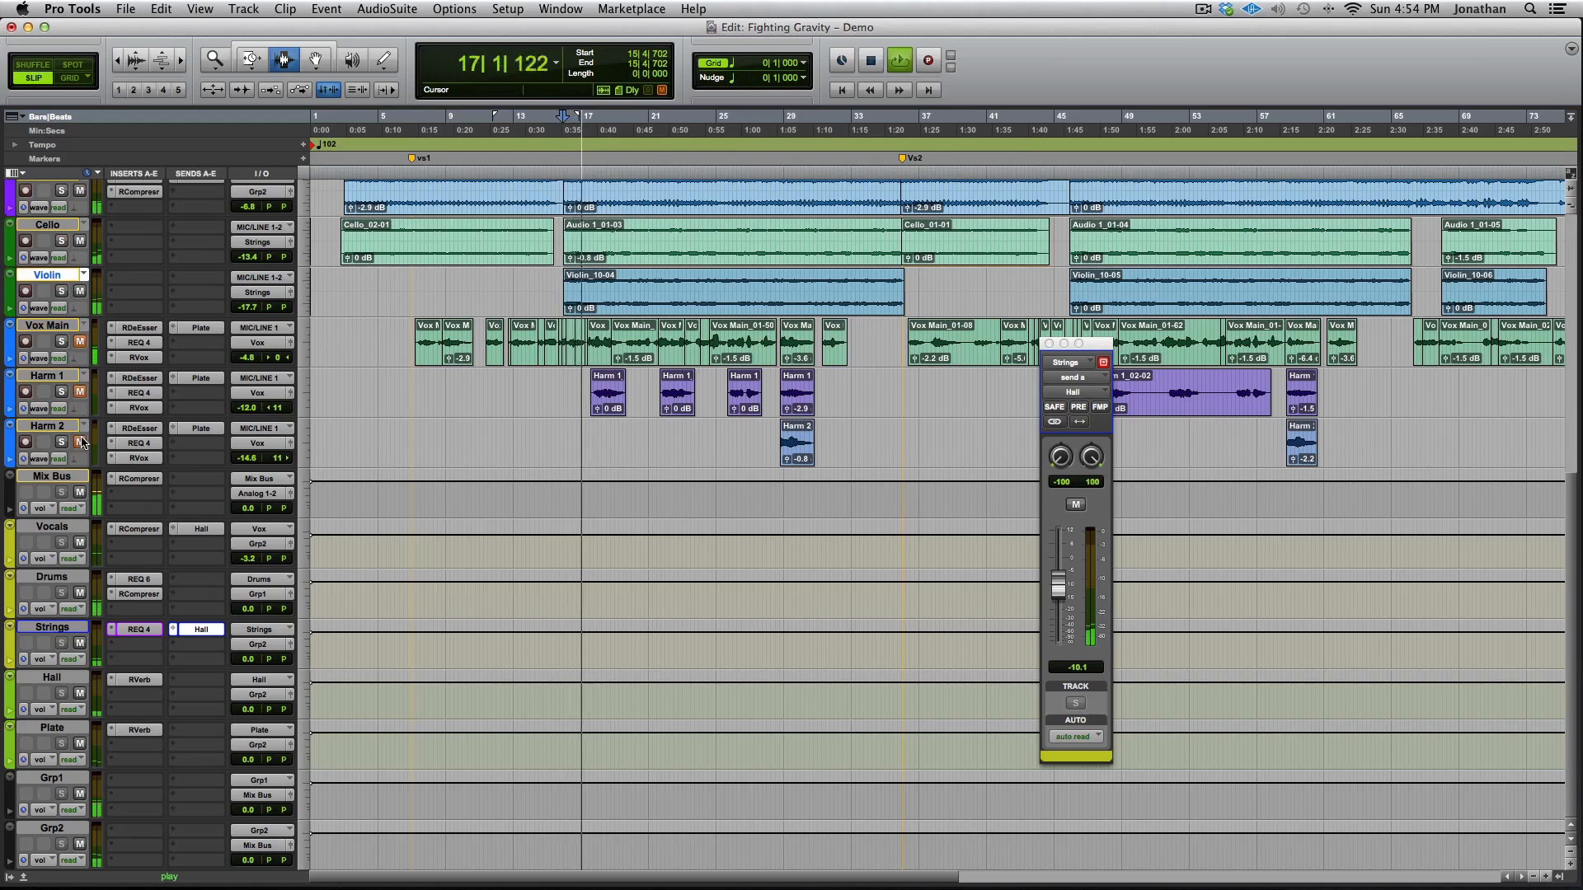
left_click(80, 644)
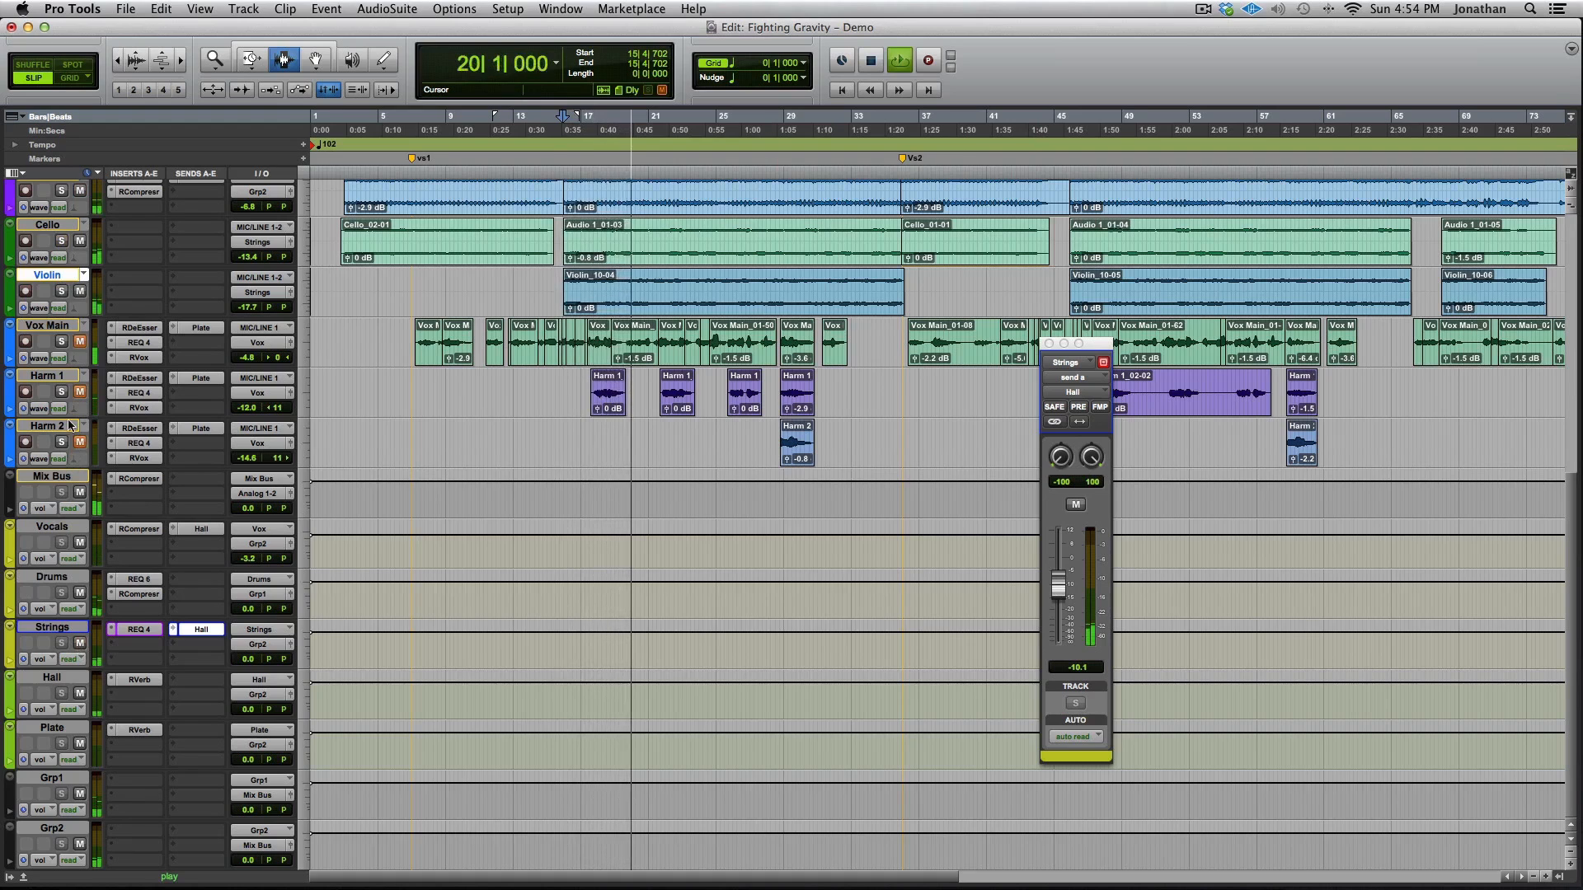
left_click(79, 341)
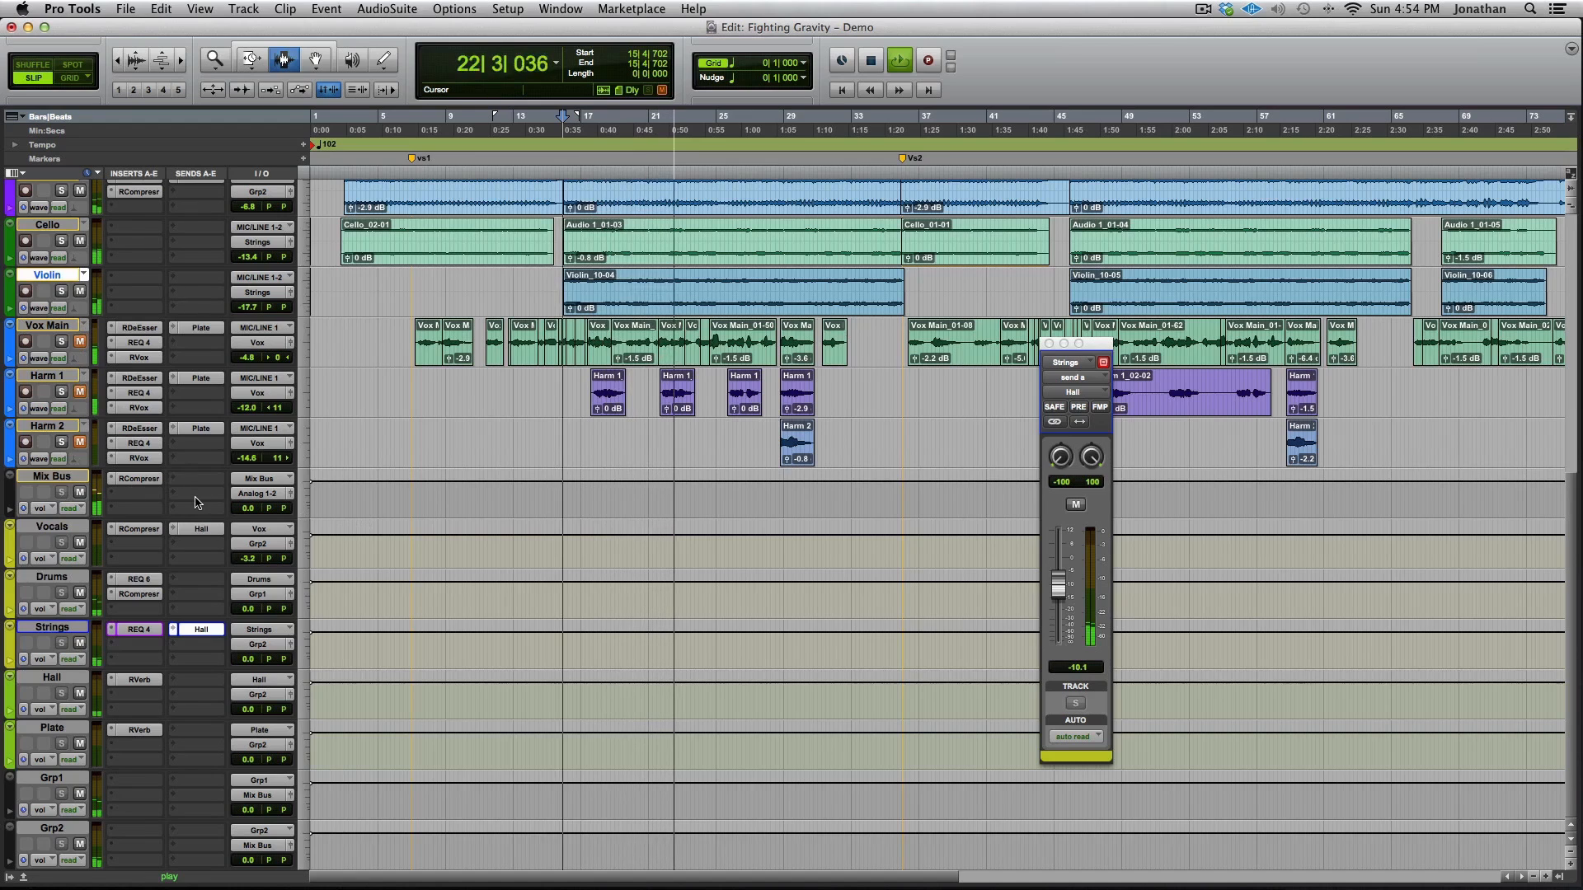
key("space")
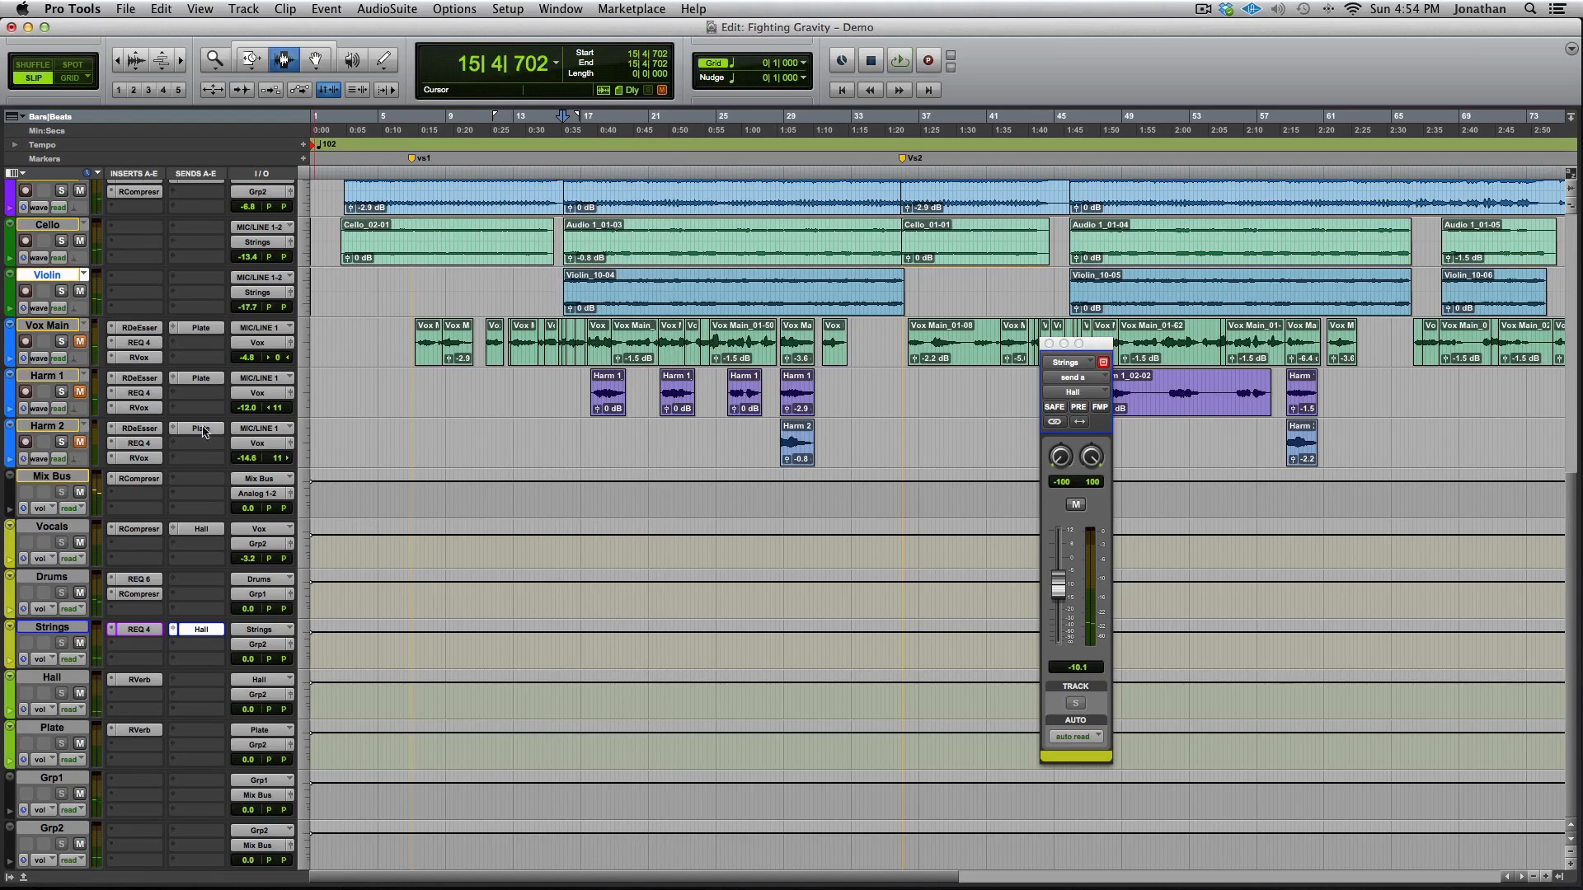
Solo the Vox Main track, audition it and enlarge its track height
left_click(61, 341)
key("space")
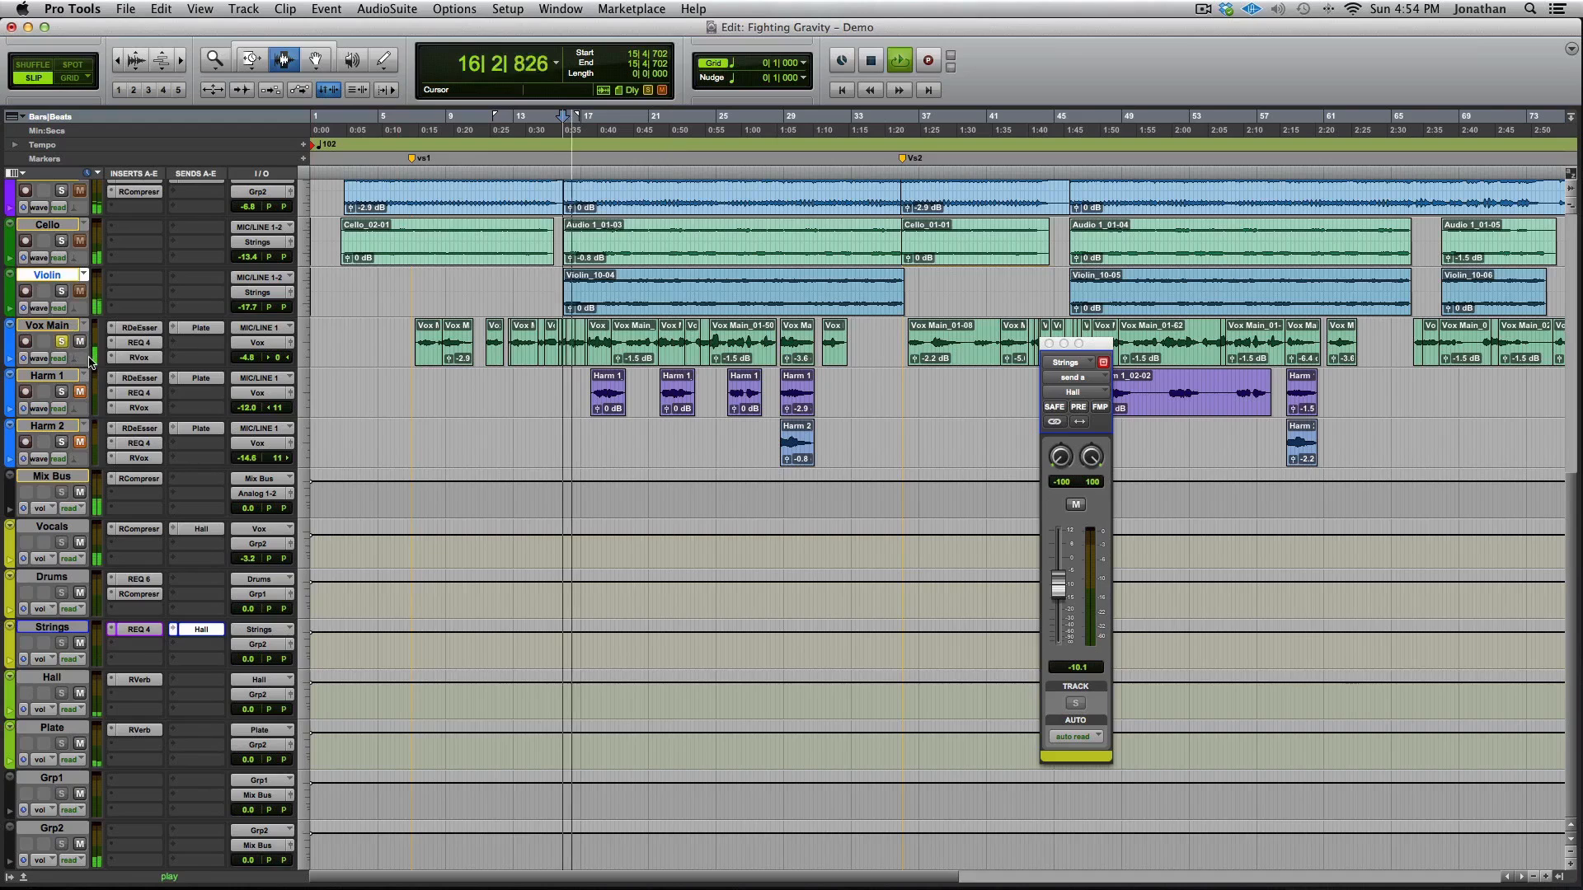
left_click_drag(86, 377, 86, 493)
key("space")
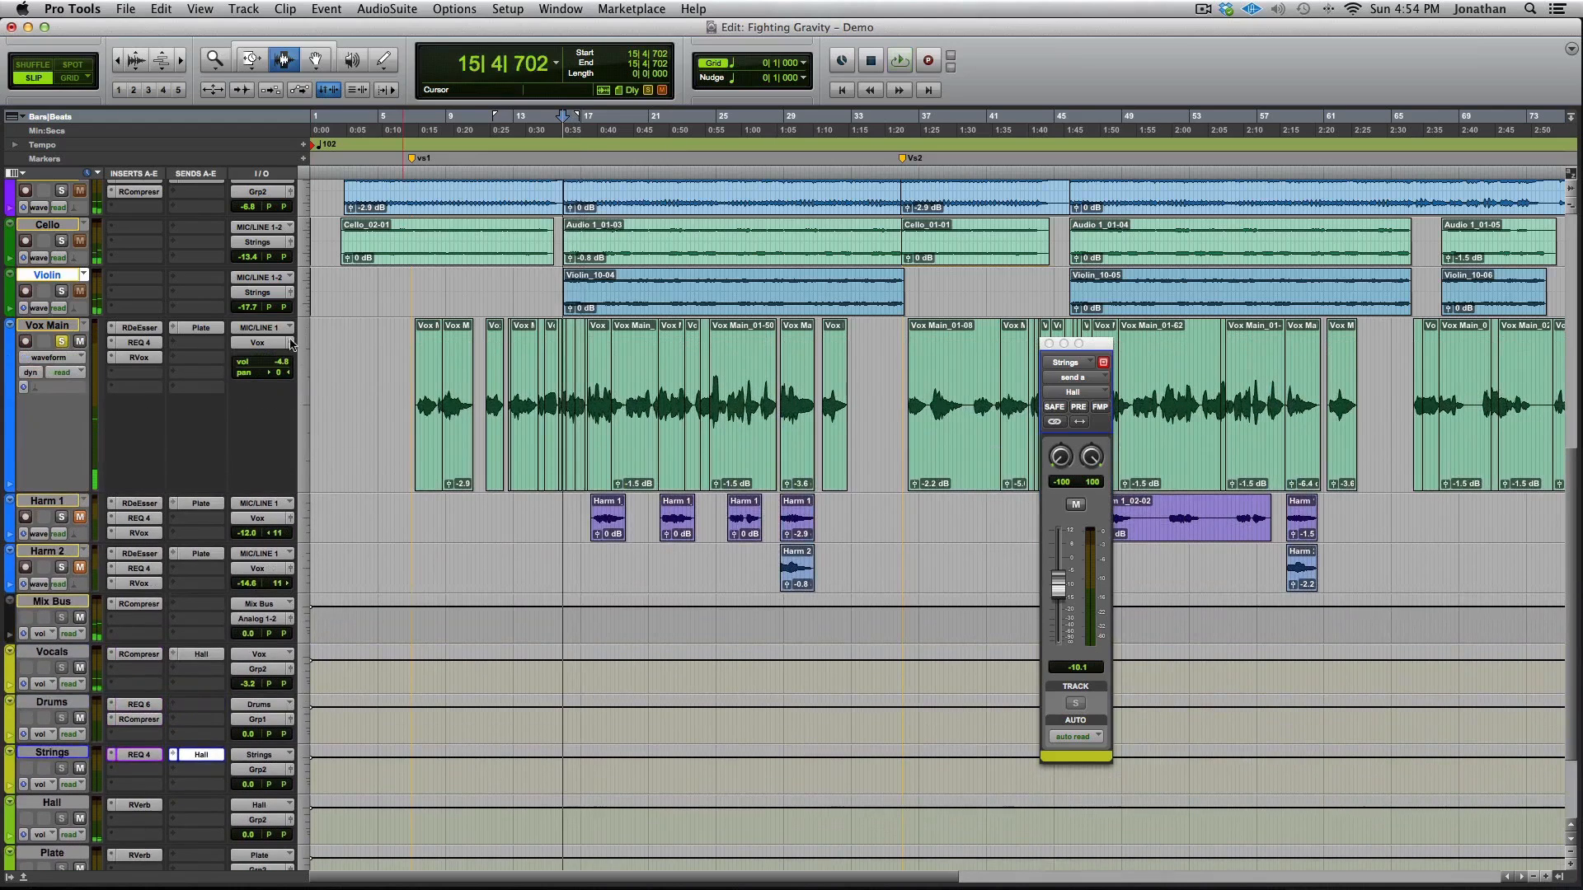
Open the Plate track's RVerb, move its window clear of the send fader and audition the soloed vocal
scroll(184, 751, "down", 3)
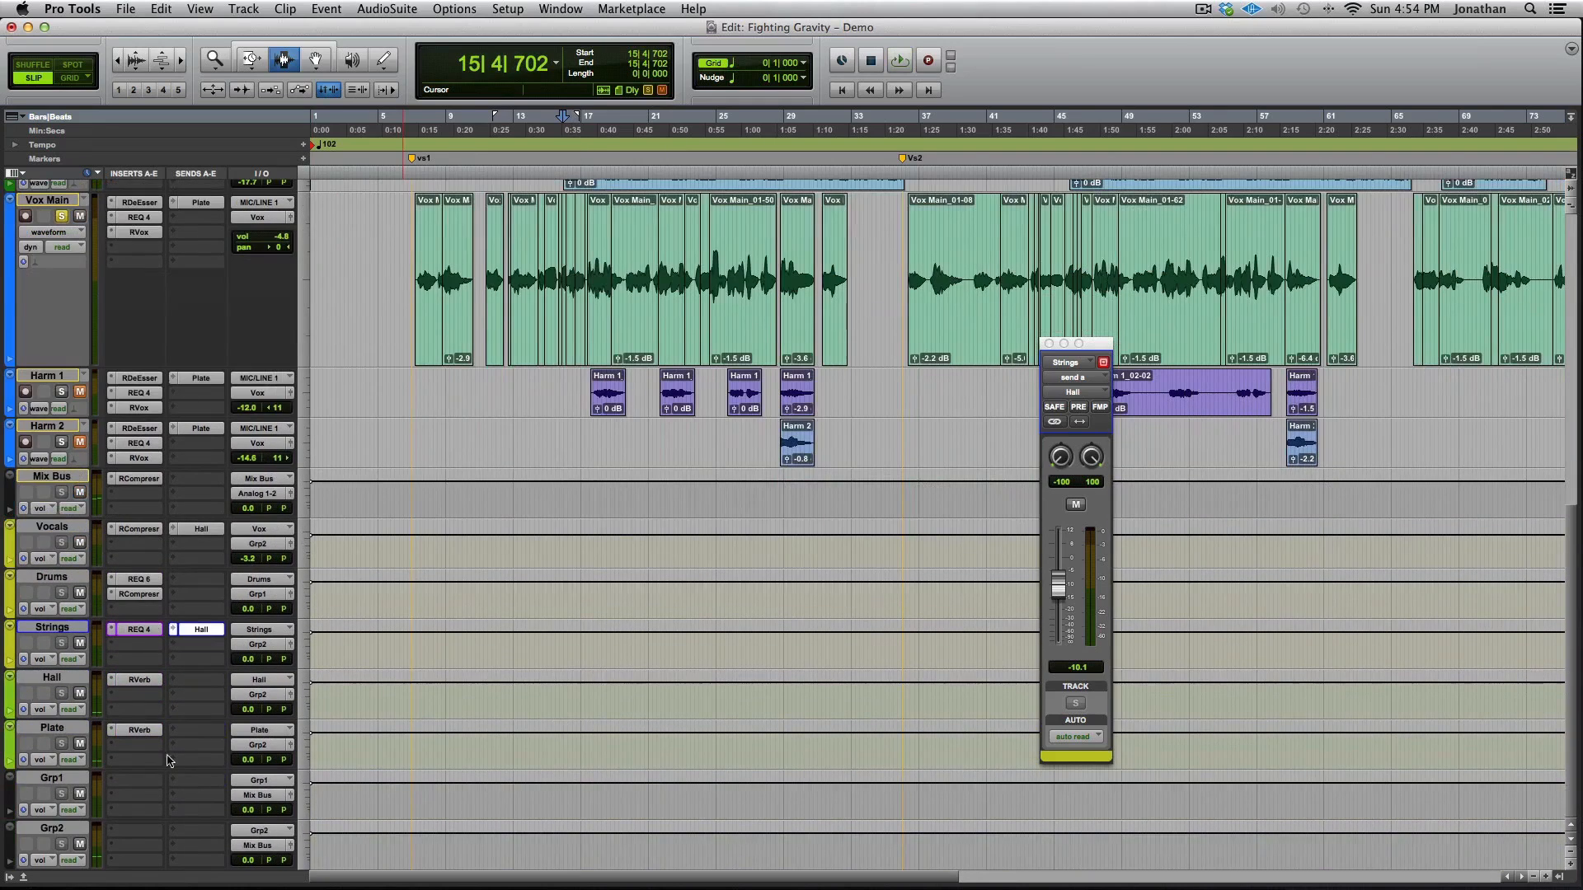
left_click(125, 731)
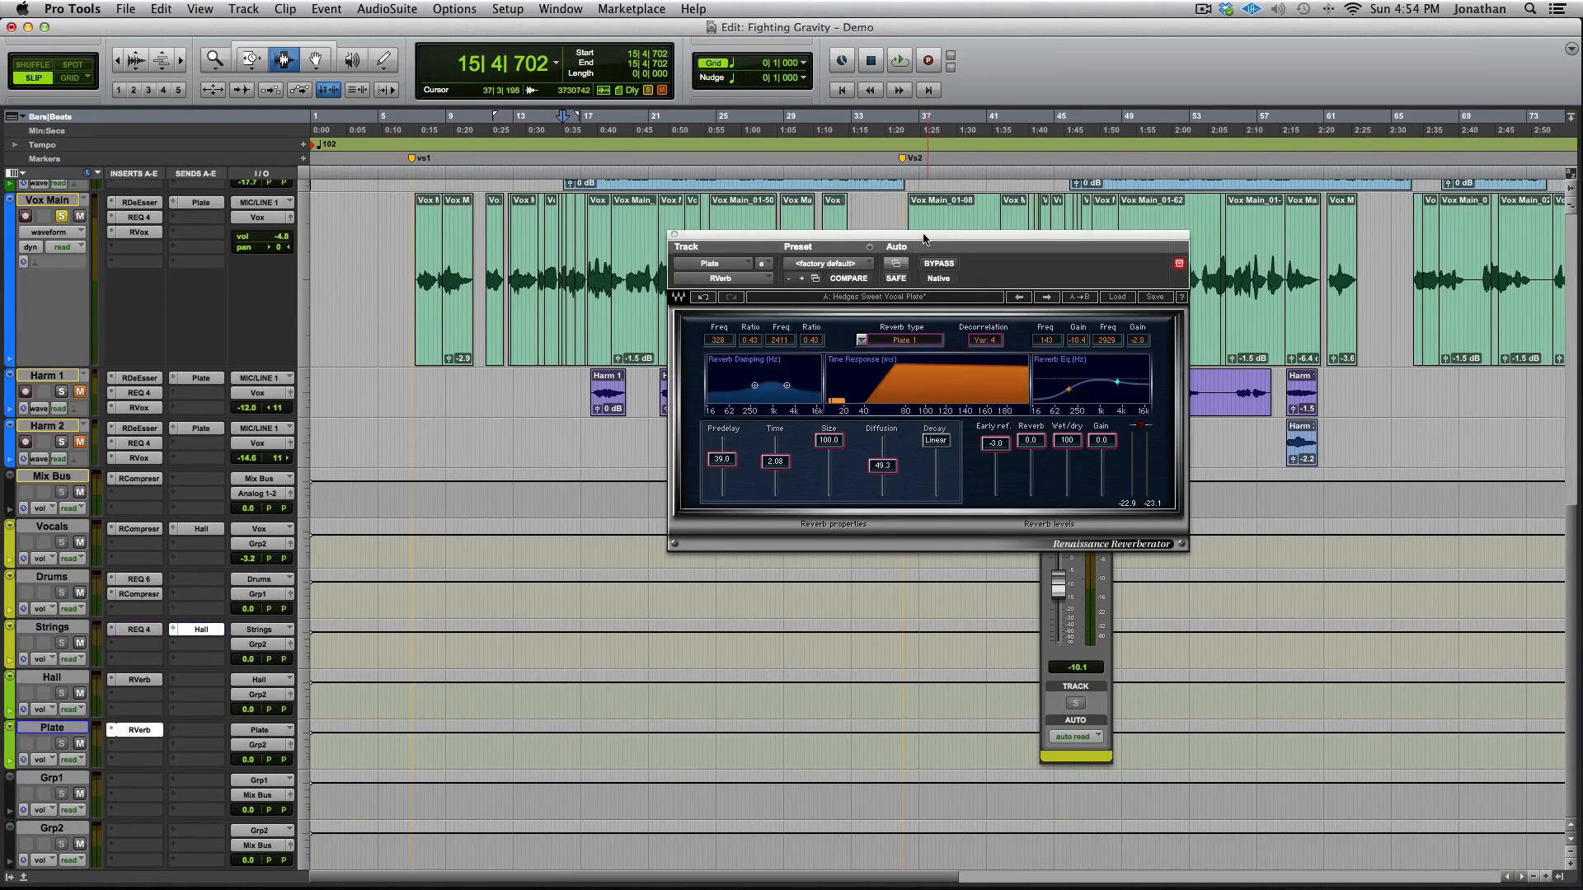
left_click_drag(923, 239, 840, 280)
key("space")
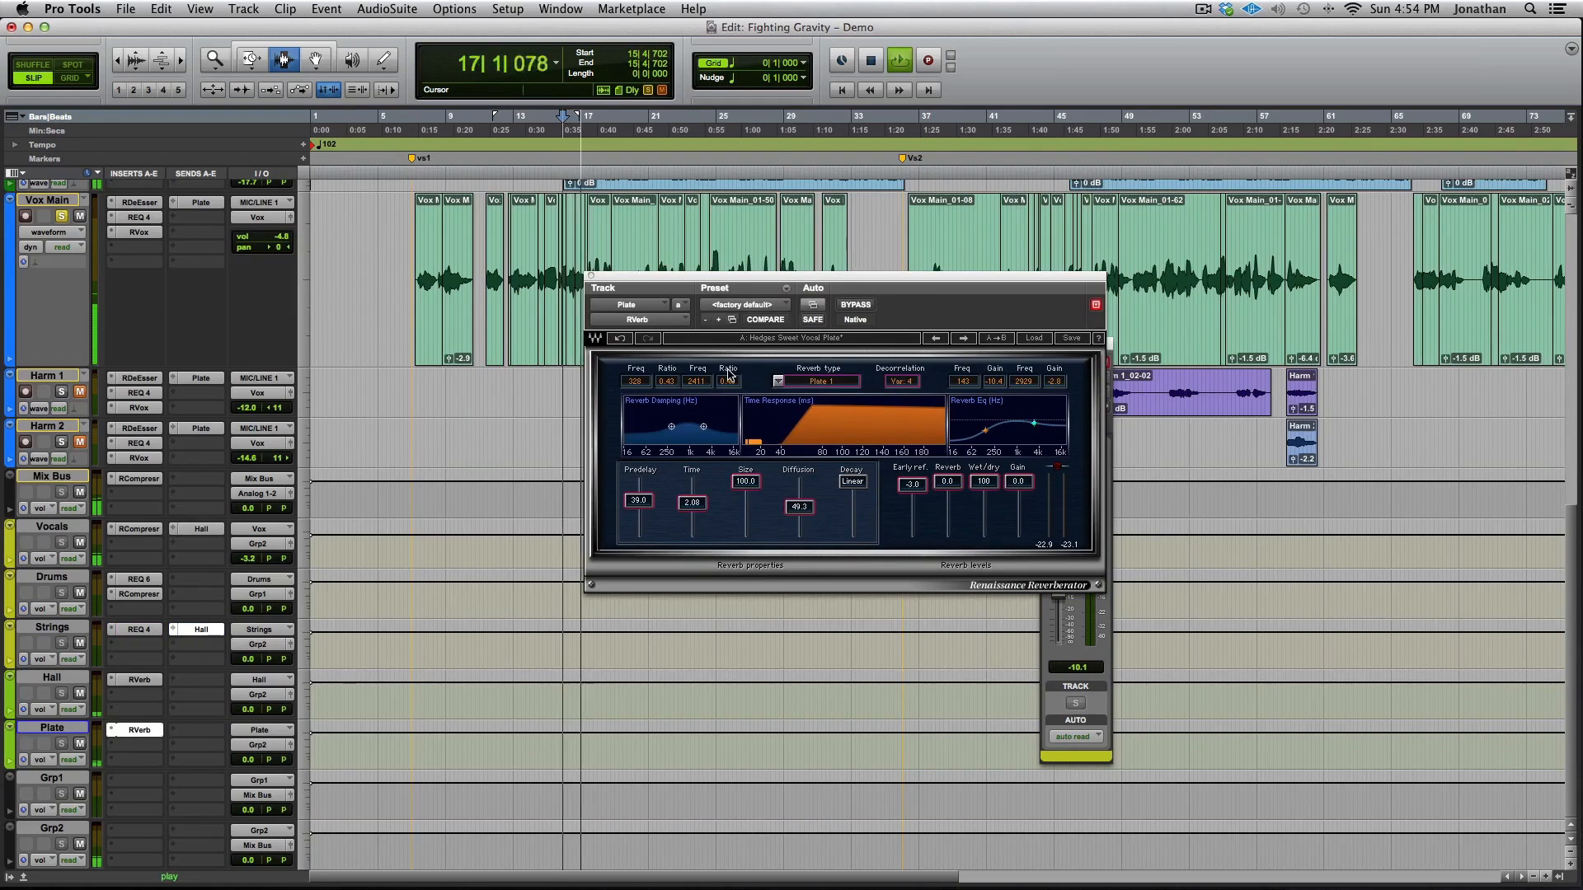
key("space")
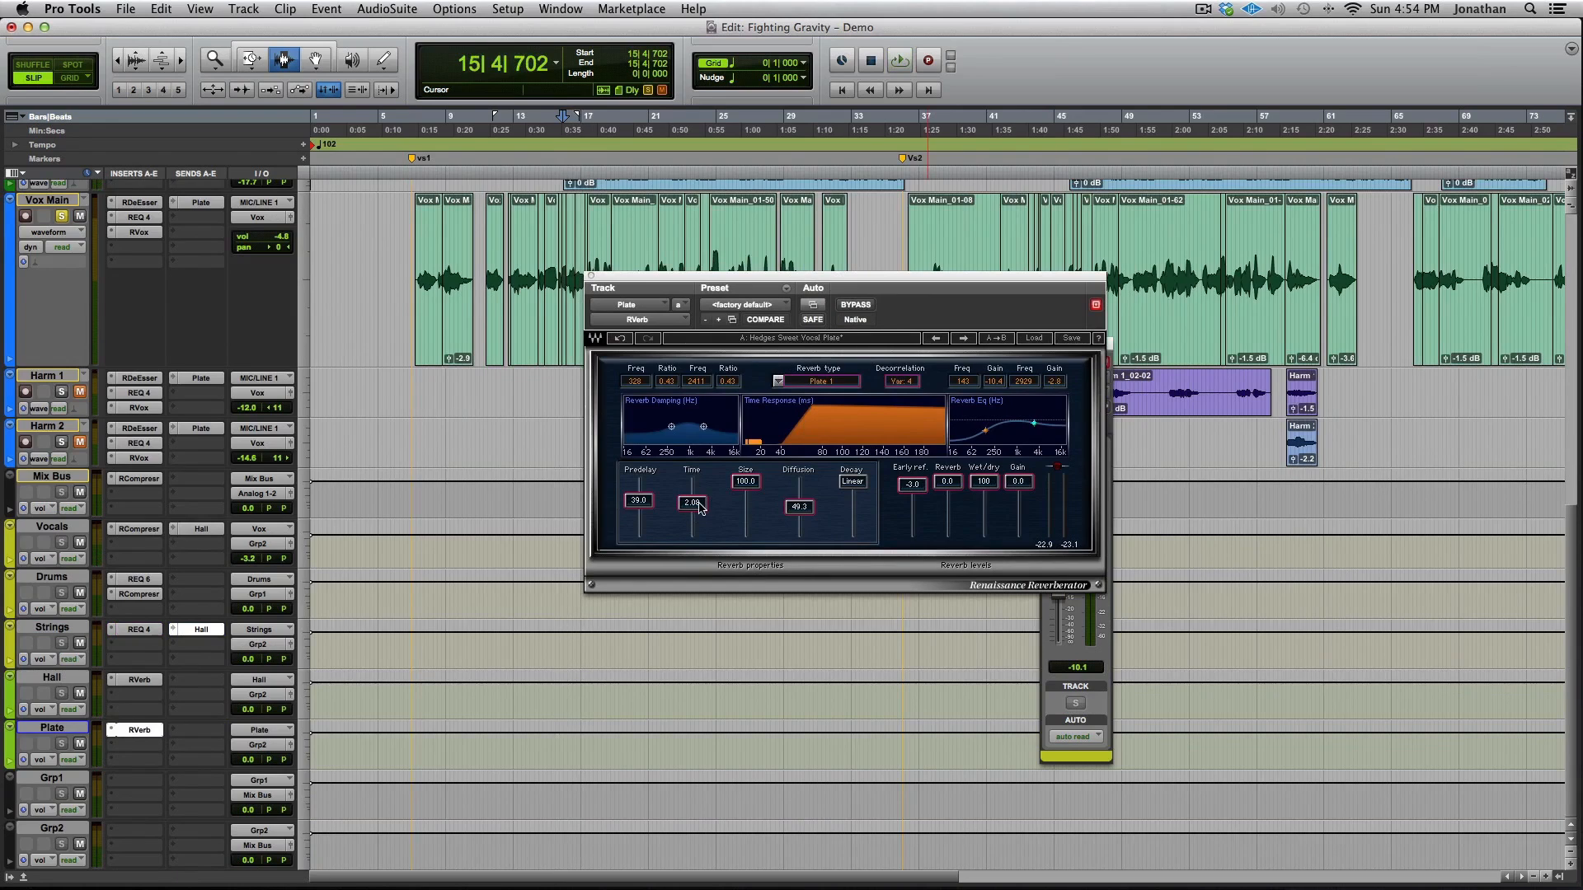
Lower the Plate RVerb's reverb time to 1.80 while the vocal plays
key("space")
left_click_drag(699, 507, 699, 525)
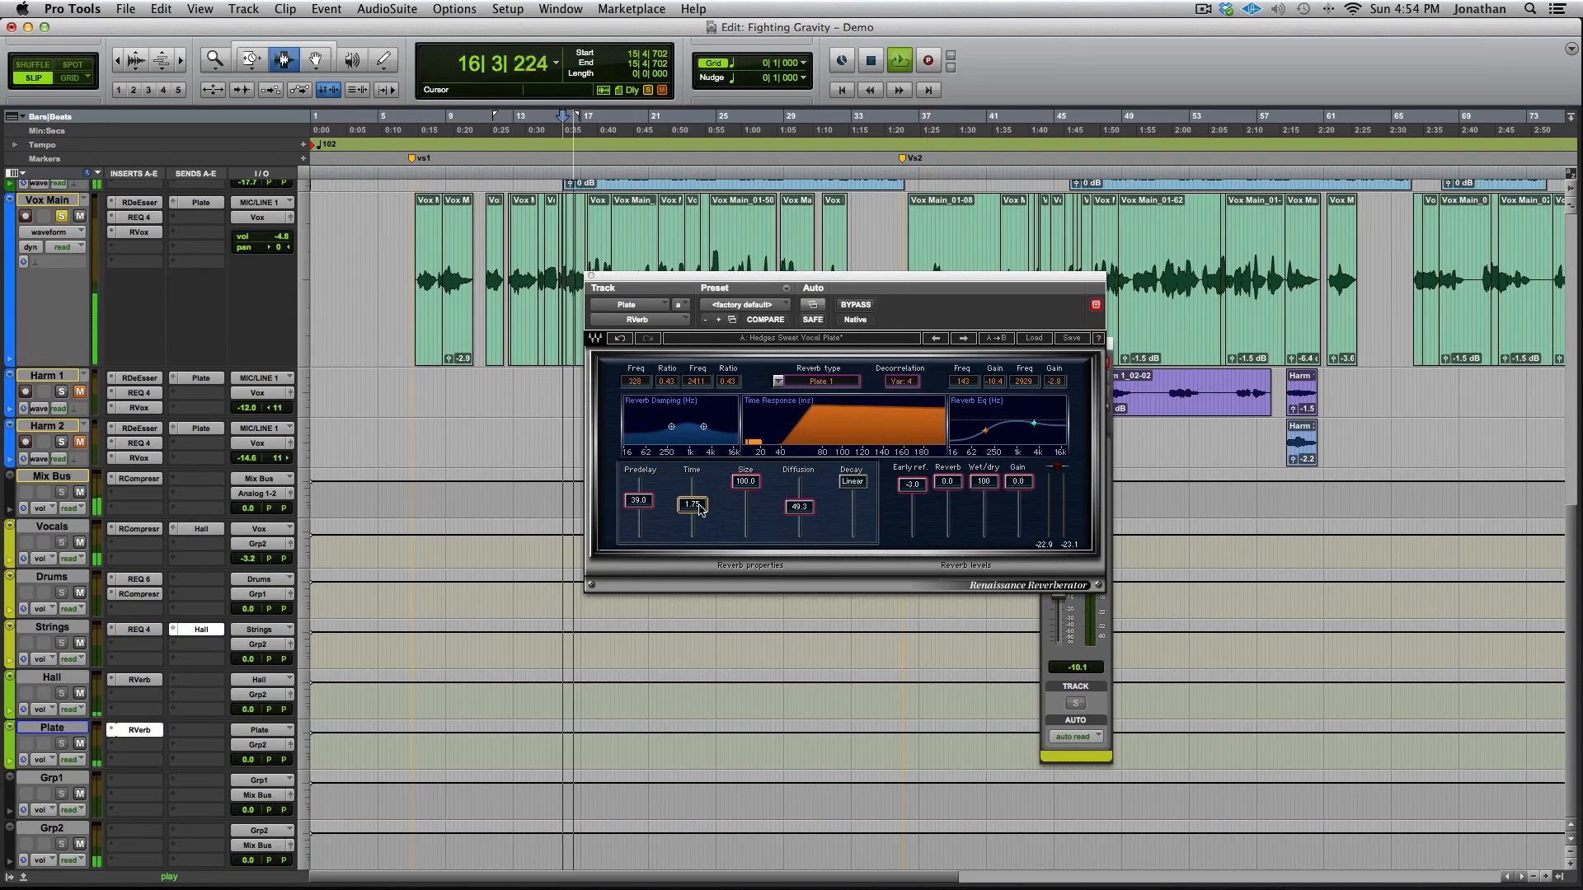
key("space")
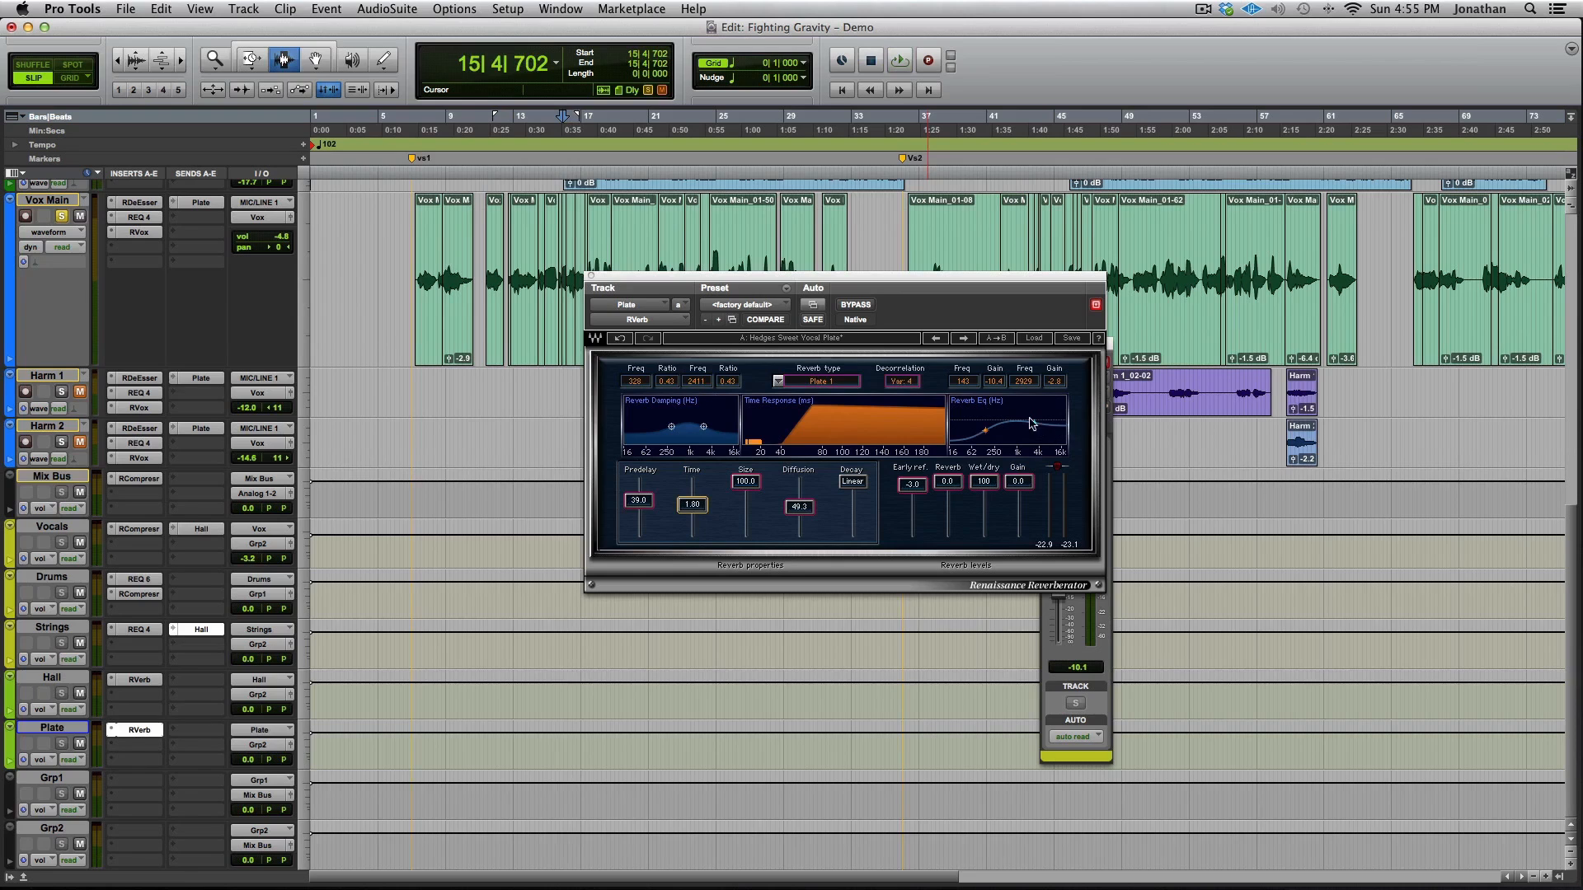
Close the RVerb window, open the Vox Main track's Plate send and play the soloed vocal through it
key("space")
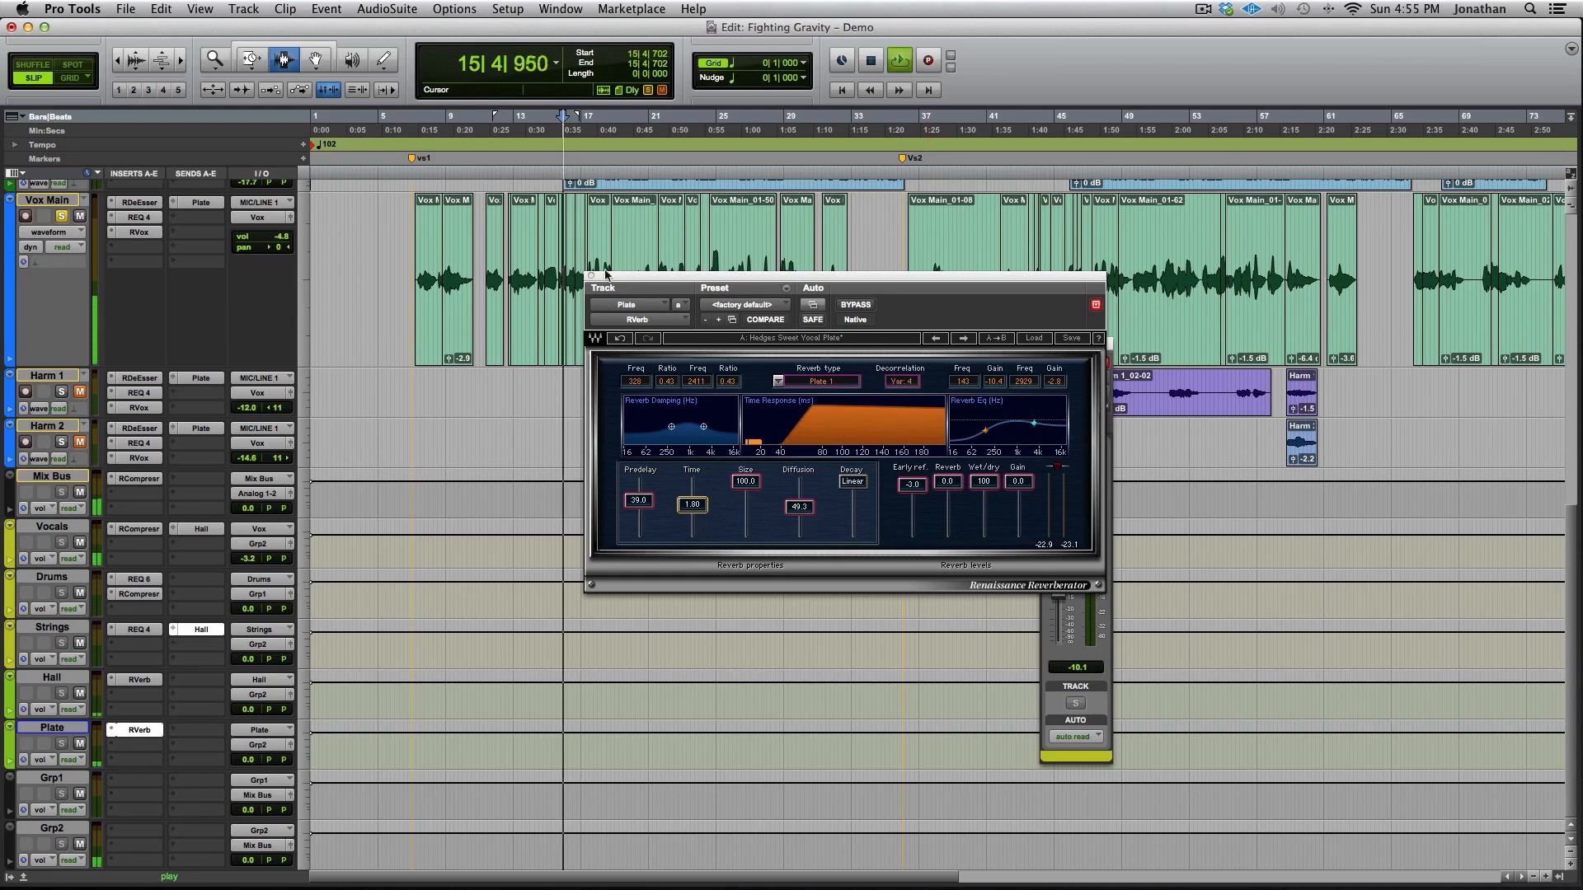
left_click(591, 277)
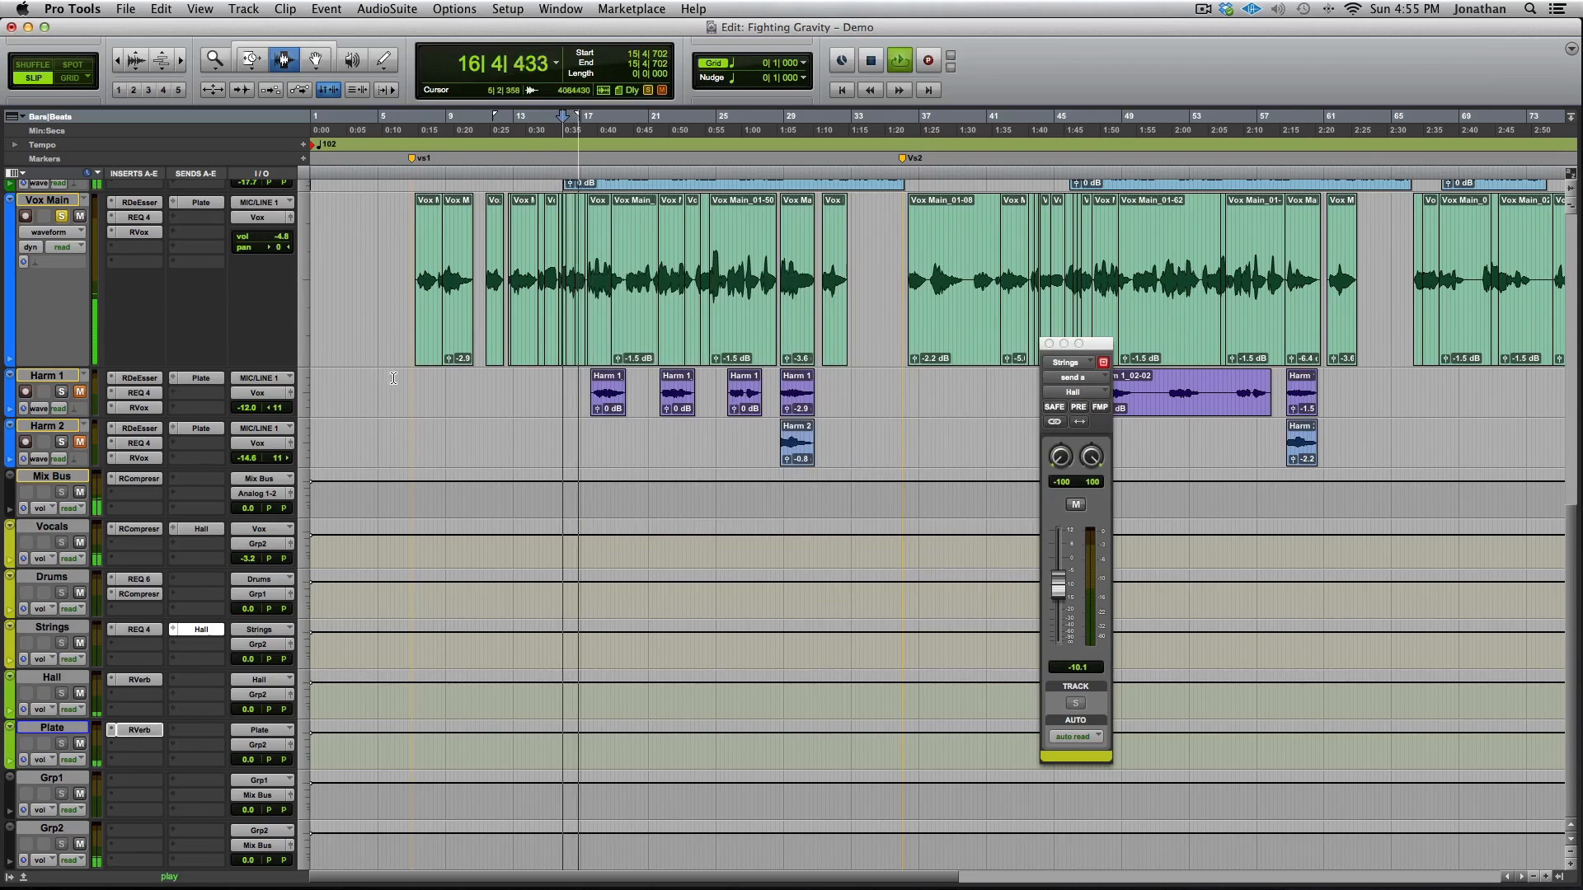
key("space")
left_click(200, 203)
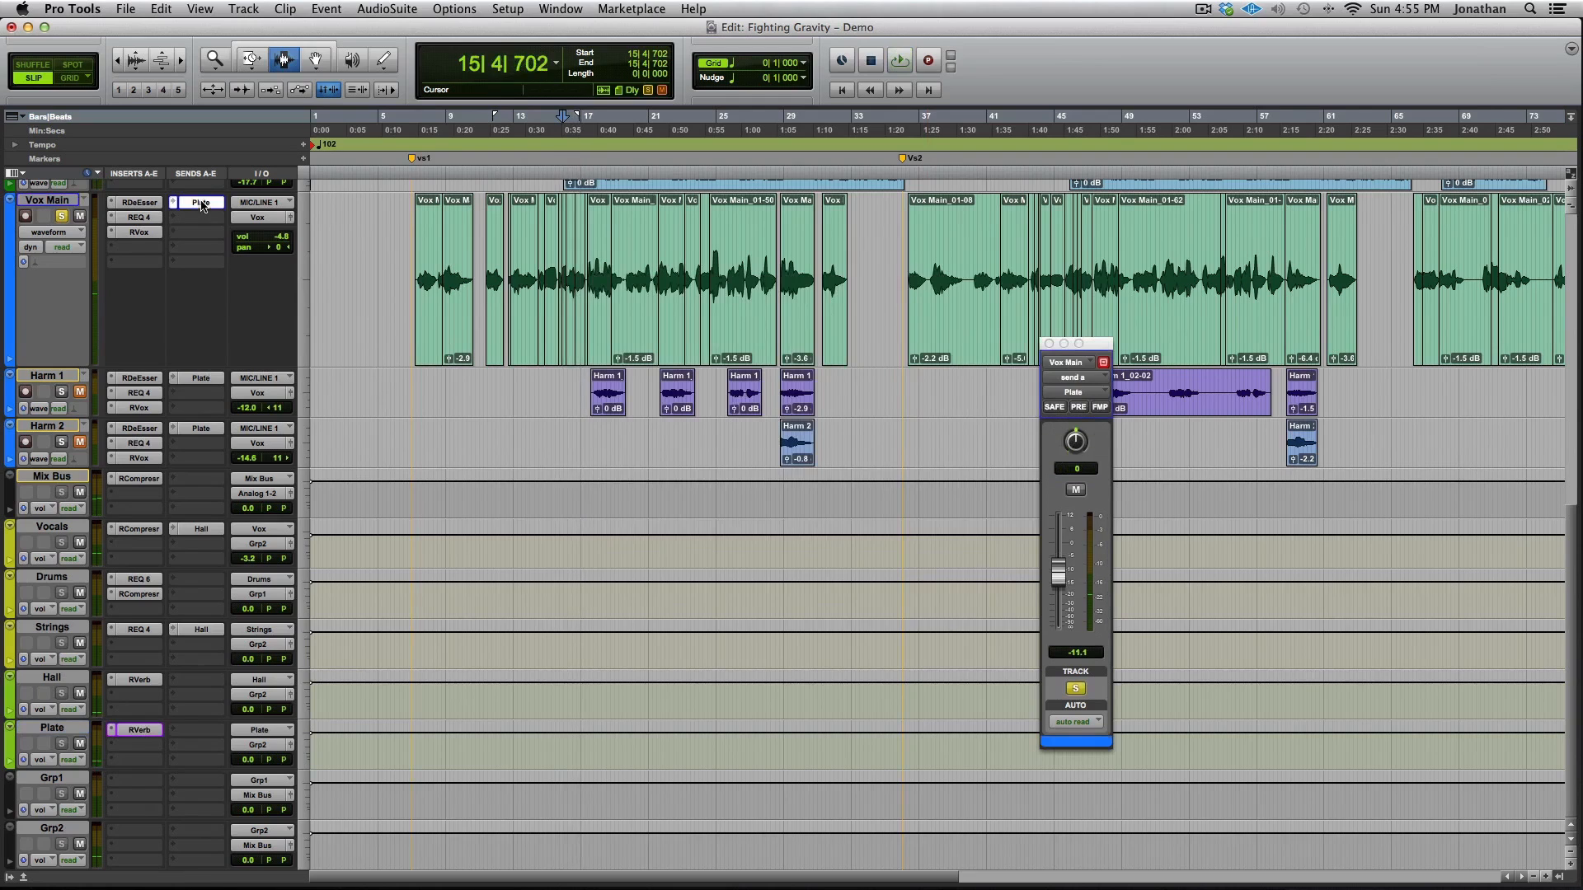
key("space")
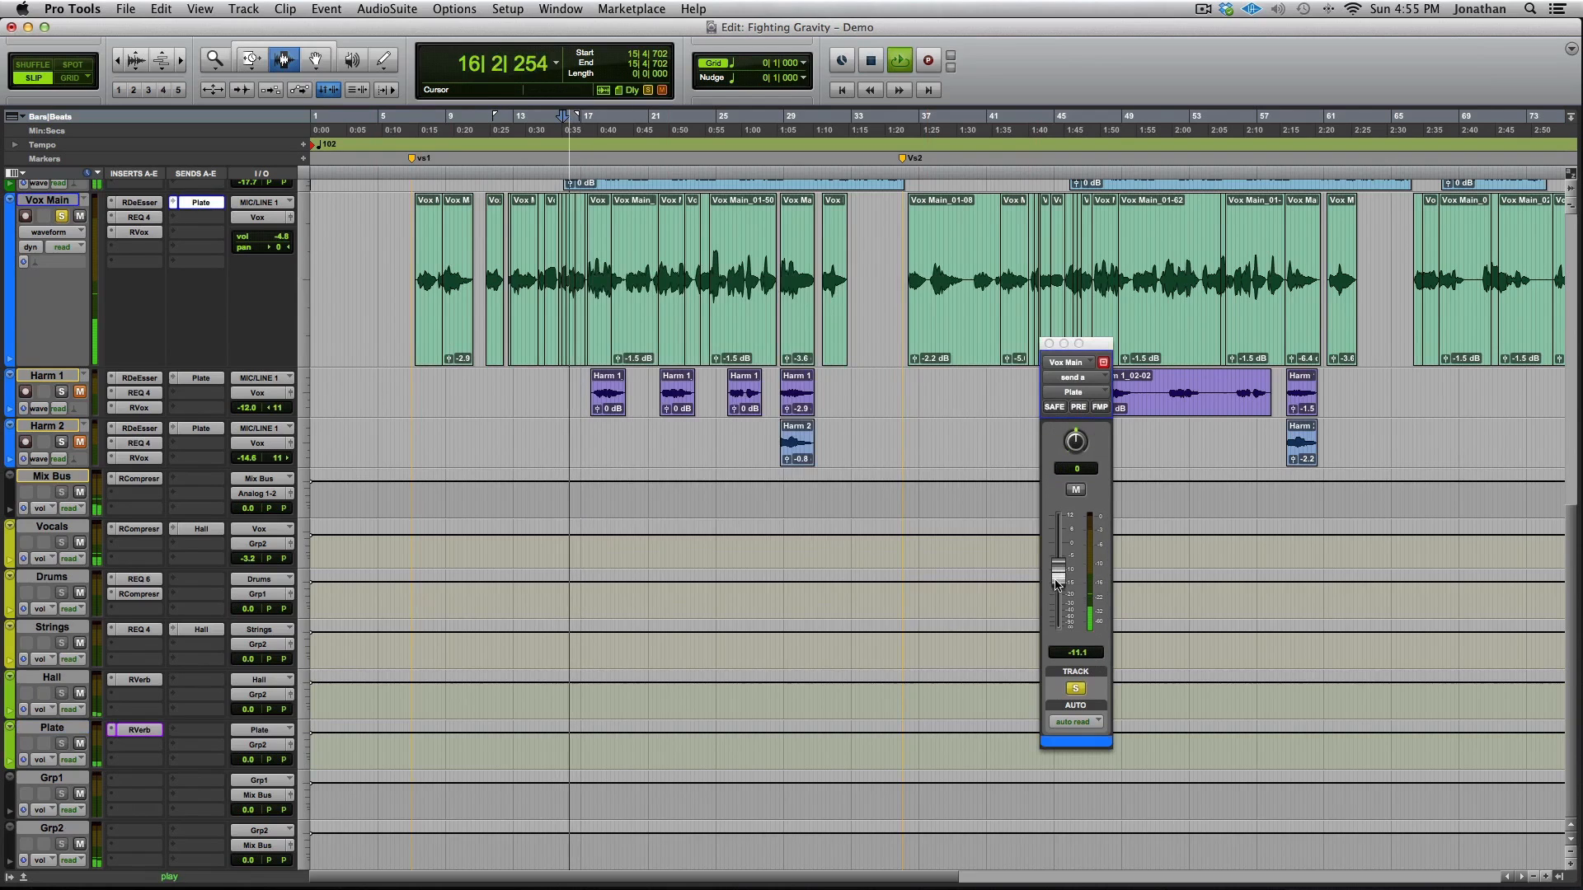
Stop playback, close the Plate send window and audition the soloed Vox Main through its RDeEsser
key("space")
left_click(1047, 343)
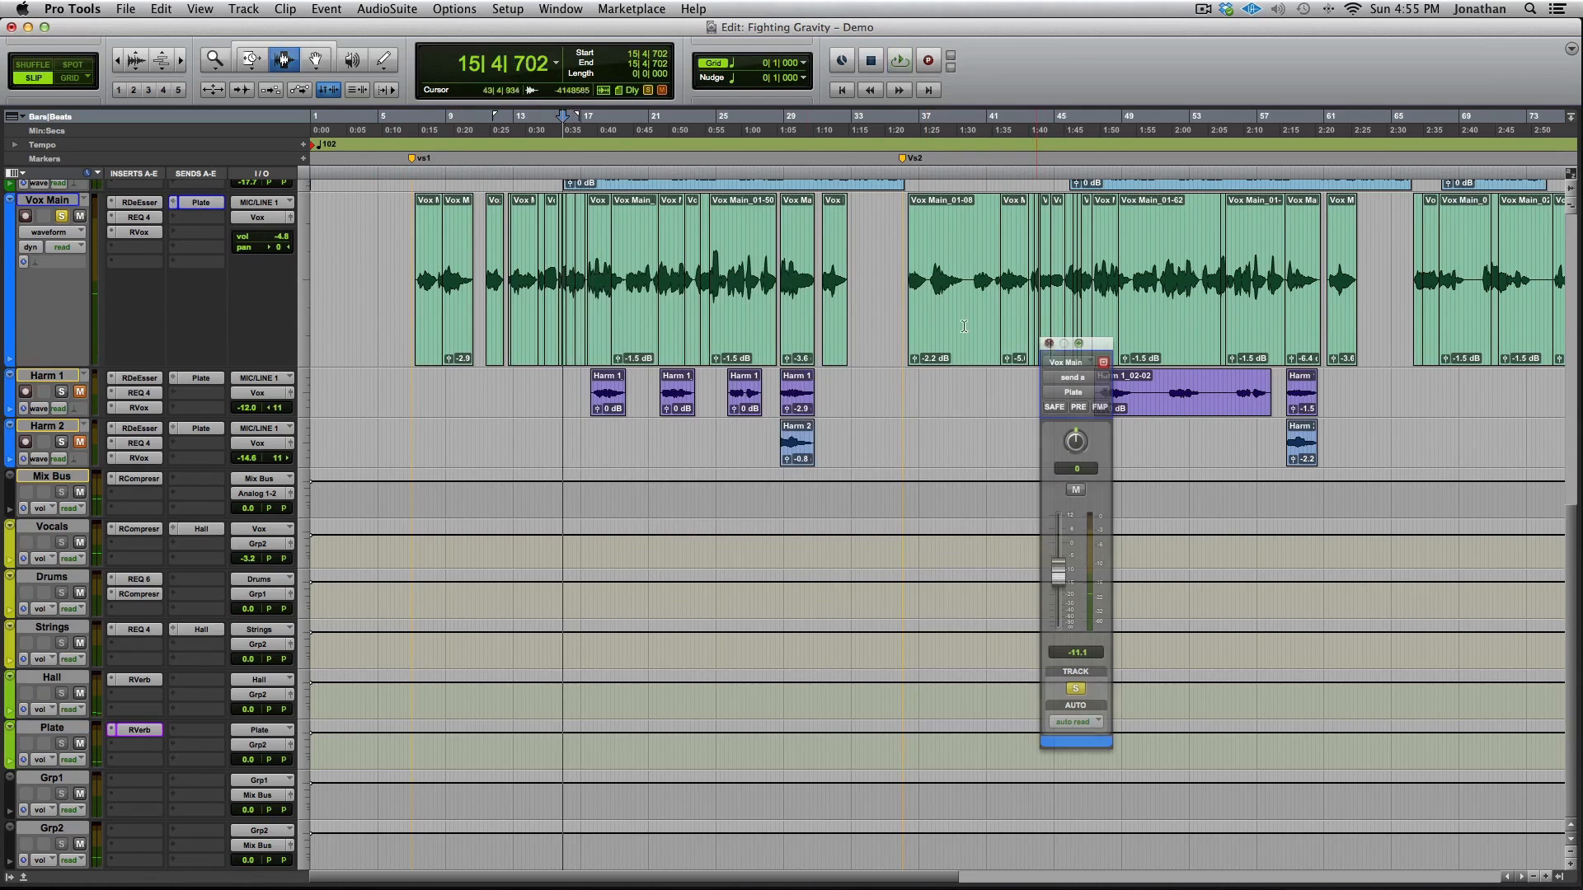
left_click(134, 204)
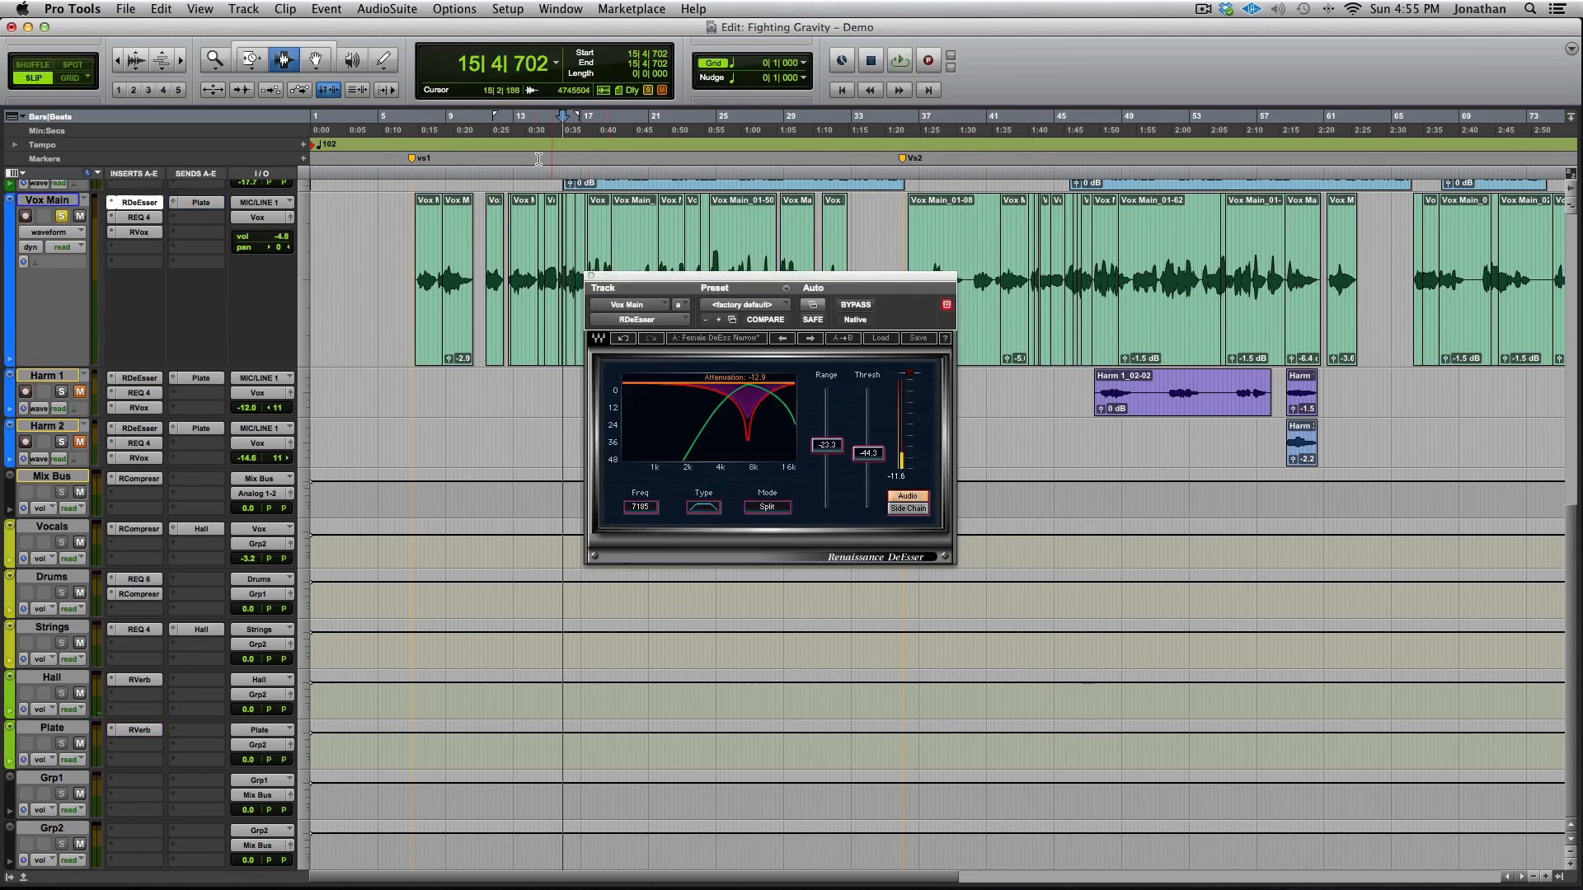
key("space")
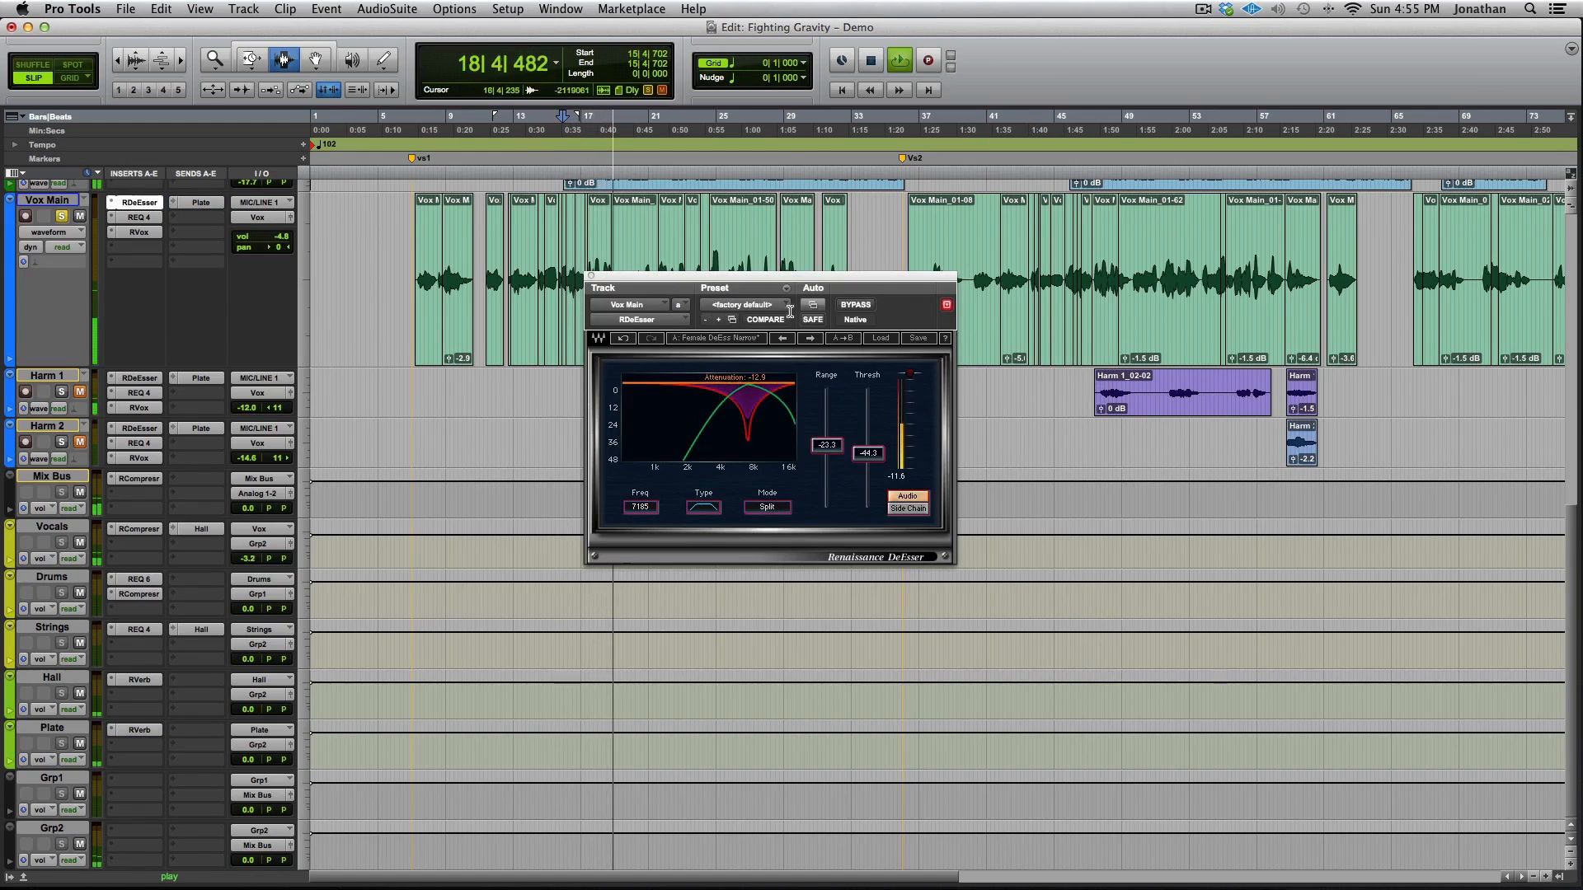
key("space")
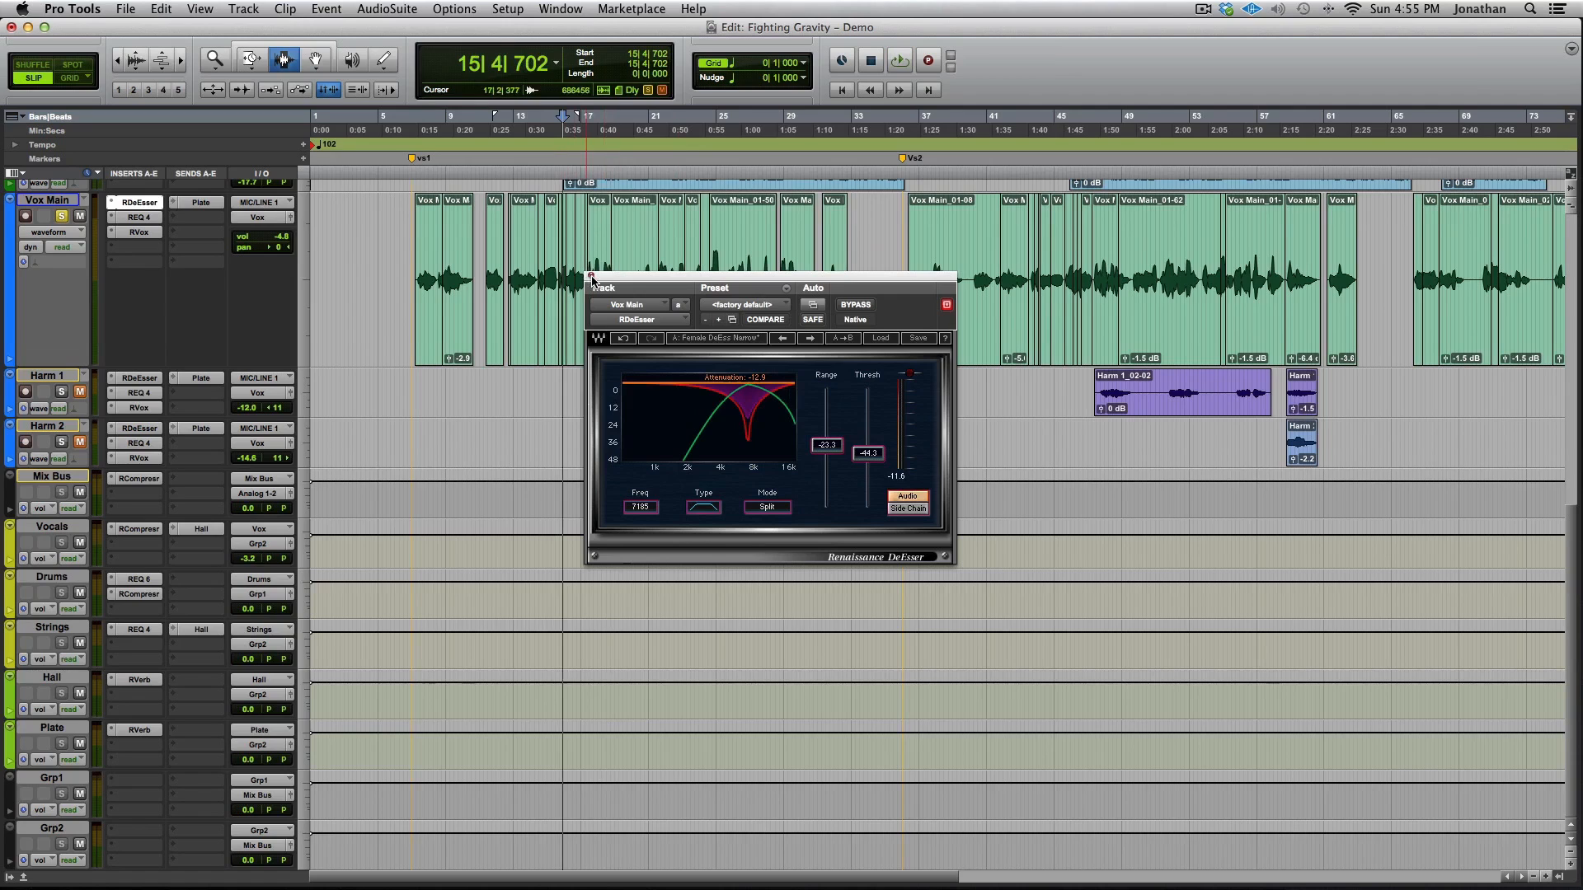
left_click(591, 276)
Open the Vox Main track's REQ 4 and compare the soloed vocal with the EQ bypassed and active
left_click(139, 216)
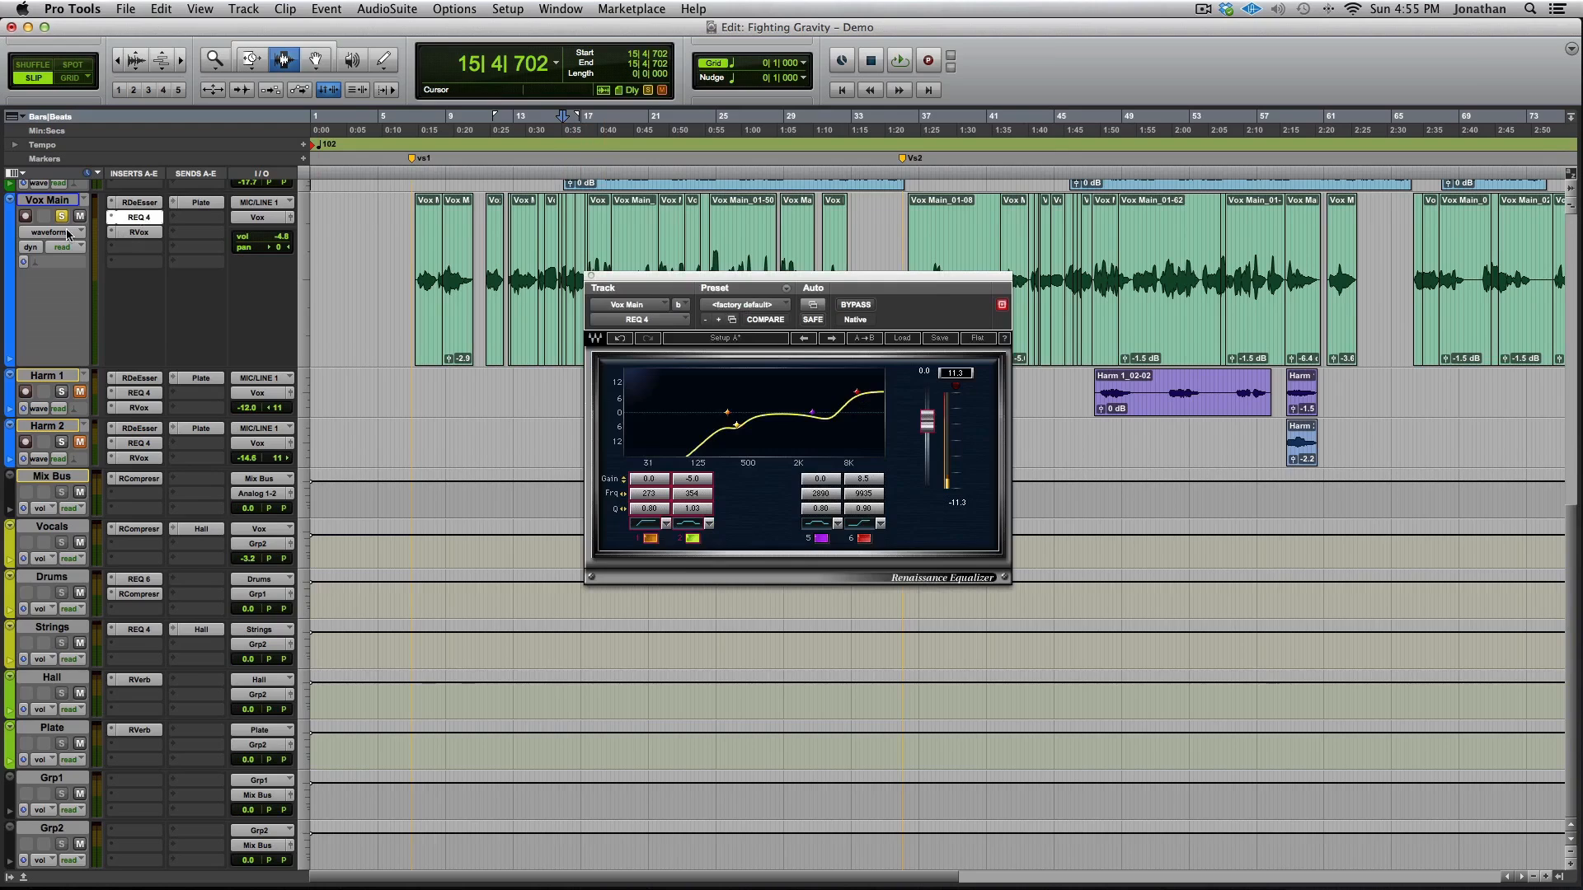
key("space")
left_click(850, 307)
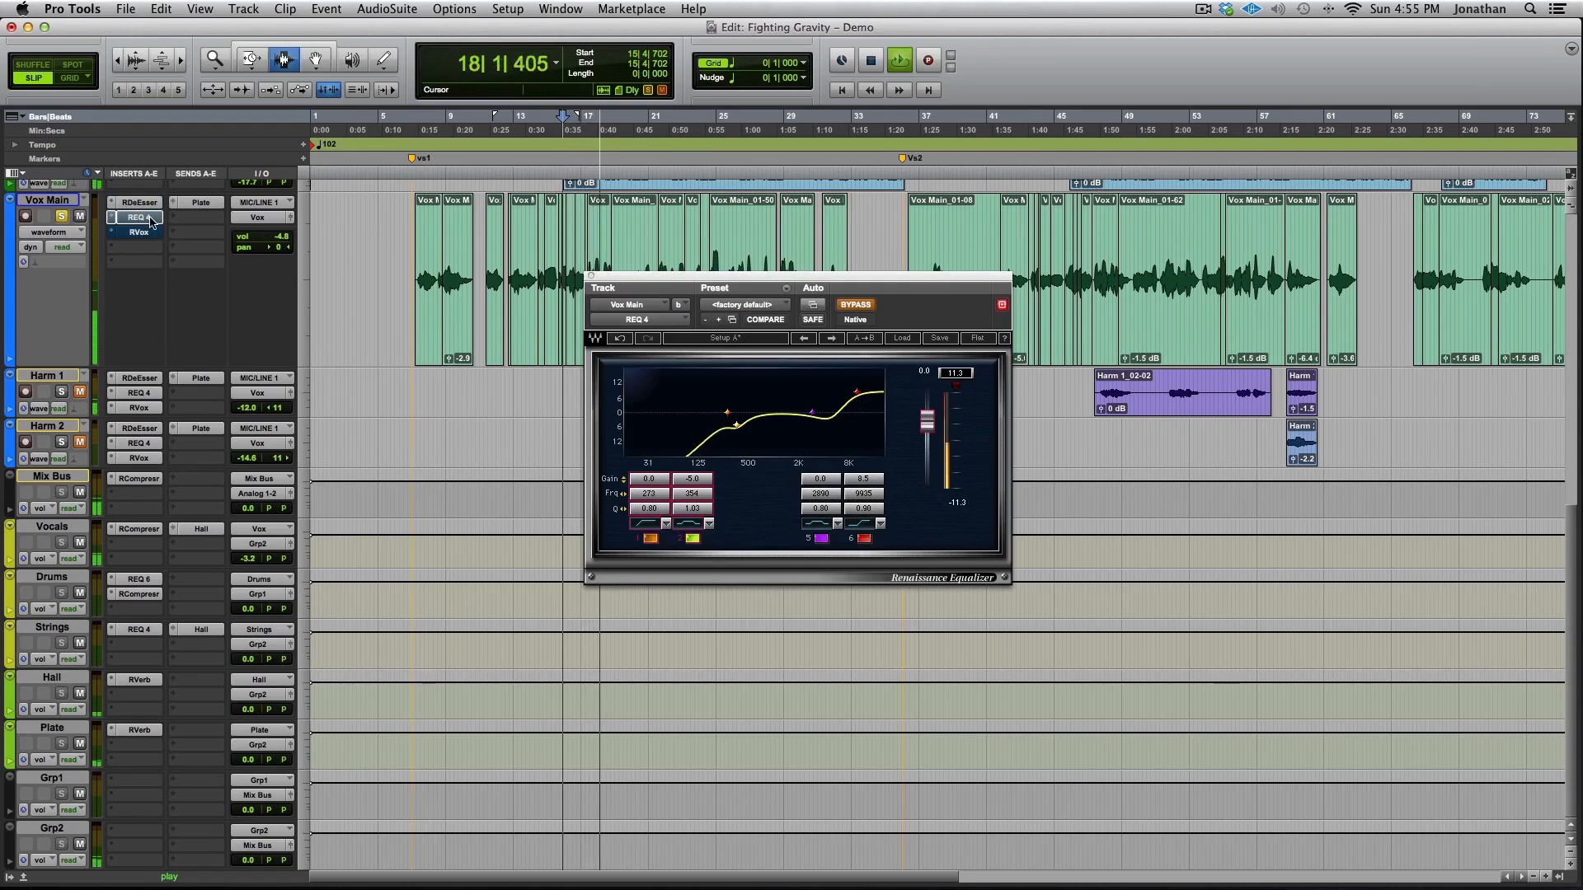
left_click(856, 305)
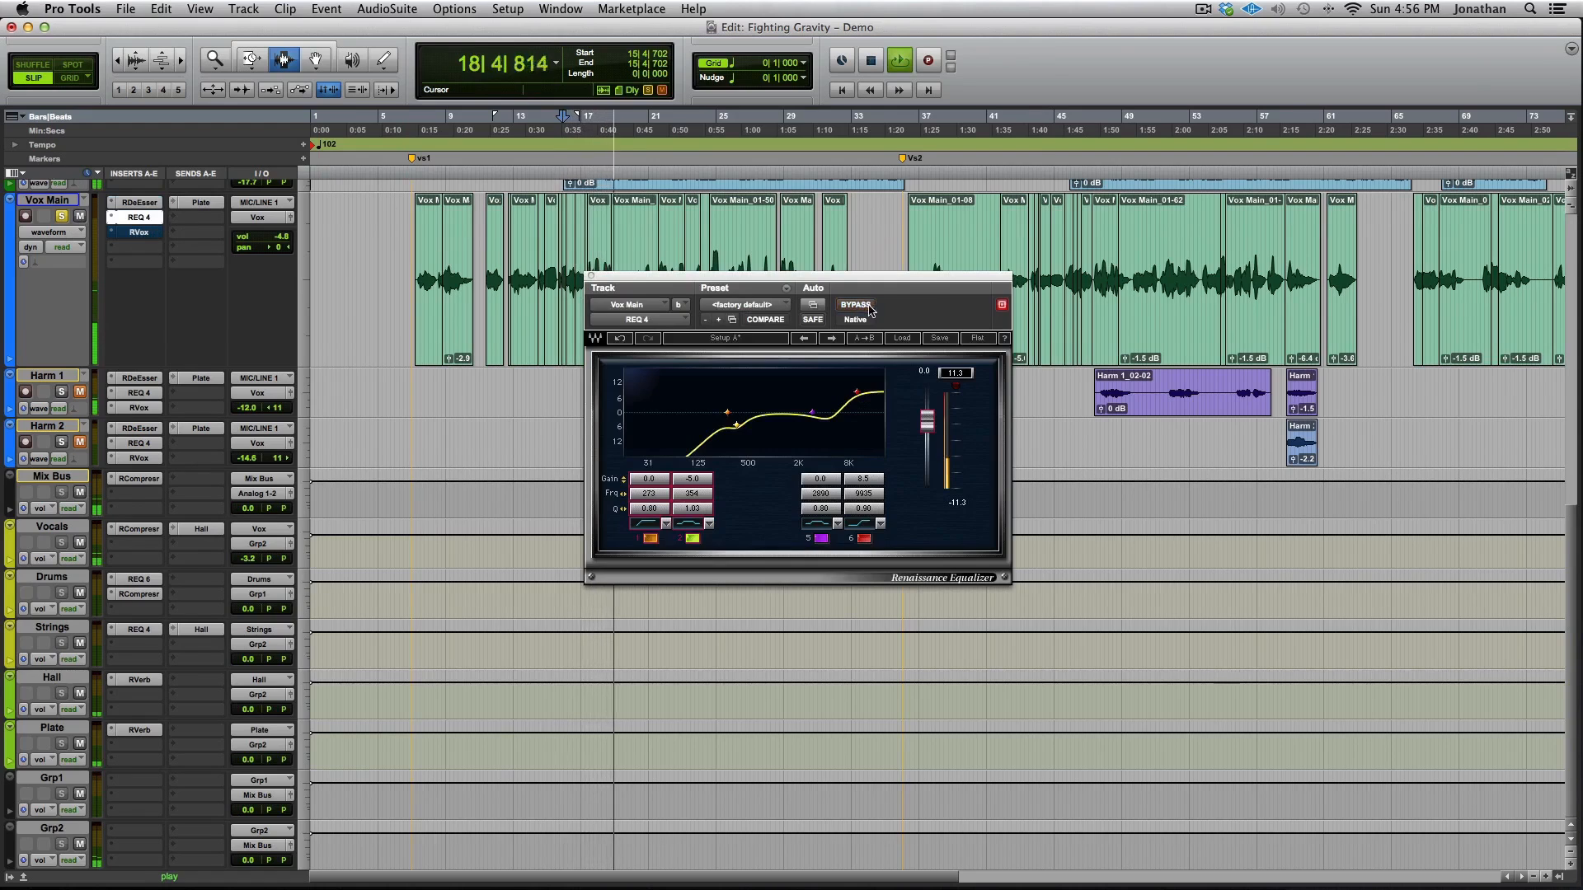
key("space")
Lower the Vox Main REQ 4's band 1 frequency to 260 and compare the playing vocal with the EQ bypassed and active
left_click_drag(649, 493, 641, 493)
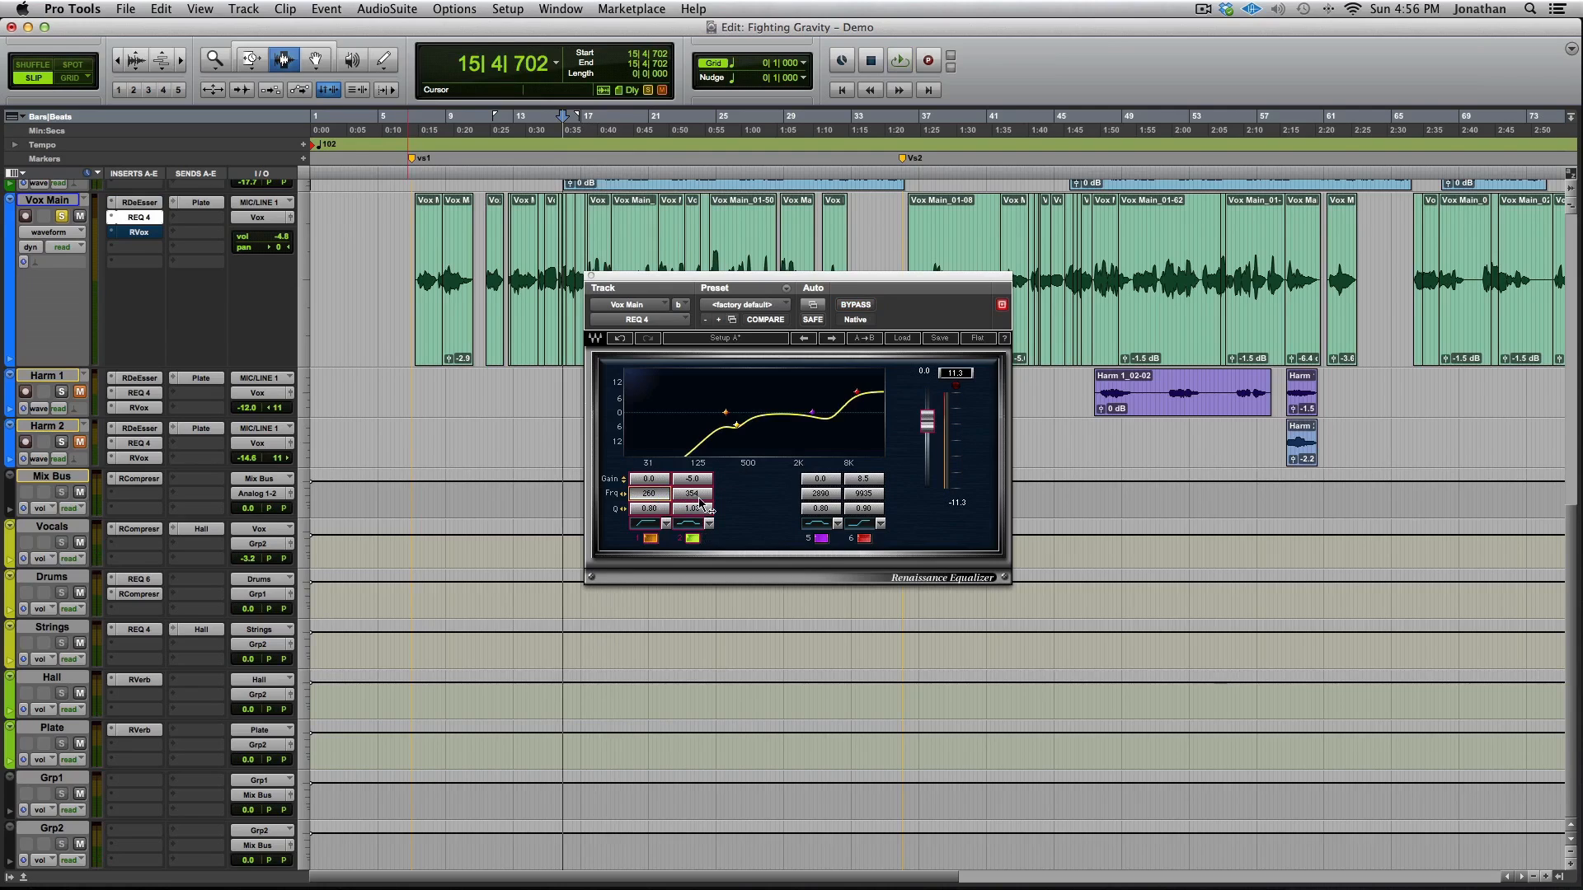
key("space")
left_click(854, 305)
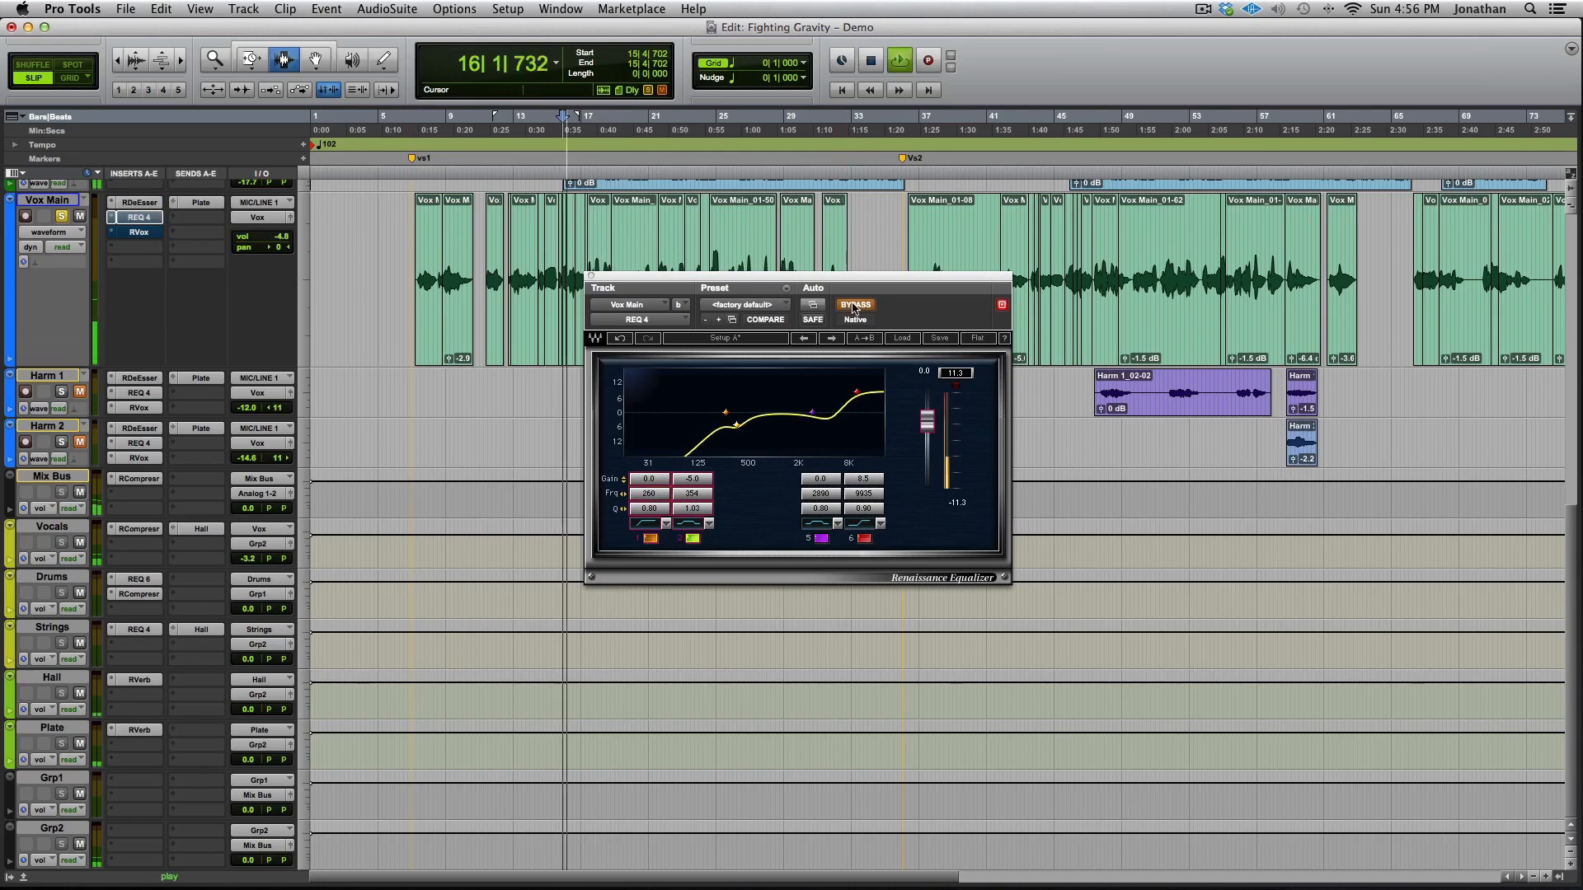
left_click(693, 538)
left_click(693, 538)
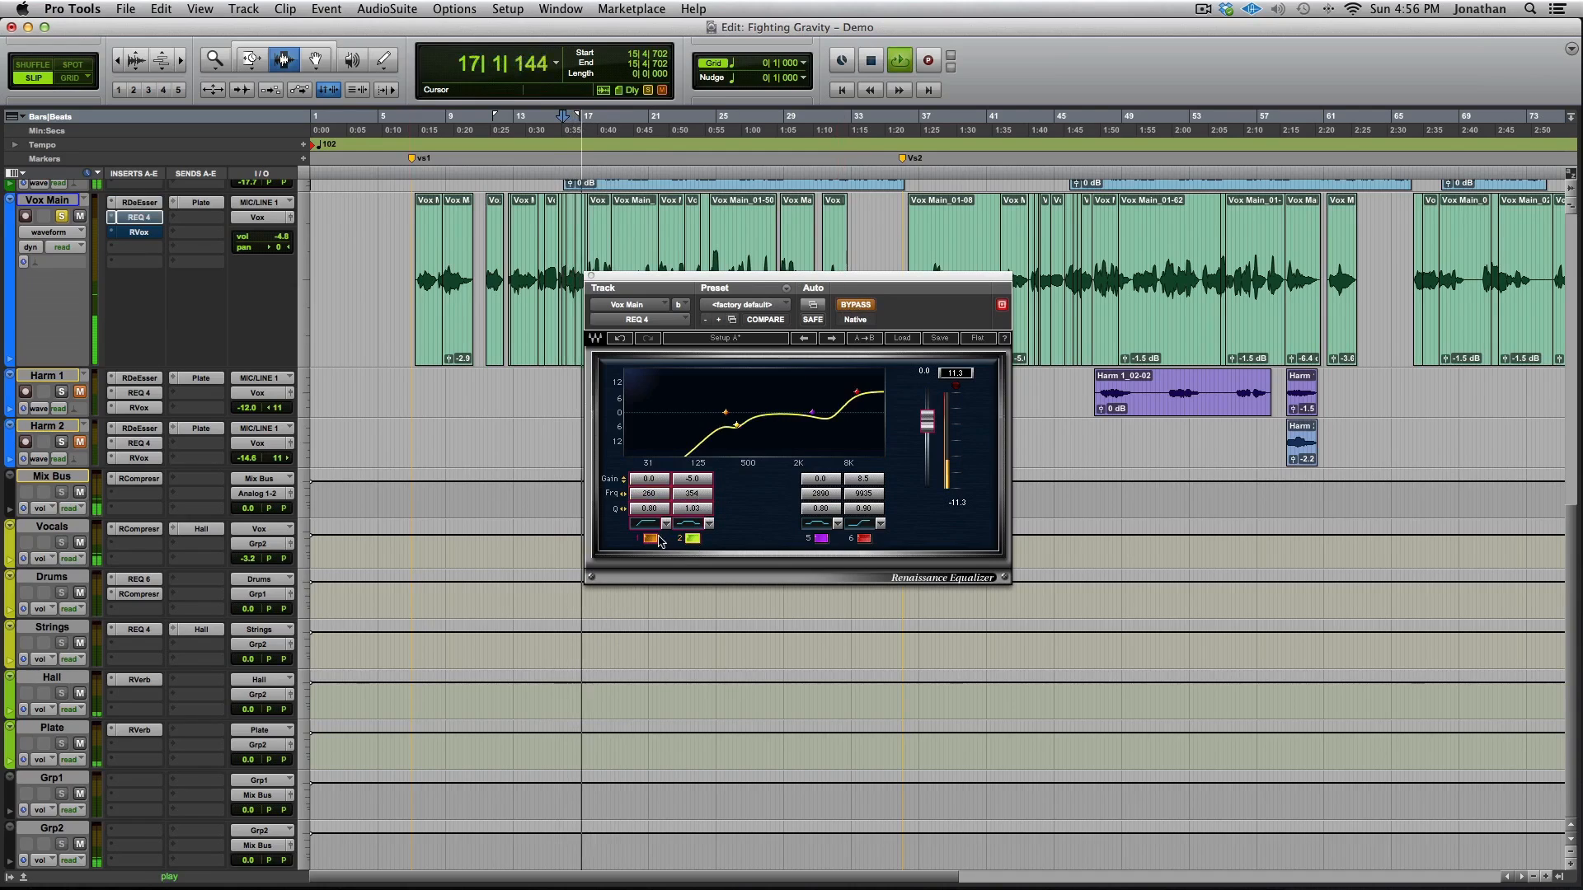
left_click(650, 538)
left_click(650, 539)
left_click(861, 304)
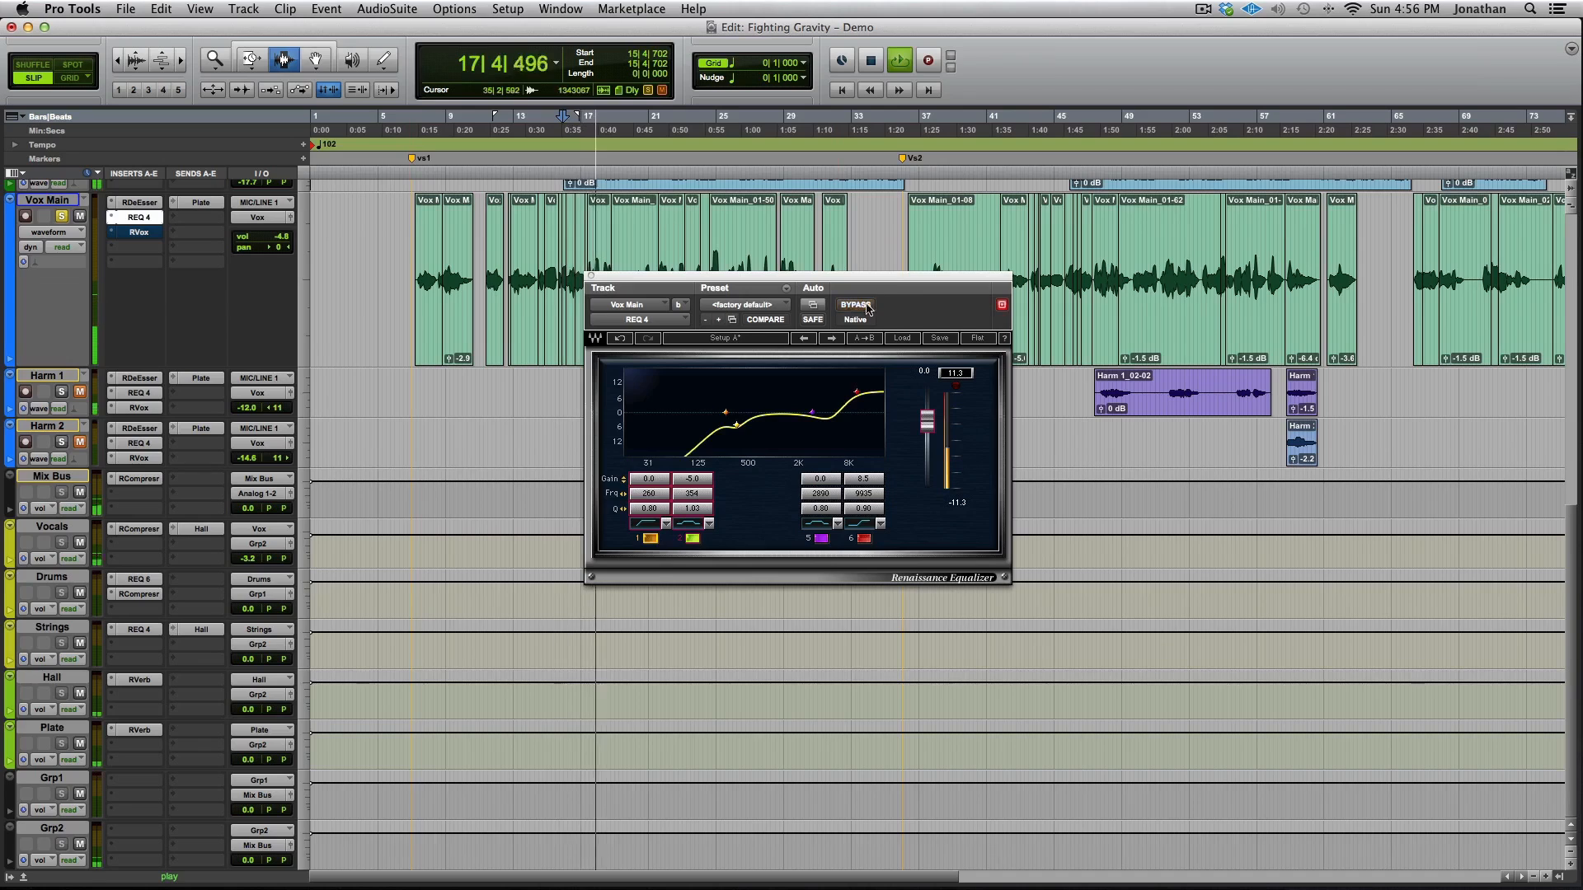
Compare the playing vocal with the REQ 4's band 2 switched off and on, and stop playback
left_click(692, 538)
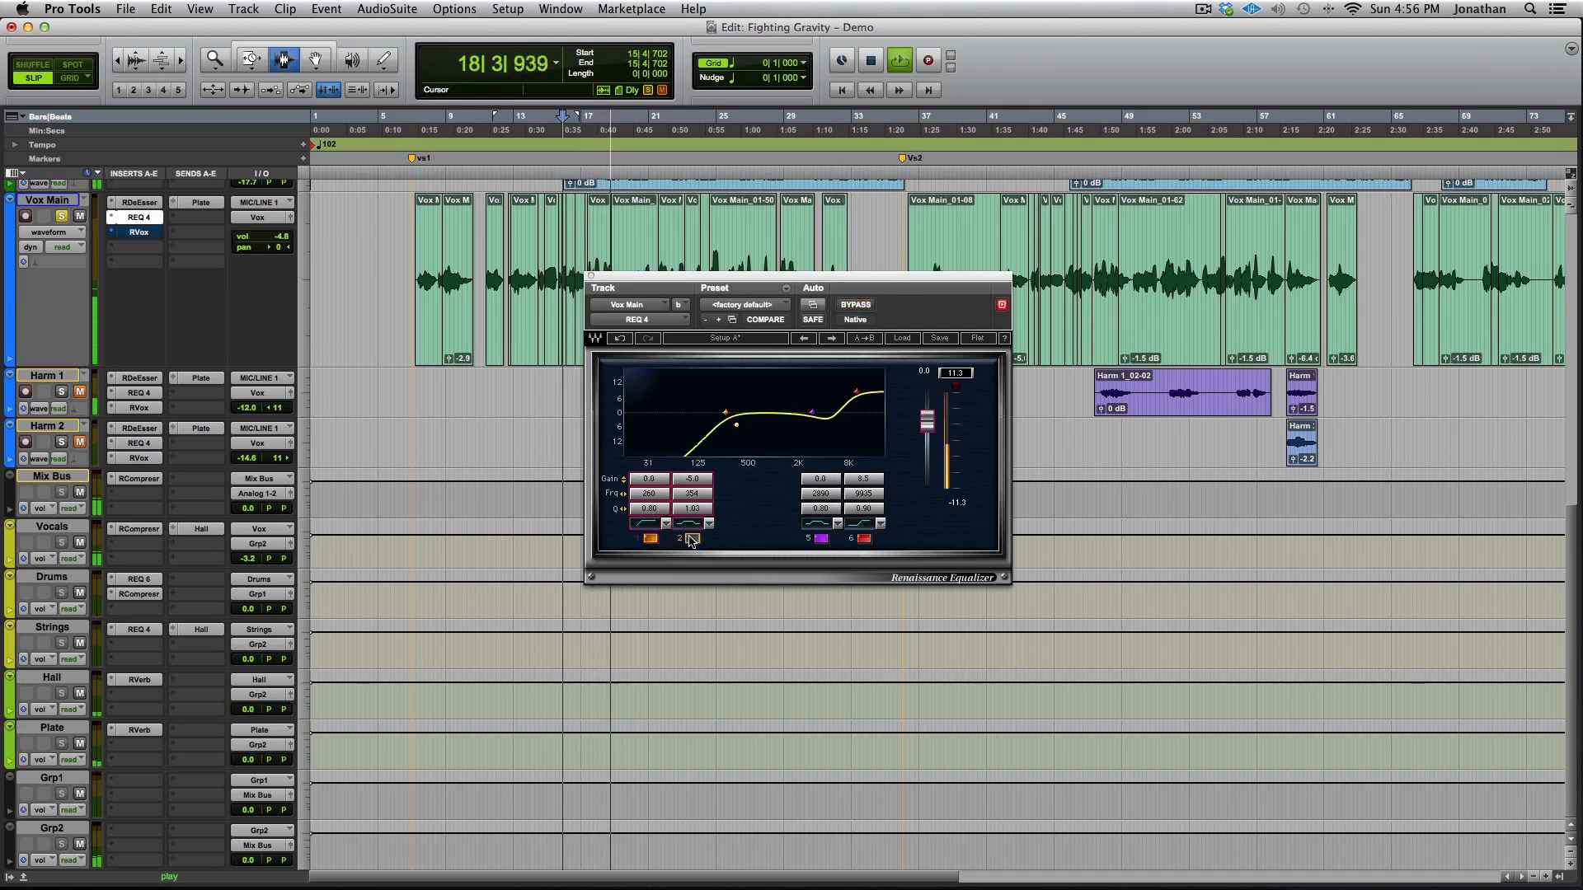
left_click(691, 539)
key("space")
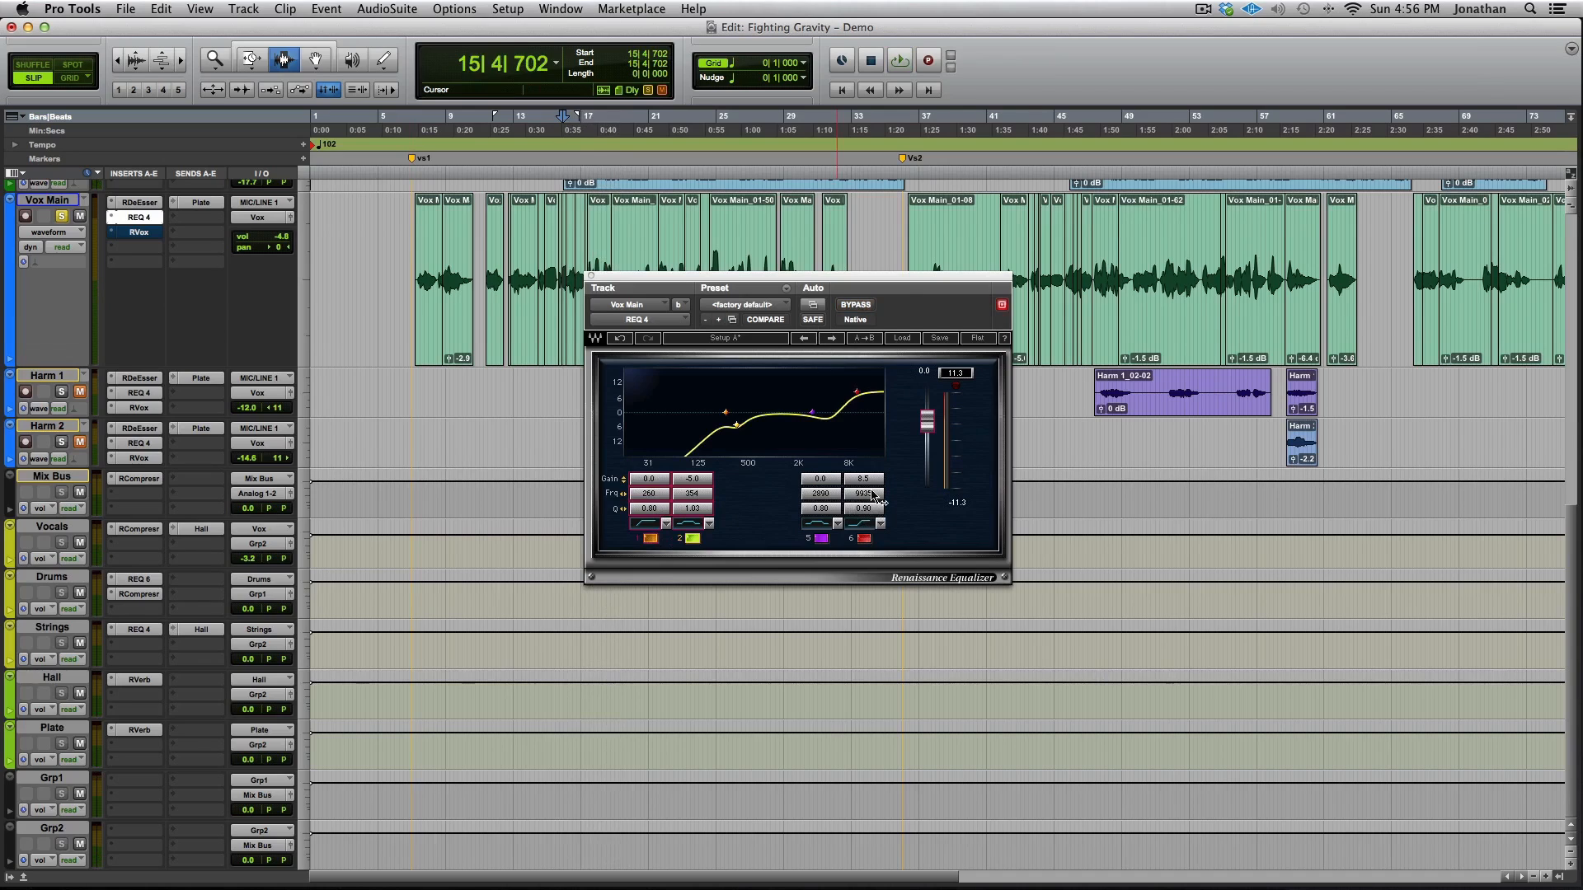
Audition the soloed vocal with the REQ 4's high-frequency band 6 switched off and on
left_click_drag(874, 495, 874, 495)
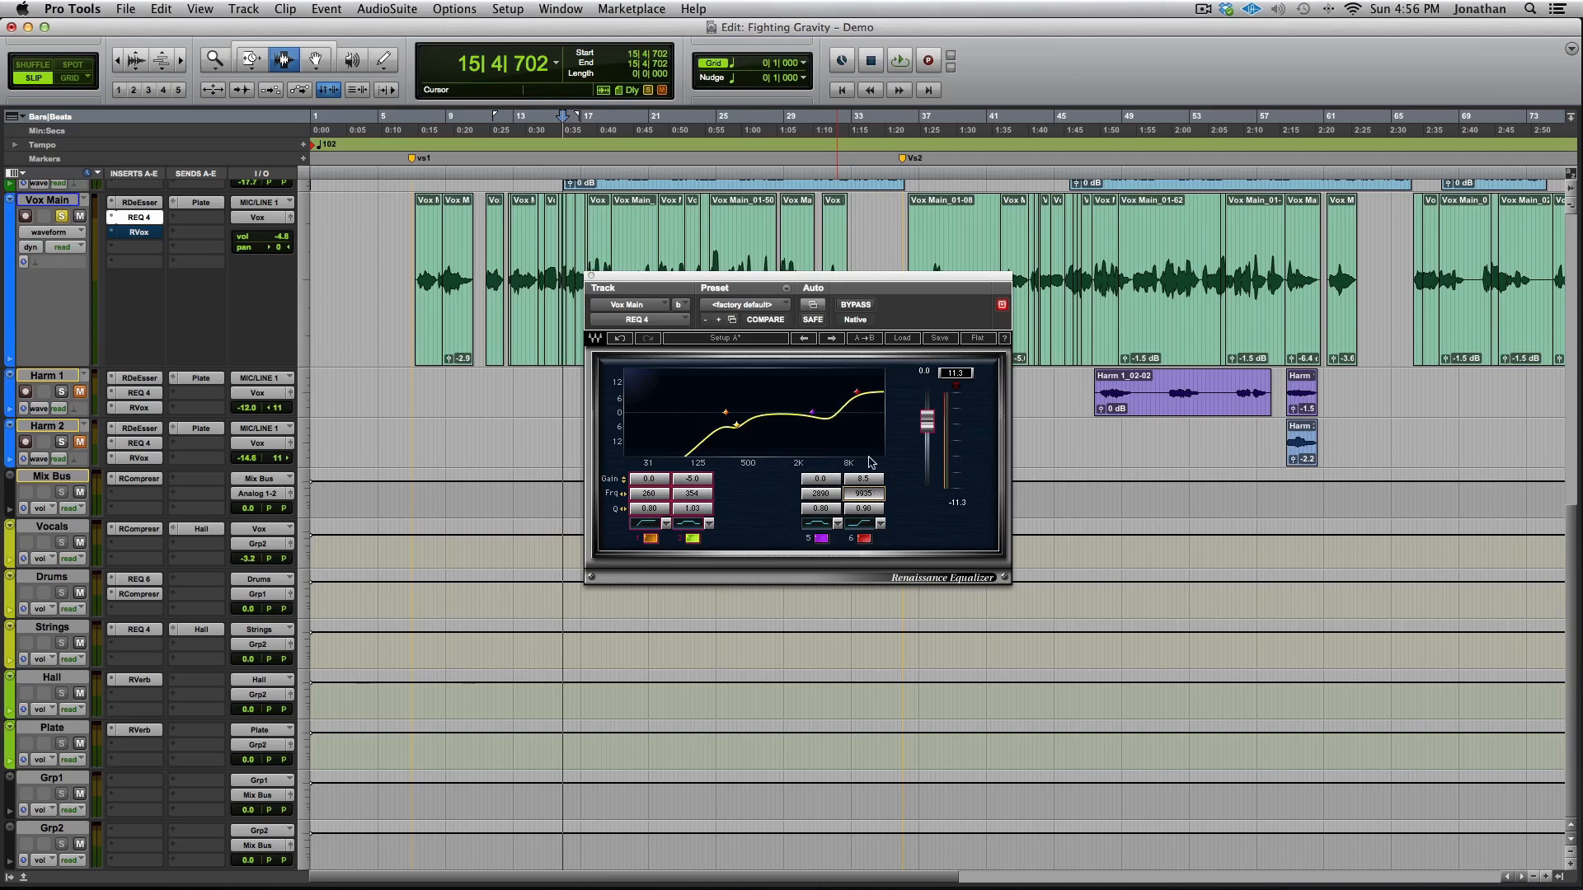
key("space")
left_click(863, 538)
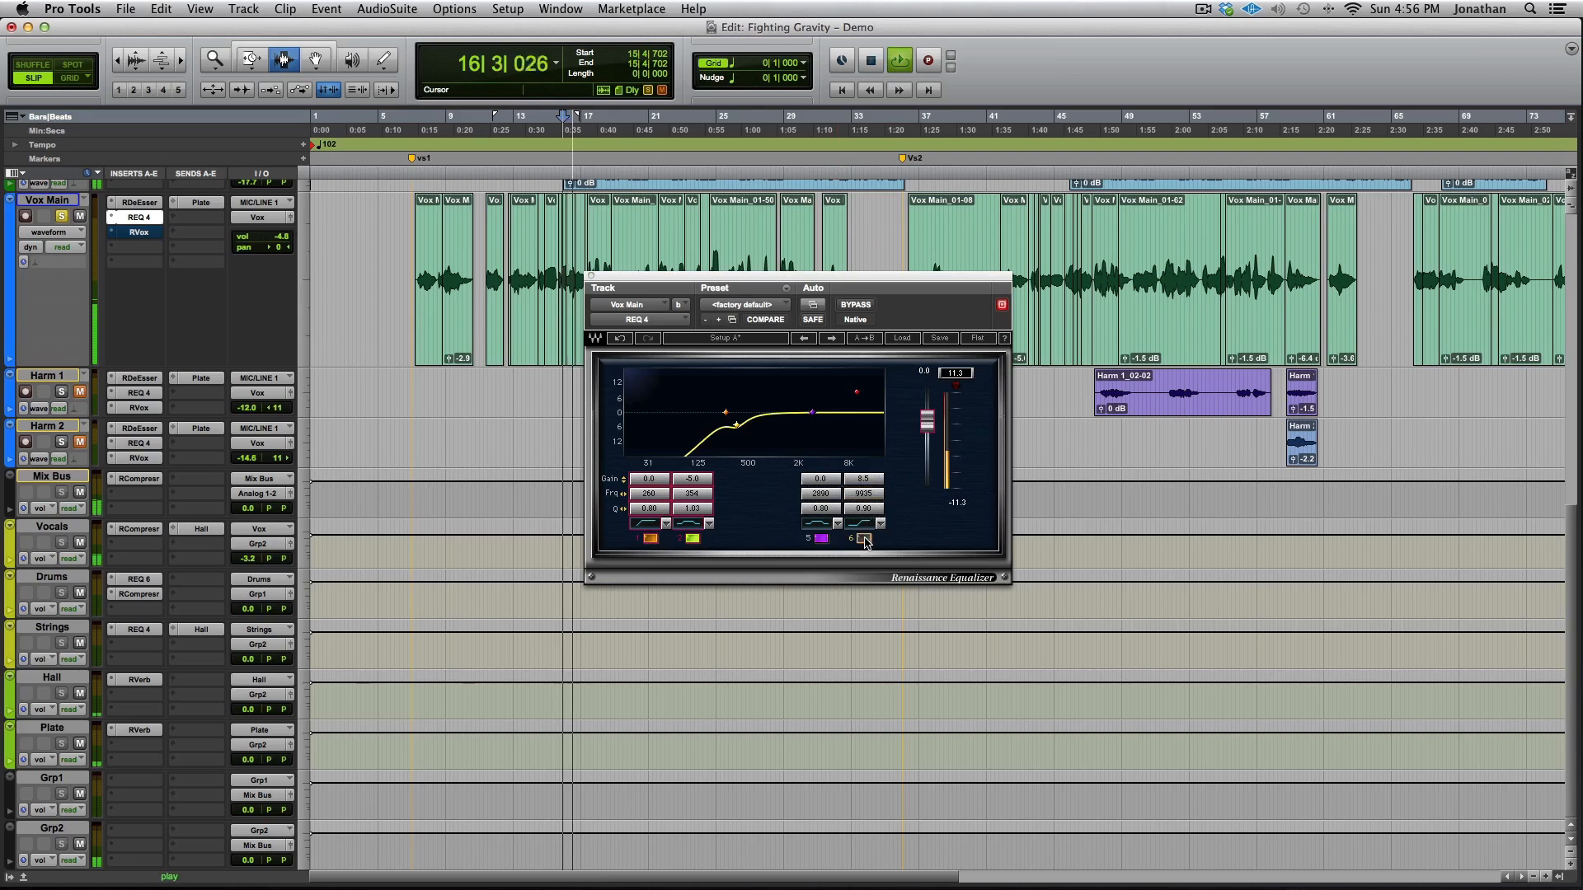
left_click(863, 538)
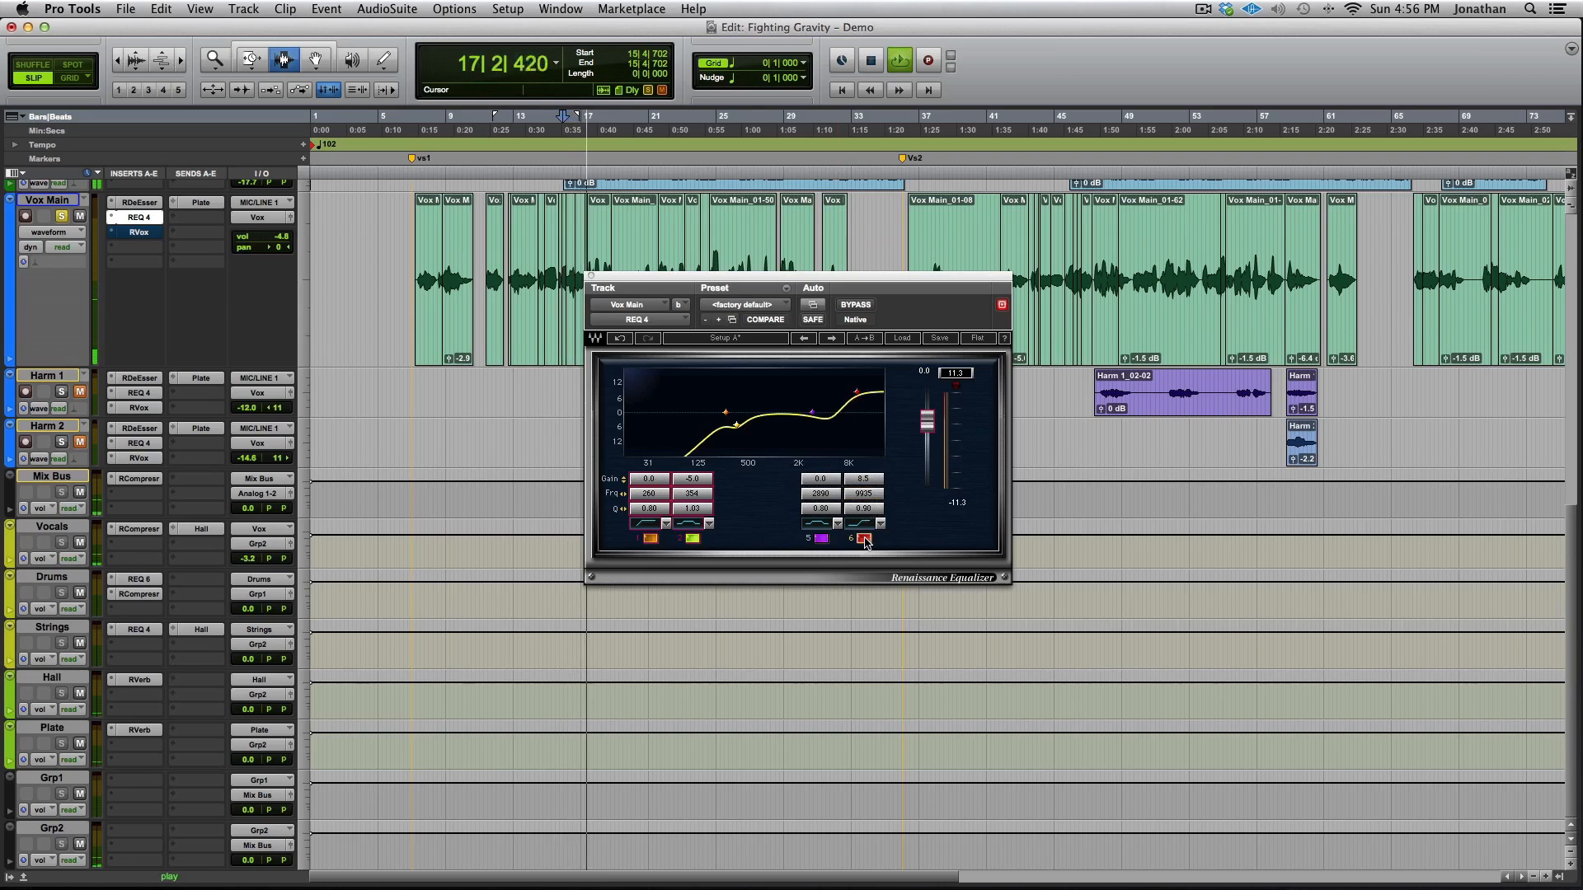
left_click(863, 538)
left_click(863, 539)
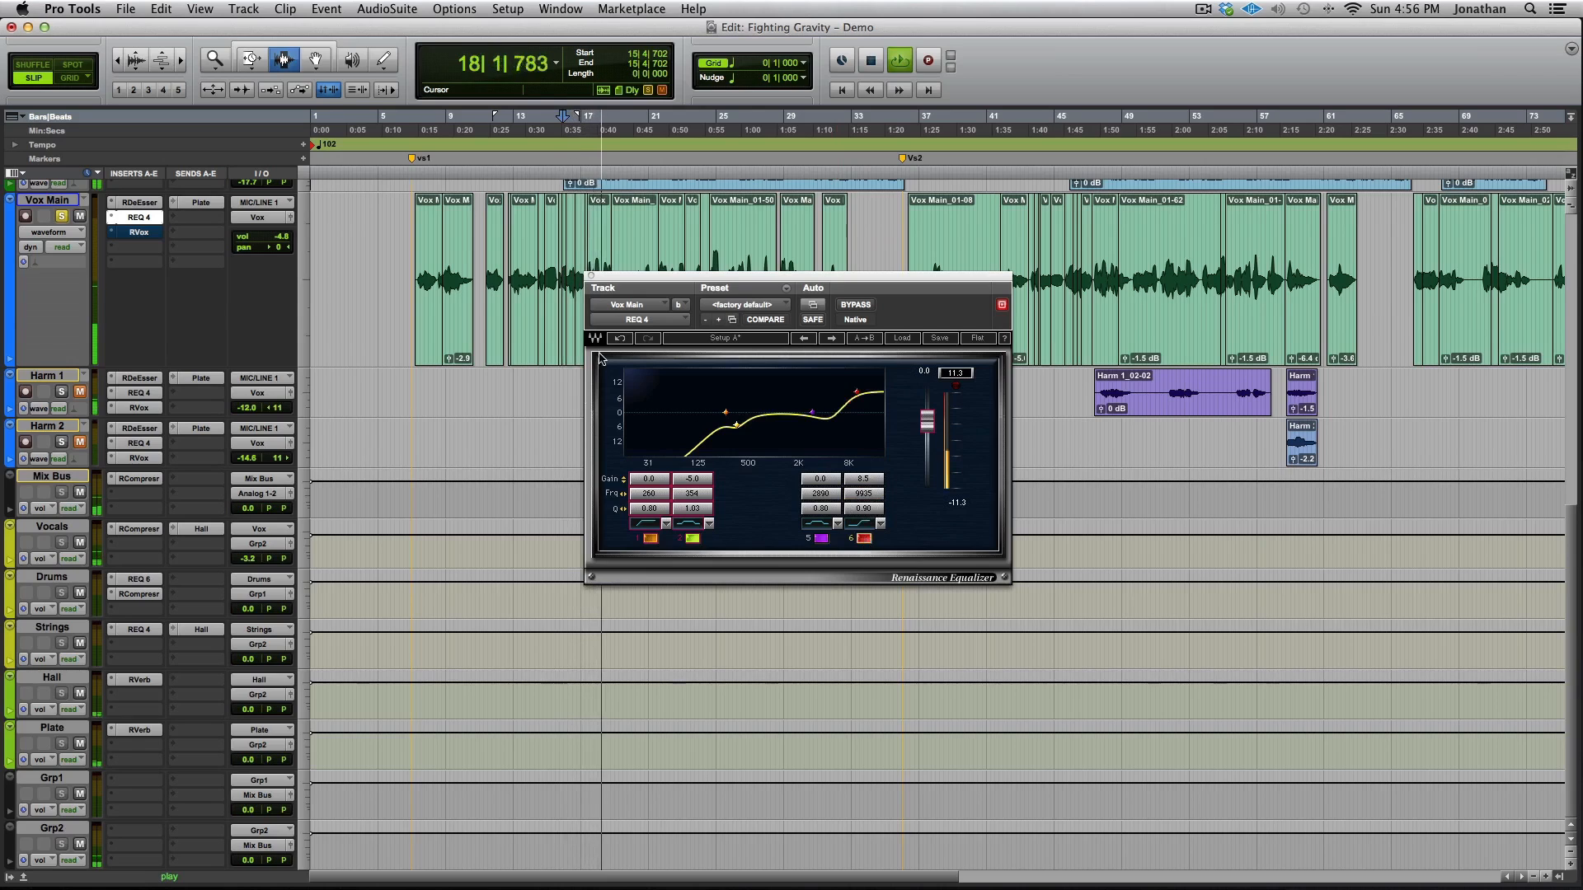
key("space")
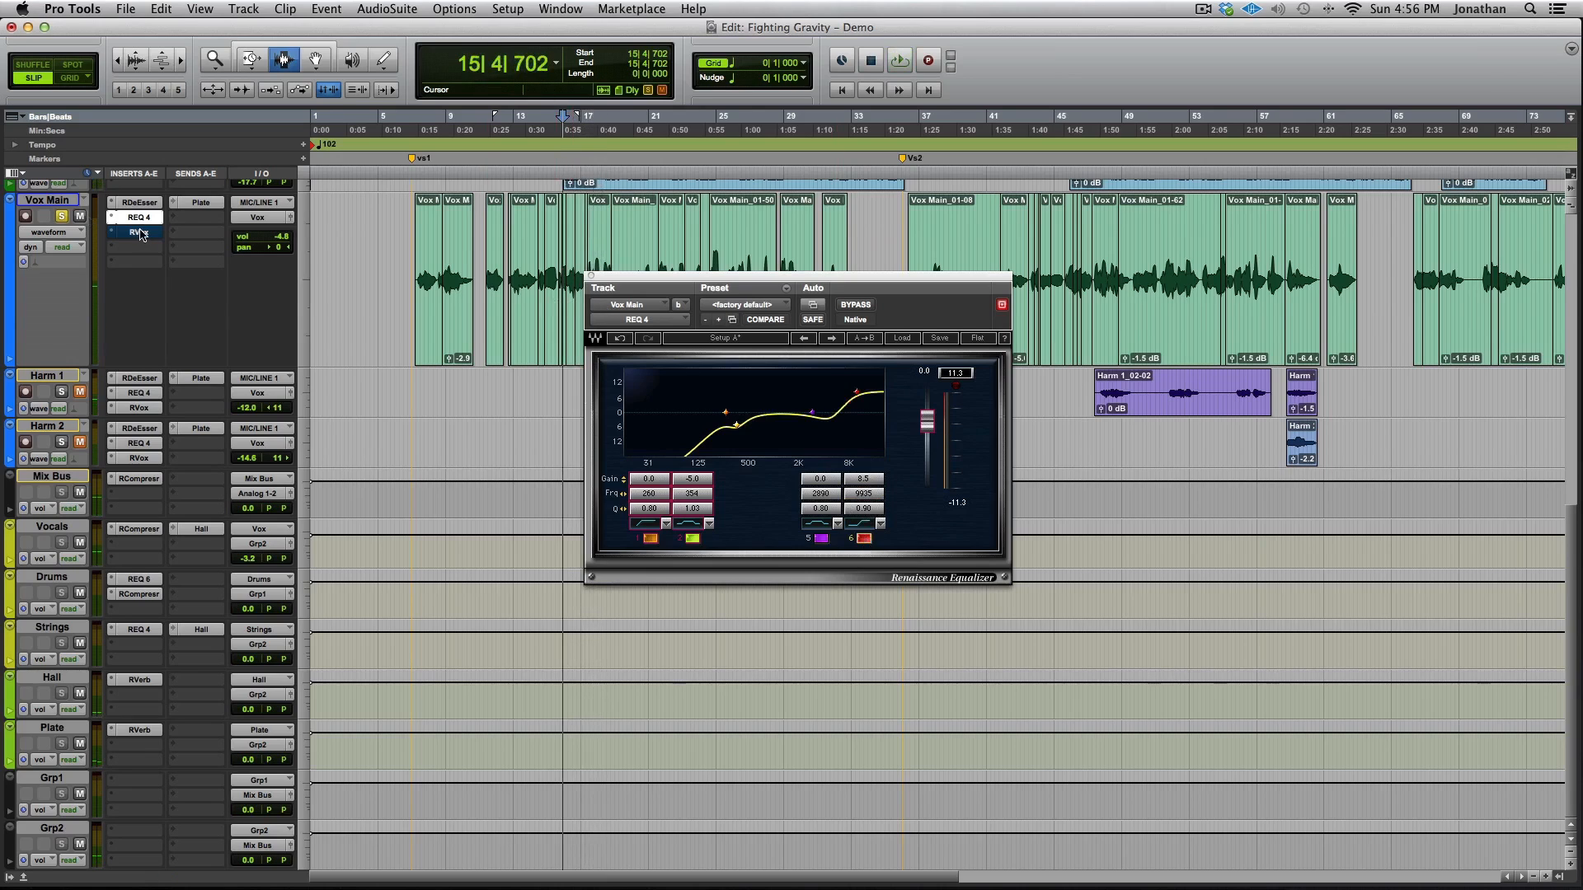
Open the Vox Main track's RVox compressor and play the soloed vocal through it
left_click(140, 233)
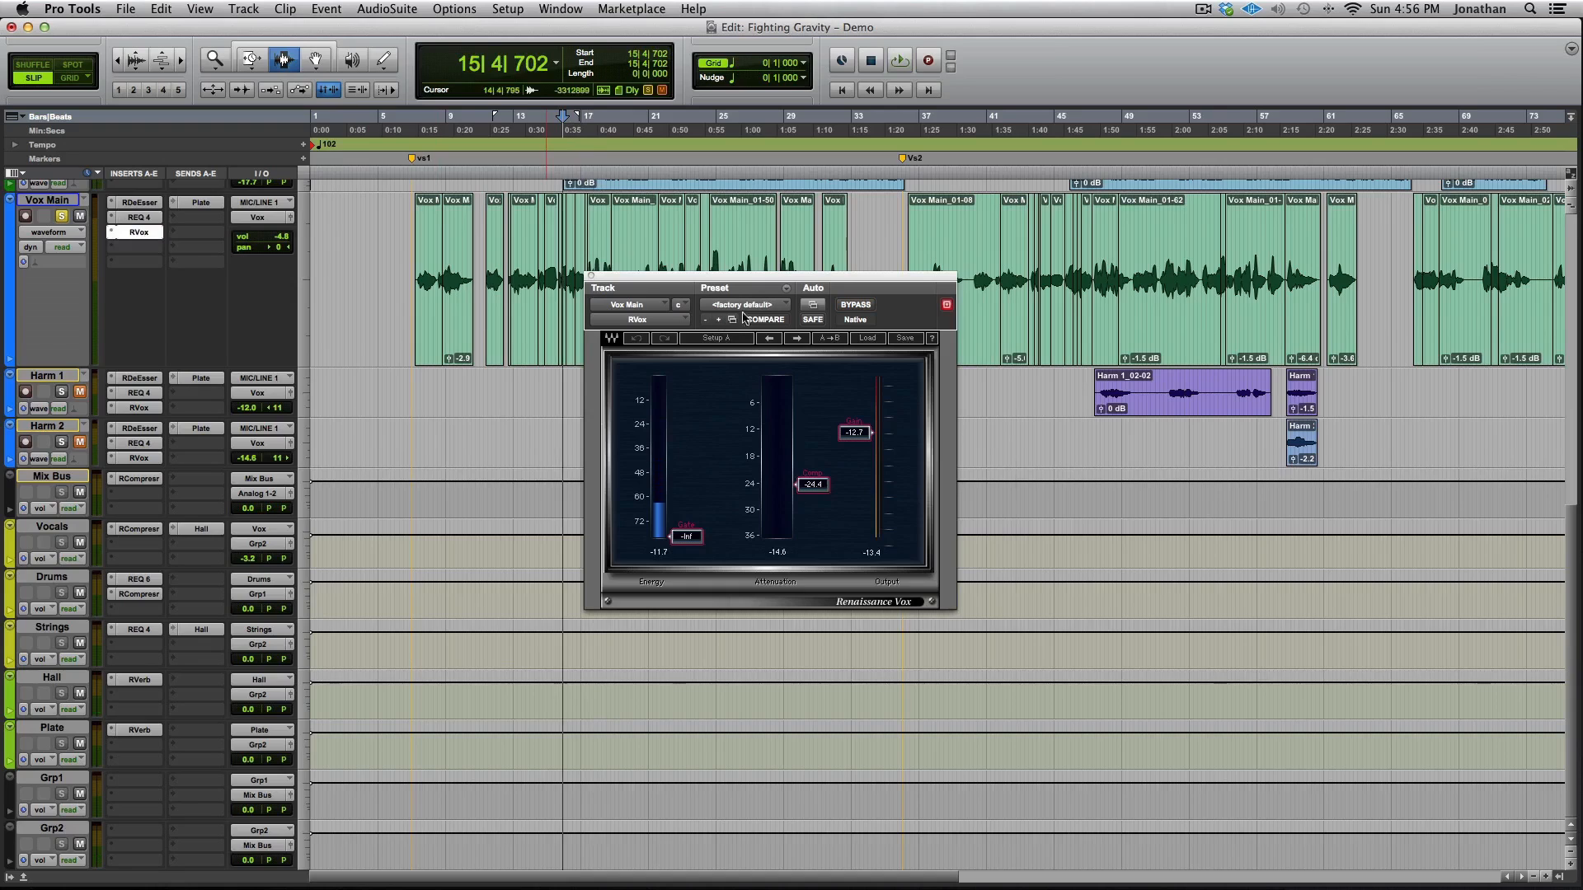
key("space")
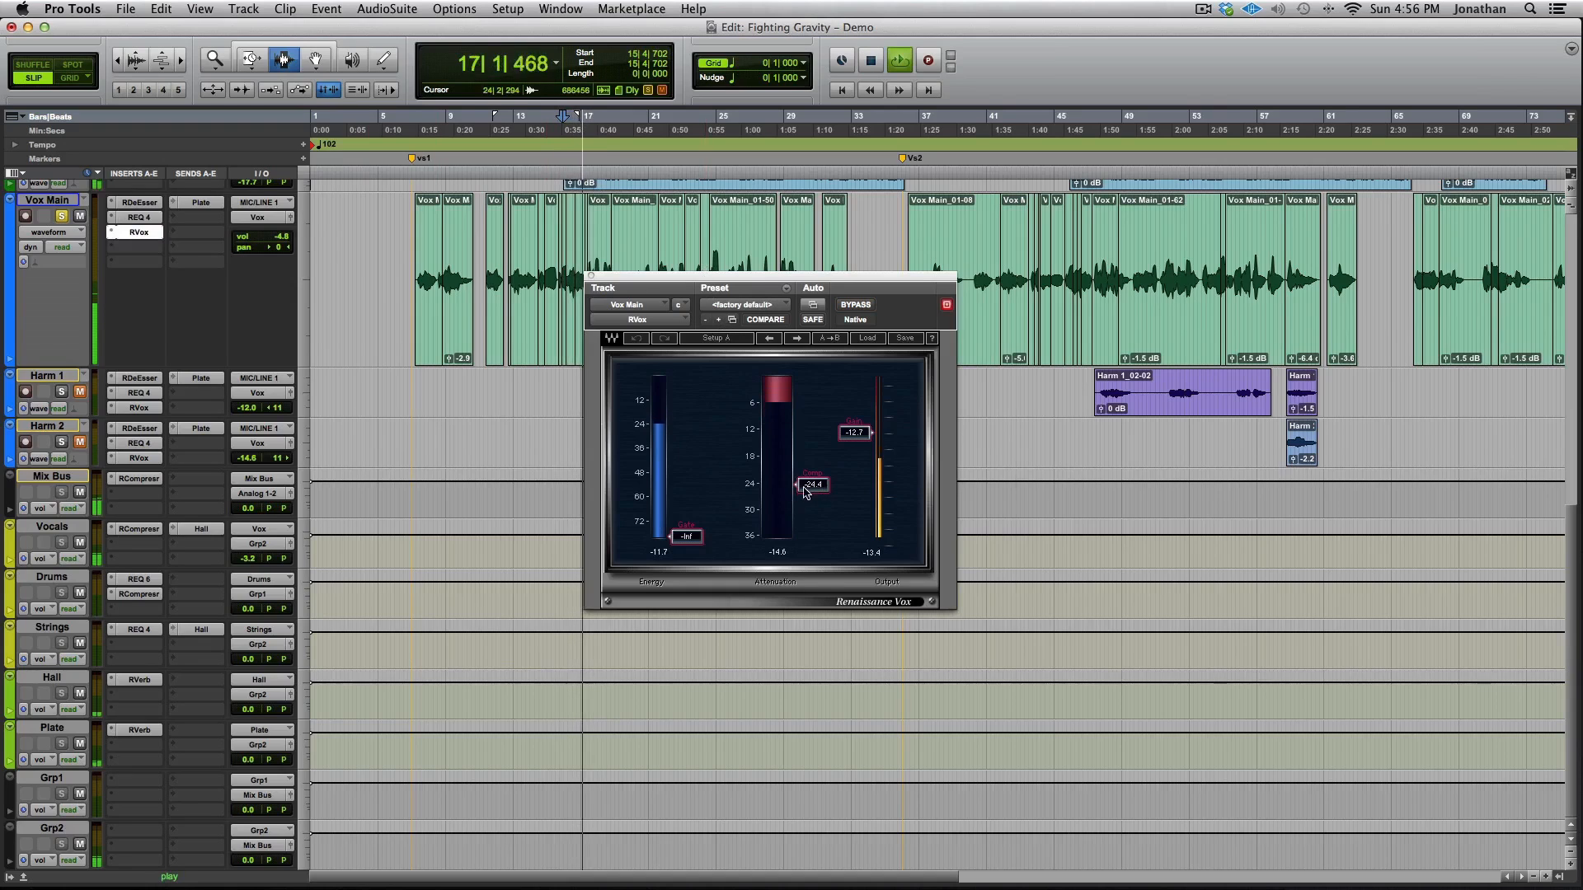
key("space")
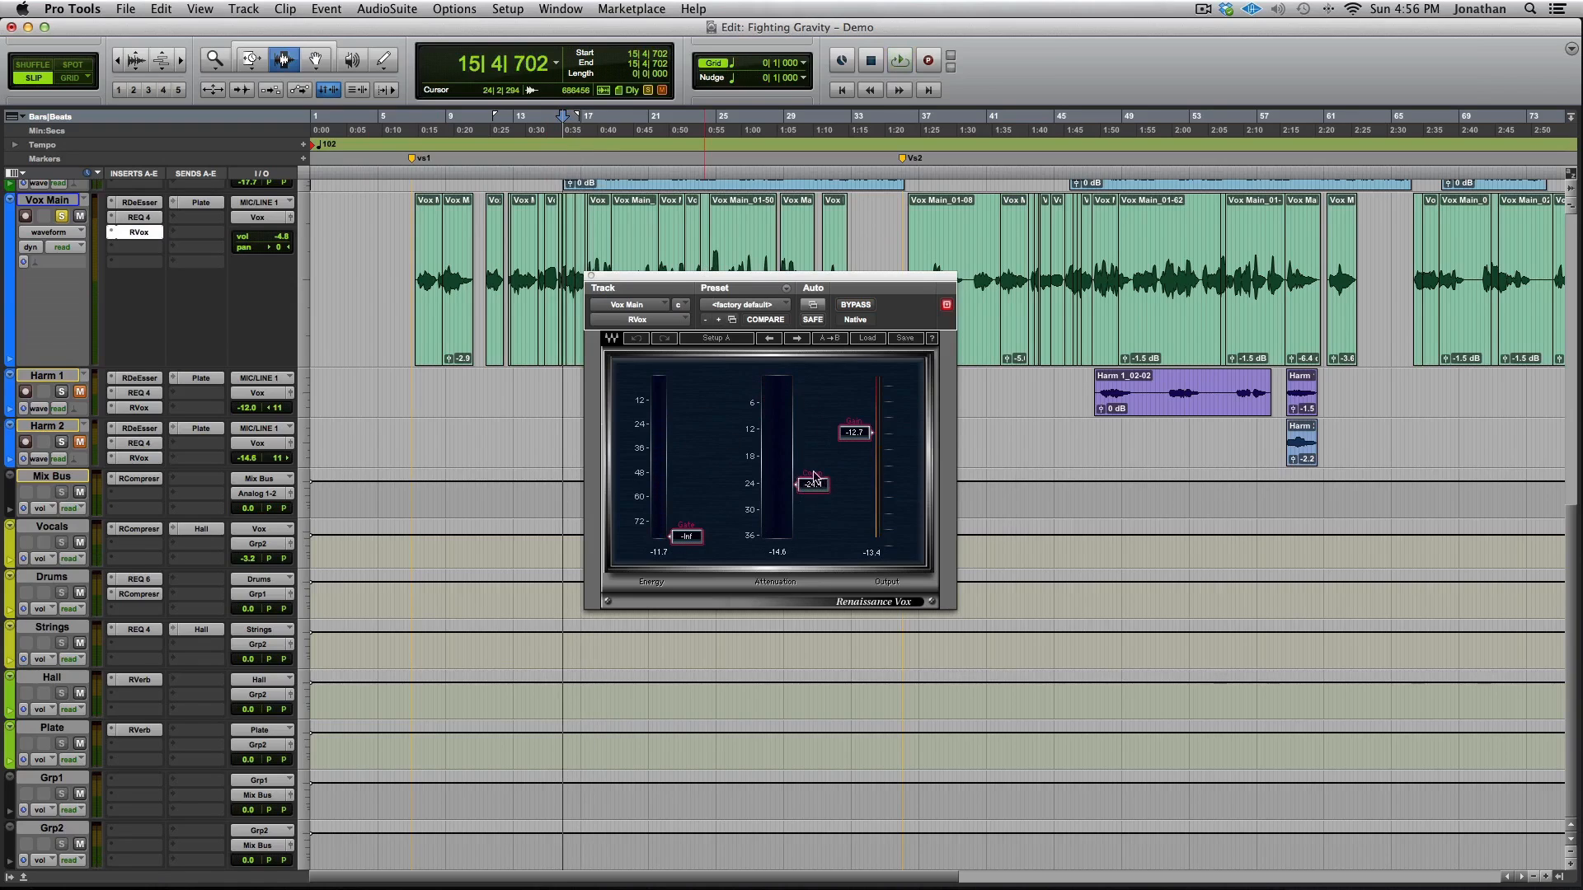
Try heavier RVox compression while the vocal plays, return Comp to -24.4 and close the plug-in window
key("space")
left_click_drag(814, 477, 813, 527)
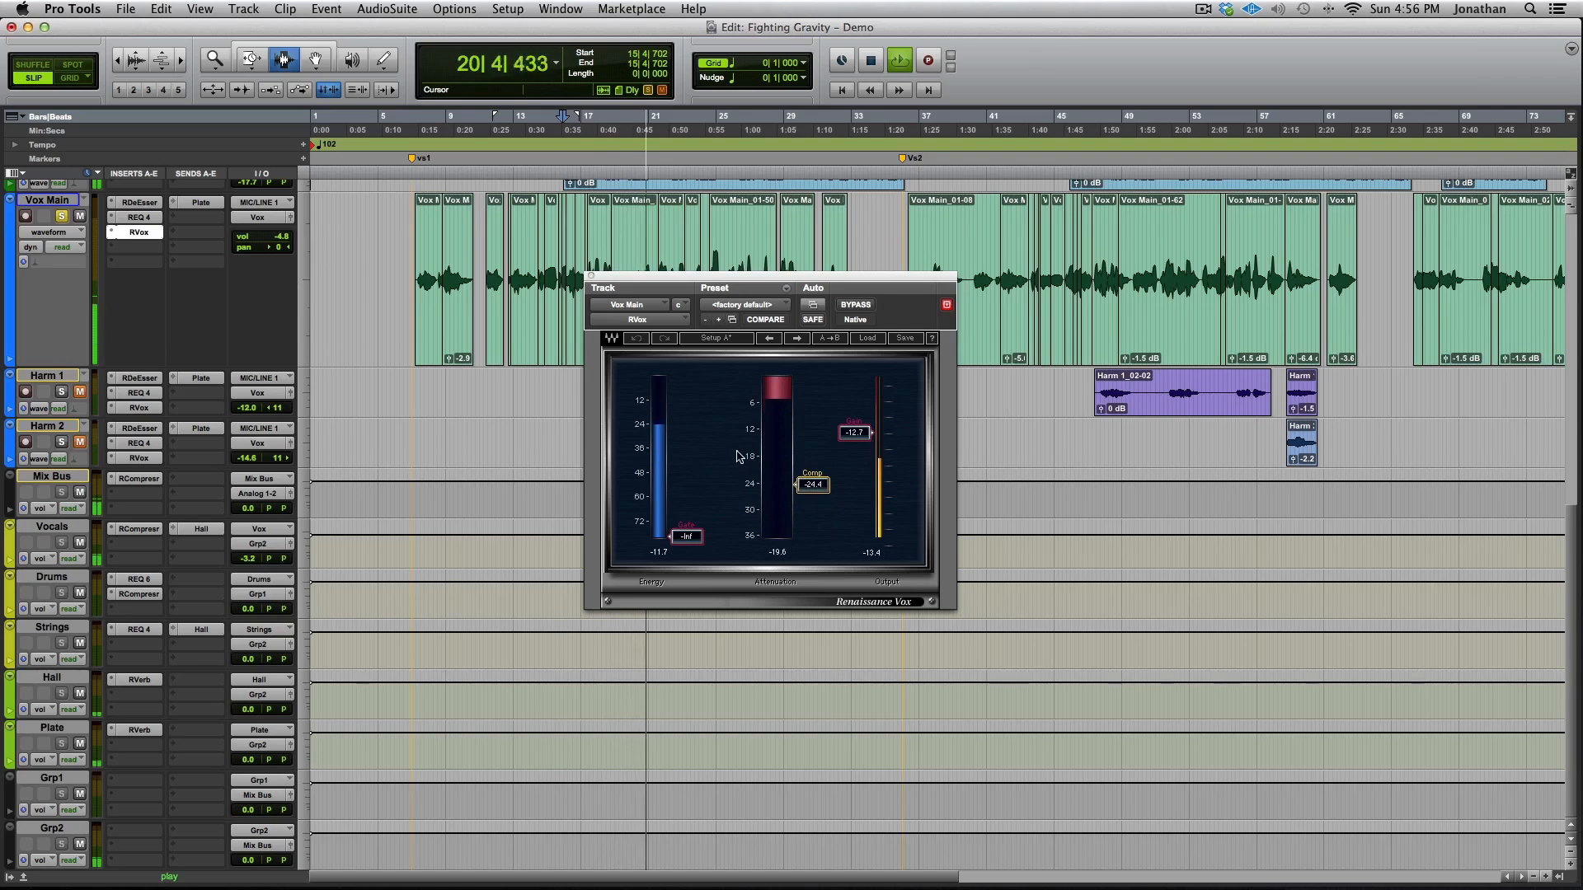
key("space")
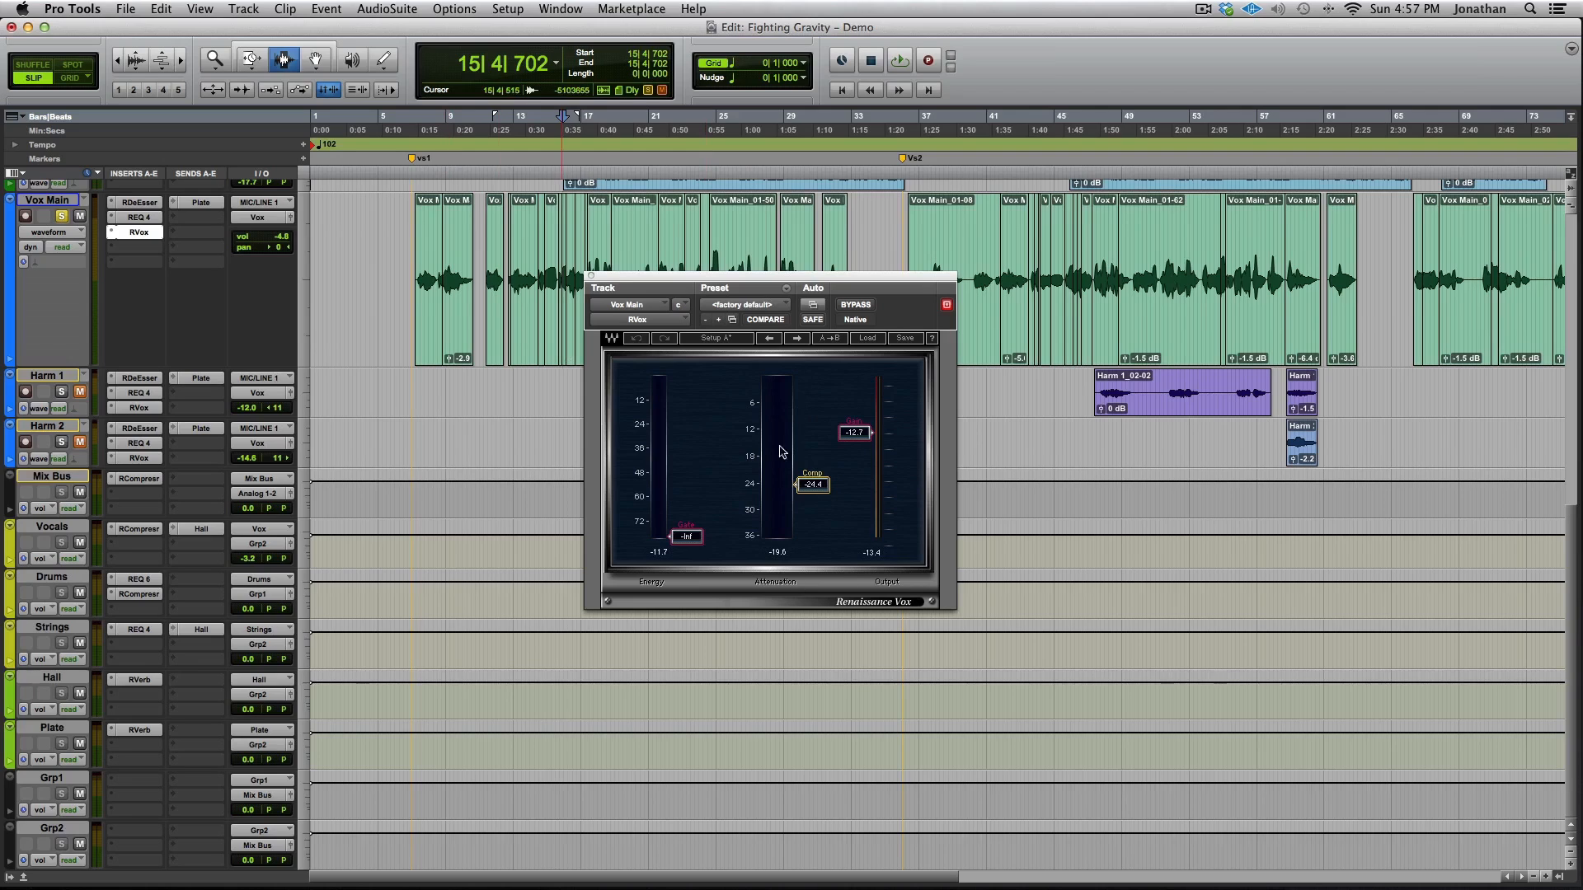
left_click(590, 276)
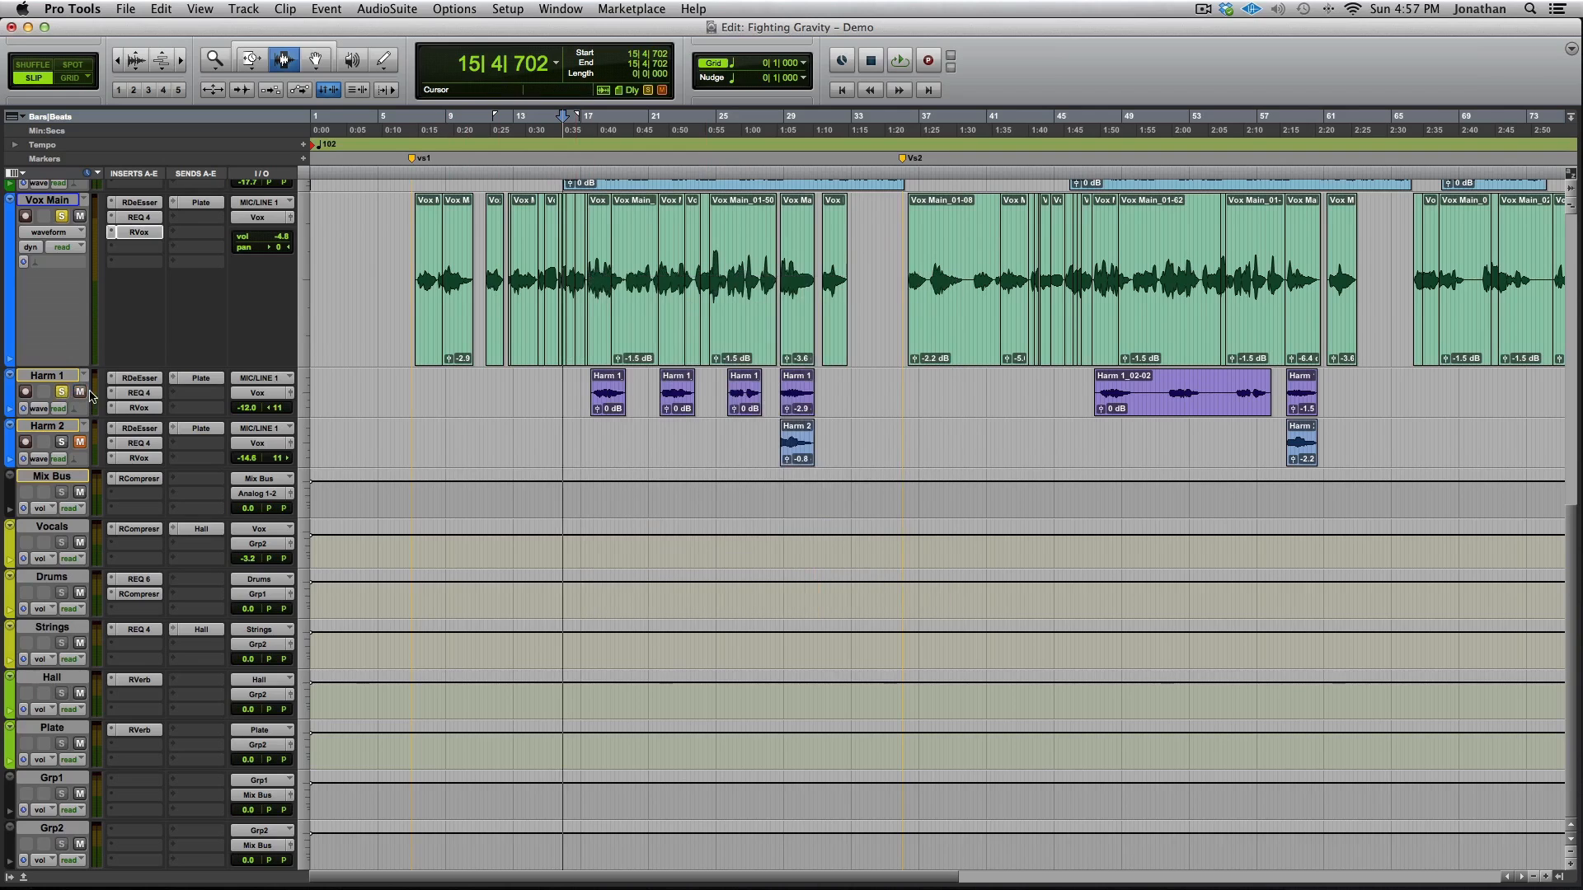
Open the Harm 1 track's REQ 4 and compare its settings with Vox Main's REQ 4 in a second window
left_click(140, 379)
left_click(142, 395)
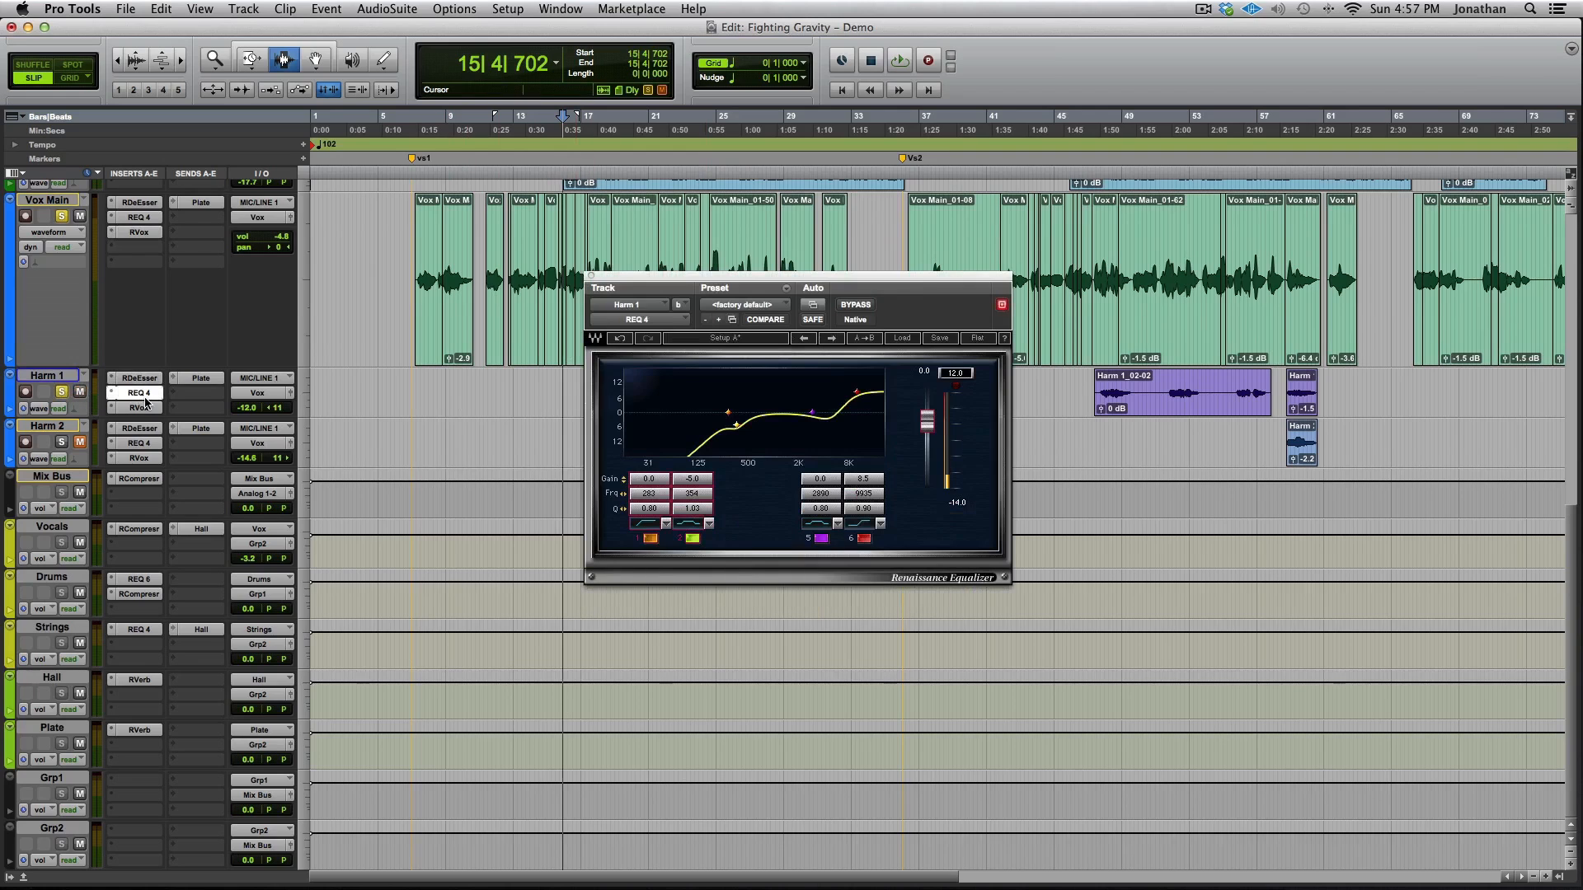
left_click(138, 219, "shift")
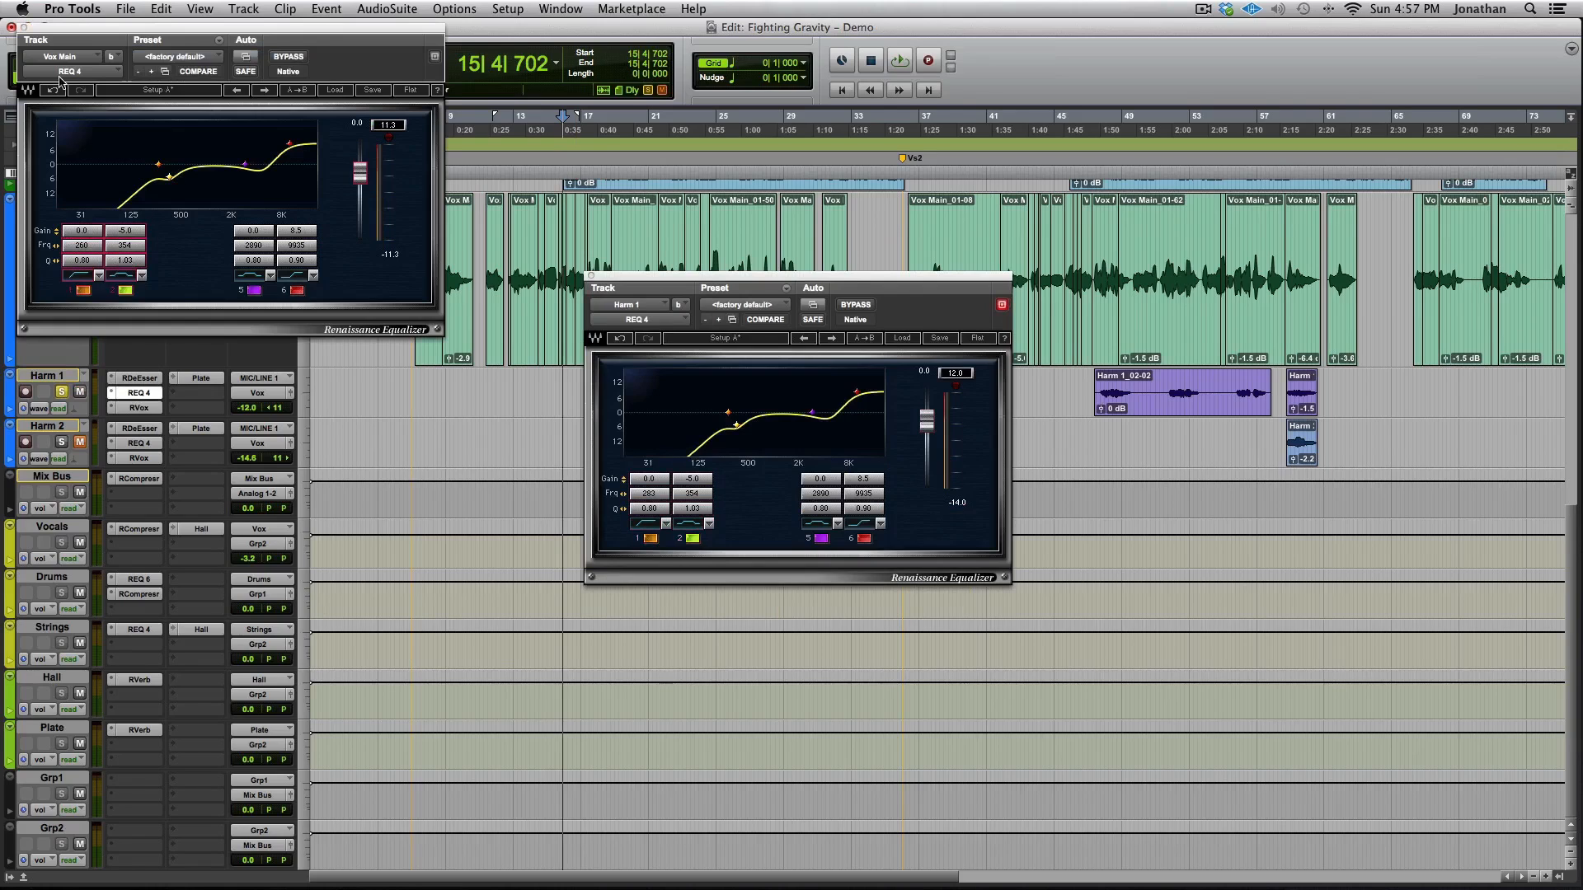
left_click(25, 28)
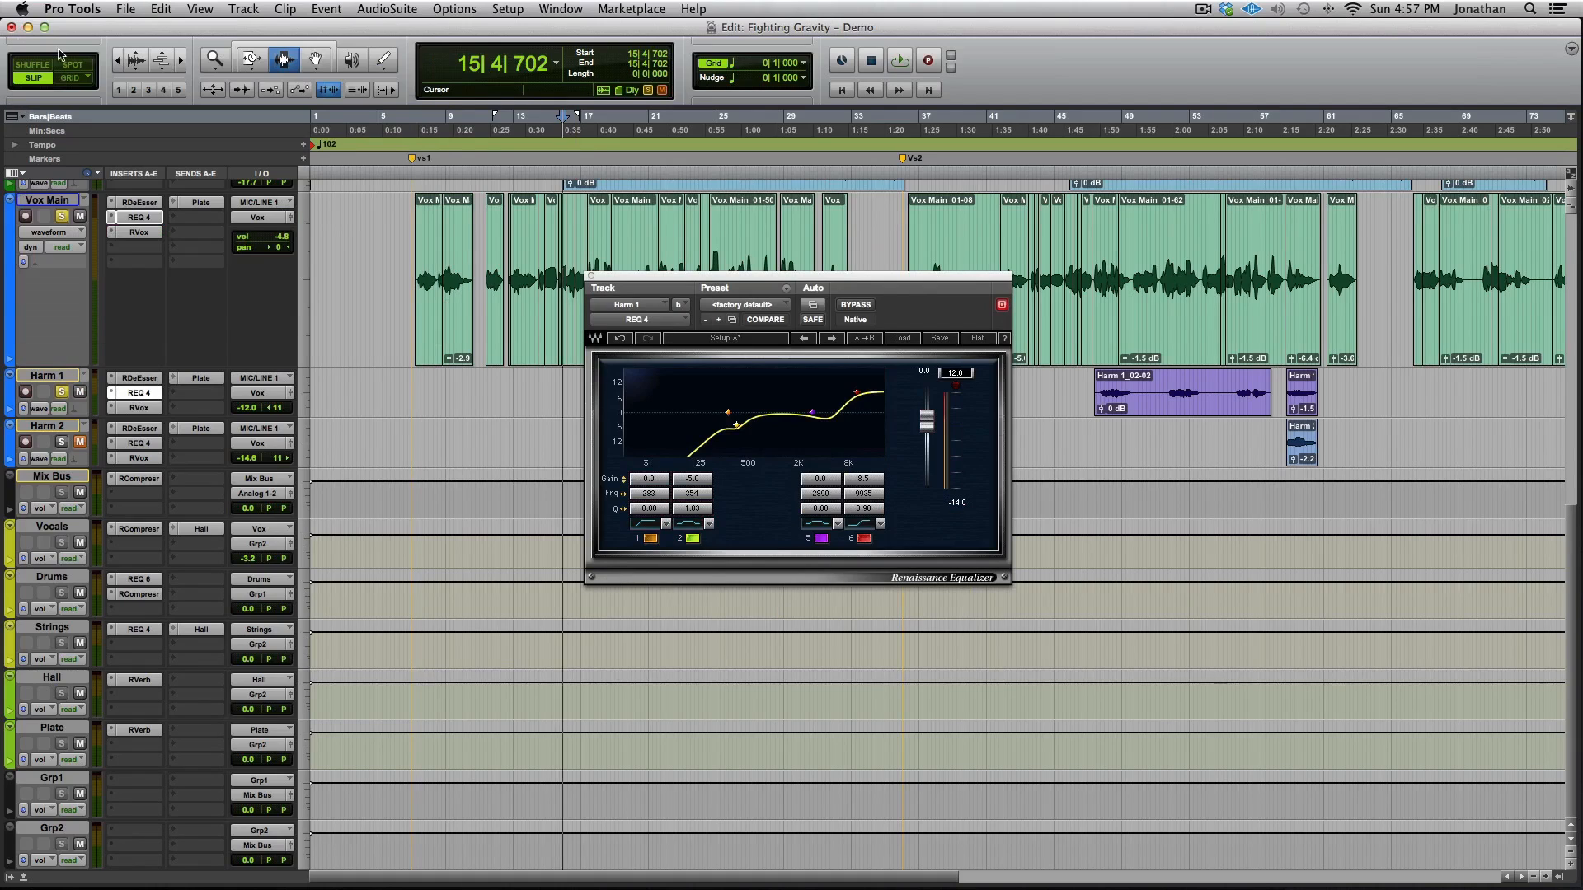
Check the Harm 2 track's RVox, unmute and solo Harm 2, and play the vocals from bar 16
left_click(155, 459)
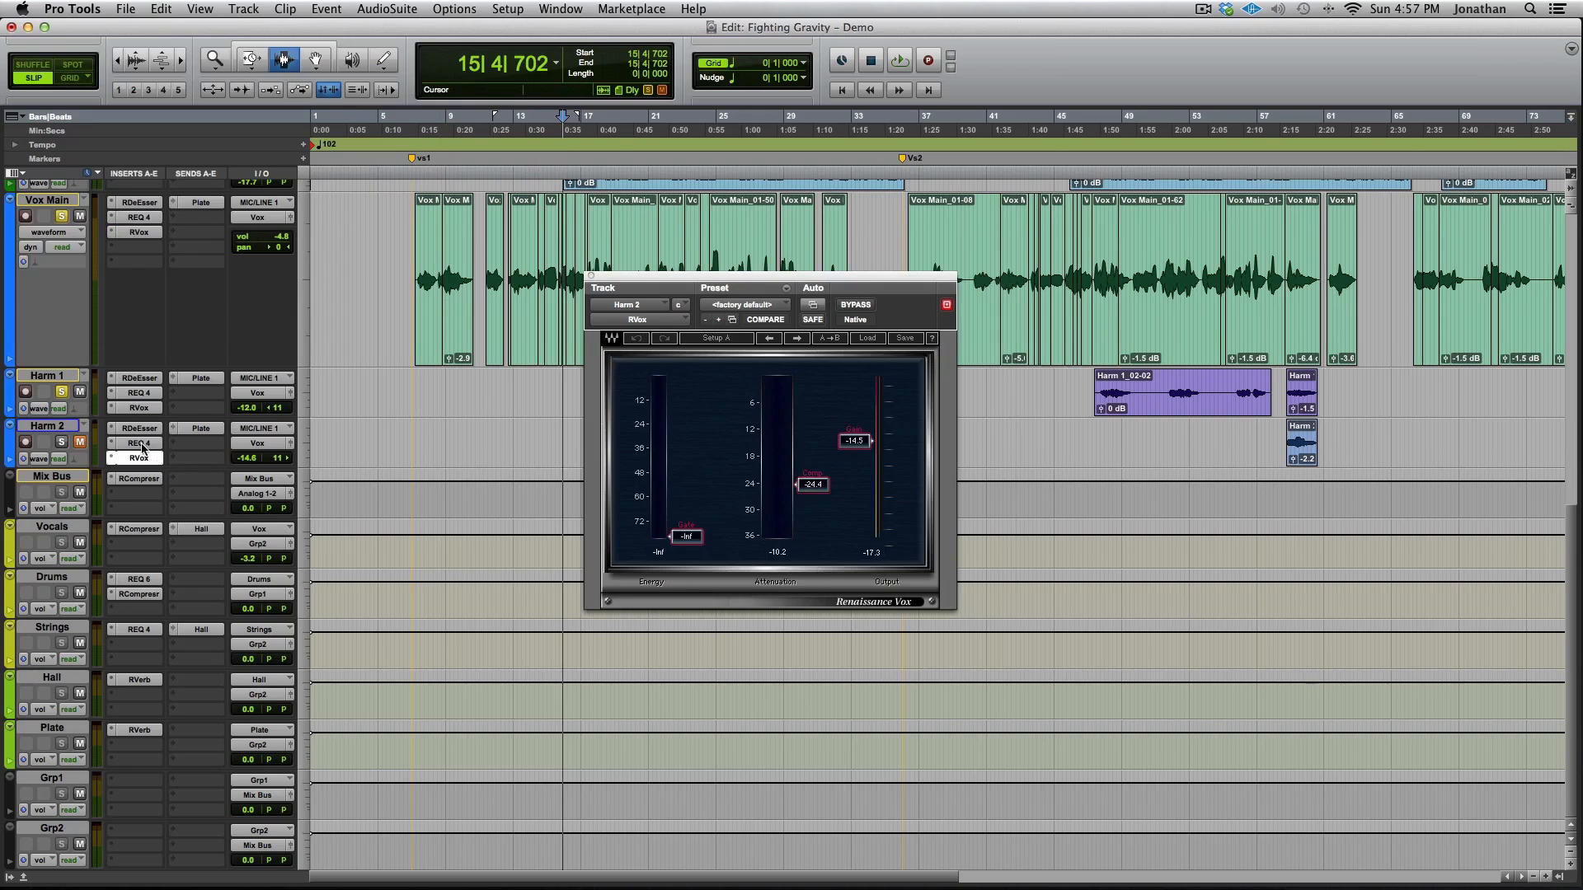
left_click(80, 443)
left_click(61, 442)
left_click(566, 128)
key("space")
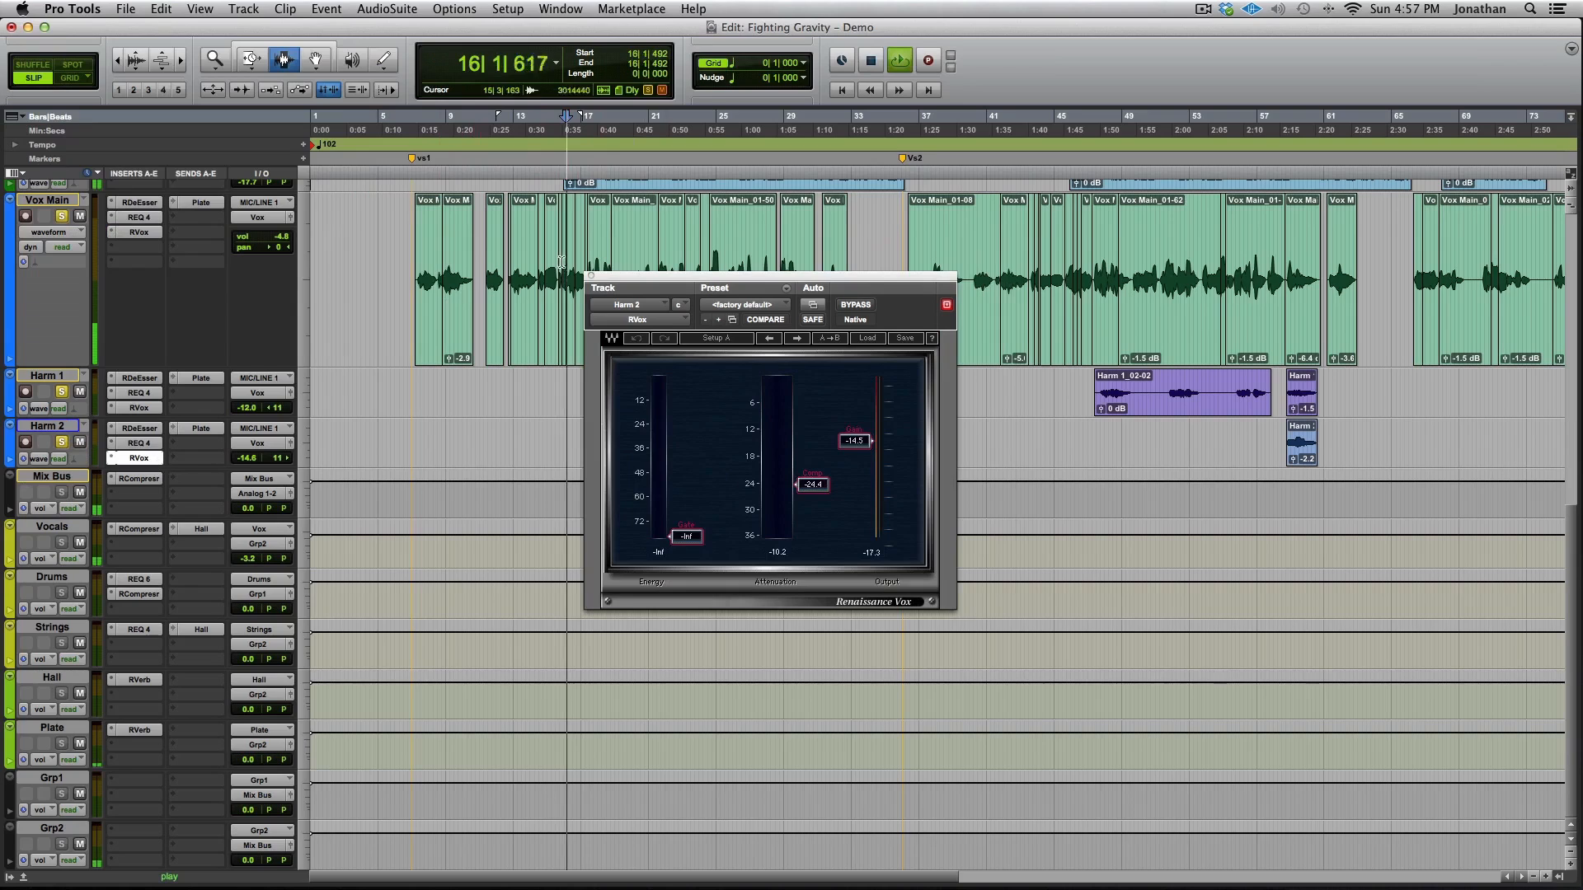
left_click(591, 274)
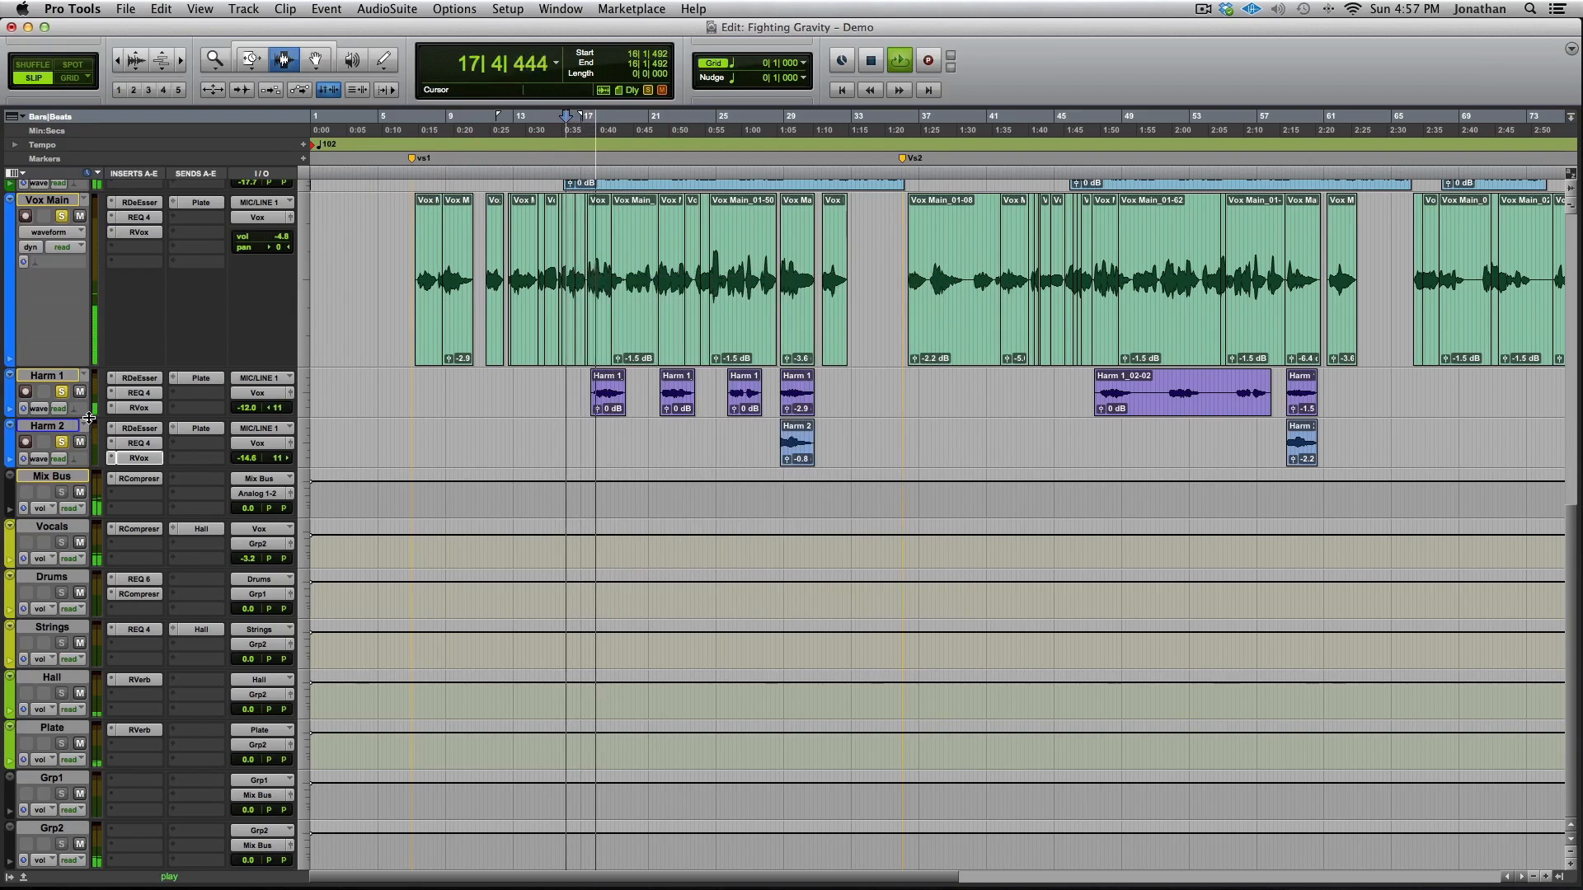
Enlarge the Harm 1 and Harm 2 track heights and magnify the timeline around the first verse's vocal clips
left_click_drag(89, 418, 60, 588)
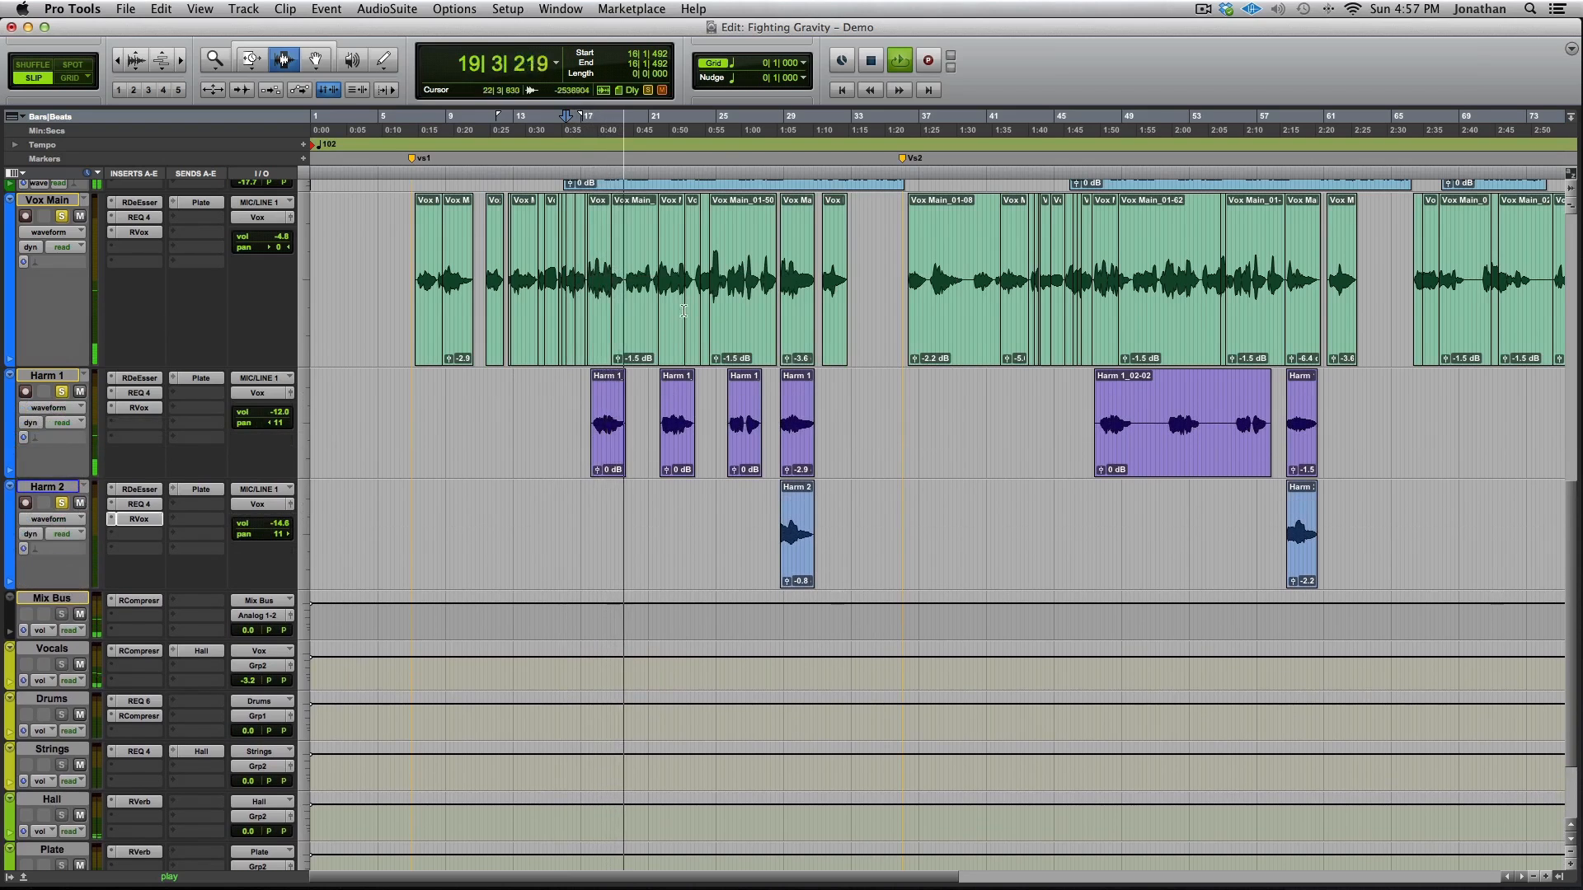
key("F5")
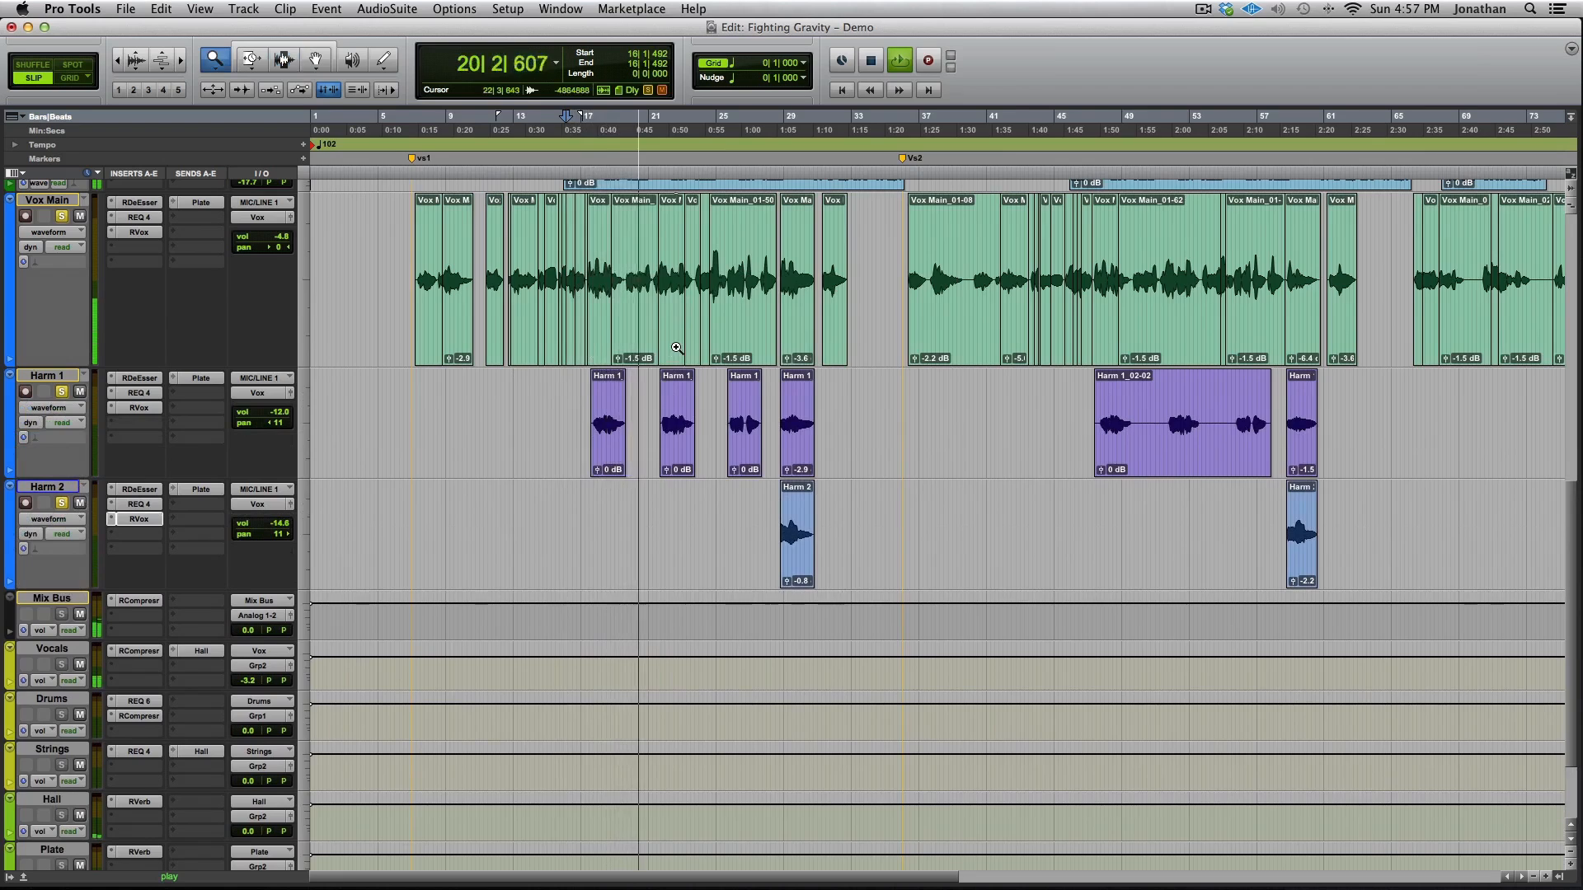
left_click(676, 341)
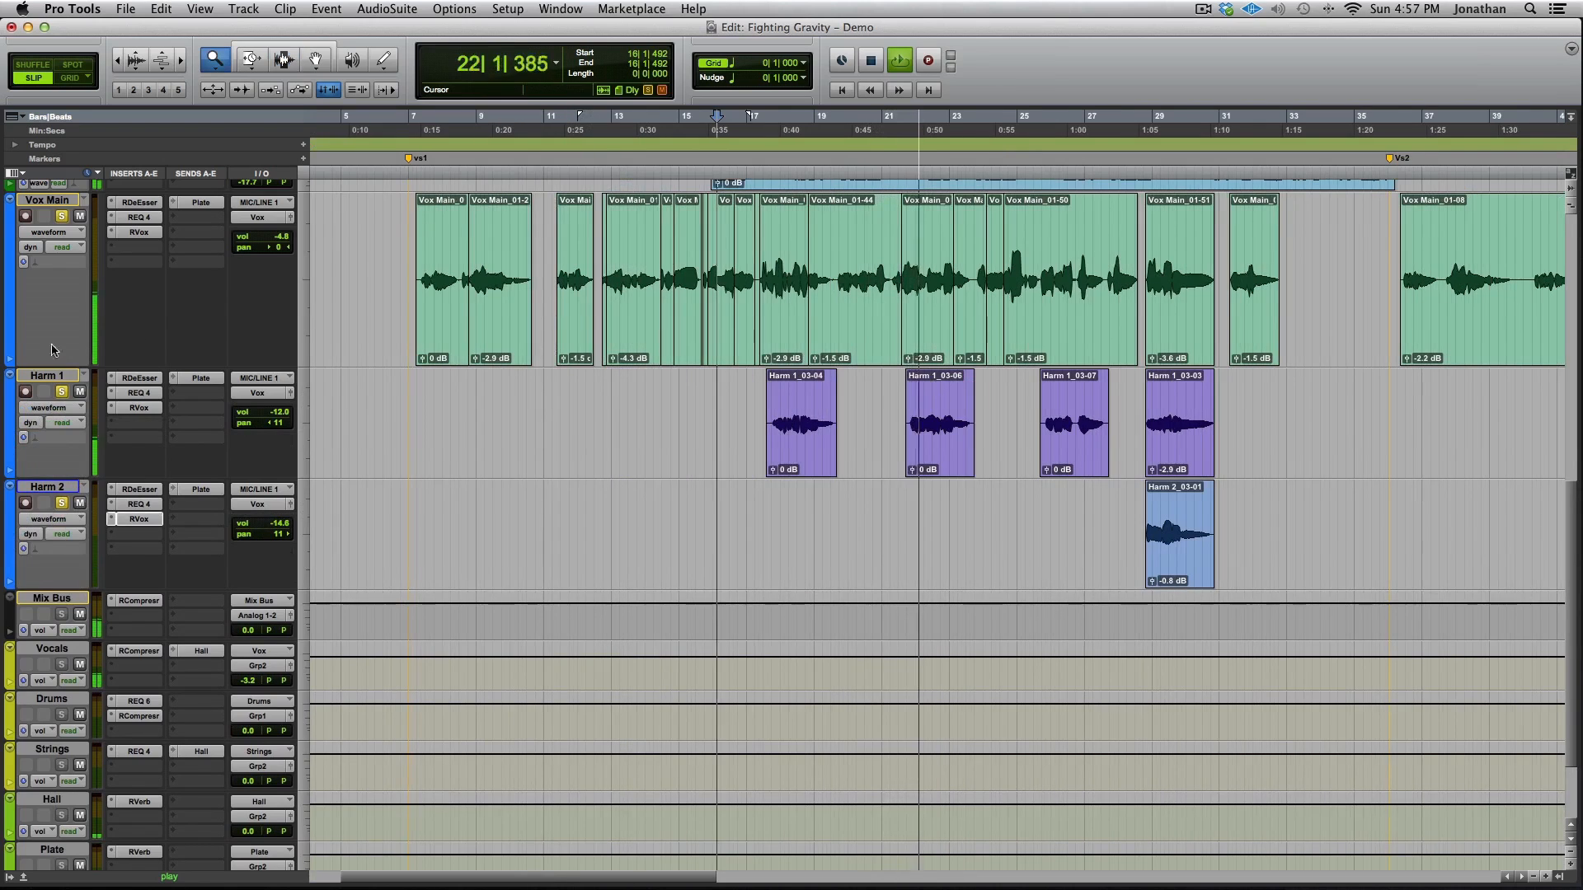
Unsolo the vocal tracks to hear them in the full mix, stop playback and reduce the Vox Main track height
left_click(62, 217)
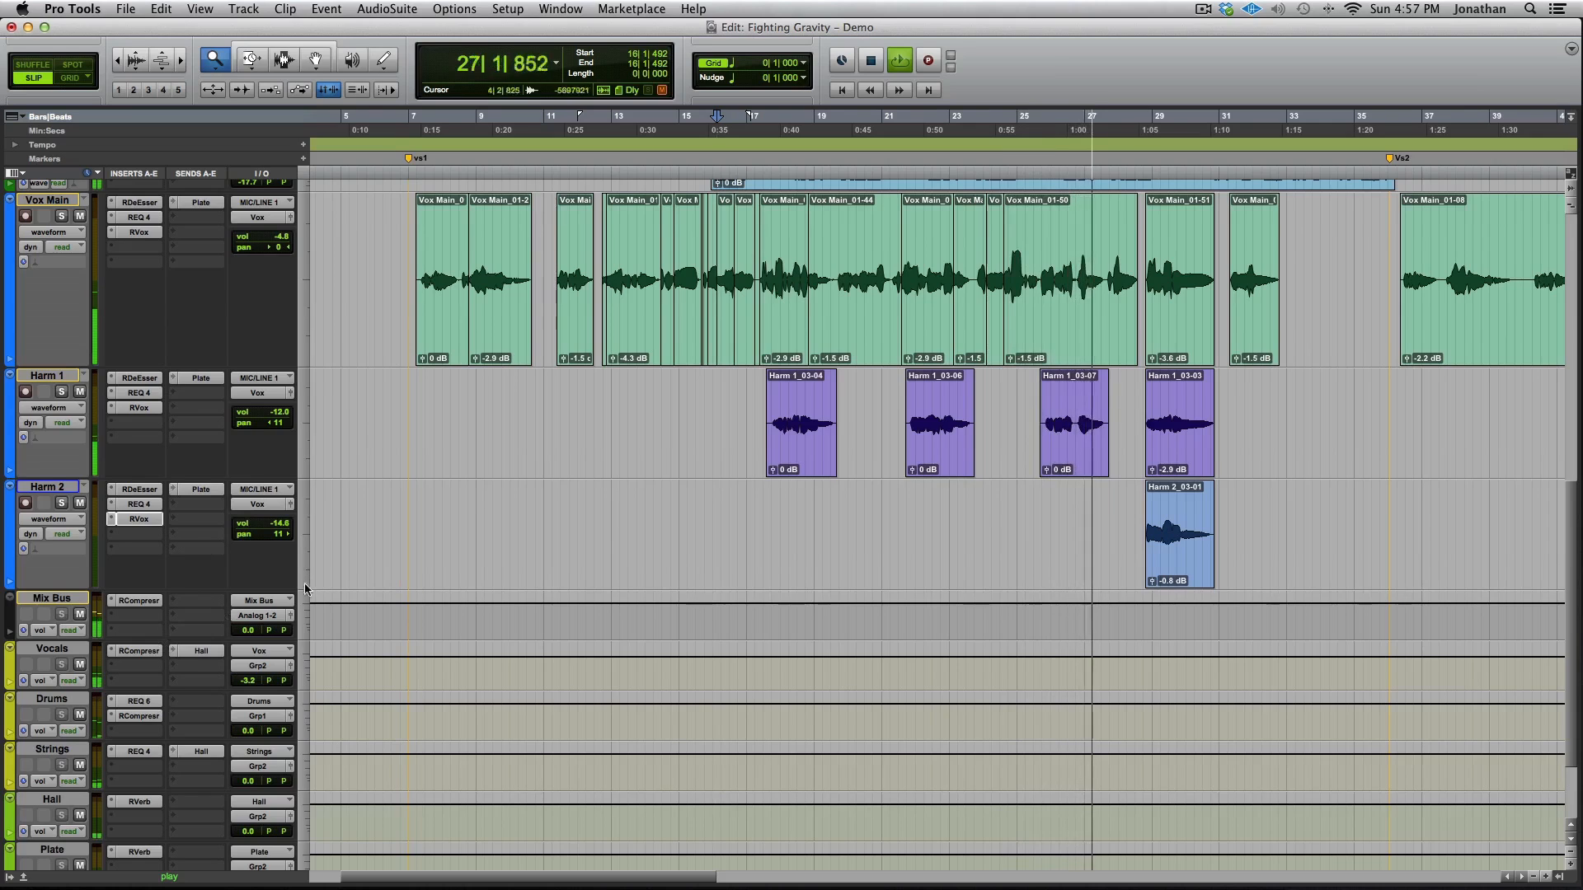
key("space")
left_click_drag(73, 363, 74, 300)
Open the Vocals bus's RCompressor and play the full mix briefly to check its gain reduction
left_click(138, 587)
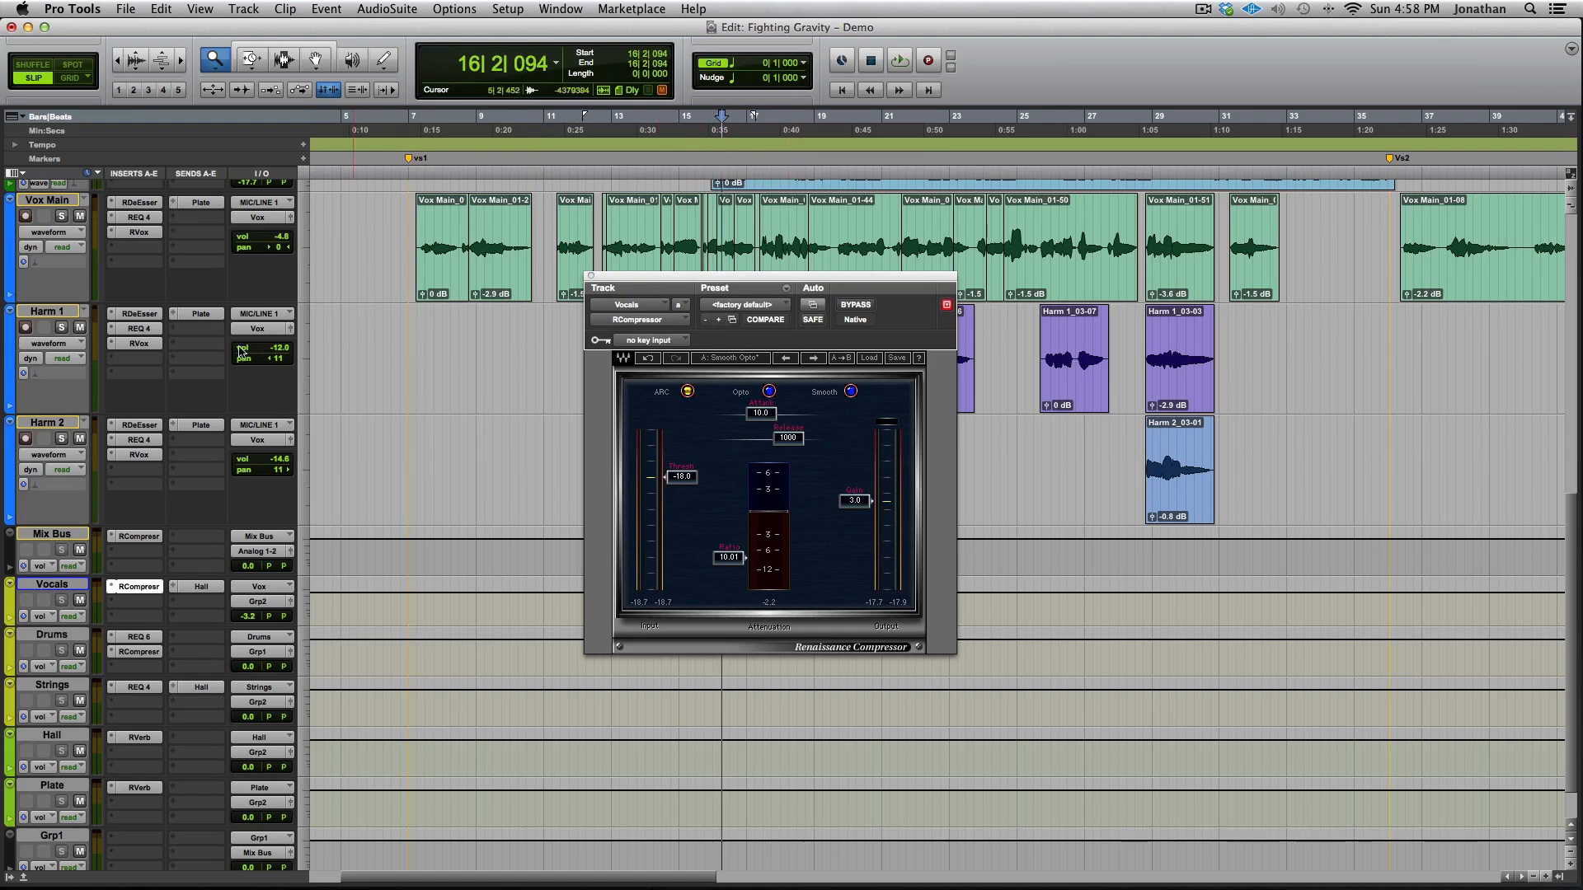
key("space")
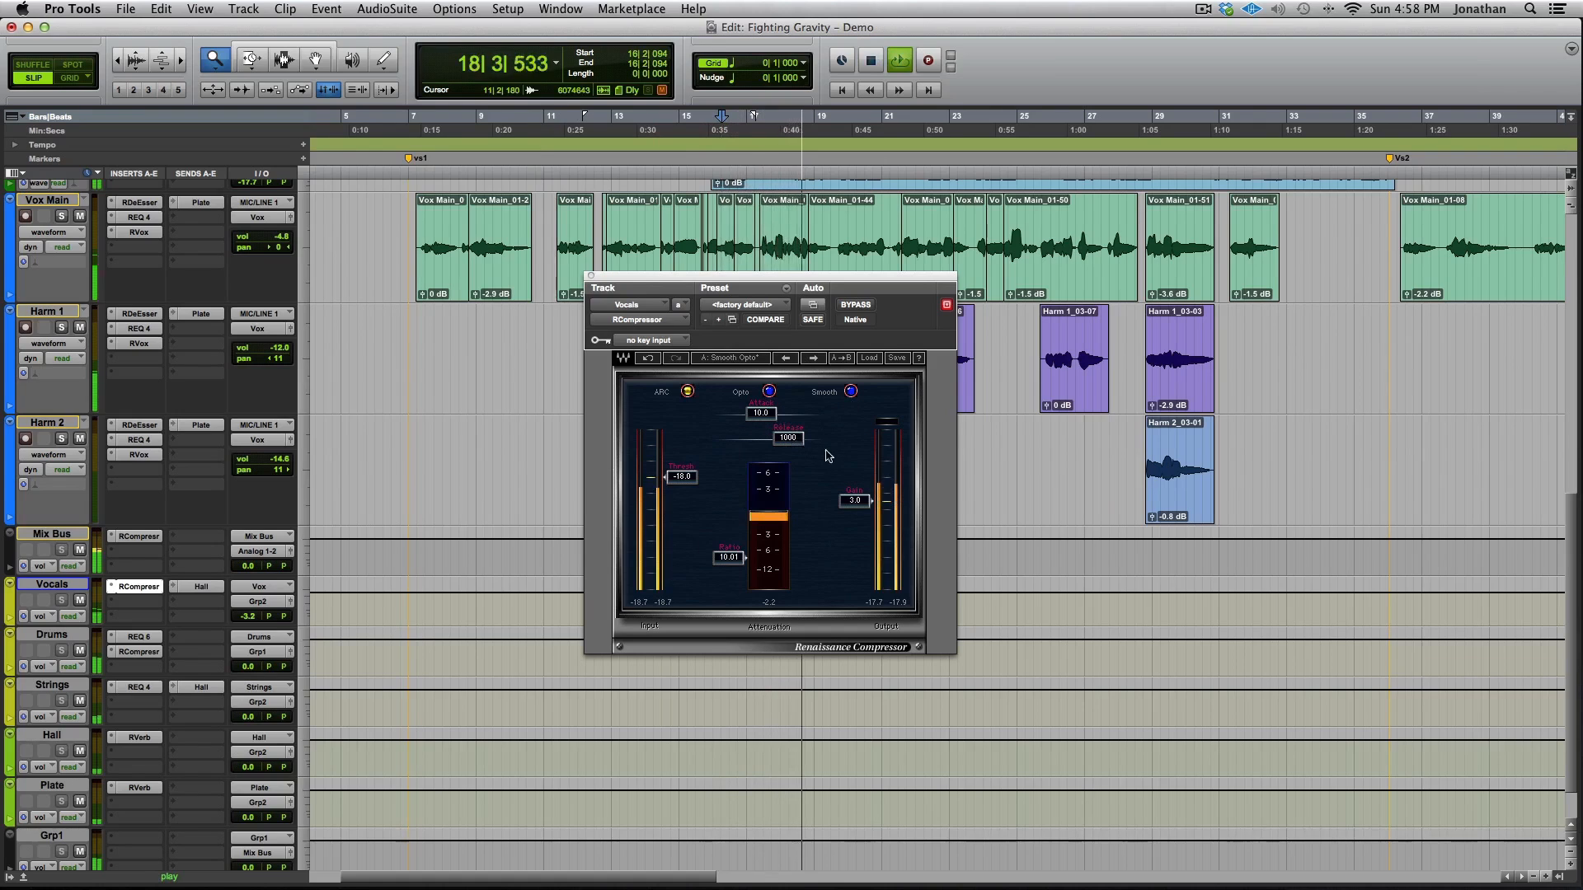
key("space")
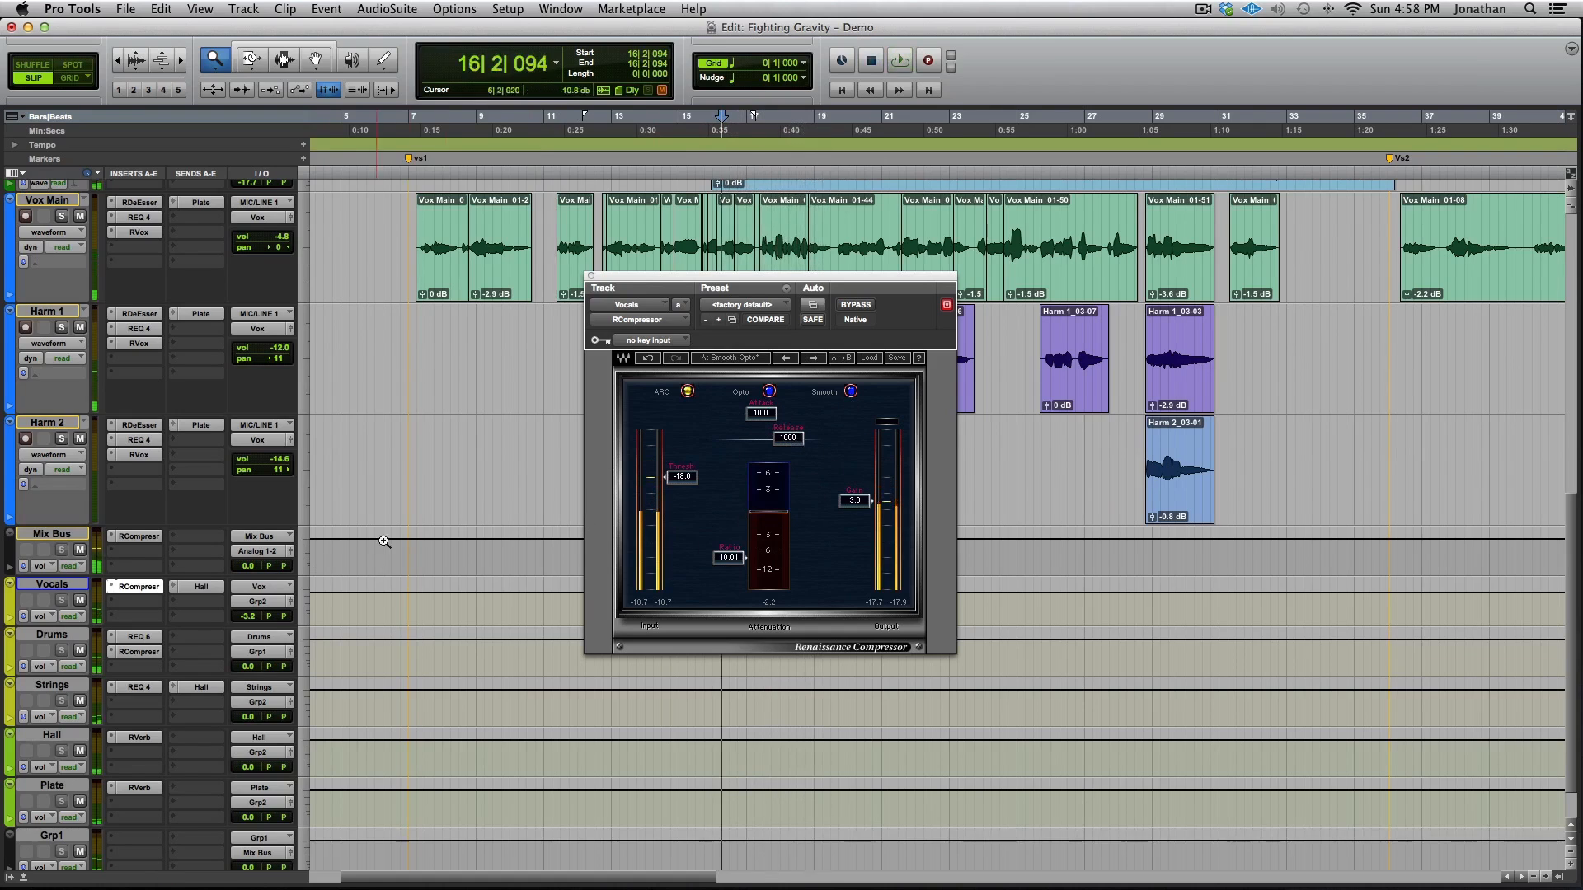
Play the mix again from bar 16 and compare the Vocals bus with its RCompressor bypassed and active
key("space")
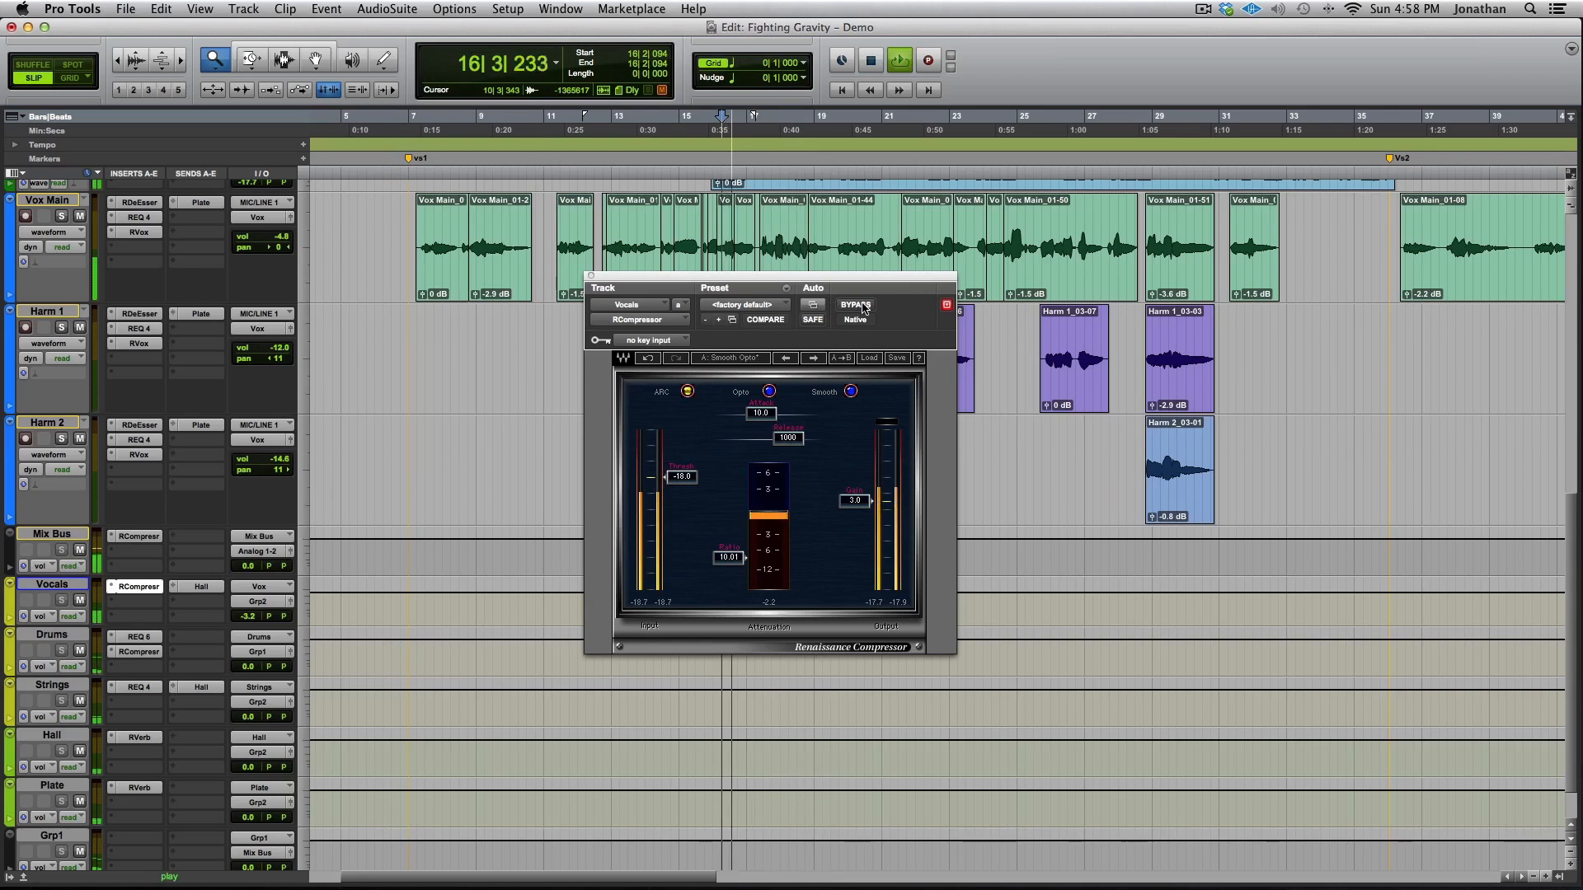
left_click(858, 305)
left_click(857, 305)
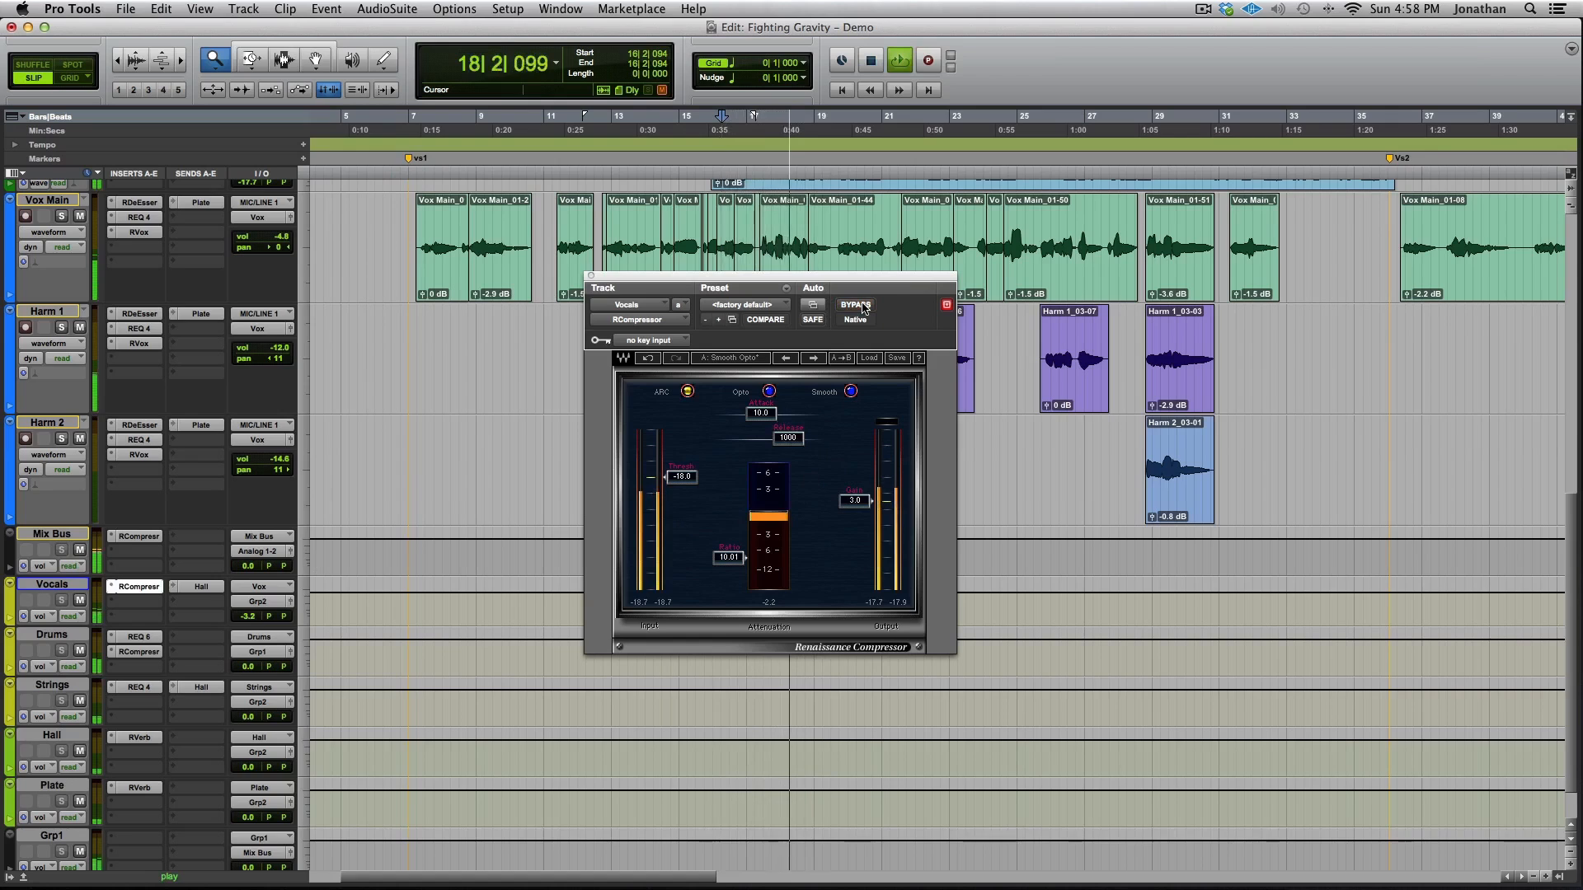
left_click(857, 305)
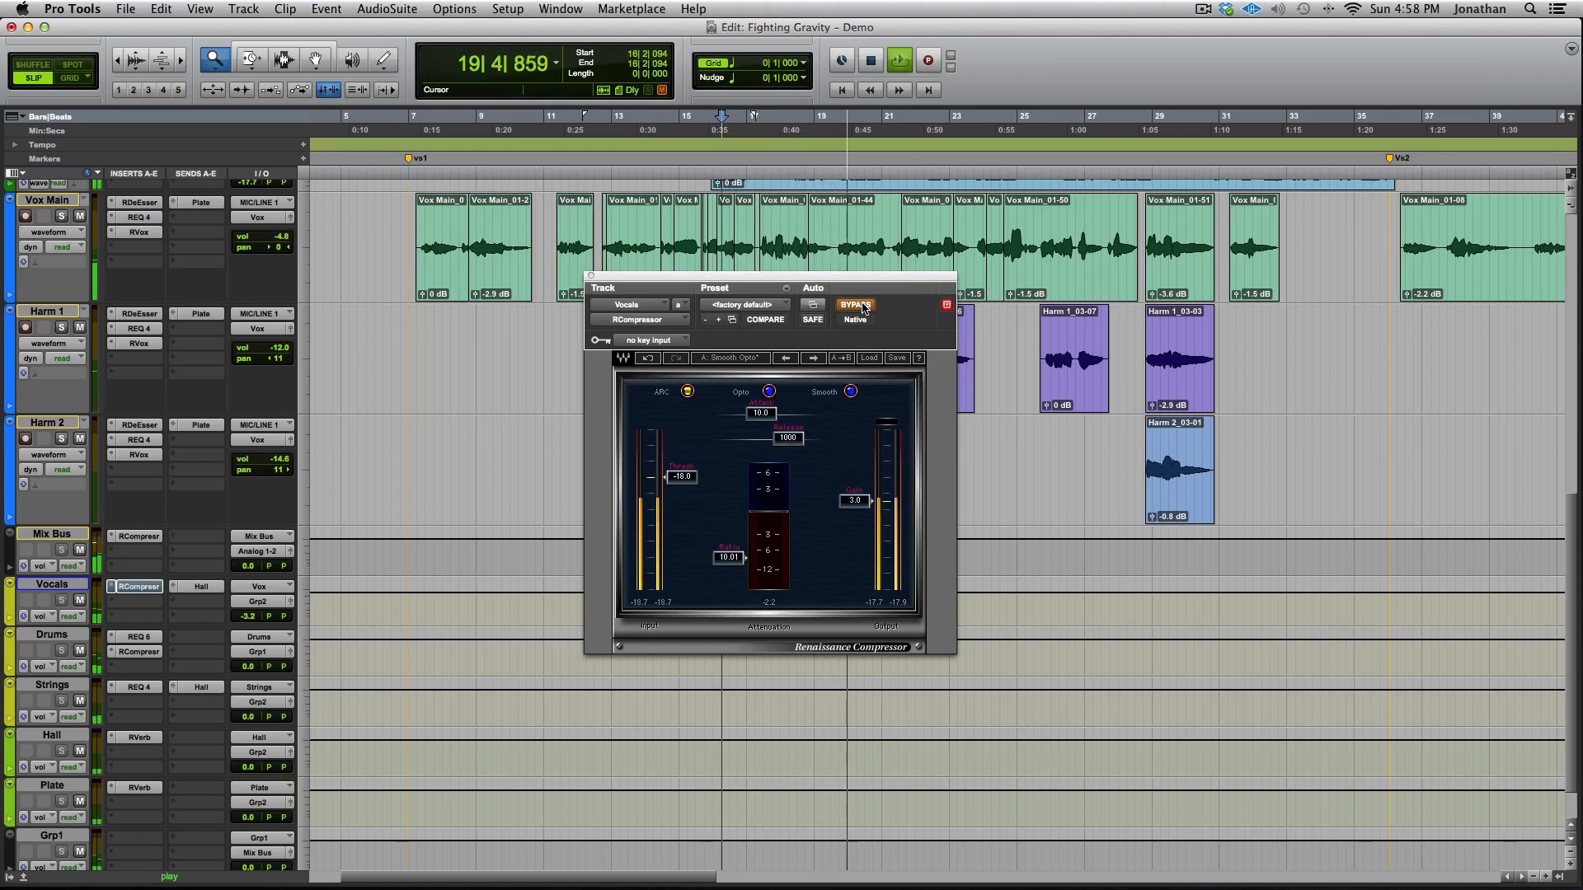
left_click(858, 305)
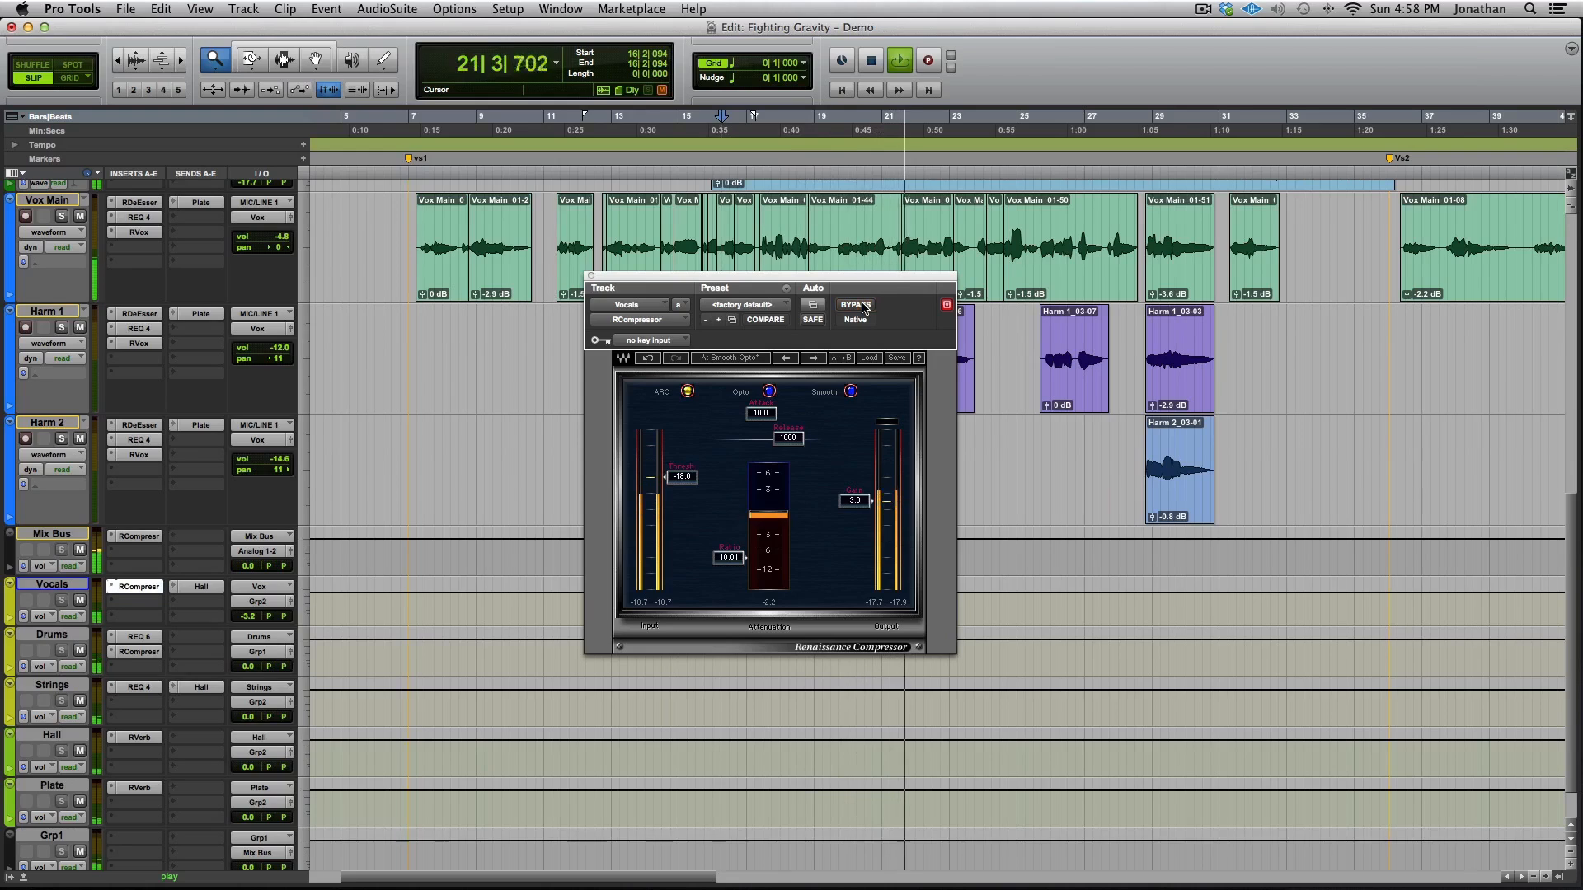
left_click(863, 308)
left_click(863, 308)
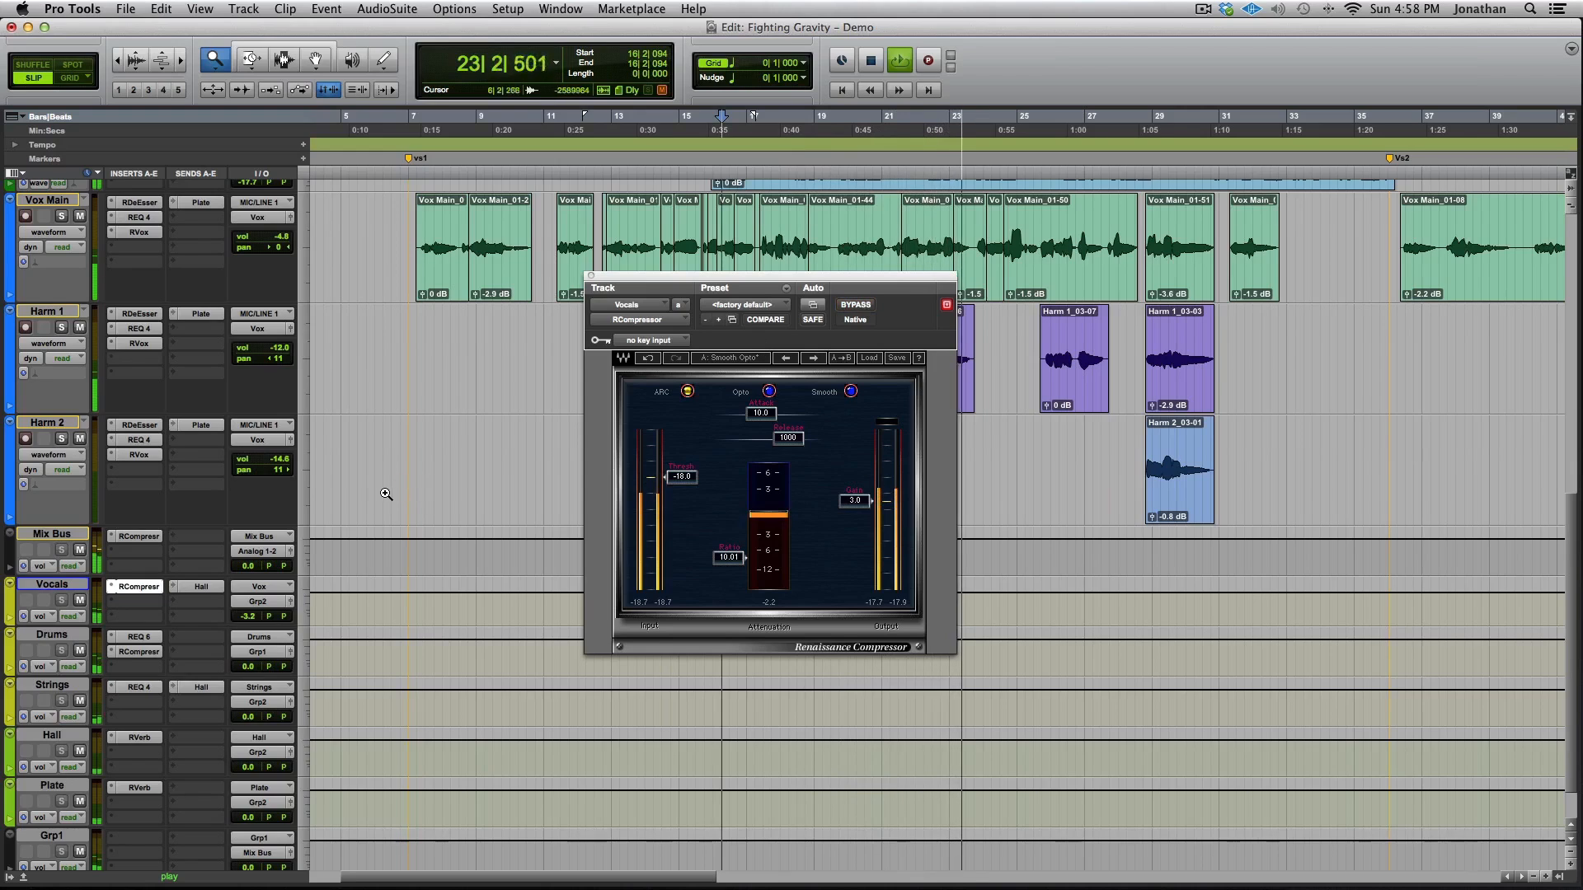
key("space")
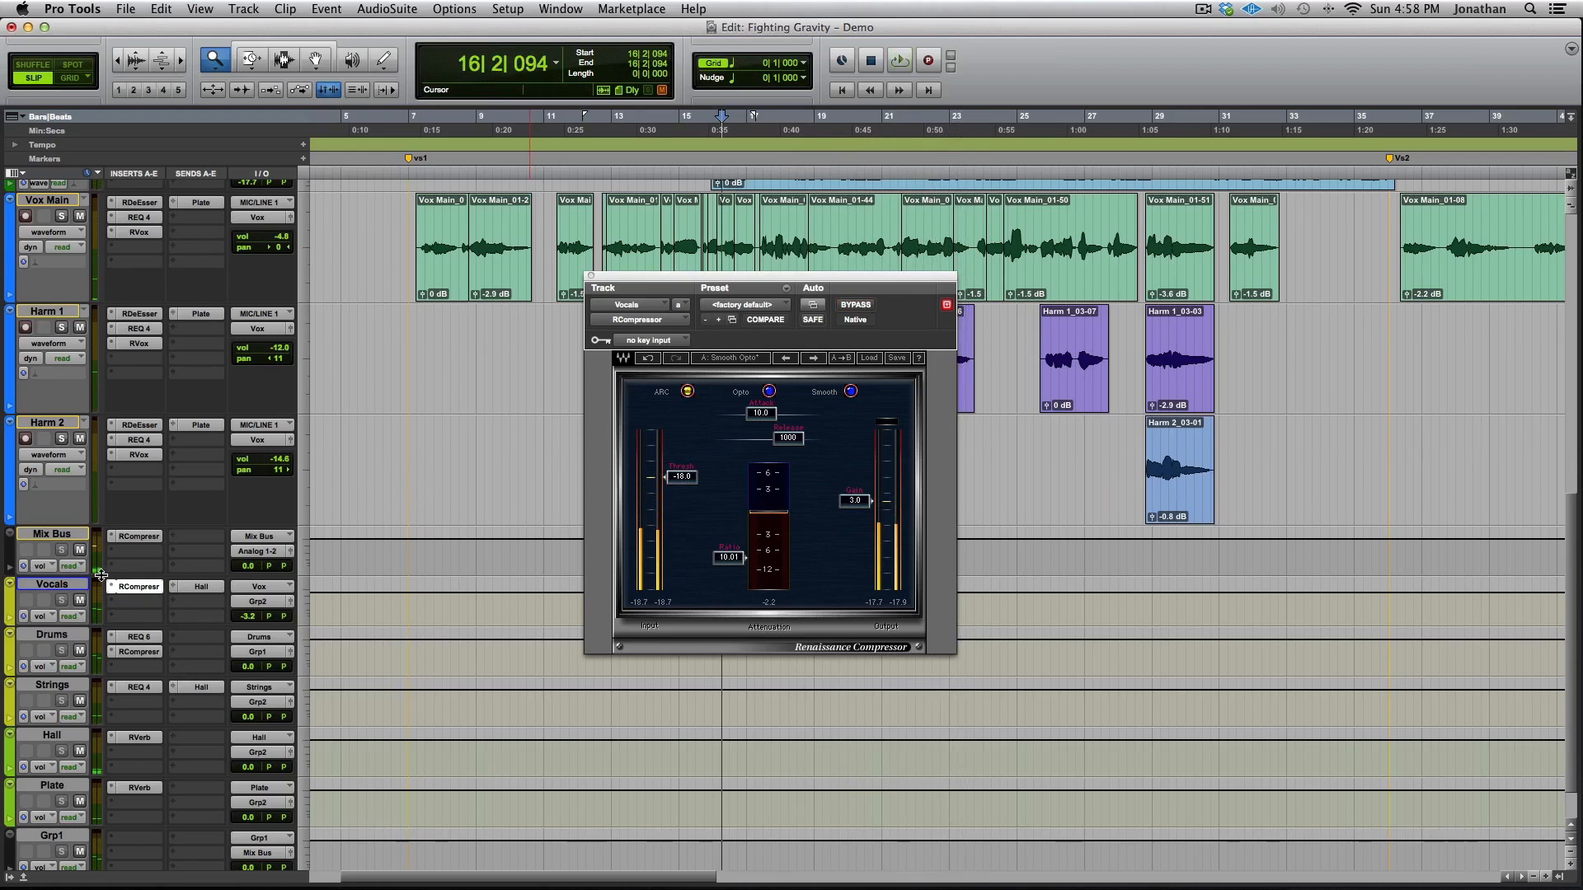
Open the Vocals bus's Hall send, solo the three vocal tracks and play from bar 16 while muting and unmuting the send
left_click(201, 587)
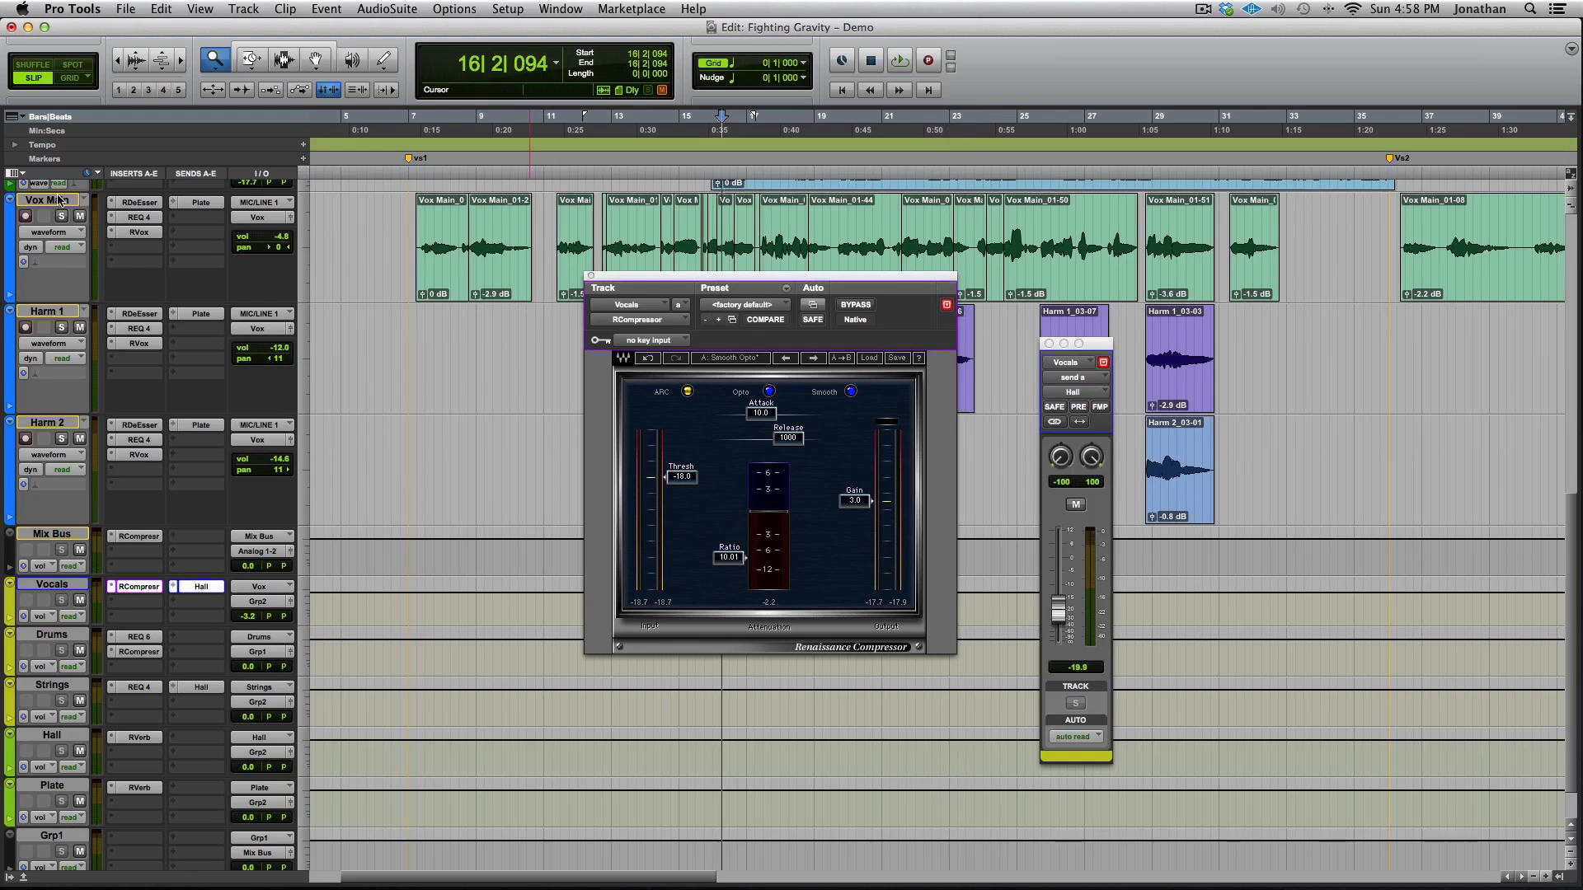
left_click(66, 424, "shift")
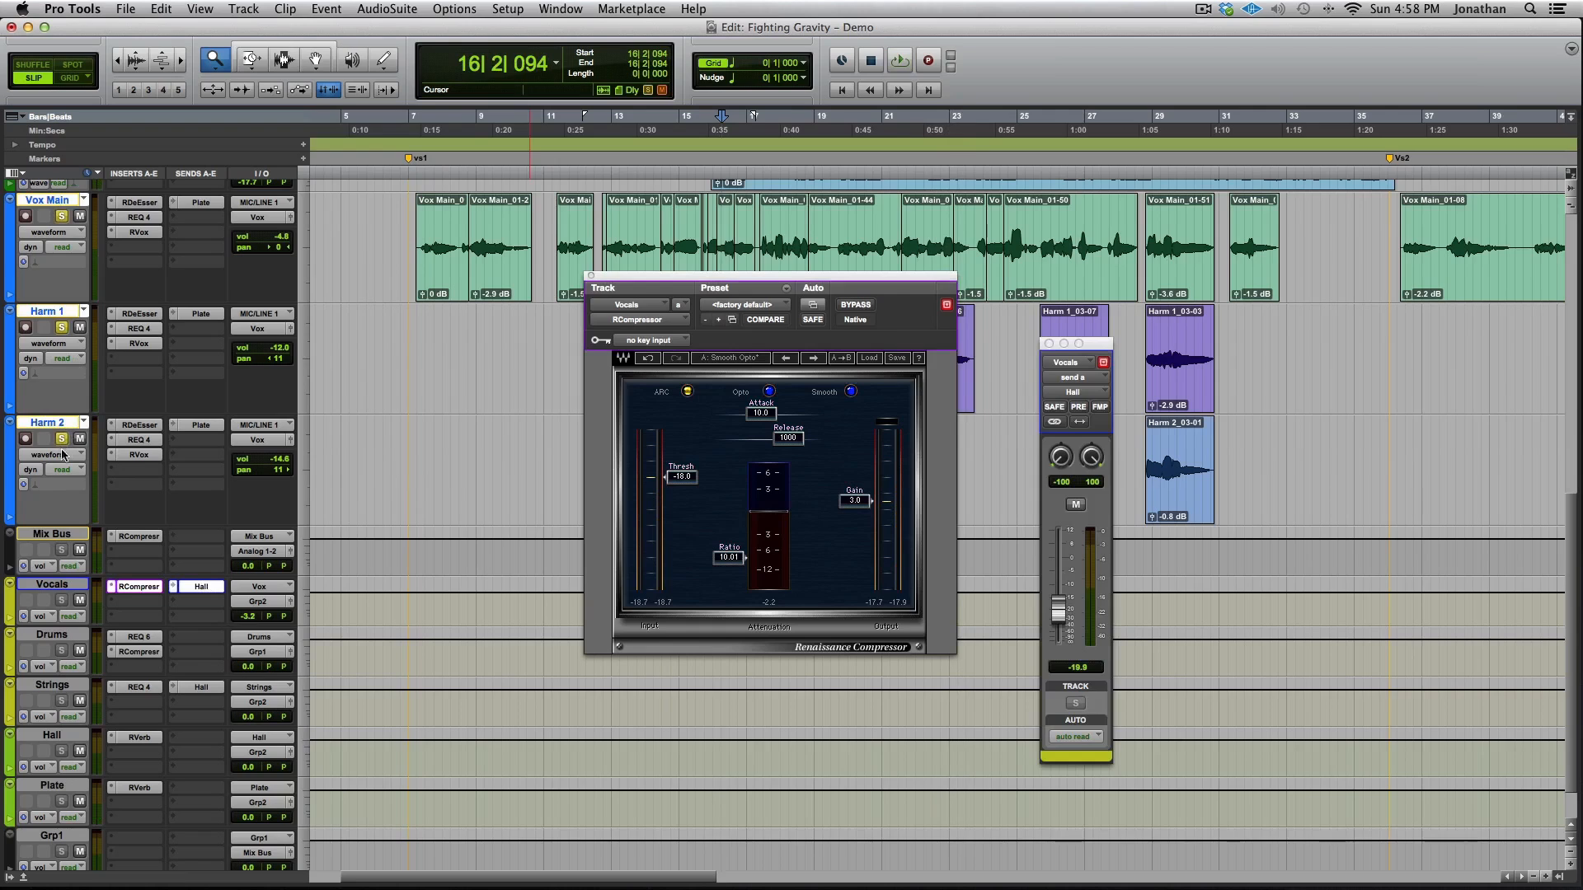
left_click(714, 133)
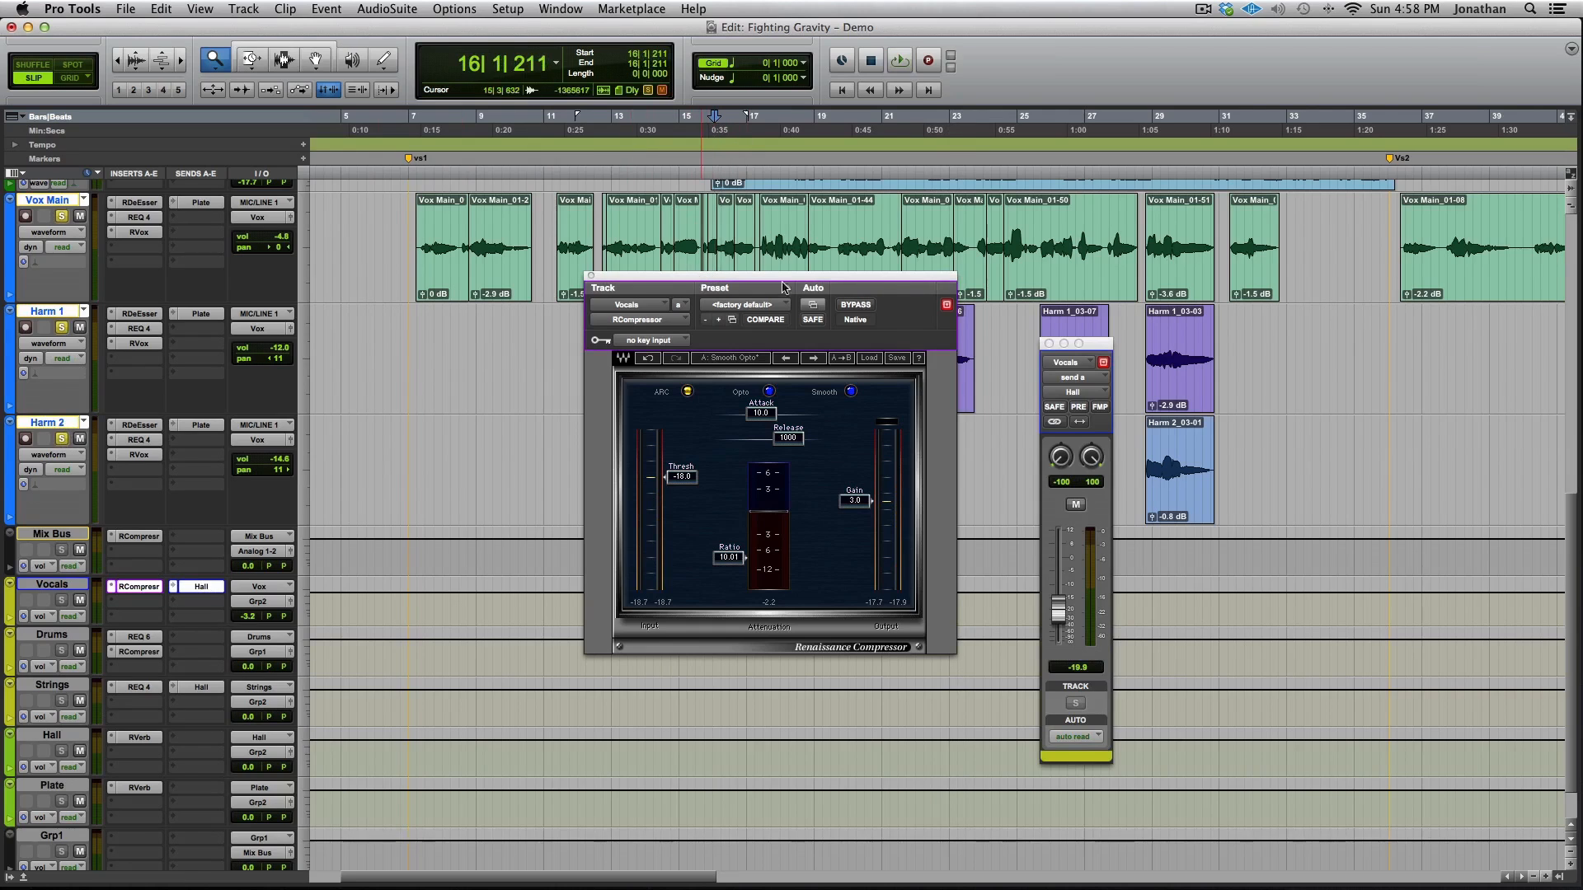
key("space")
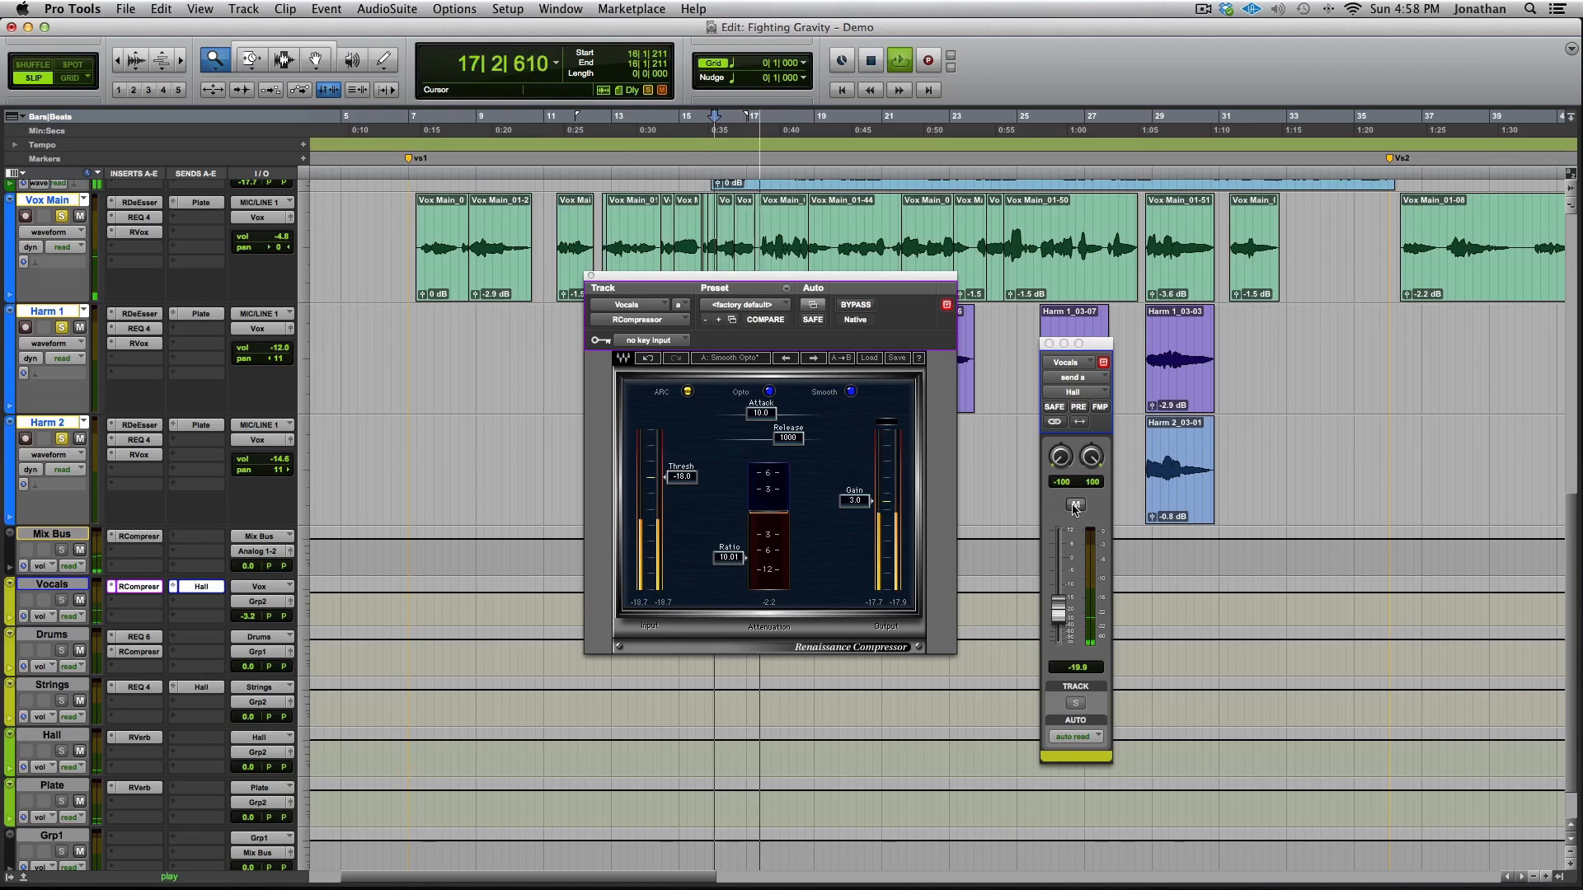
left_click(1075, 505)
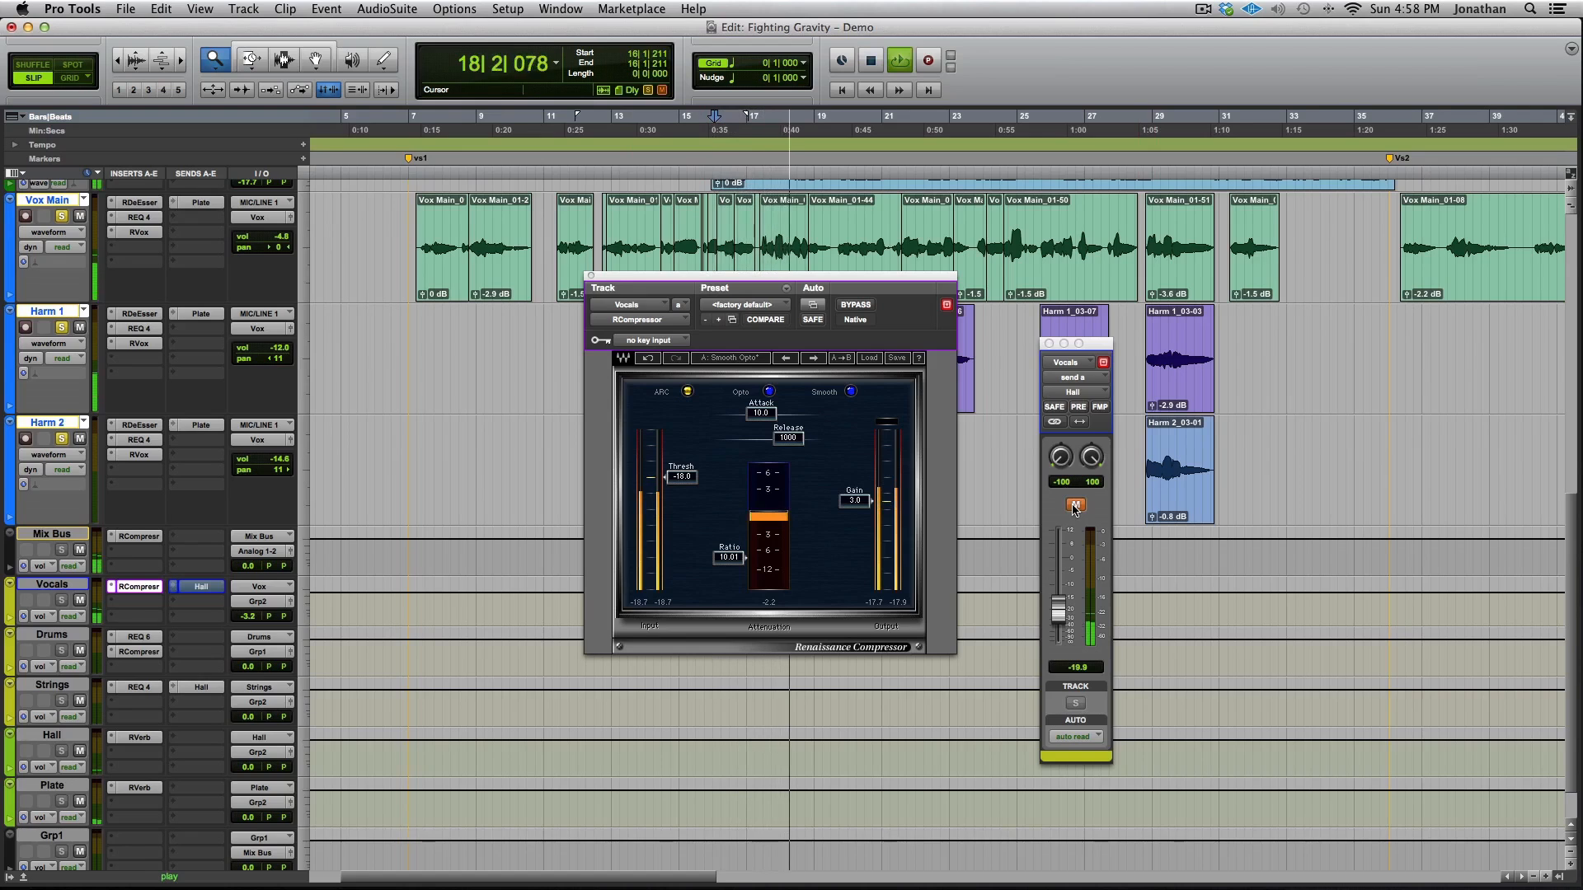
left_click(1075, 506)
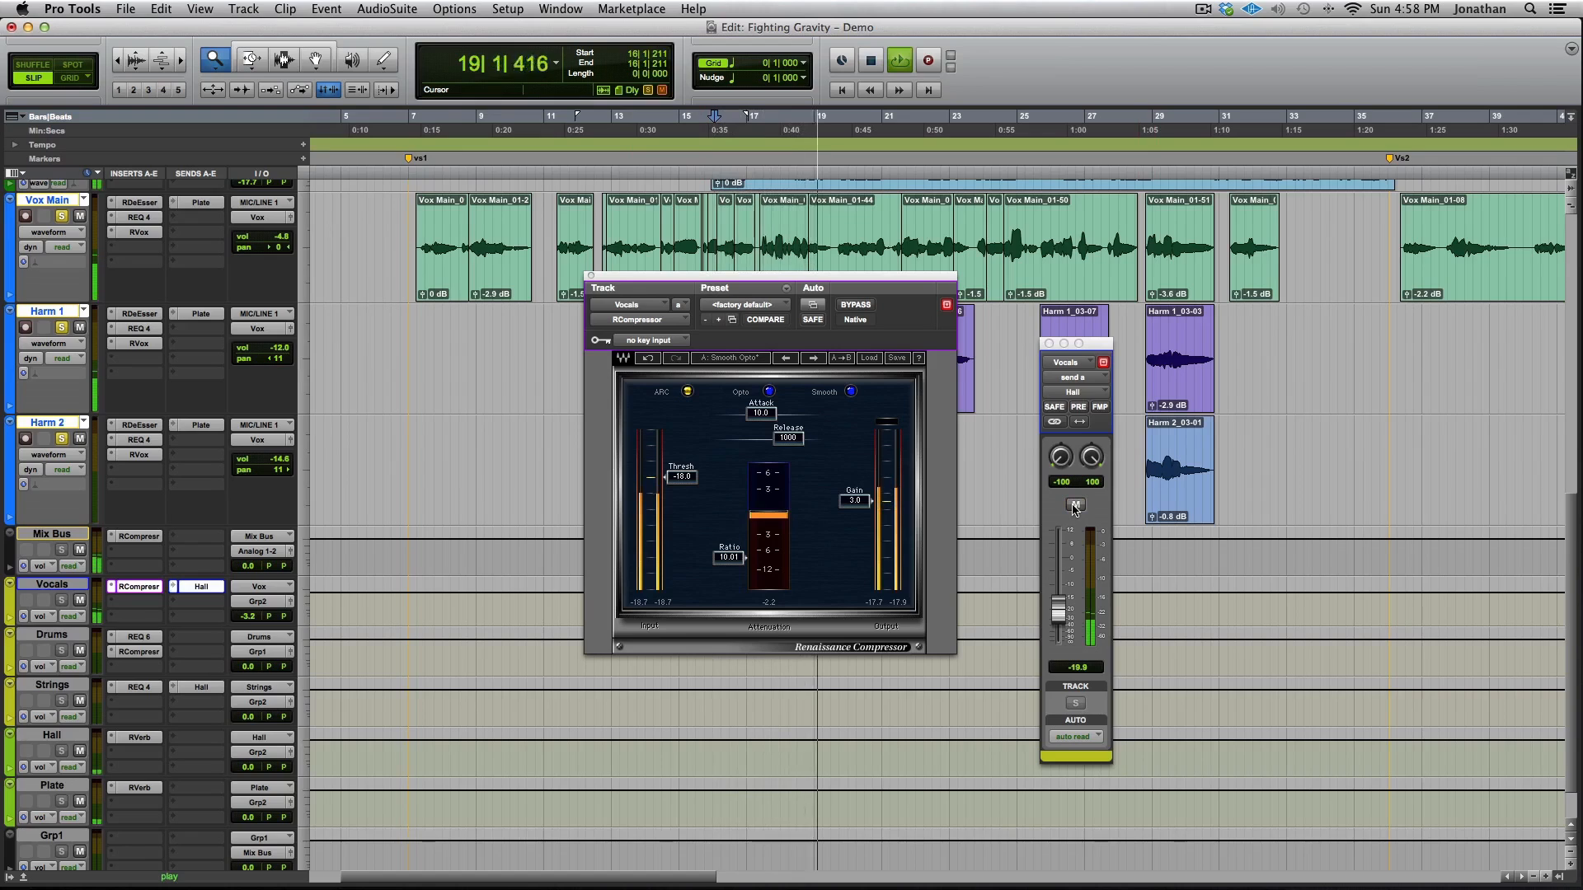
key("space")
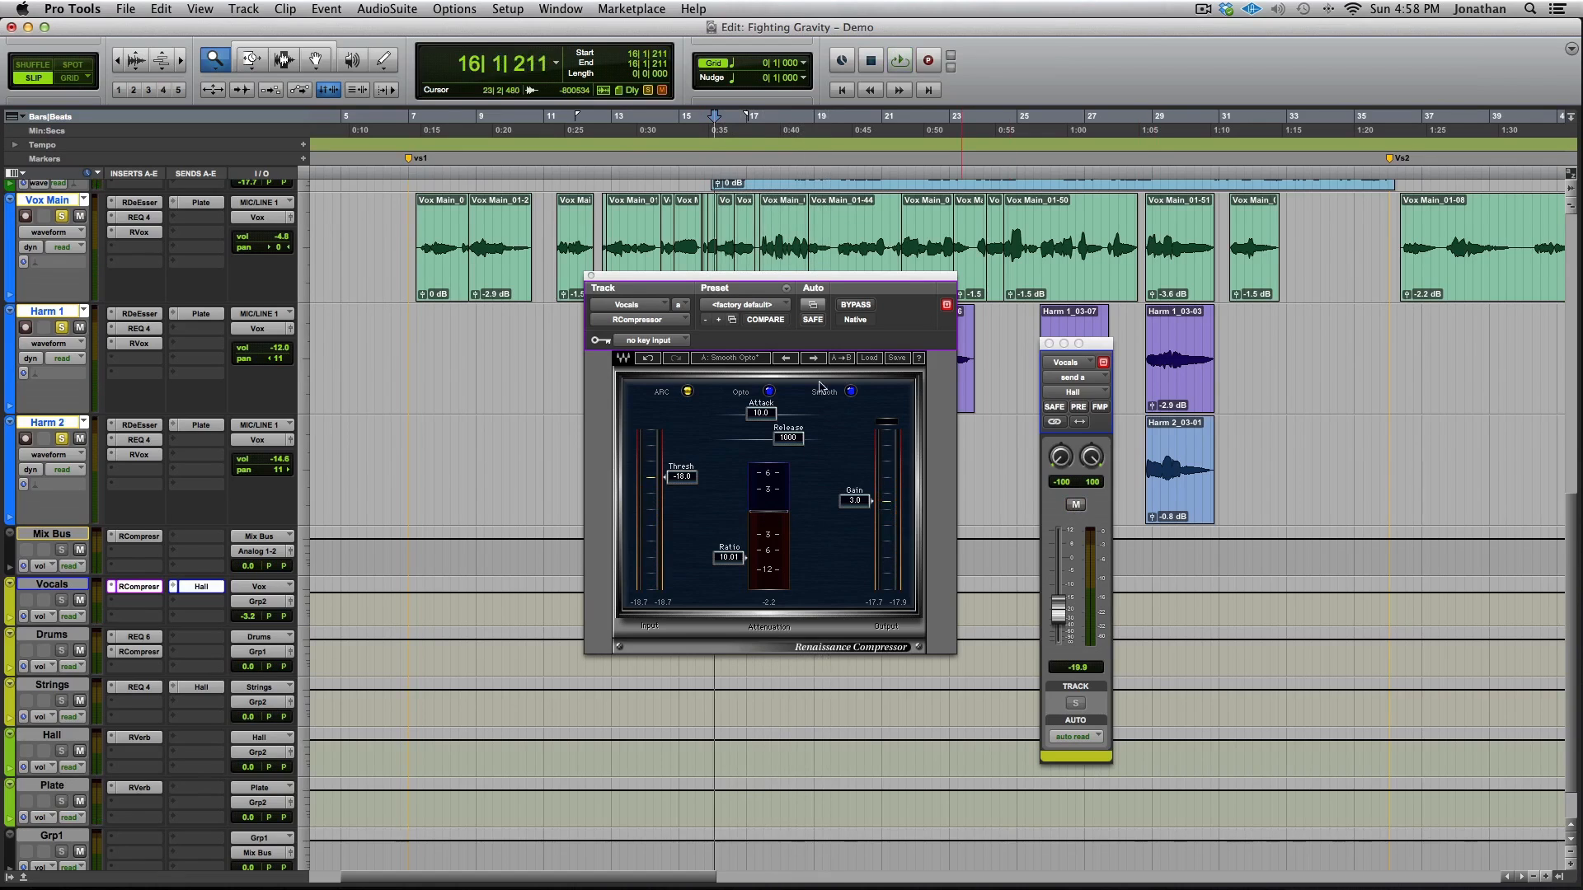
Close the Vocals bus's compressor and send windows and open the Mix Bus RCompressor
left_click(590, 275)
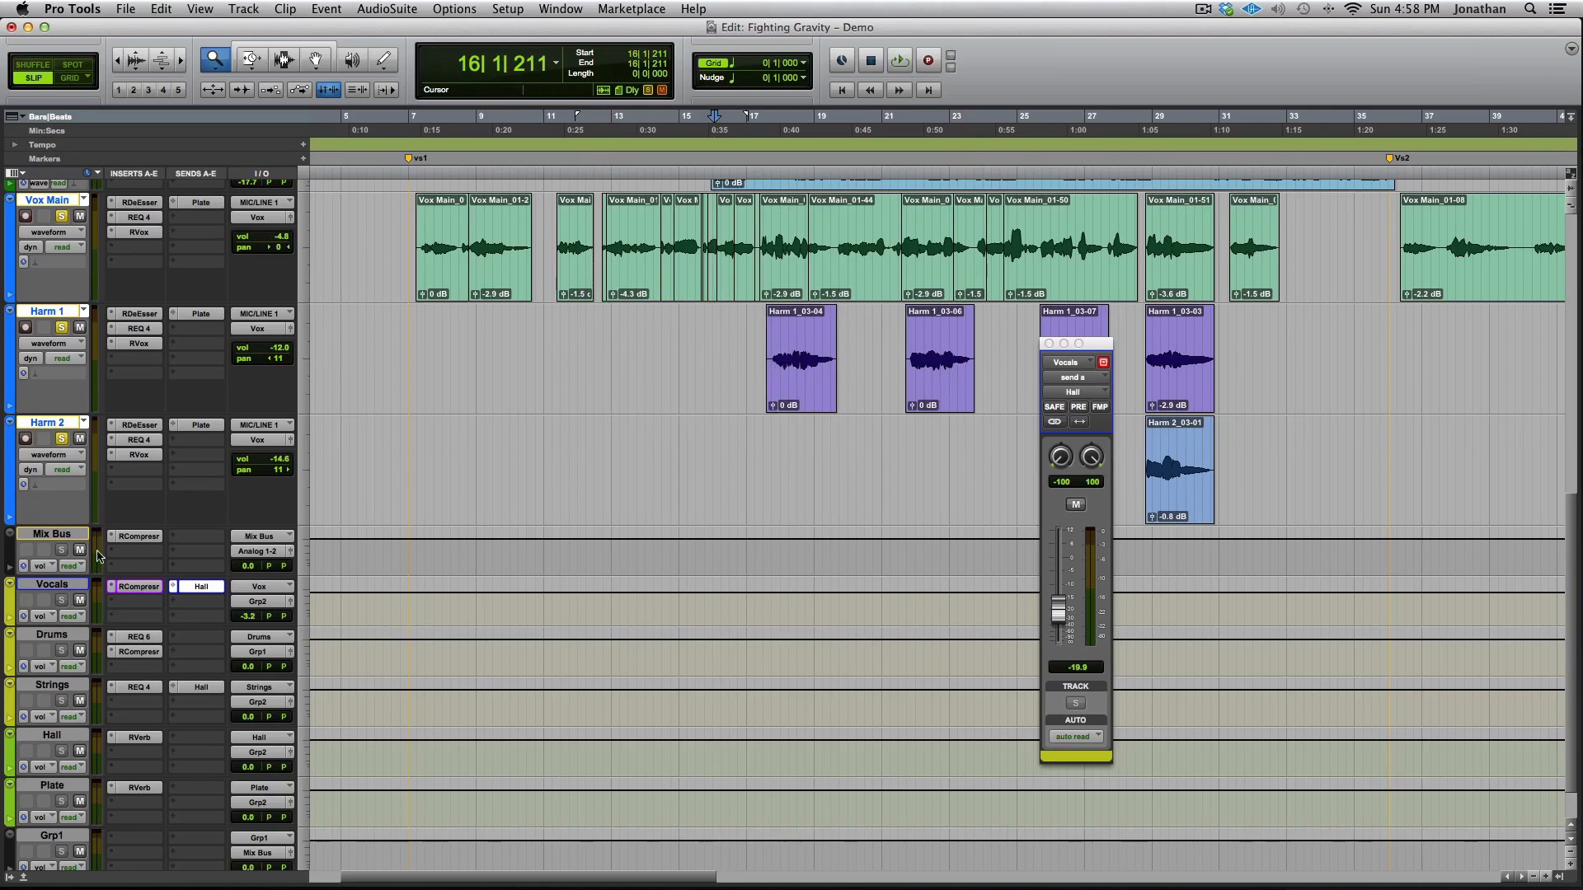
left_click(137, 537)
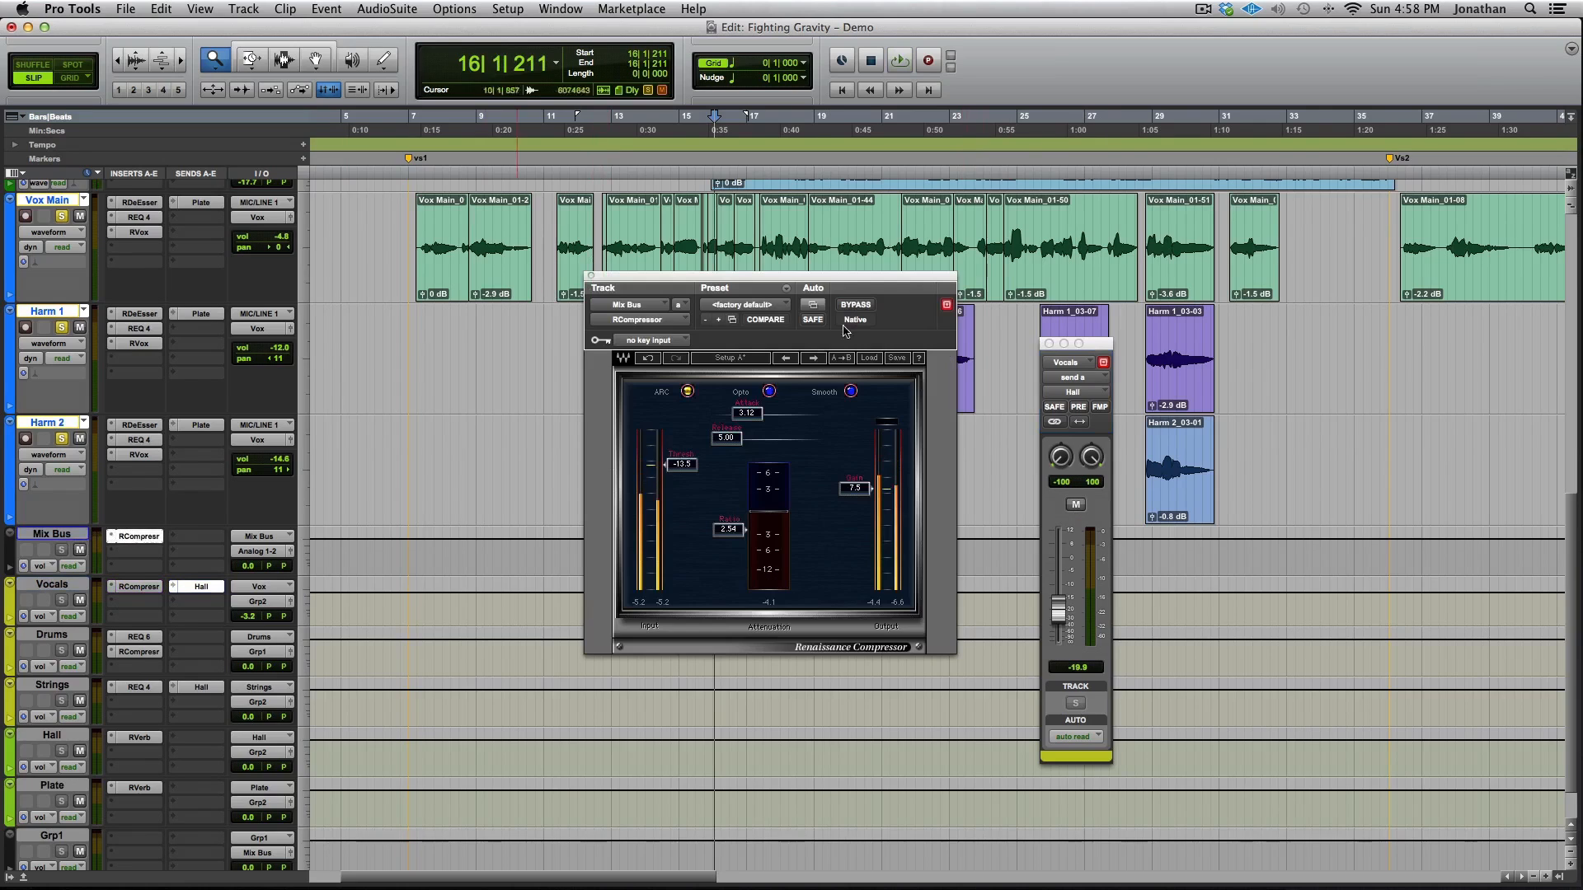
left_click(1049, 343)
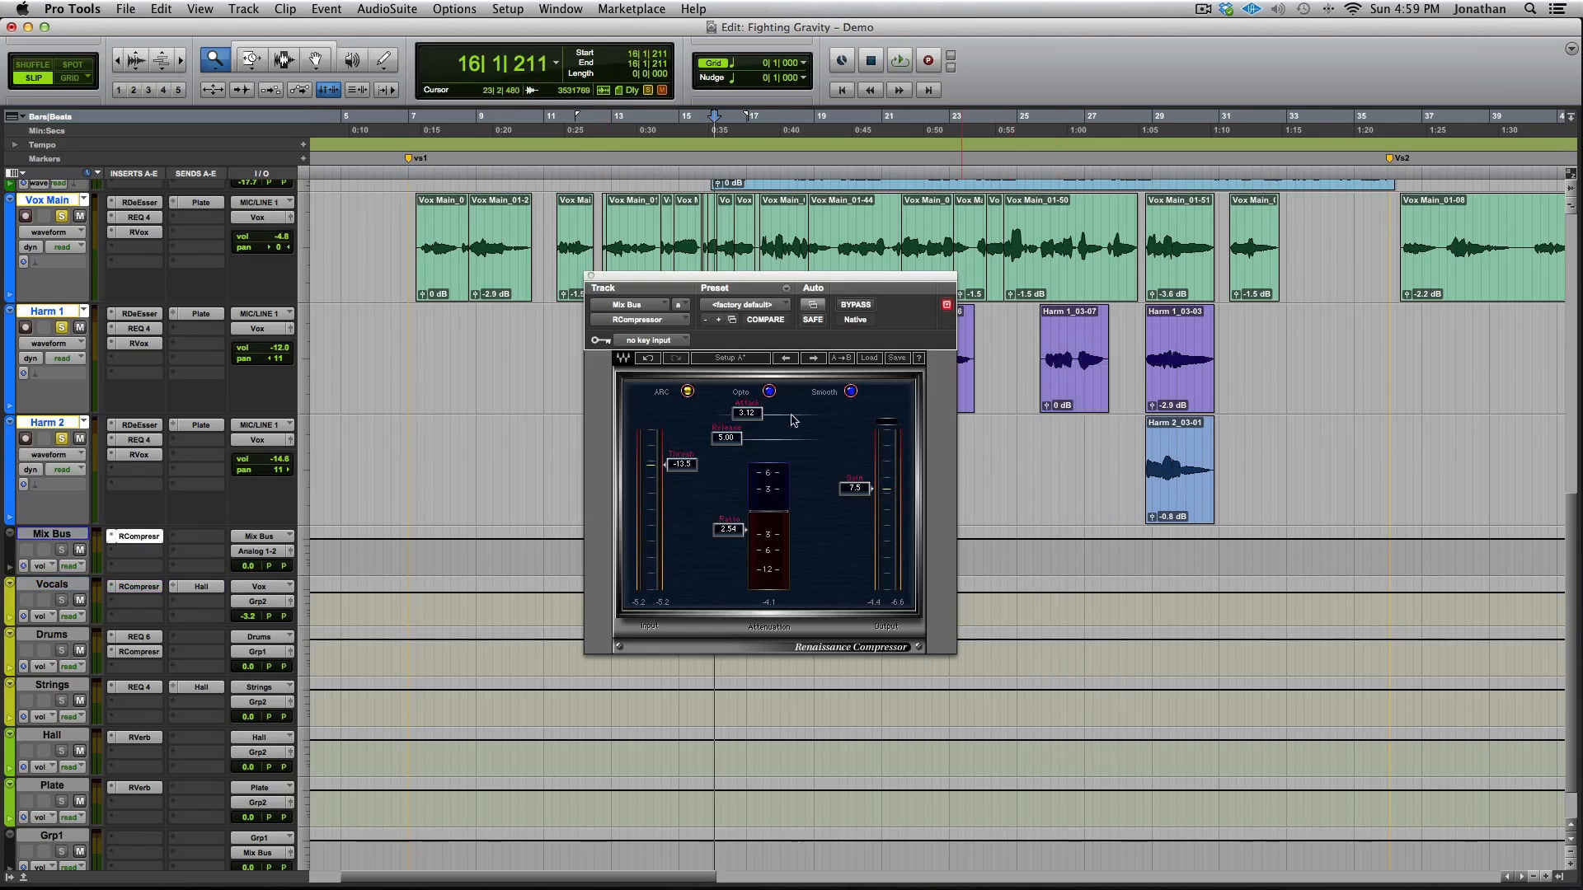
Play the song with the vocal tracks unsoloed and set the Mix Bus compressor's ratio to 2.59
key("space")
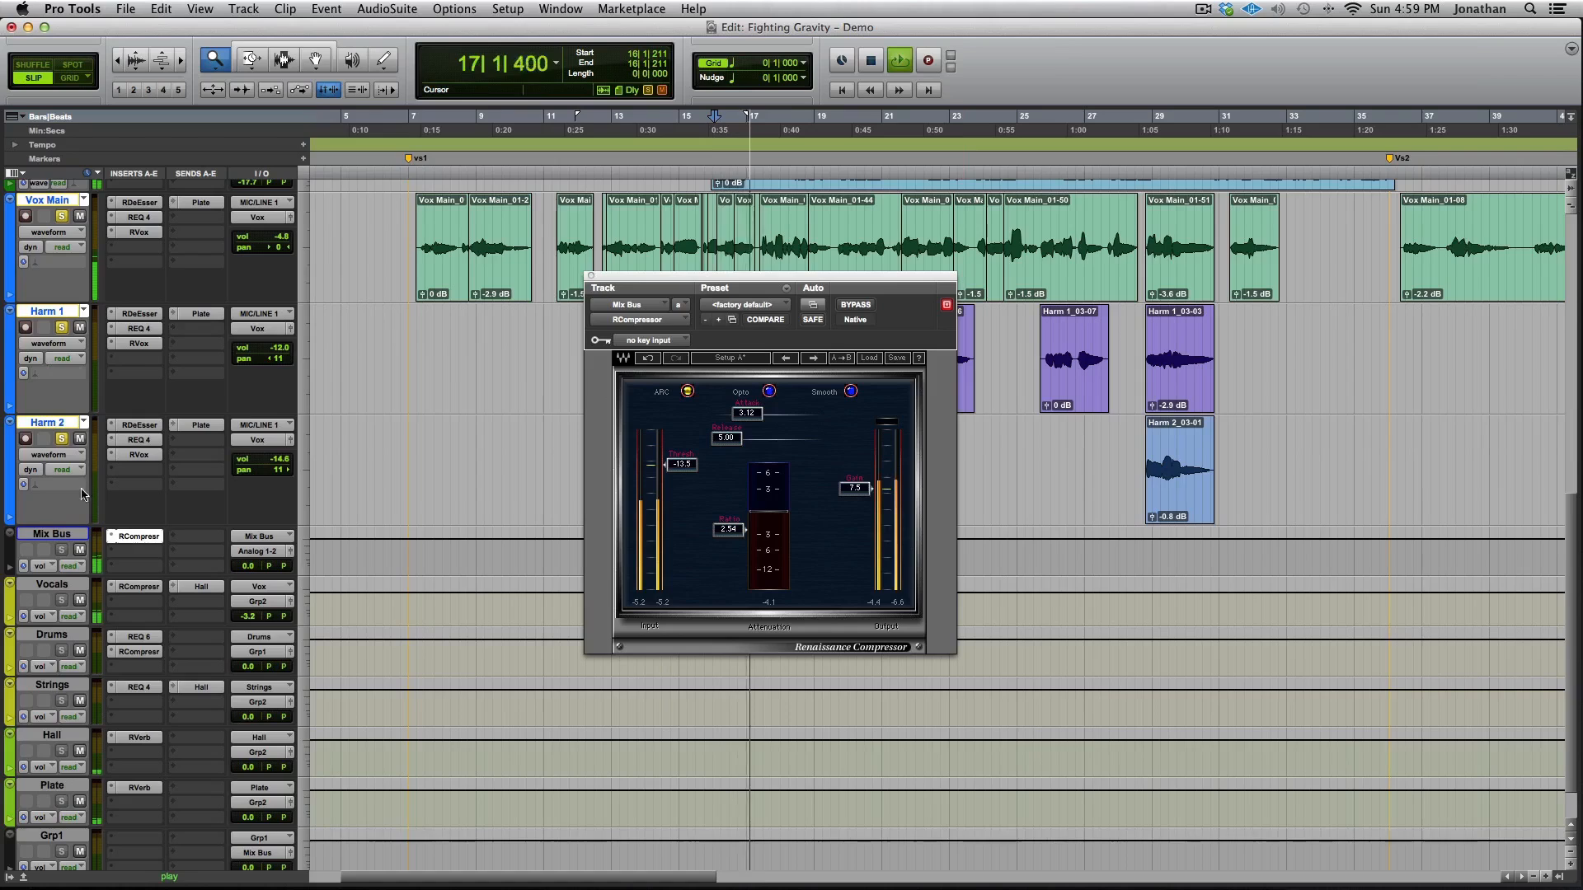
left_click(63, 441)
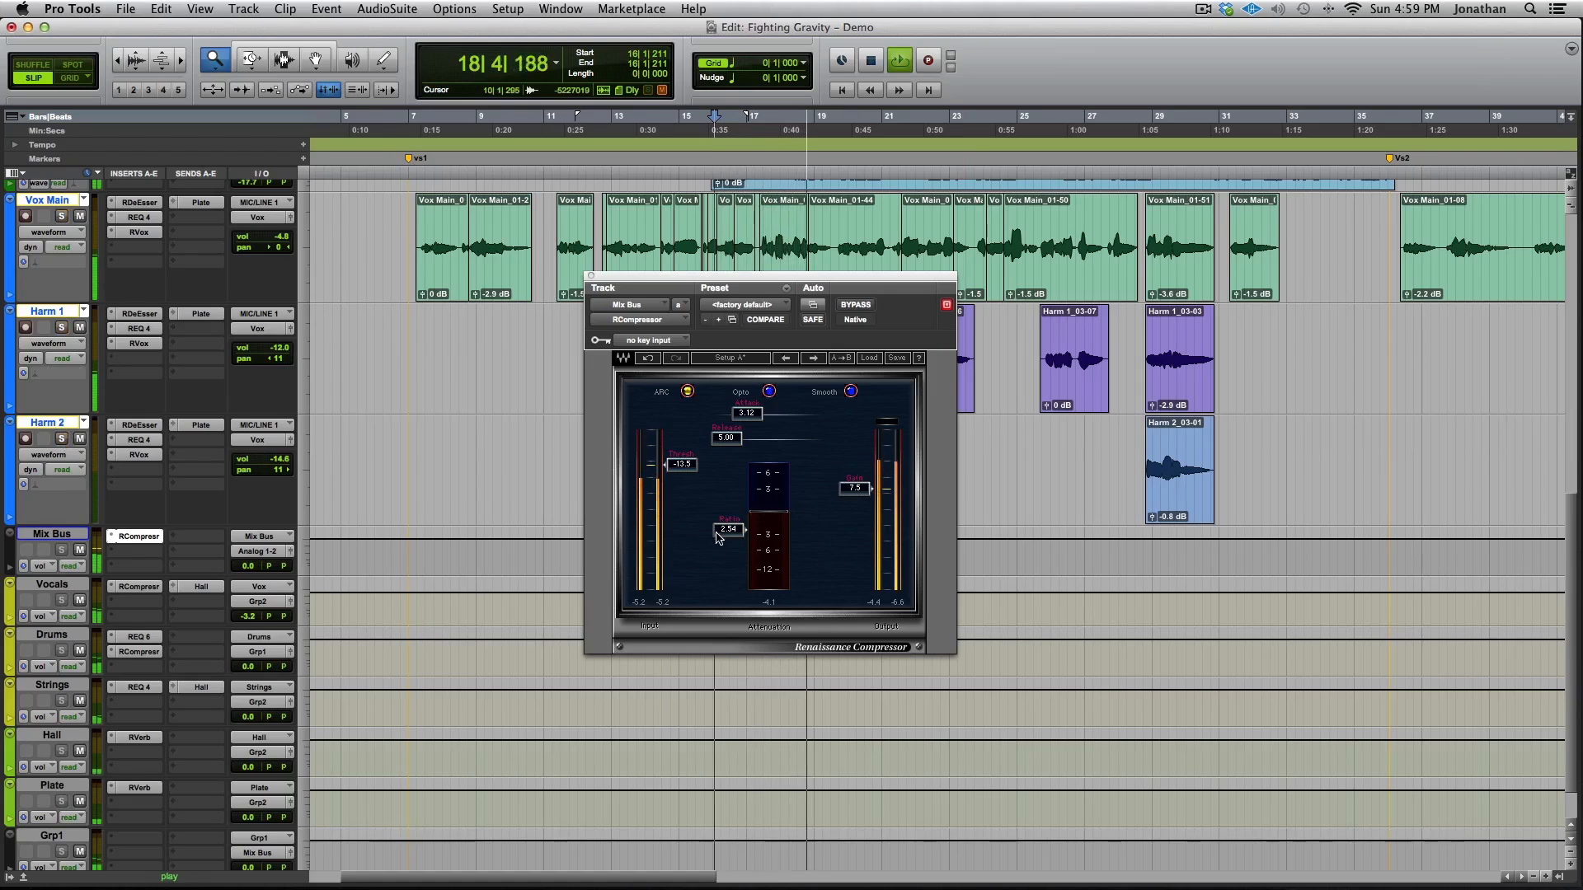
left_click_drag(728, 530, 729, 531)
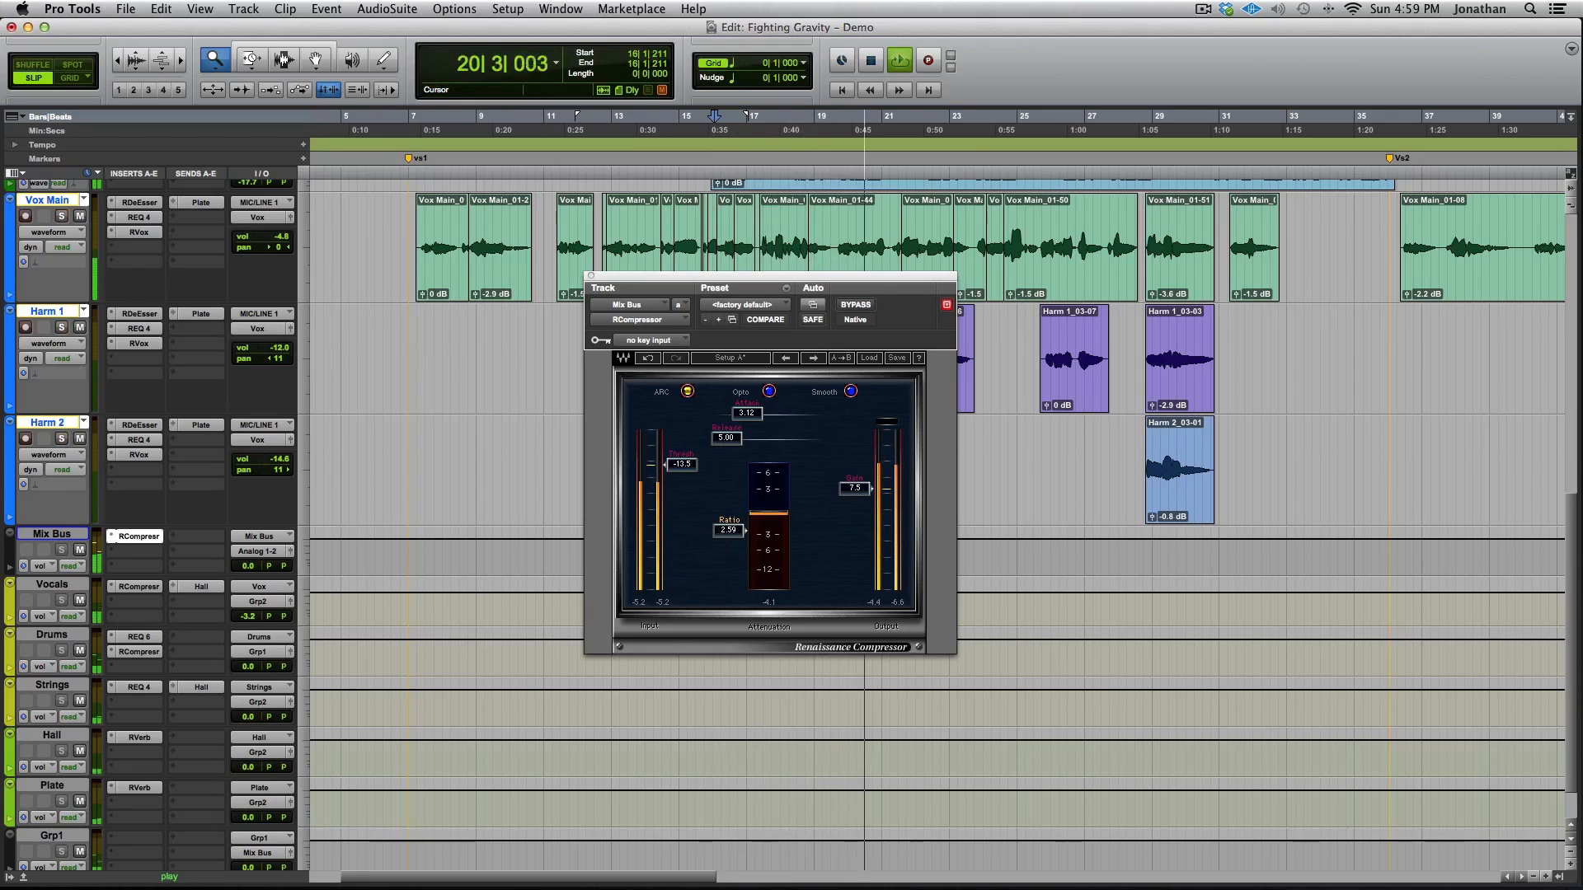
key("space")
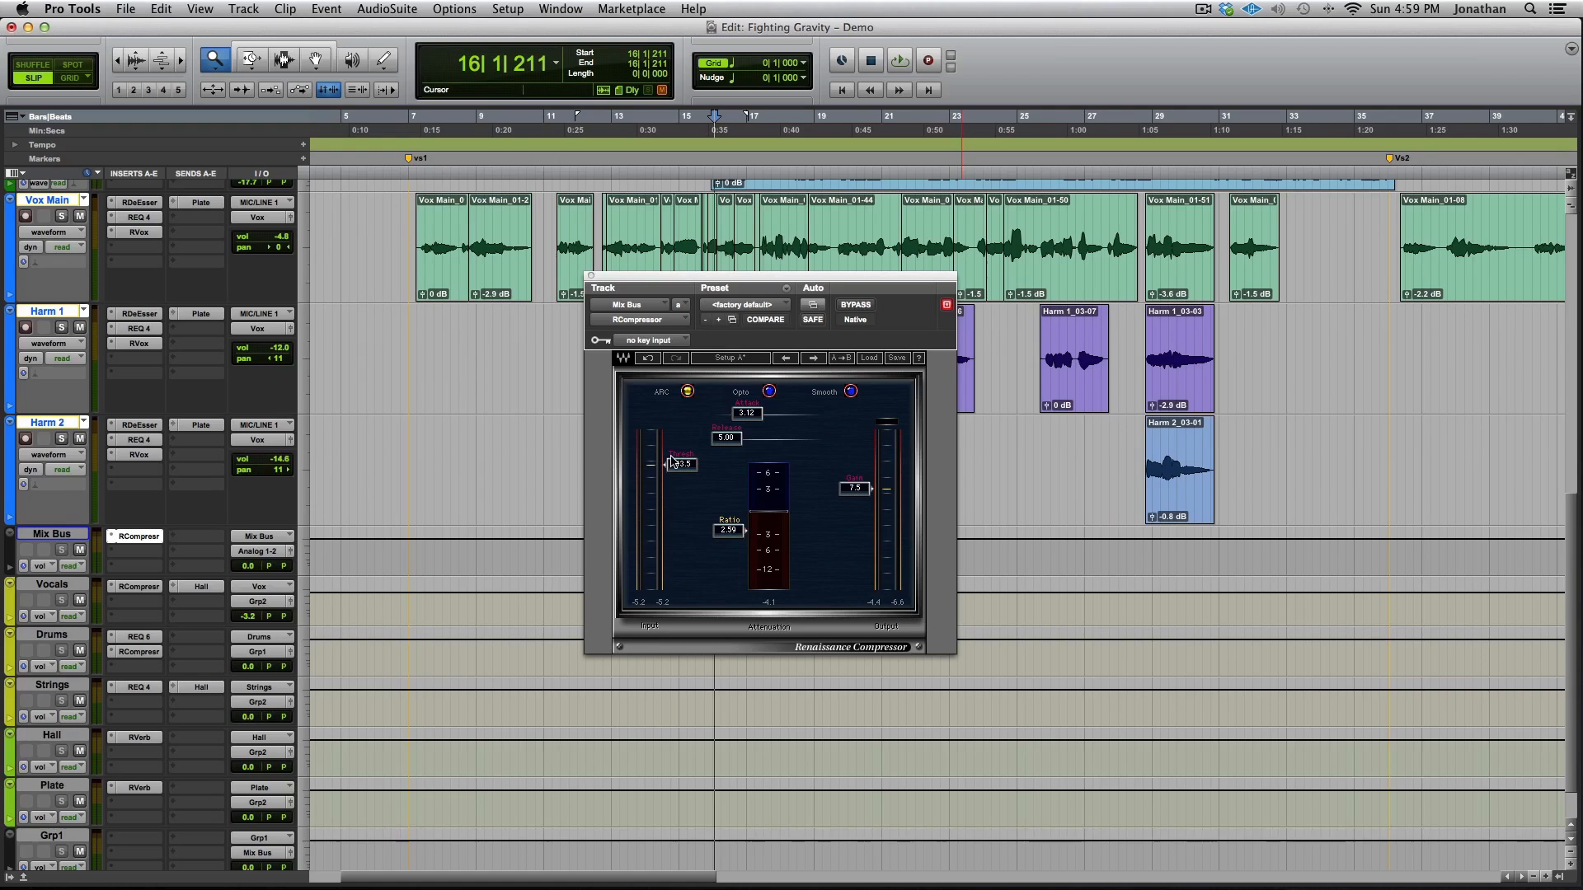
Play the full mix from bar 16 and compare it with the Mix Bus RCompressor bypassed and active
key("space")
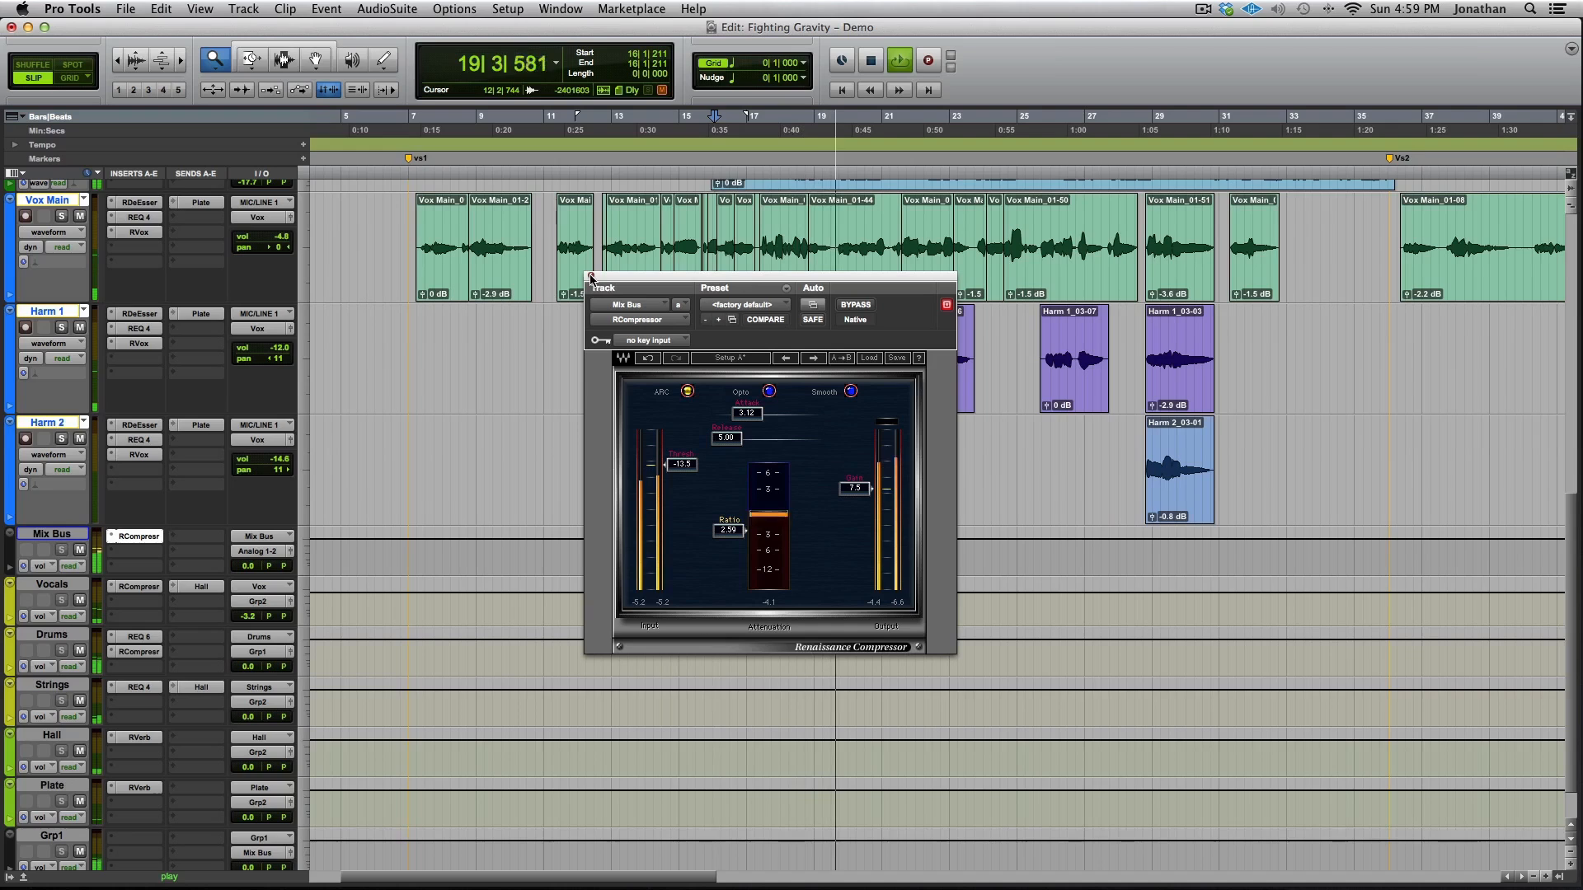
left_click(853, 305)
left_click(850, 307)
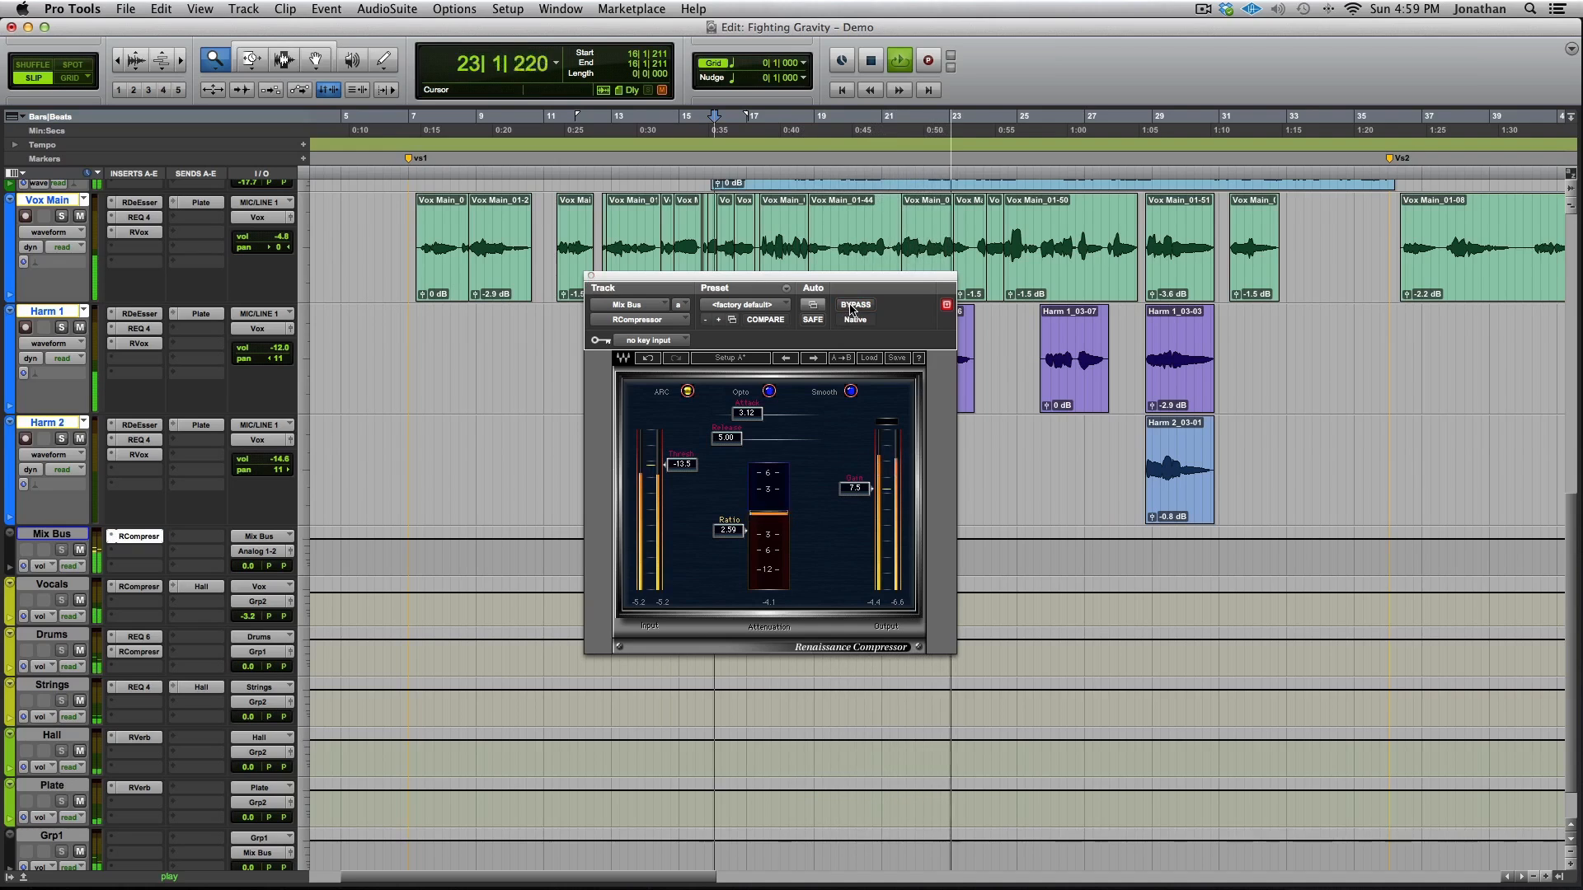
key("space")
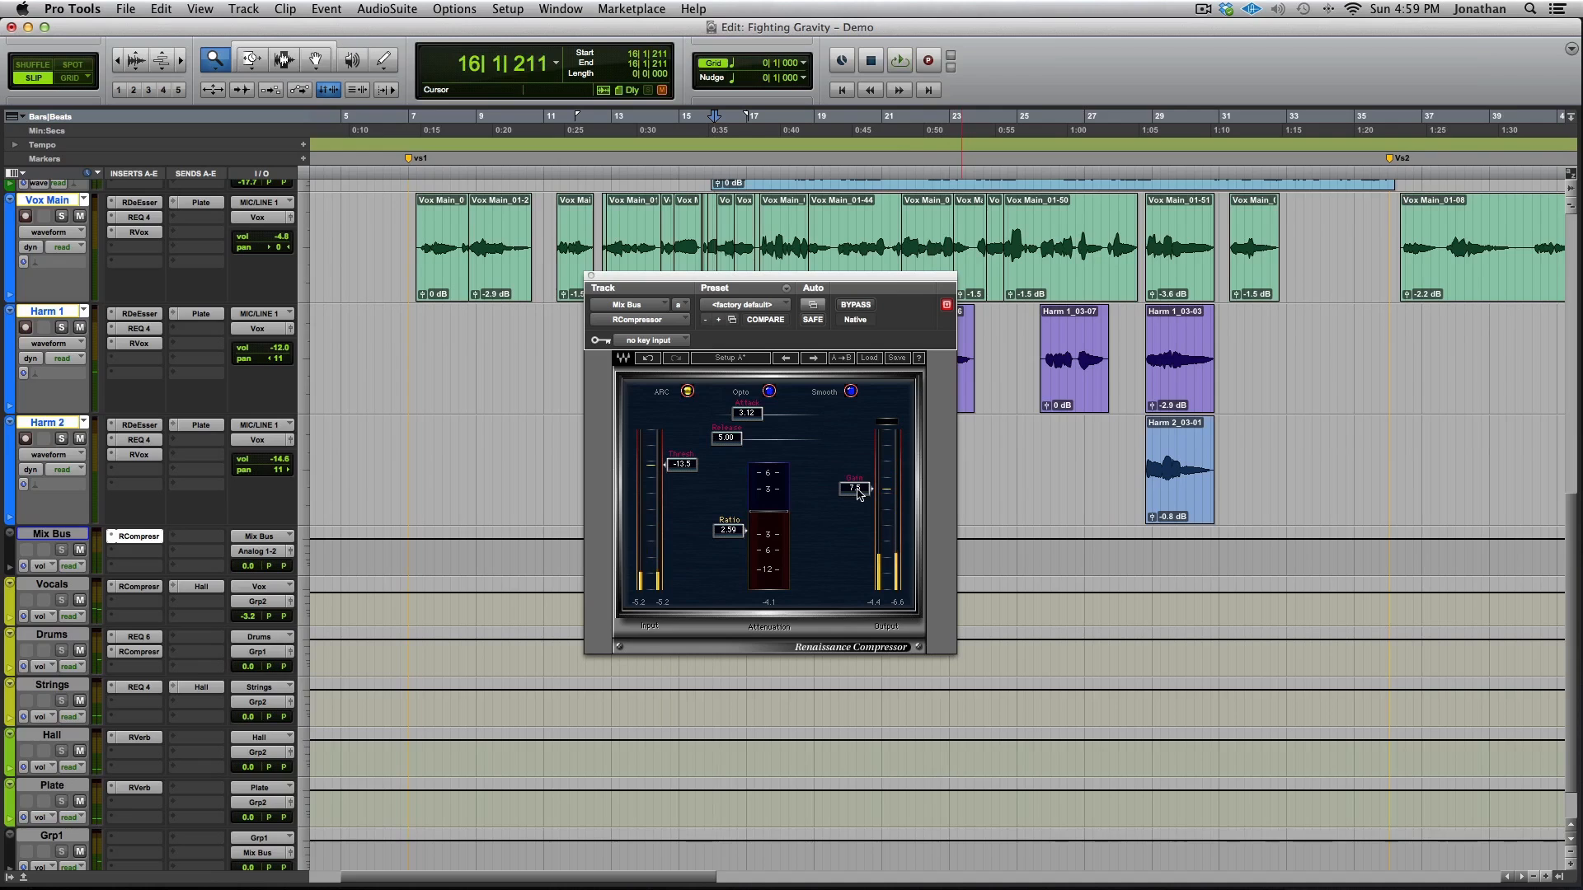